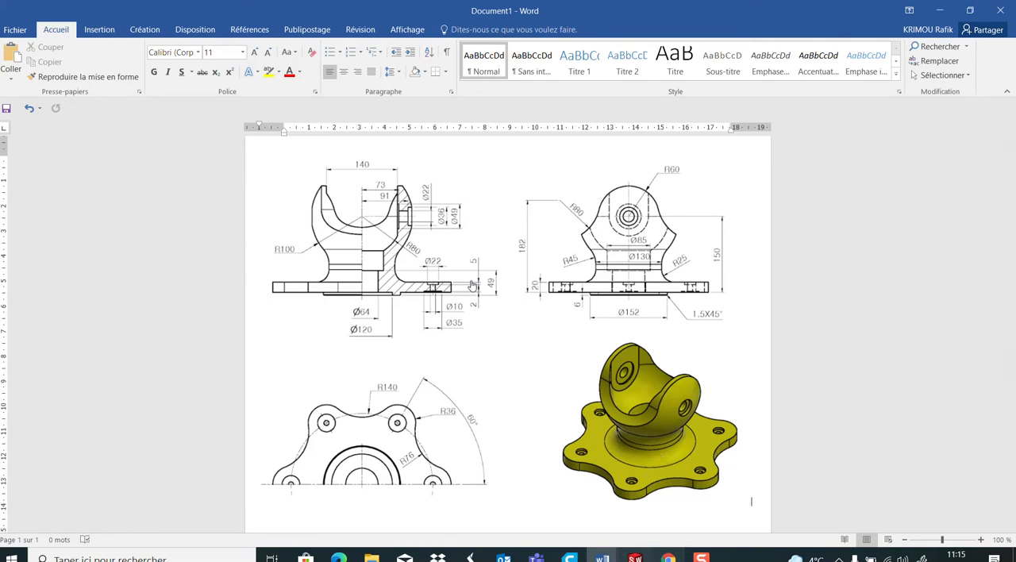
Switch to the empty part in SOLIDWORKS
{"action": "left_click", "coordinate": [635, 558]}
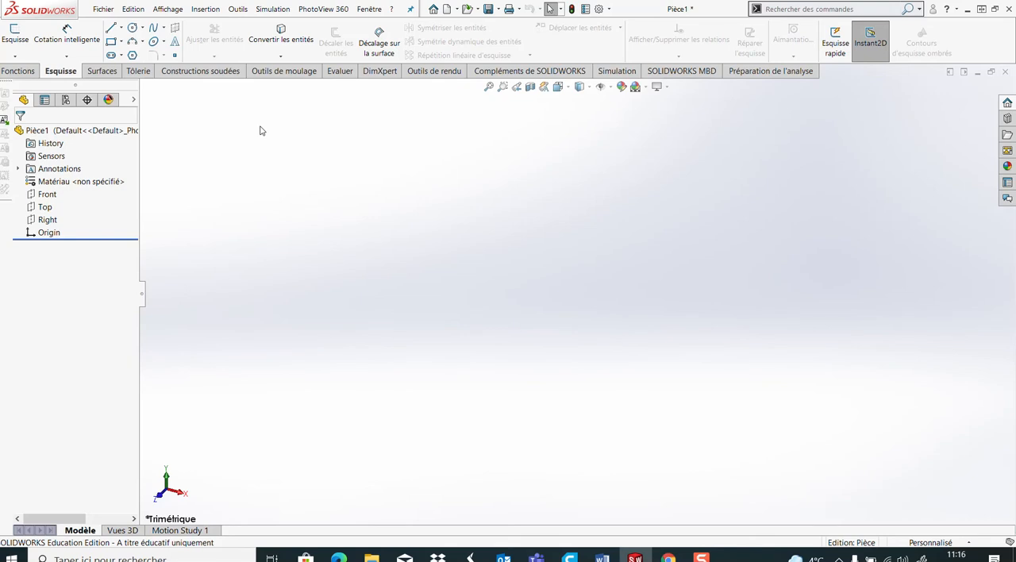
{"action": "left_click", "coordinate": [17, 73]}
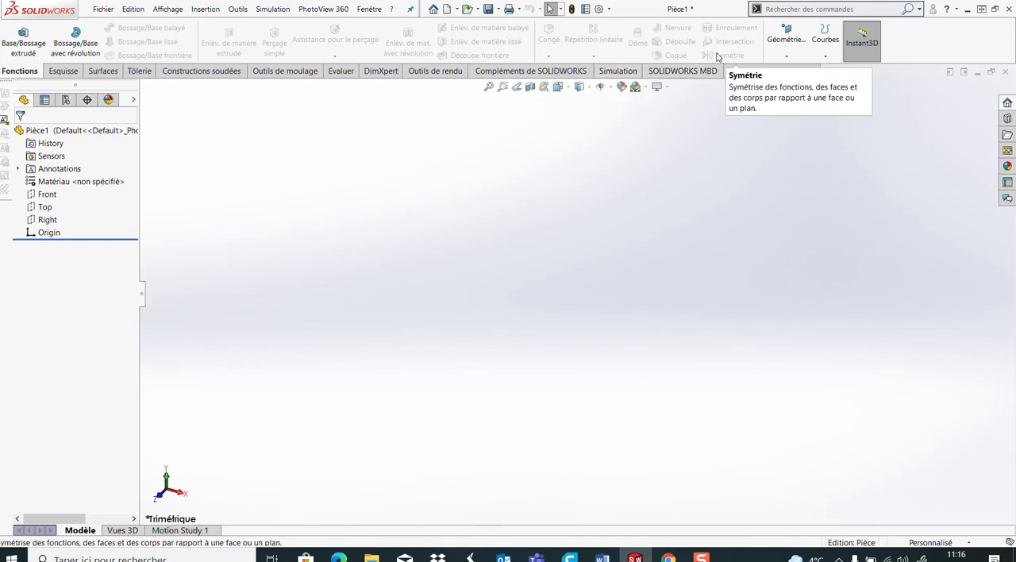
{"action": "left_click", "coordinate": [786, 56]}
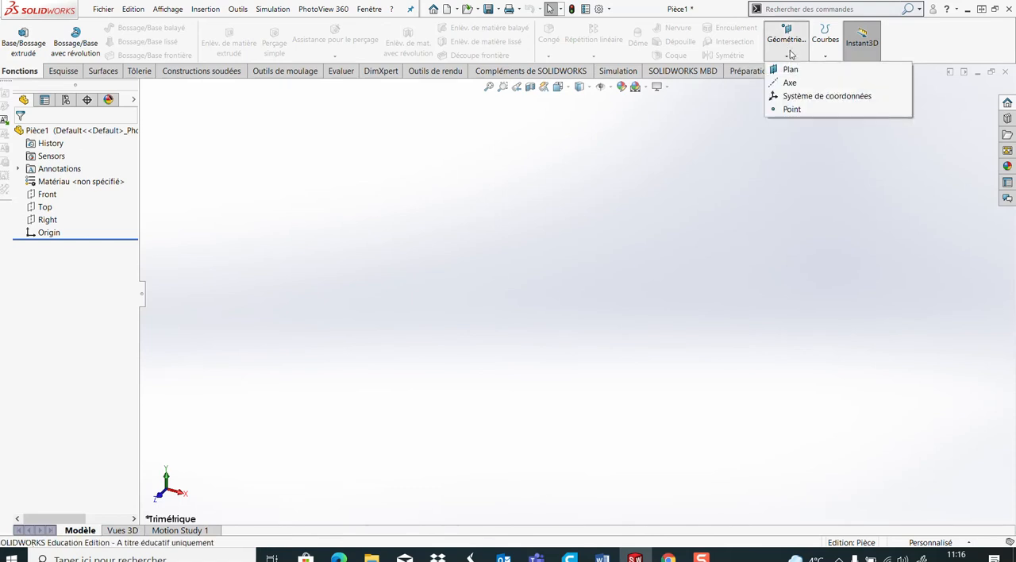
{"action": "mouse_move", "coordinate": [822, 60]}
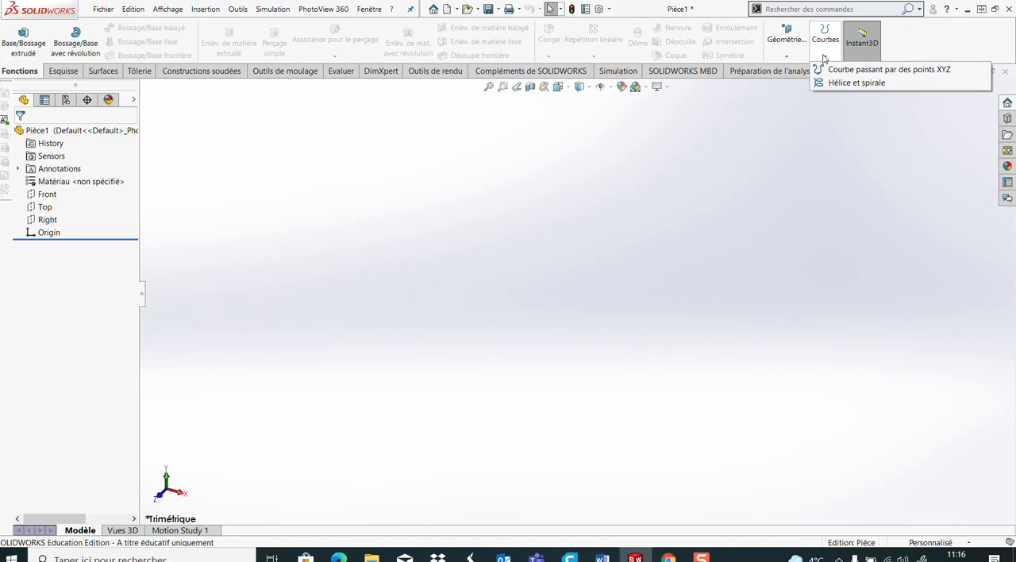
{"action": "left_click", "coordinate": [823, 59]}
{"action": "left_click", "coordinate": [824, 57]}
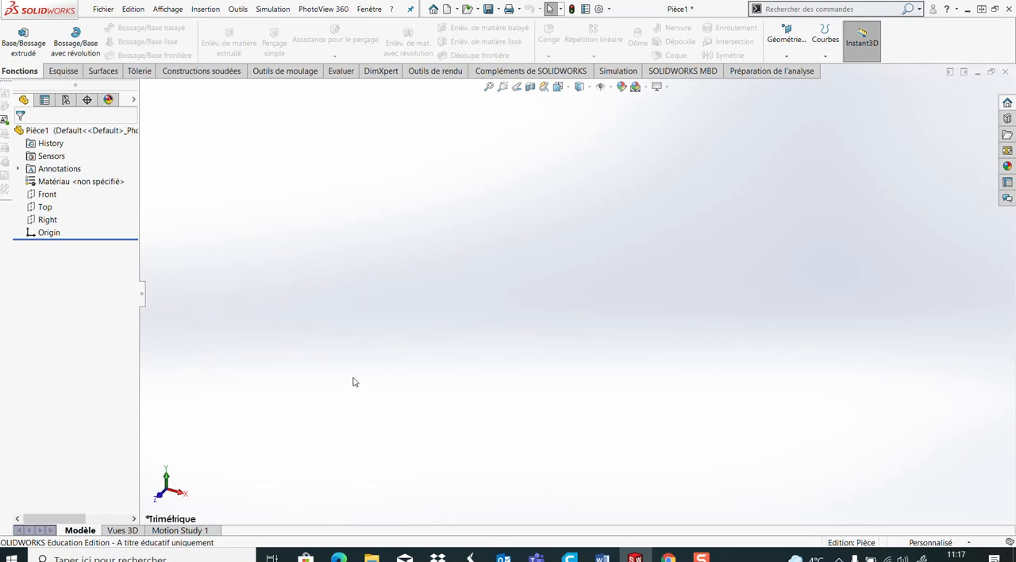
Orient the view normal to the Front plane and start a new sketch on it
{"action": "left_click", "coordinate": [49, 197]}
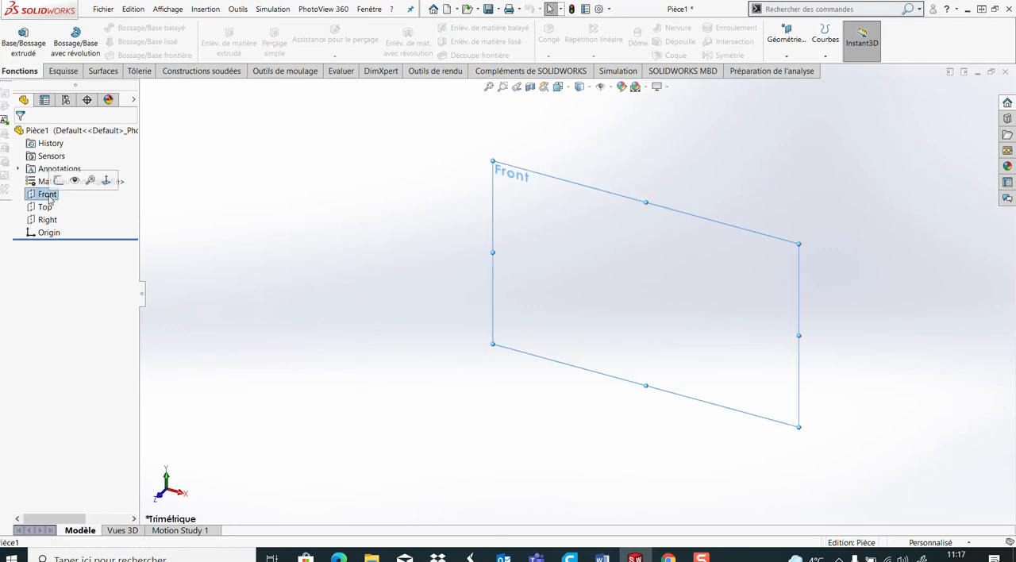
{"action": "left_click", "coordinate": [106, 182]}
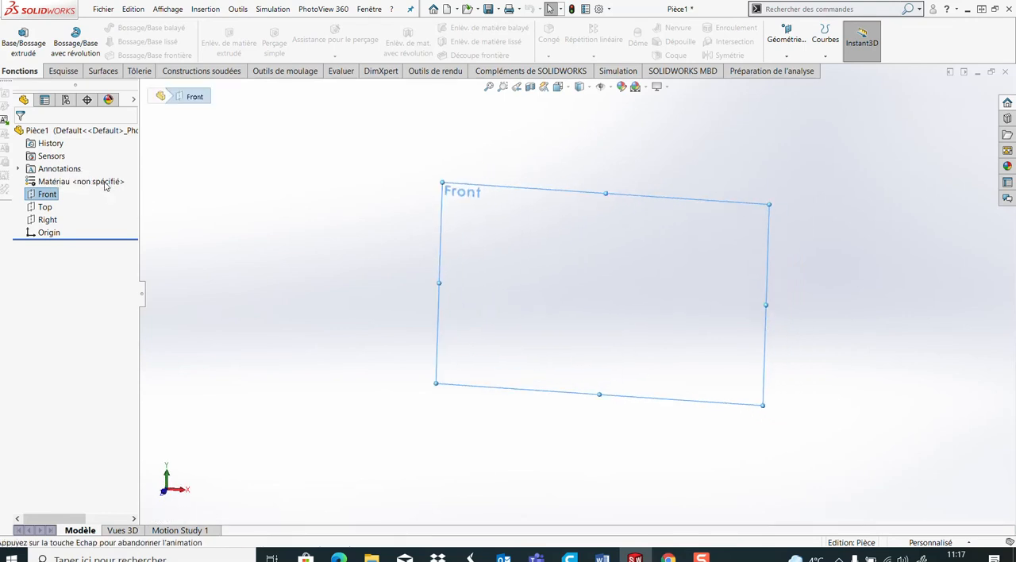
{"action": "left_click", "coordinate": [66, 73]}
{"action": "left_click", "coordinate": [15, 33]}
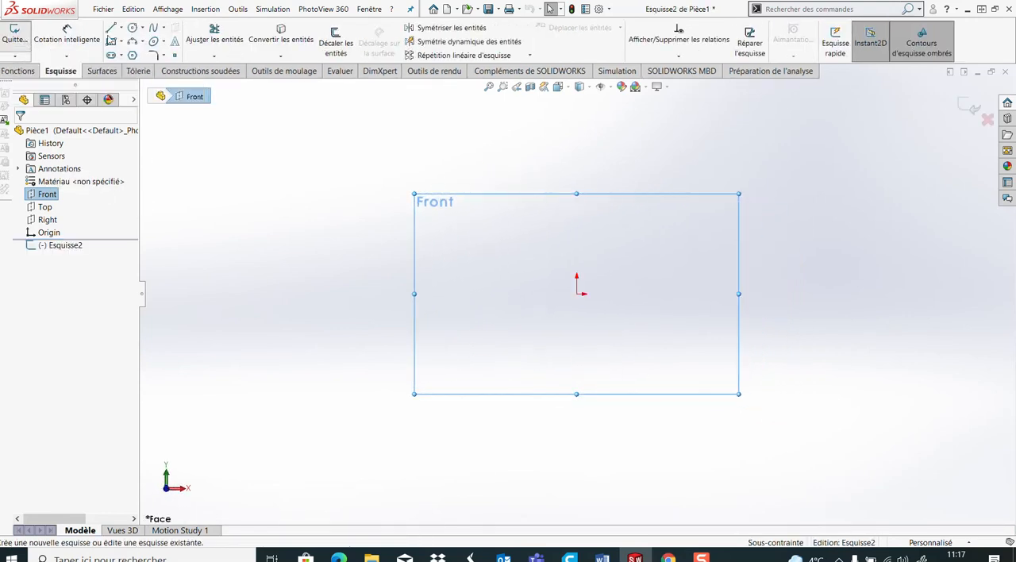
Sketch a circle of about 79 mm radius centred on the origin and make it construction geometry
{"action": "left_click", "coordinate": [133, 27]}
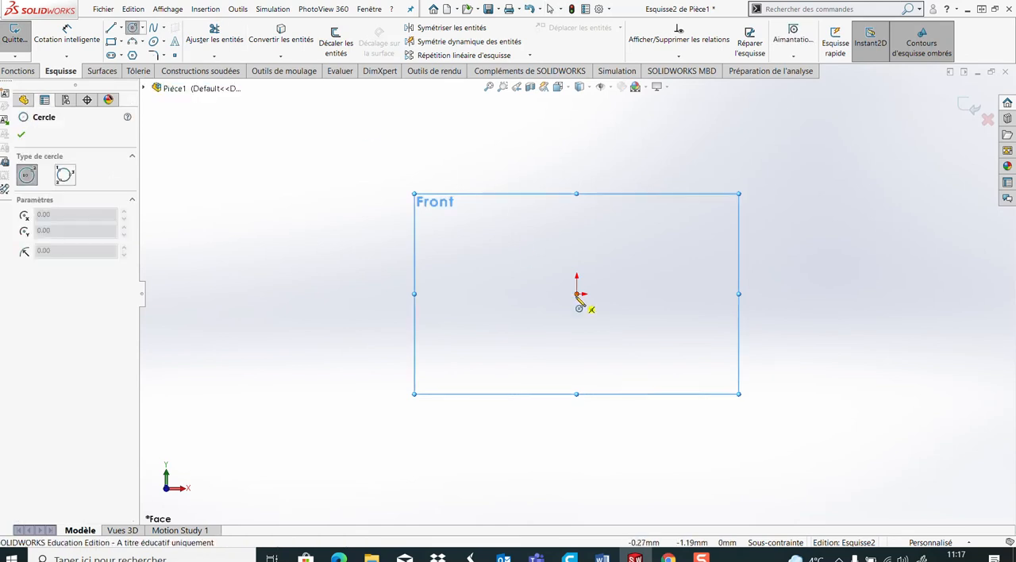
{"action": "left_click", "coordinate": [576, 294]}
{"action": "left_click", "coordinate": [729, 238]}
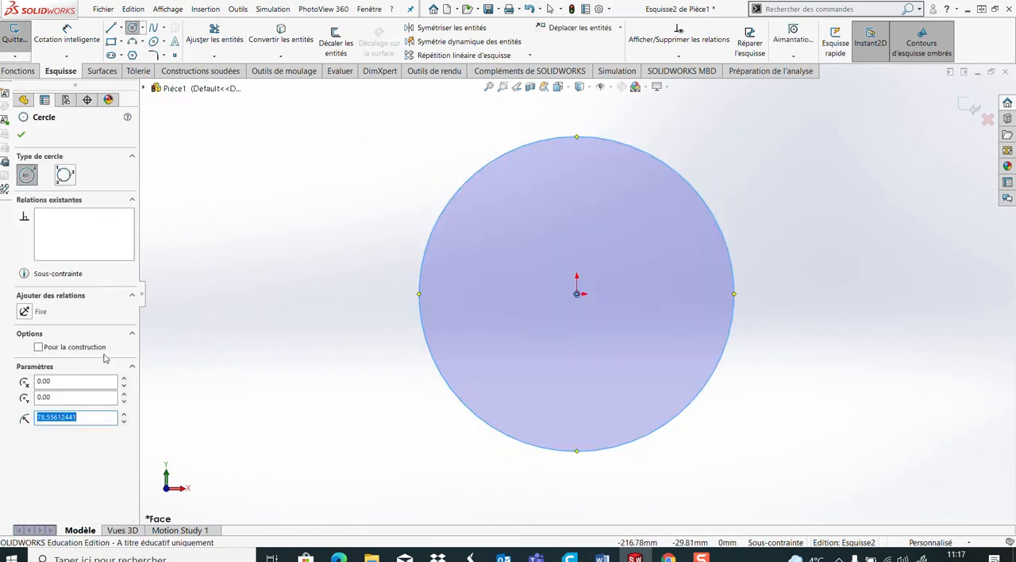
{"action": "left_click", "coordinate": [38, 348]}
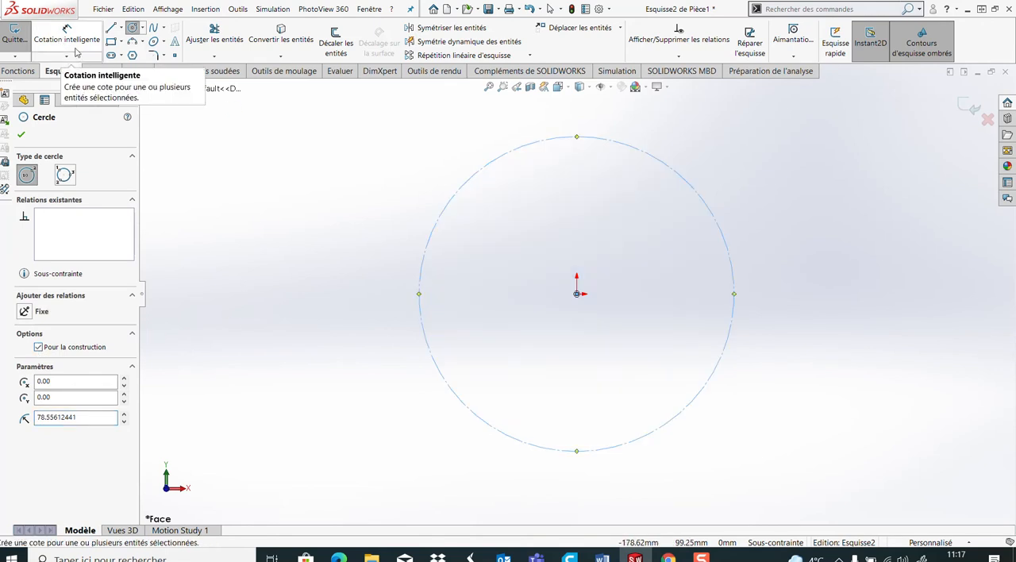
Dimension the construction circle's diameter at 280 mm
{"action": "right_click_drag", "start_coordinate": [299, 245], "coordinate": [291, 197]}
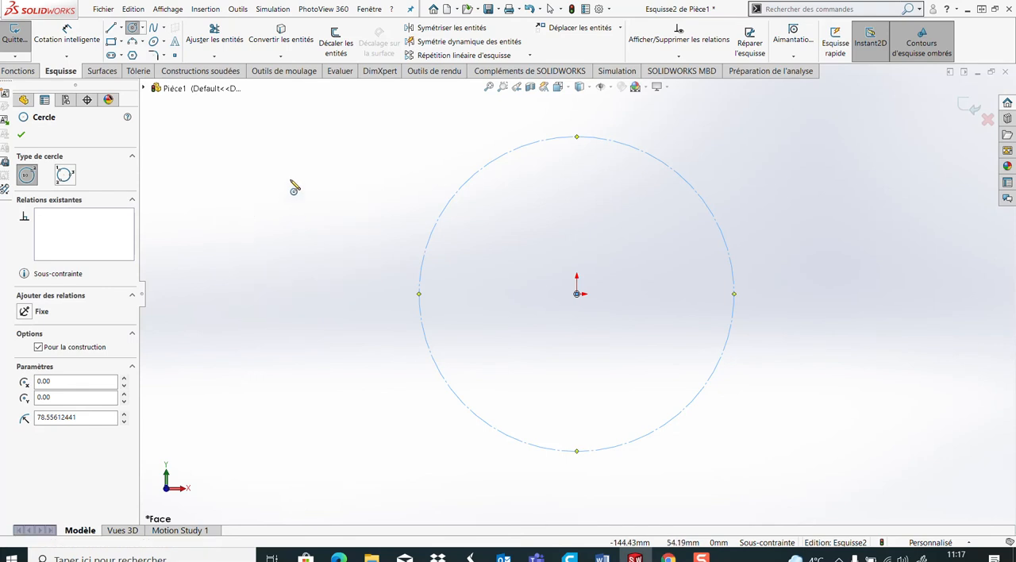
{"action": "right_click", "coordinate": [310, 199]}
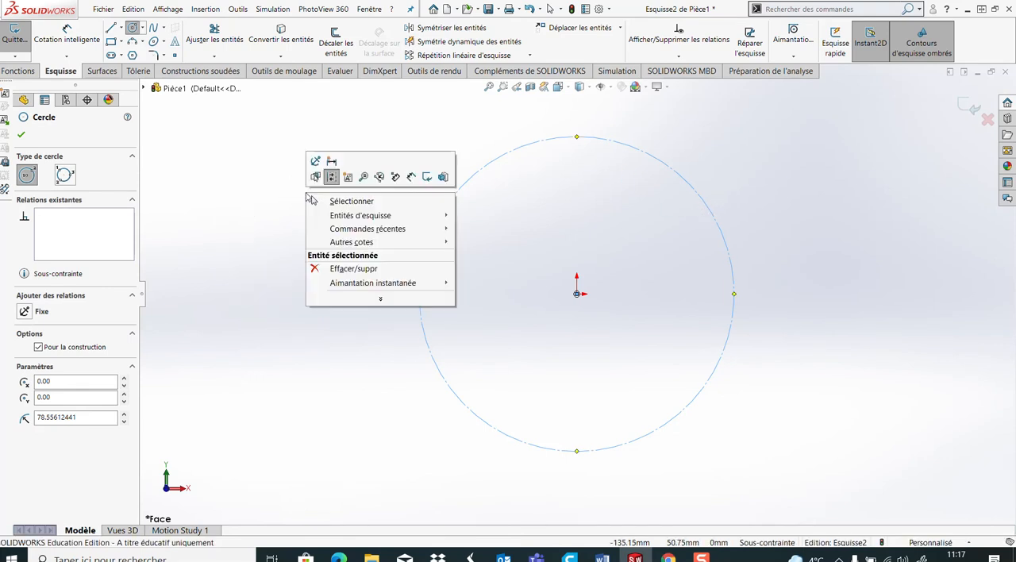
{"action": "left_click", "coordinate": [325, 201]}
{"action": "right_click_drag", "start_coordinate": [309, 236], "coordinate": [326, 194]}
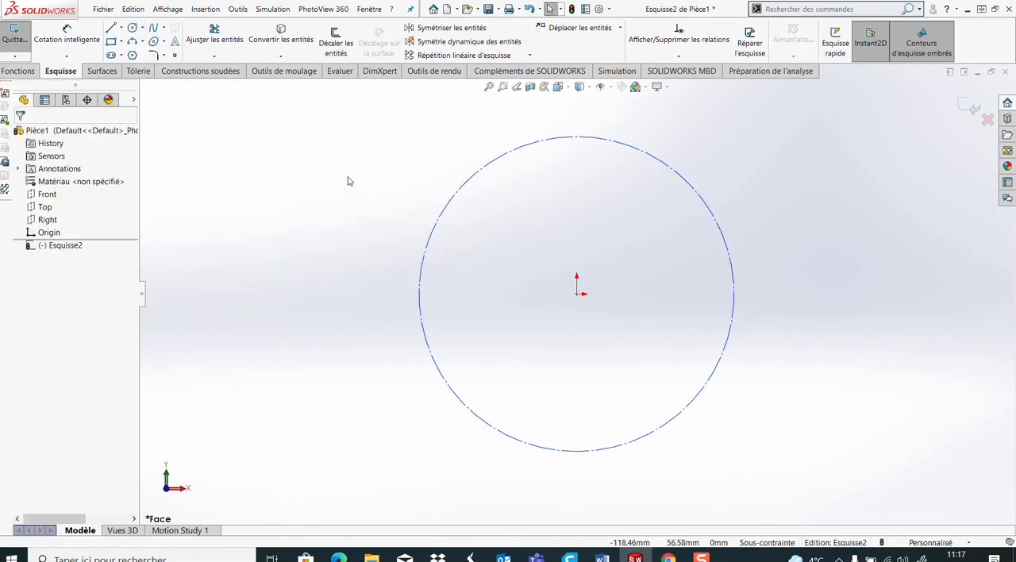
{"action": "right_click_drag", "start_coordinate": [395, 202], "coordinate": [392, 149]}
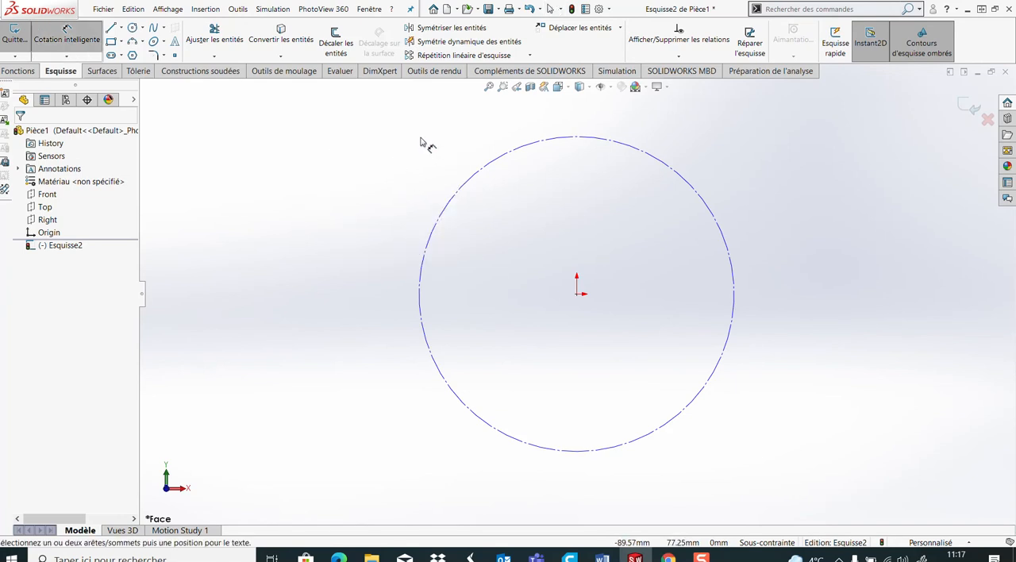
{"action": "left_click", "coordinate": [724, 234]}
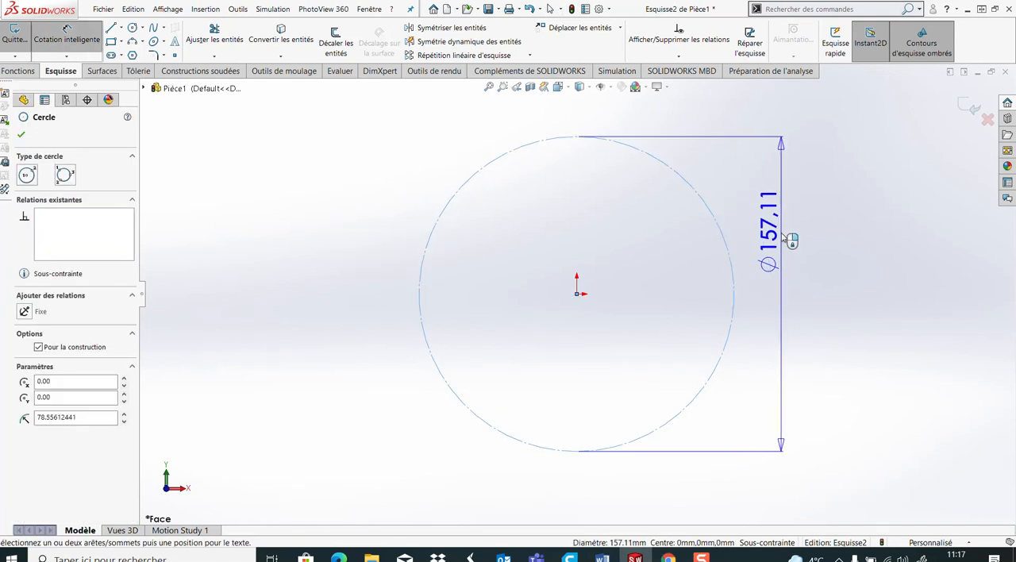
{"action": "left_click", "coordinate": [802, 251]}
{"action": "type", "text": "280"}
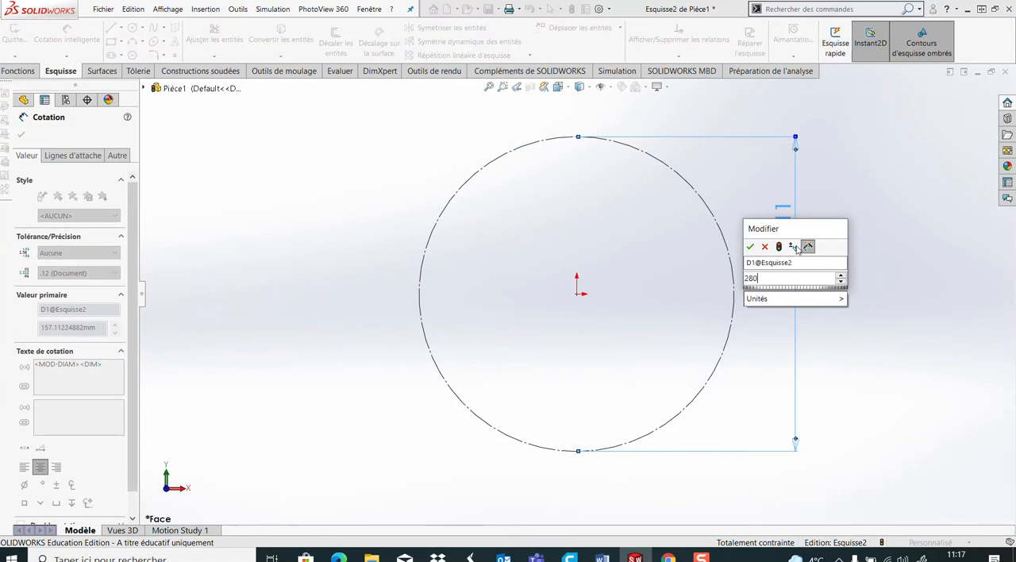
{"action": "key", "text": "Return"}
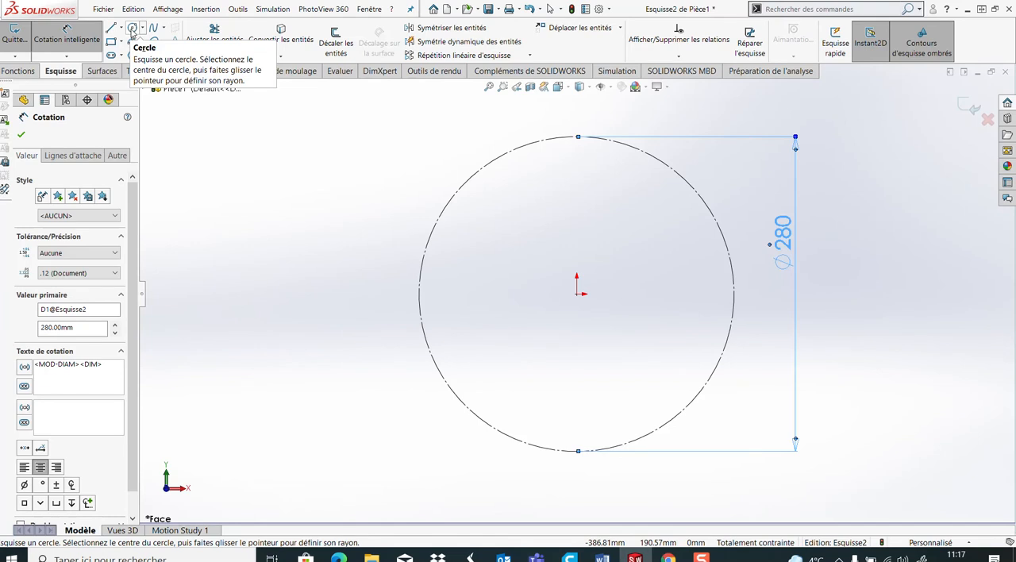
Sketch a circle about 56 mm in diameter centred on the right quadrant point of the construction circle
{"action": "left_click", "coordinate": [132, 35]}
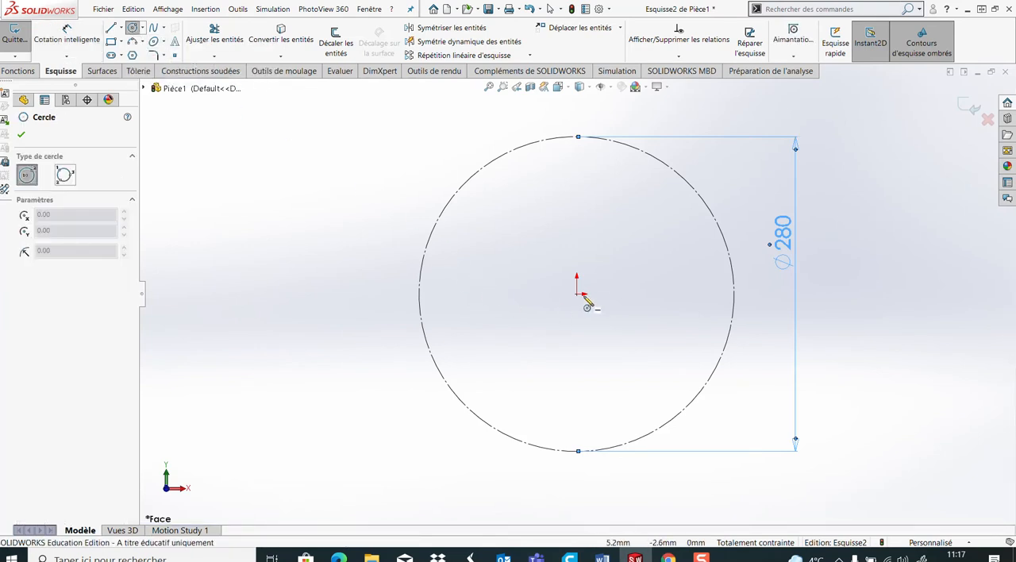
{"action": "left_click", "coordinate": [733, 294]}
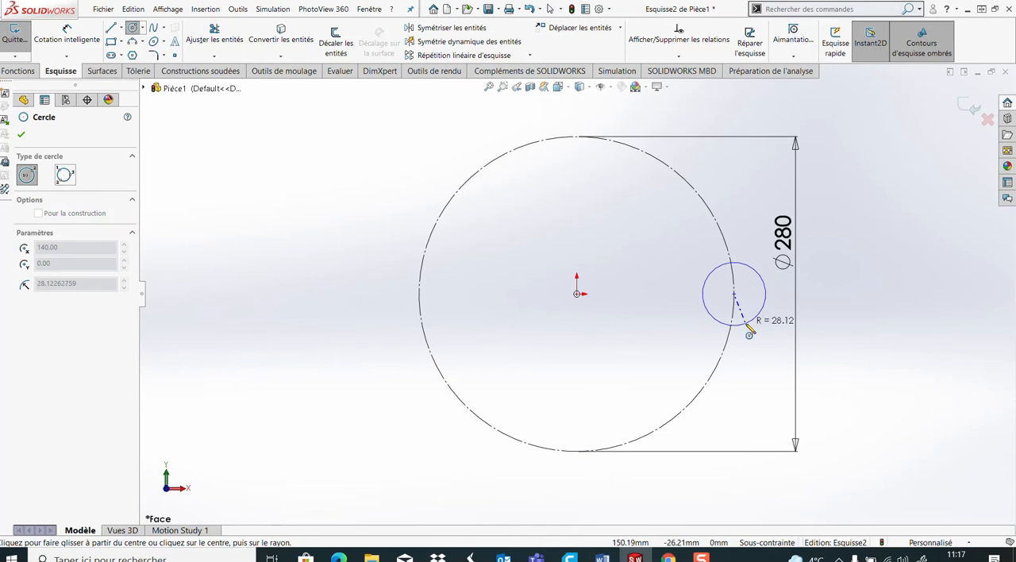
{"action": "left_click", "coordinate": [749, 322]}
Dimension the small circle's diameter at 72 mm
{"action": "left_click", "coordinate": [84, 34]}
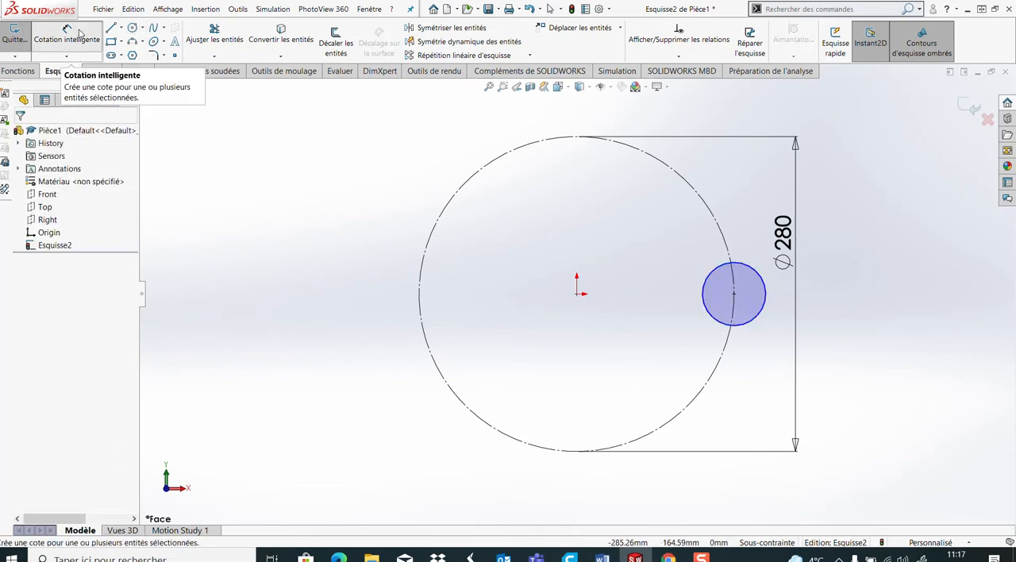
{"action": "left_click", "coordinate": [764, 307]}
{"action": "left_click", "coordinate": [855, 337]}
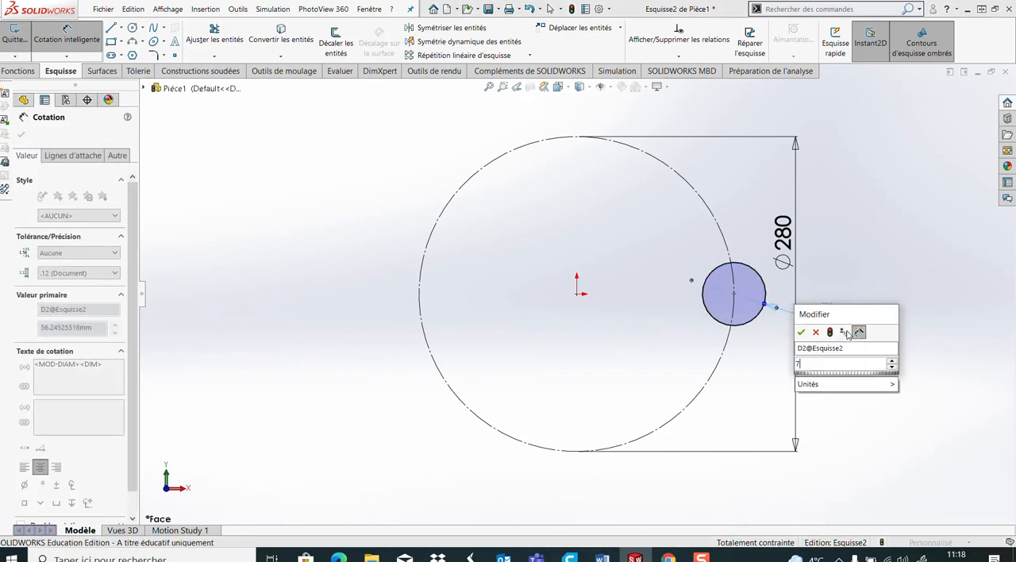
{"action": "key", "text": "Return"}
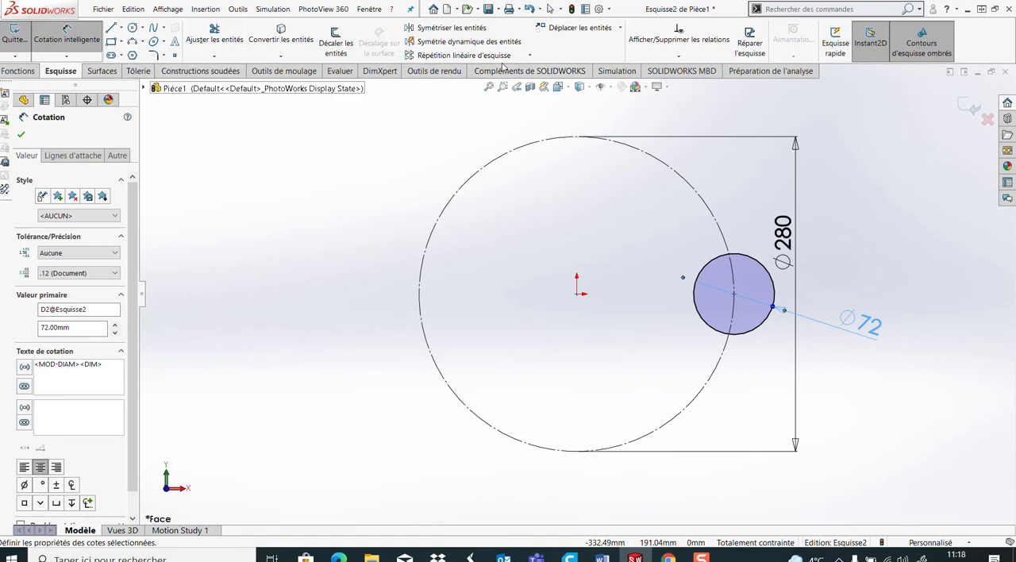
Create a circular sketch pattern of the 72 mm circle around the origin with 6 equally spaced occurrences over 360 degrees
{"action": "left_click", "coordinate": [530, 56]}
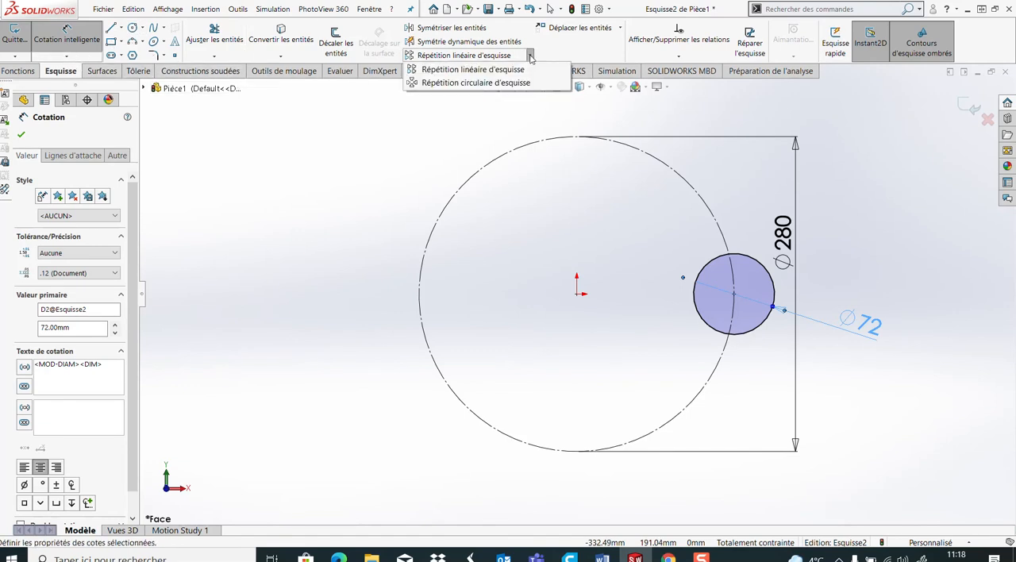
{"action": "left_click", "coordinate": [498, 82]}
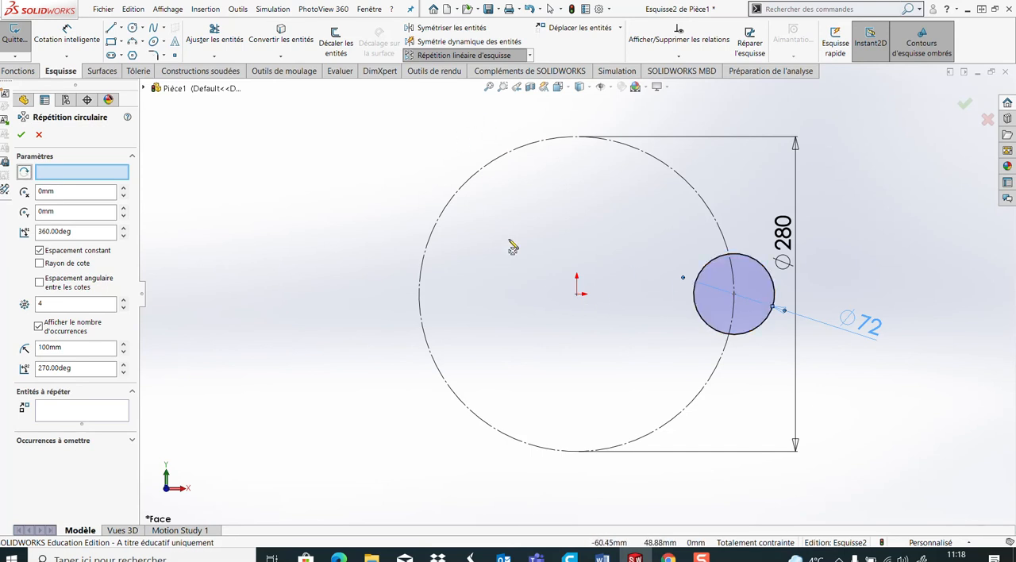
{"action": "left_click", "coordinate": [760, 264]}
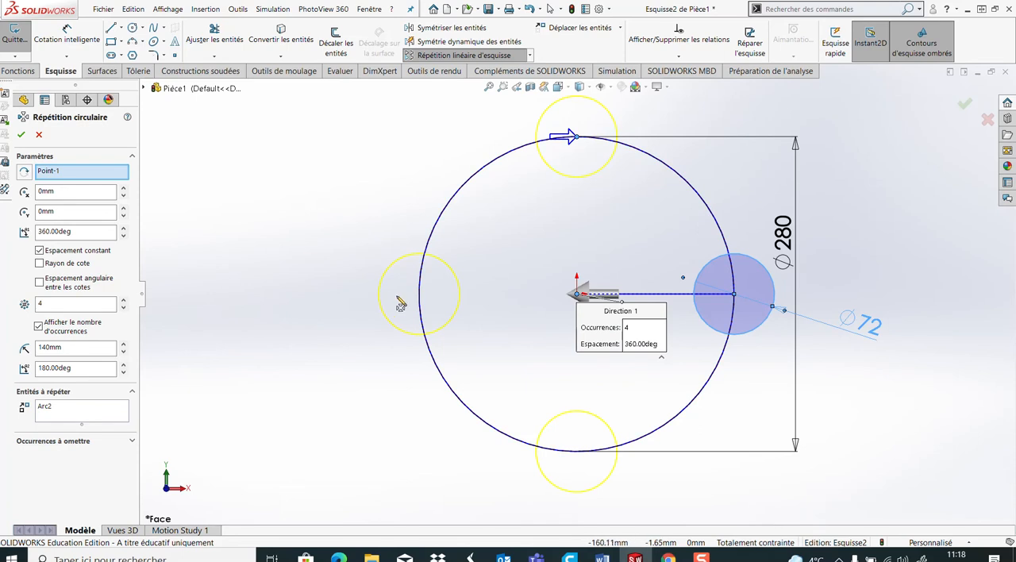
{"action": "left_click", "coordinate": [124, 300]}
{"action": "left_click", "coordinate": [124, 300]}
{"action": "left_click", "coordinate": [22, 134]}
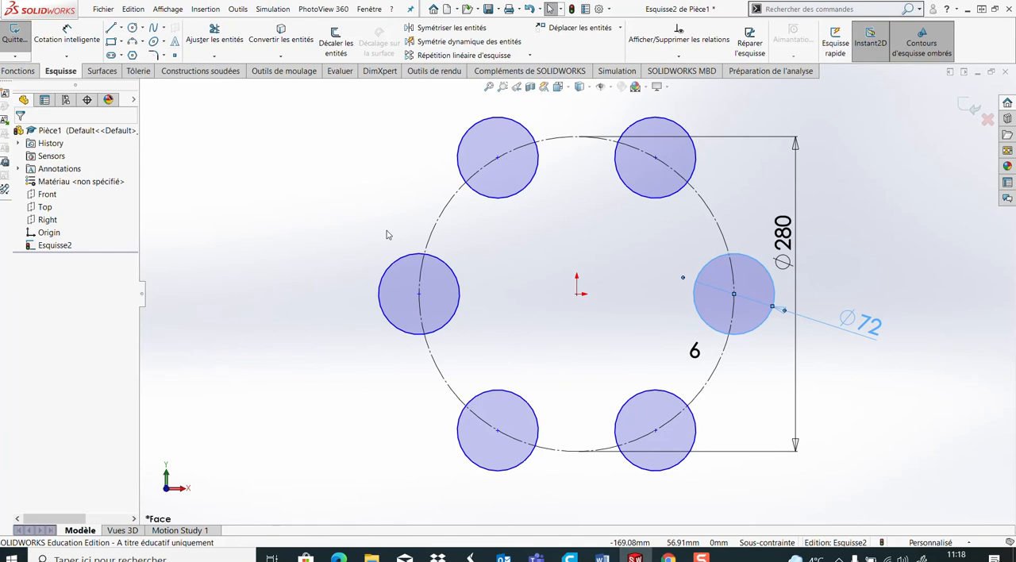
{"action": "left_click", "coordinate": [567, 229]}
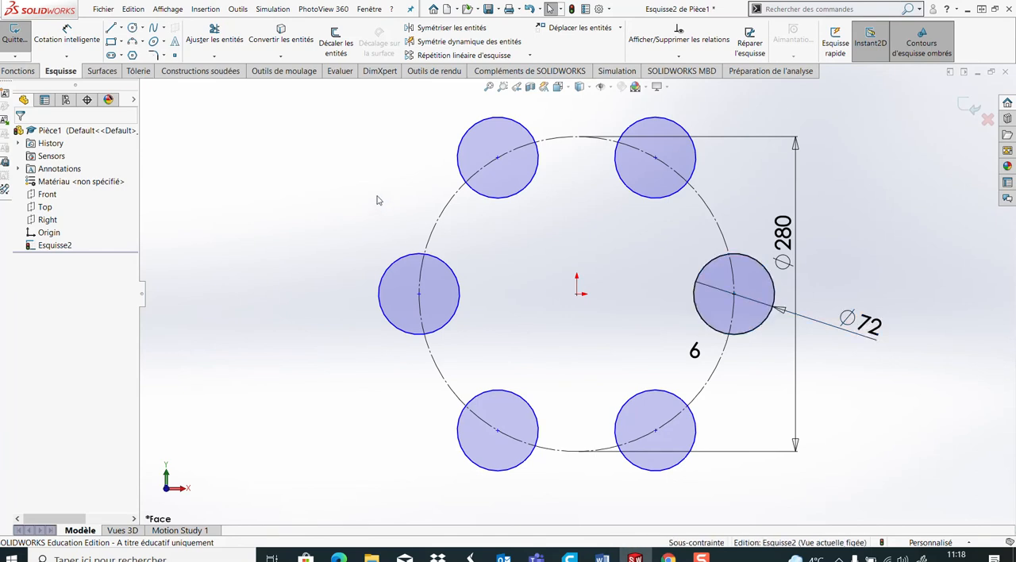
Add a coincident relation between the upper-right patterned circle's centre and the 280 mm construction circle
{"action": "left_click", "coordinate": [655, 159]}
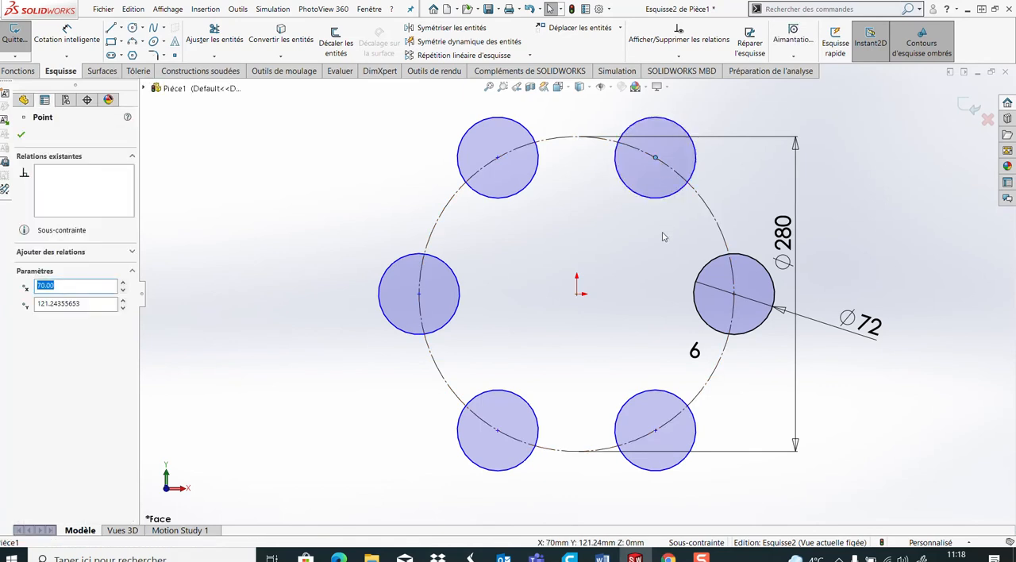
{"action": "left_click", "coordinate": [707, 220]}
{"action": "left_click", "coordinate": [733, 287], "text": "ctrl"}
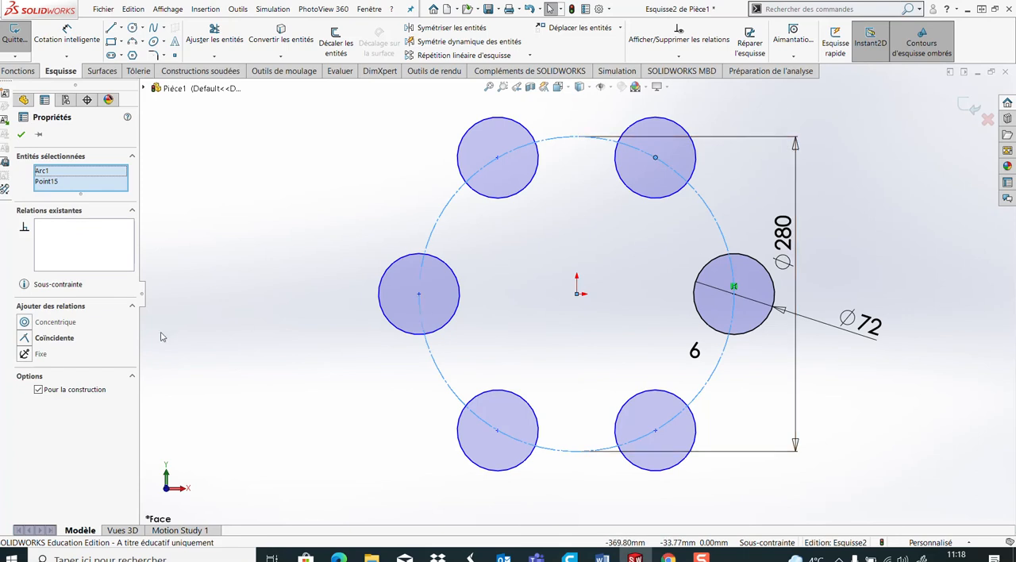
{"action": "left_click", "coordinate": [54, 337]}
{"action": "left_click", "coordinate": [324, 204]}
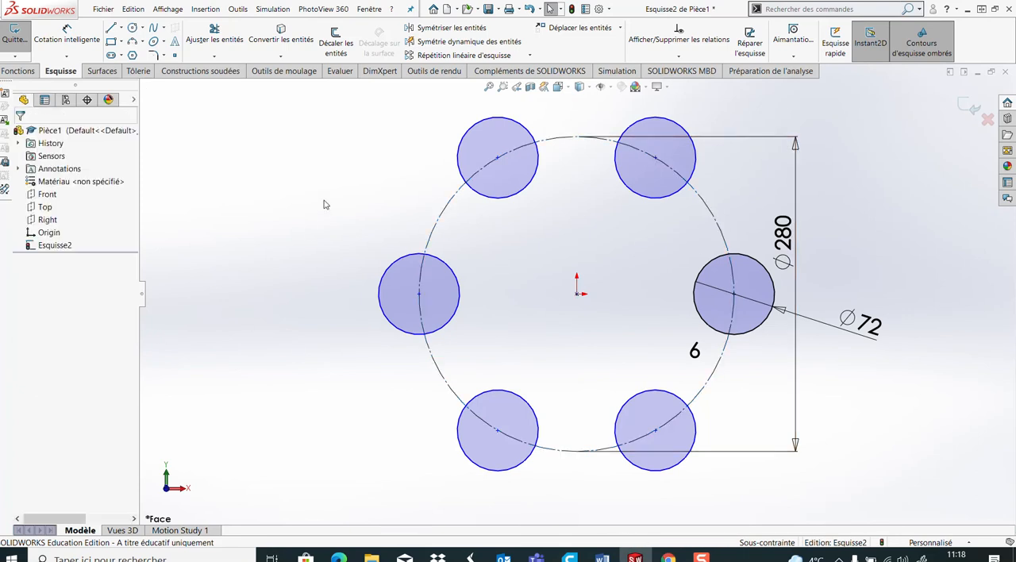
Add a coincident relation between the upper-left patterned circle's centre and the 280 mm construction circle
{"action": "left_click", "coordinate": [496, 157]}
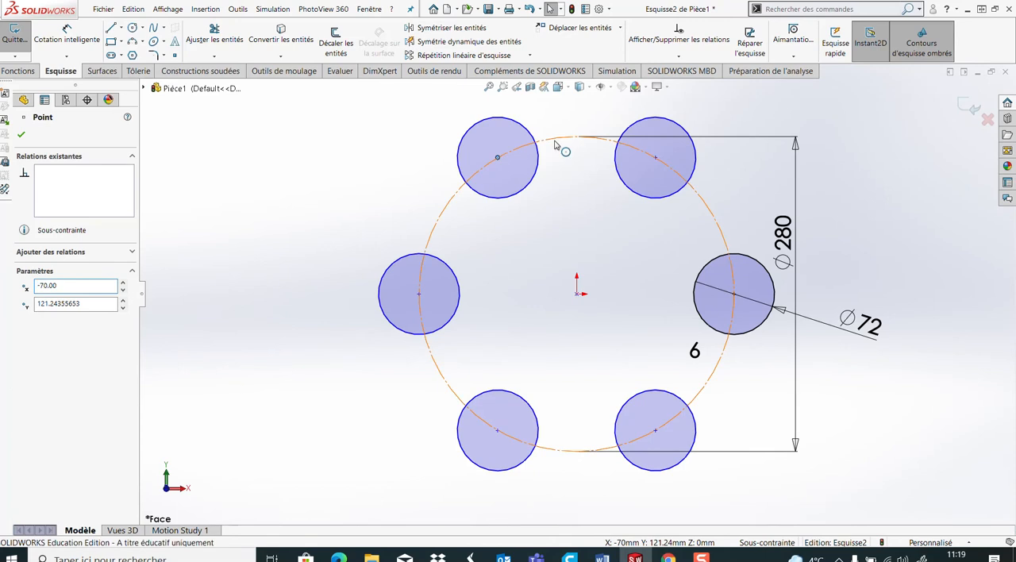
{"action": "left_click", "coordinate": [555, 143], "text": "ctrl"}
{"action": "left_click", "coordinate": [24, 340]}
{"action": "left_click", "coordinate": [244, 234]}
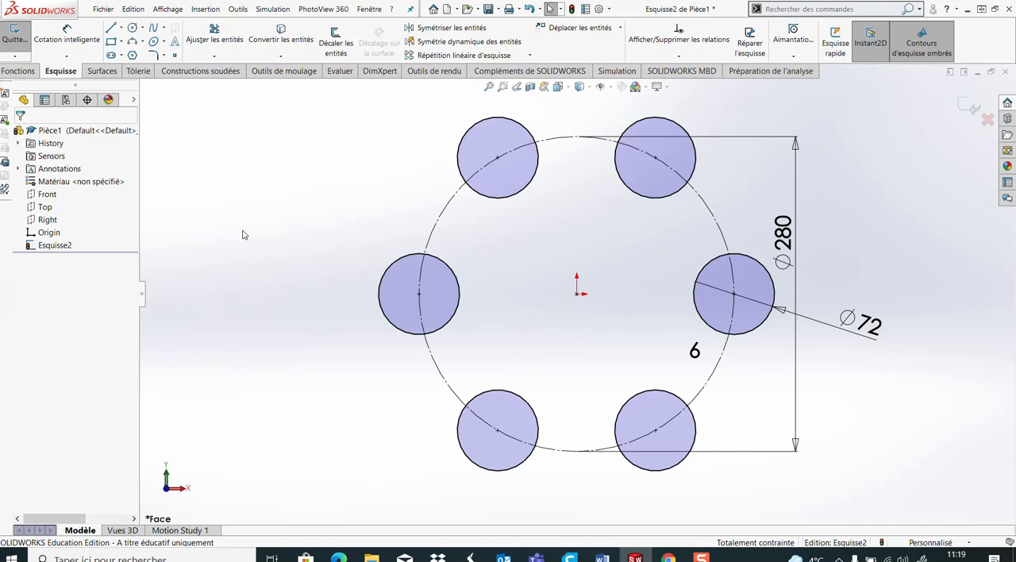
Sketch a circle of about 141 mm radius centred outside the lobe pattern, up and to the right of the origin
{"action": "left_click", "coordinate": [133, 27]}
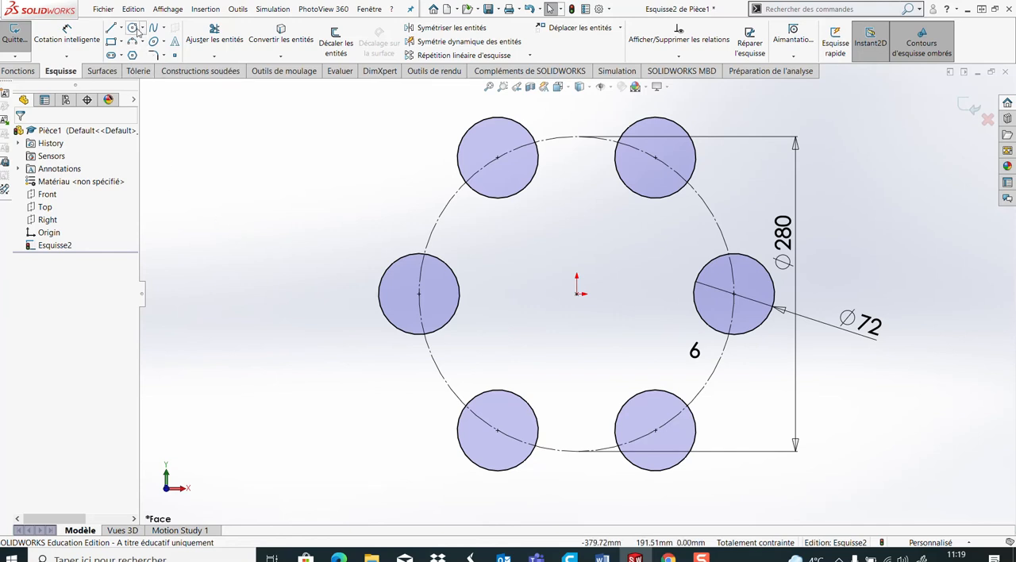
{"action": "scroll", "coordinate": [576, 293], "scroll_direction": "up", "scroll_amount": 2}
{"action": "left_click", "coordinate": [763, 156]}
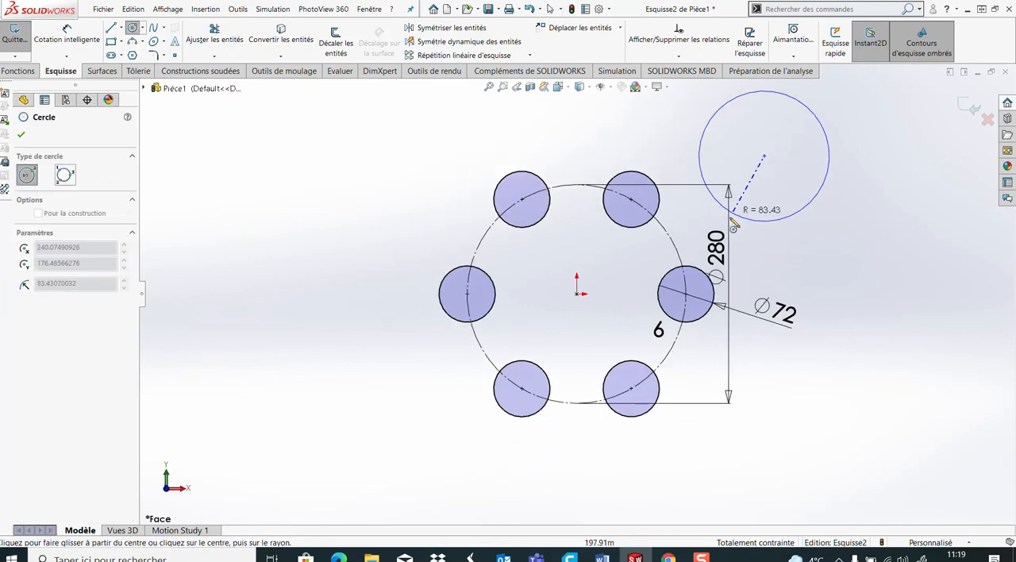
{"action": "left_click", "coordinate": [698, 242]}
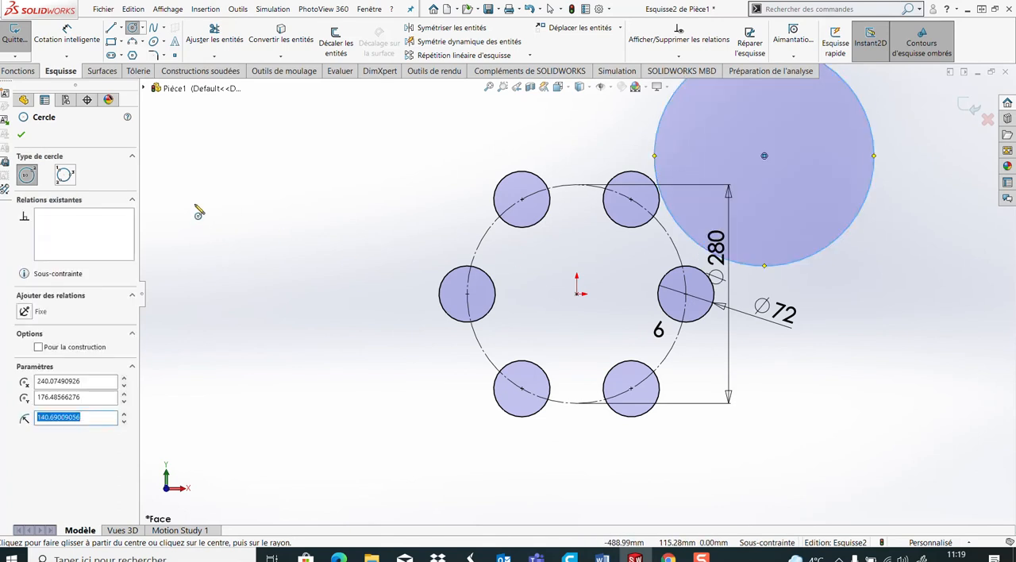
{"action": "key", "text": "Escape"}
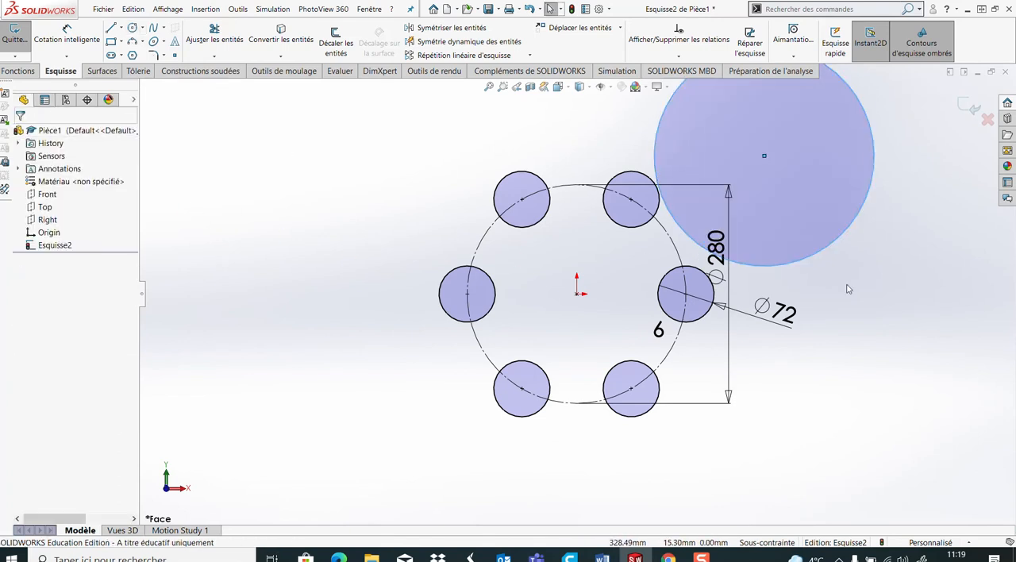
Move the 280 mm dimension clear of the geometry and make the large circle tangent to the right-hand 72 mm circle
{"action": "left_click", "coordinate": [724, 264]}
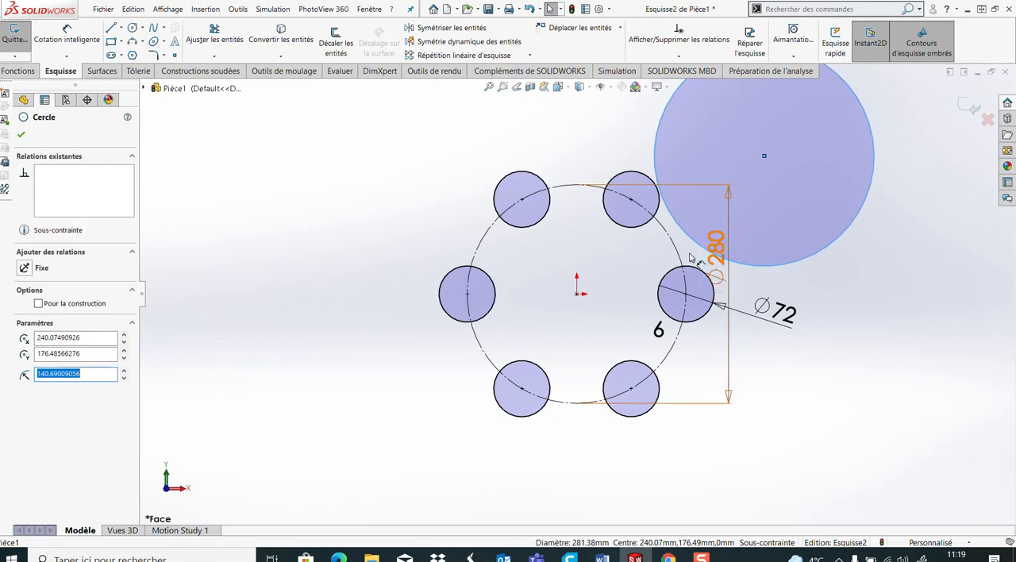
{"action": "left_click_drag", "start_coordinate": [718, 264], "coordinate": [962, 270]}
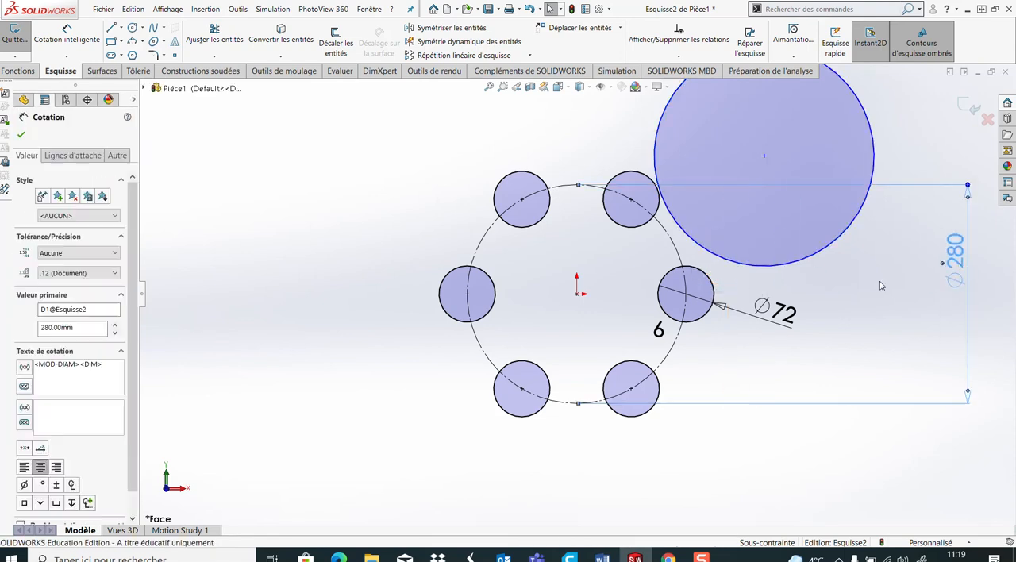
{"action": "left_click", "coordinate": [813, 262]}
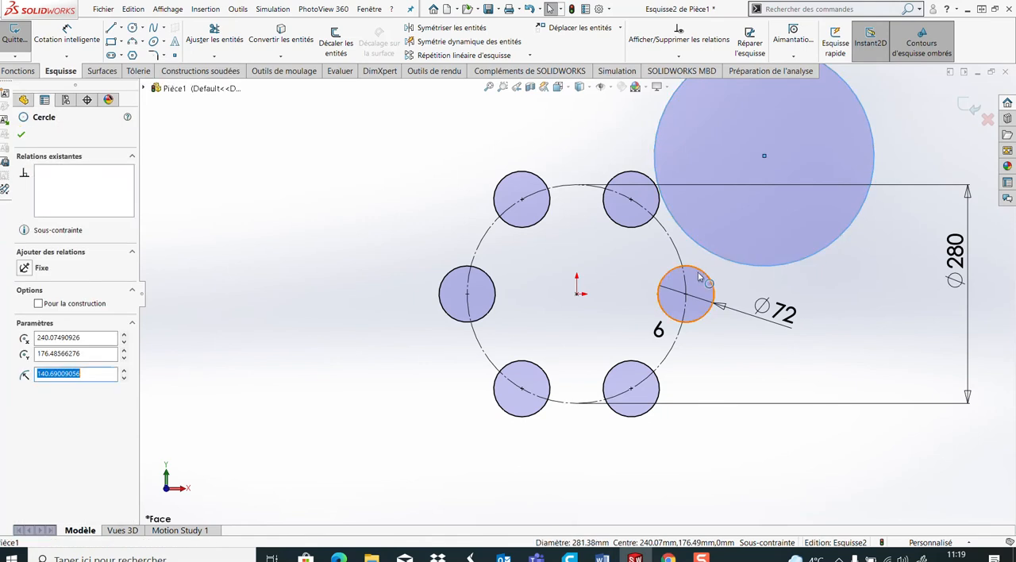
{"action": "left_click", "coordinate": [699, 273], "text": "ctrl"}
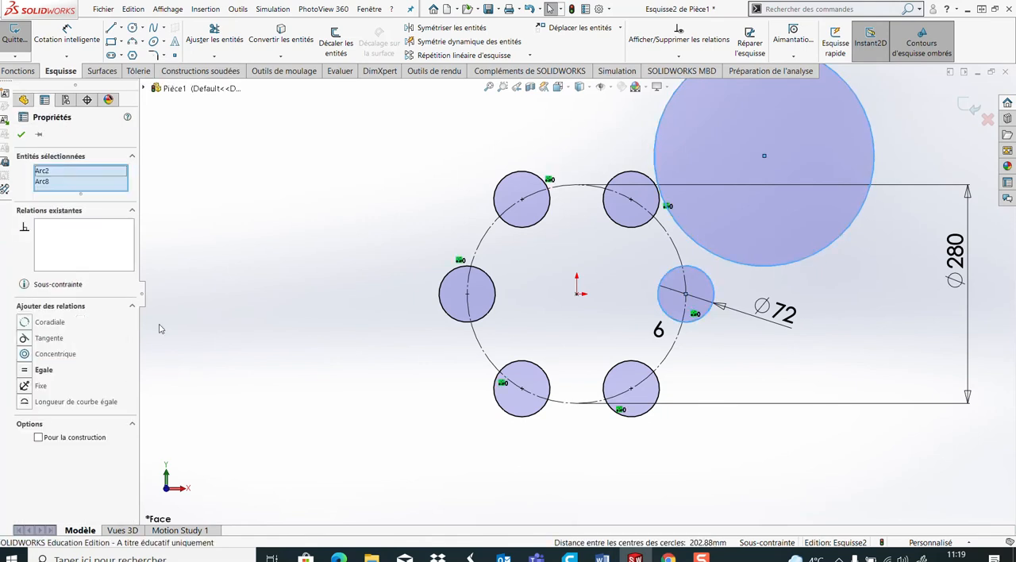
{"action": "left_click", "coordinate": [23, 339]}
{"action": "left_click", "coordinate": [893, 282]}
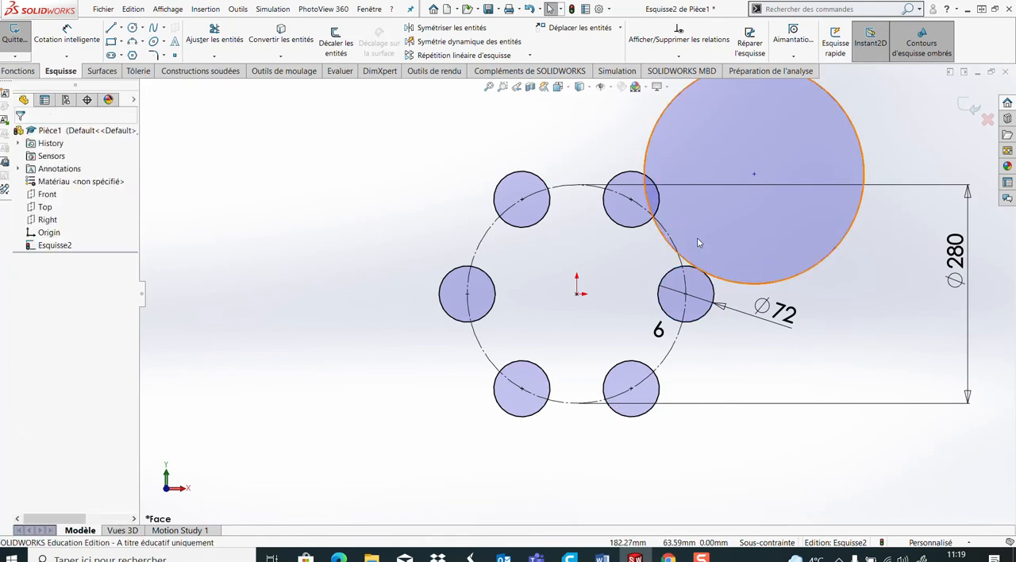
Add a tangent relation between the large circle and the upper-right 72 mm circle
{"action": "left_click", "coordinate": [644, 226]}
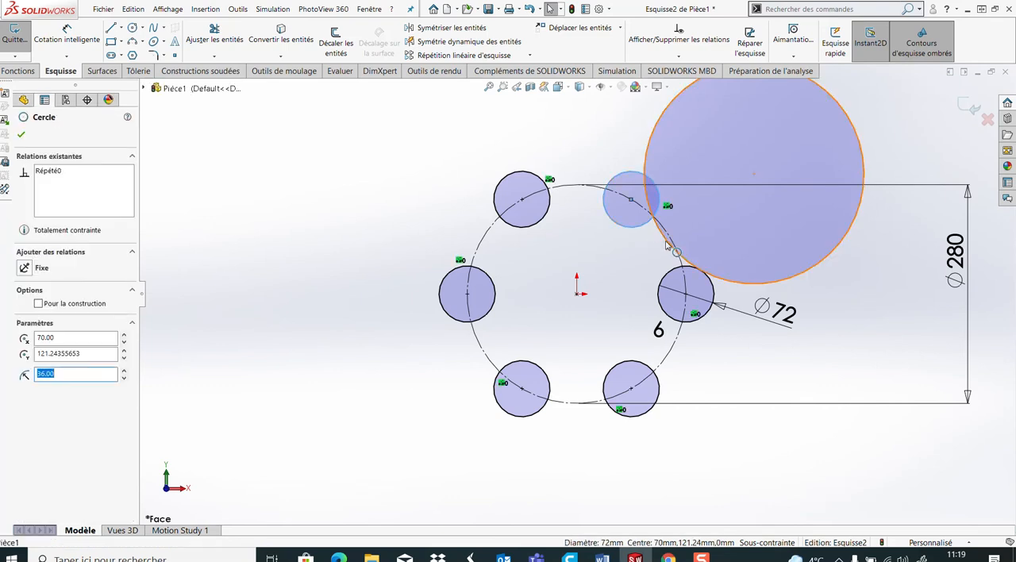
{"action": "left_click", "coordinate": [673, 248], "text": "ctrl"}
{"action": "left_click", "coordinate": [23, 338]}
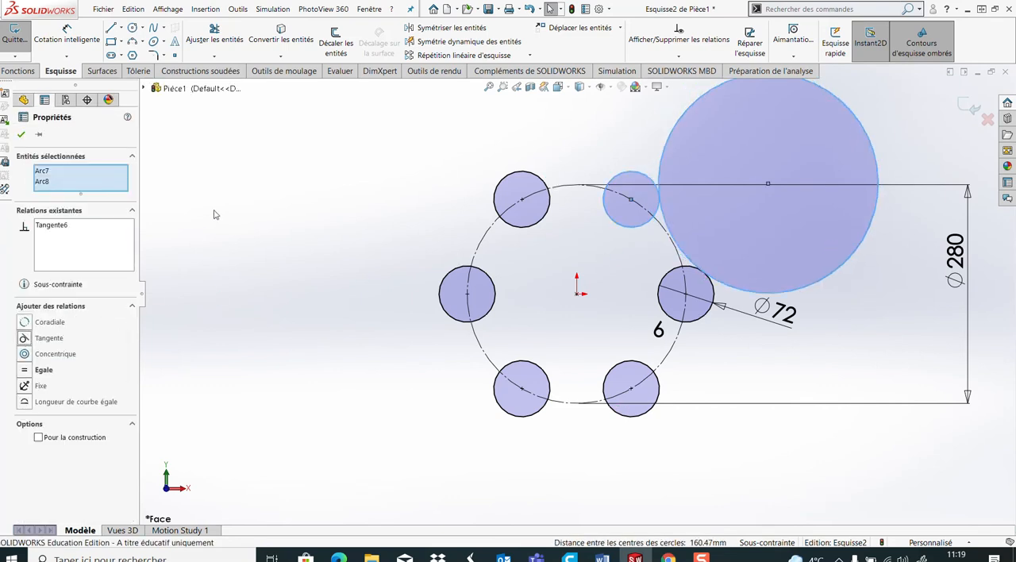
{"action": "left_click", "coordinate": [215, 214]}
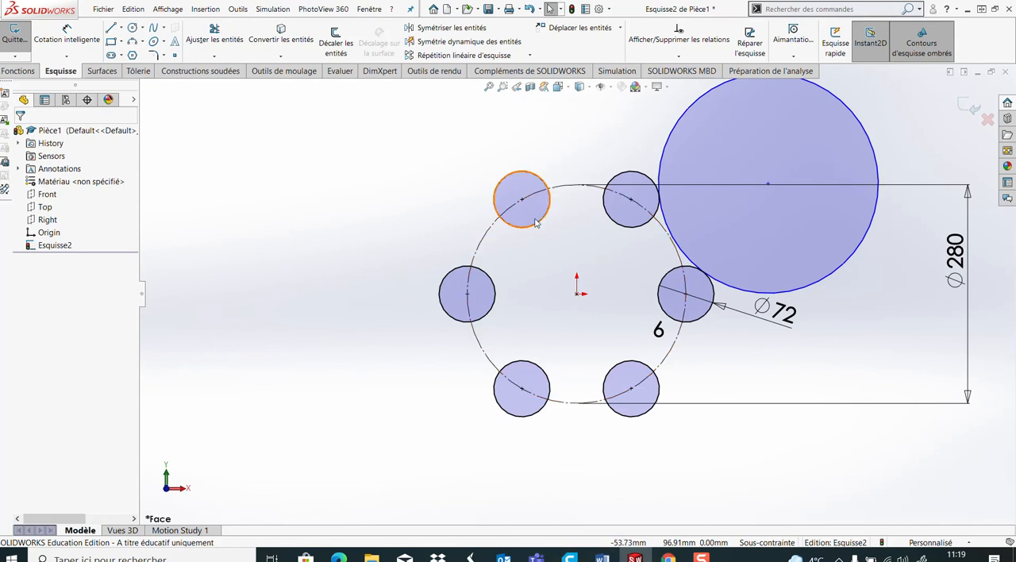
Trim the large circle to the closest intersection, keeping only the short arc between the right and upper-right 72 mm circles
{"action": "left_click", "coordinate": [214, 40]}
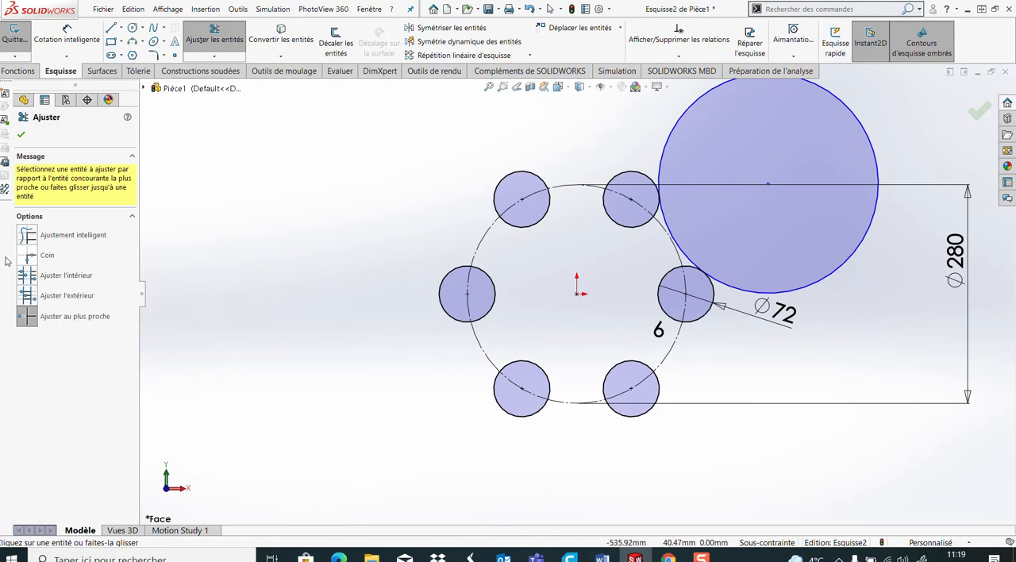
{"action": "left_click", "coordinate": [44, 317]}
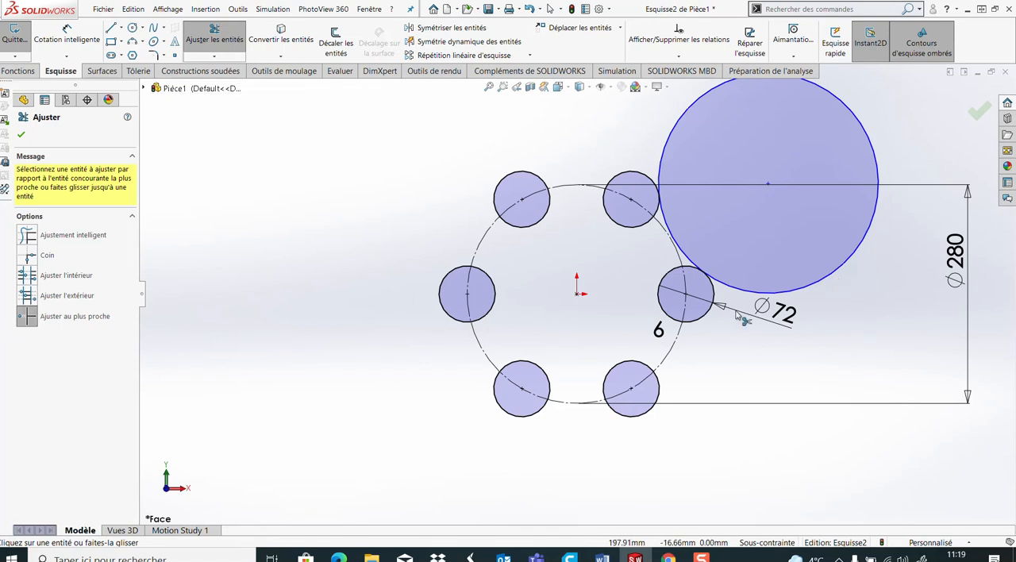
{"action": "left_click", "coordinate": [812, 287]}
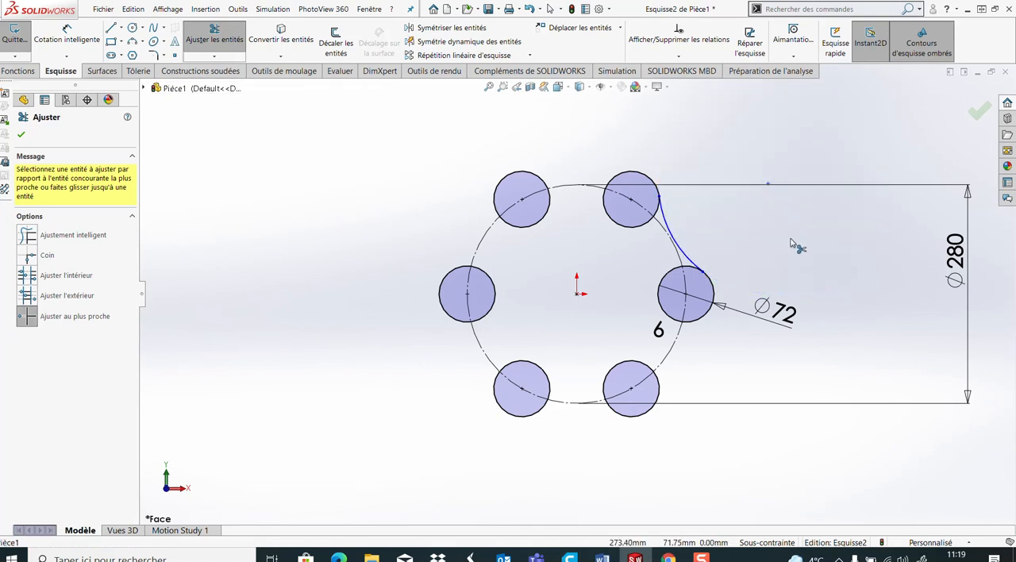
Dimension the connecting arc's radius at 76 mm
{"action": "left_click", "coordinate": [67, 36]}
{"action": "left_click", "coordinate": [681, 252]}
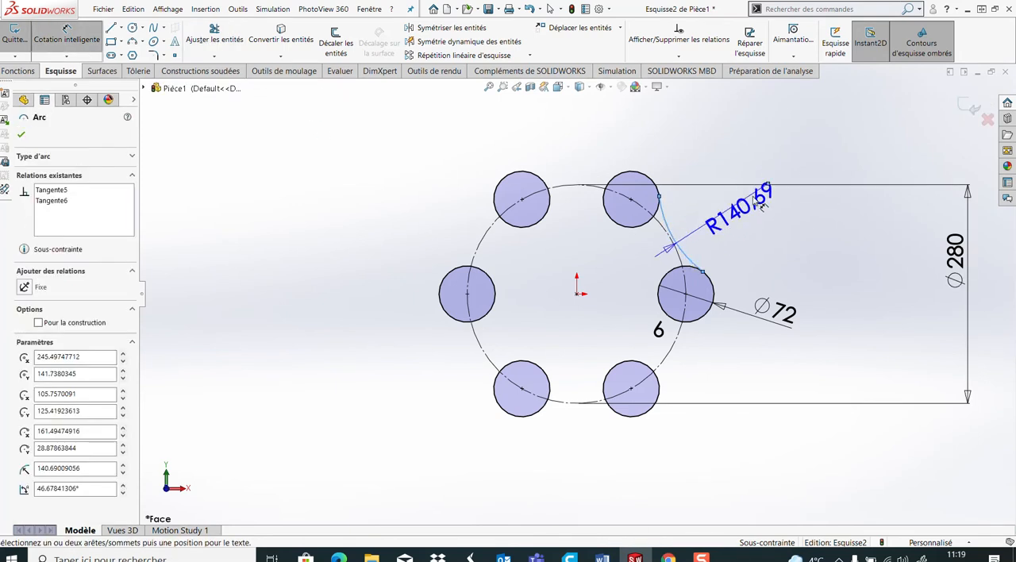
{"action": "left_click", "coordinate": [788, 168]}
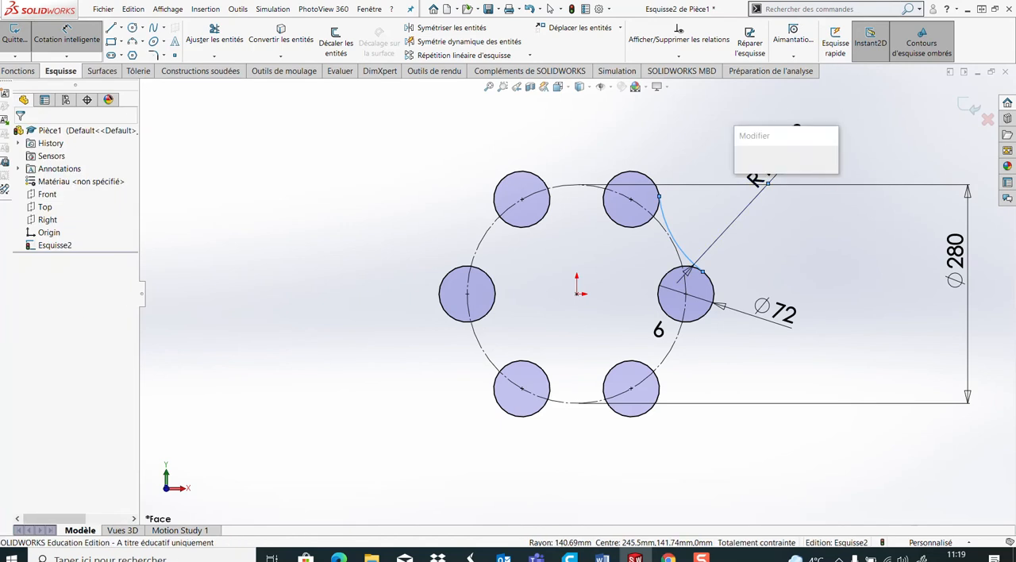
{"action": "type", "text": "76"}
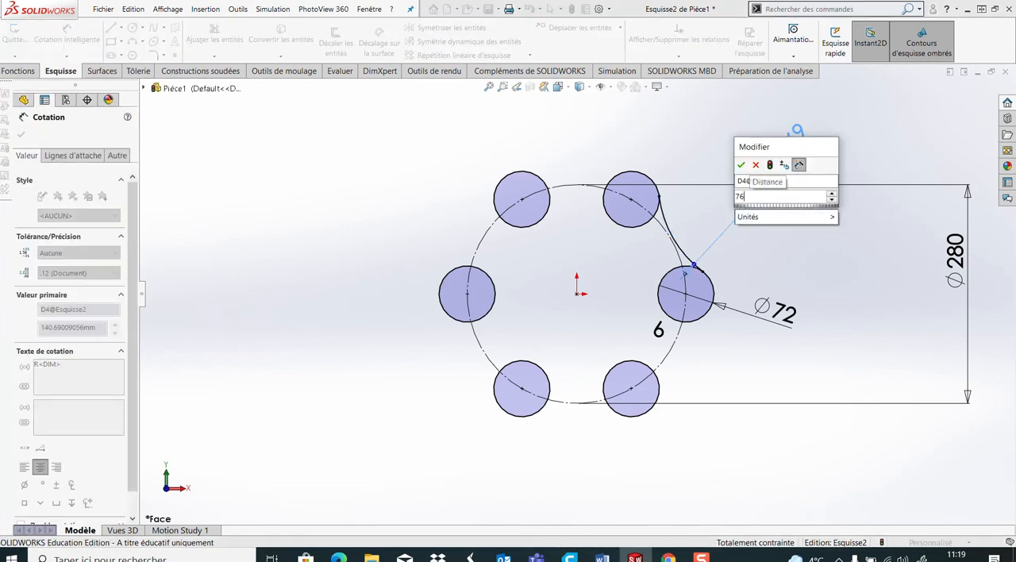
{"action": "key", "text": "Return"}
{"action": "left_click", "coordinate": [857, 292]}
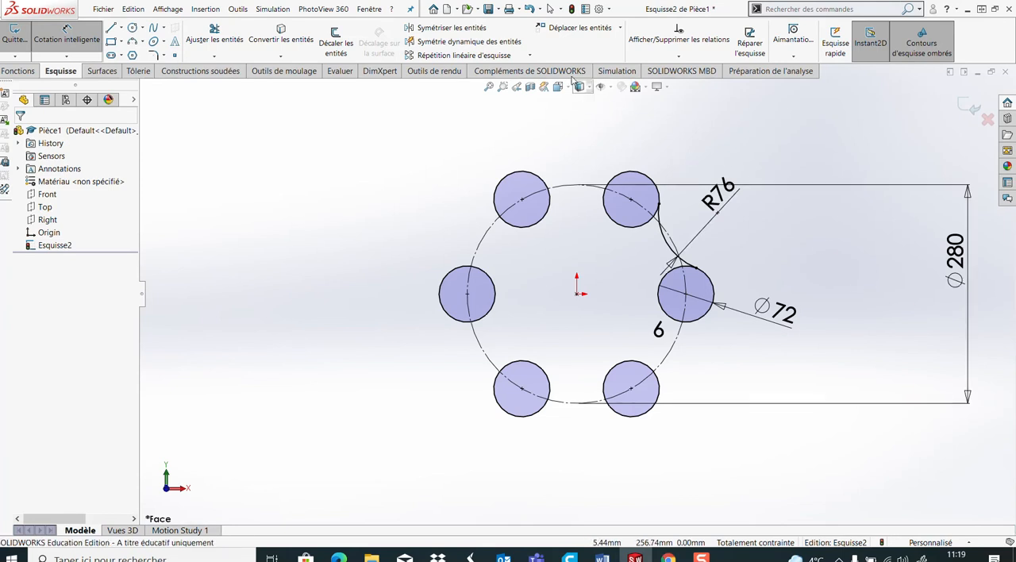
Create a circular sketch pattern of the 76 mm arc around the origin with 6 equally spaced occurrences over 360 degrees
{"action": "left_click", "coordinate": [532, 57]}
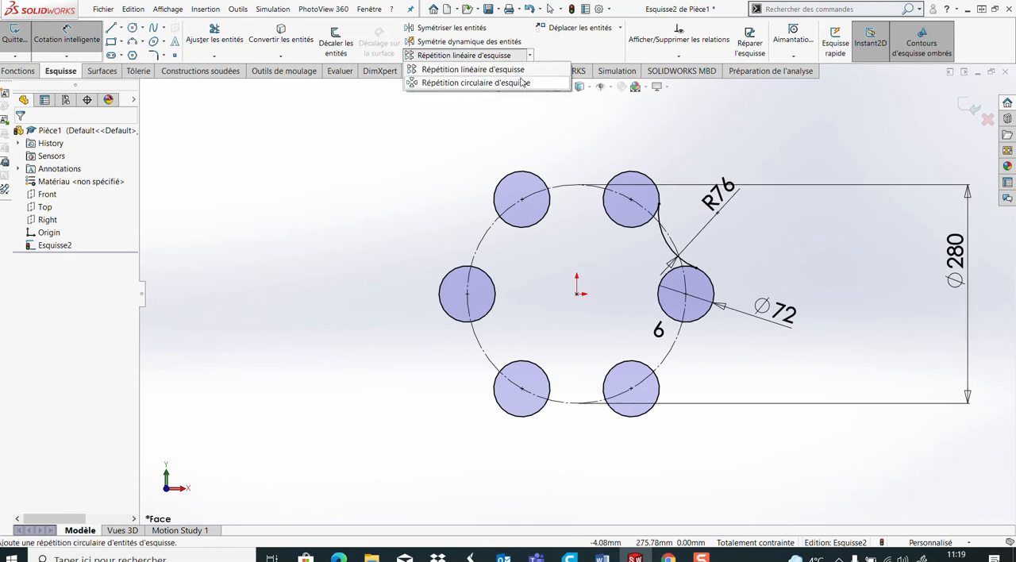
{"action": "left_click", "coordinate": [519, 82]}
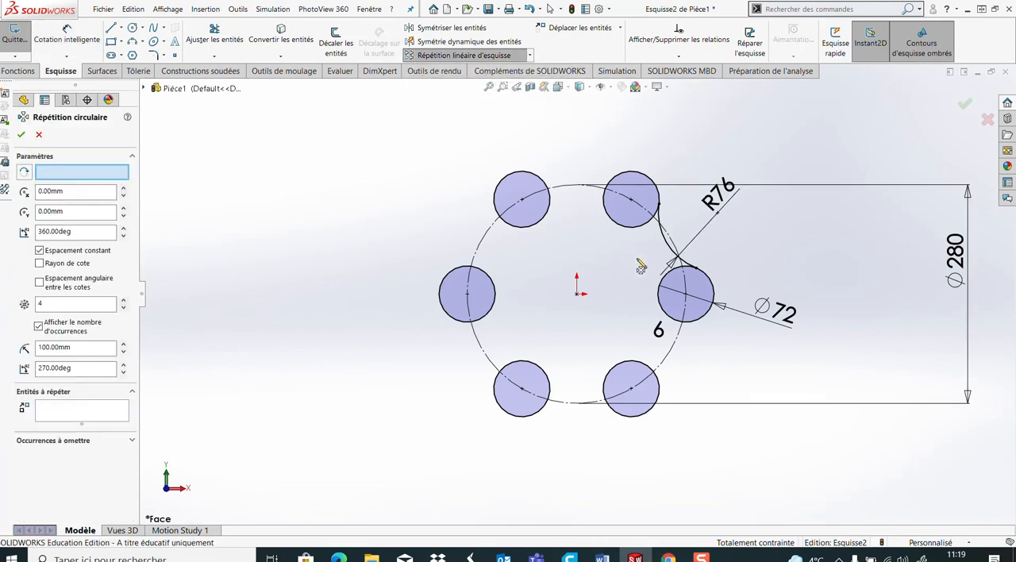
{"action": "left_click", "coordinate": [665, 246]}
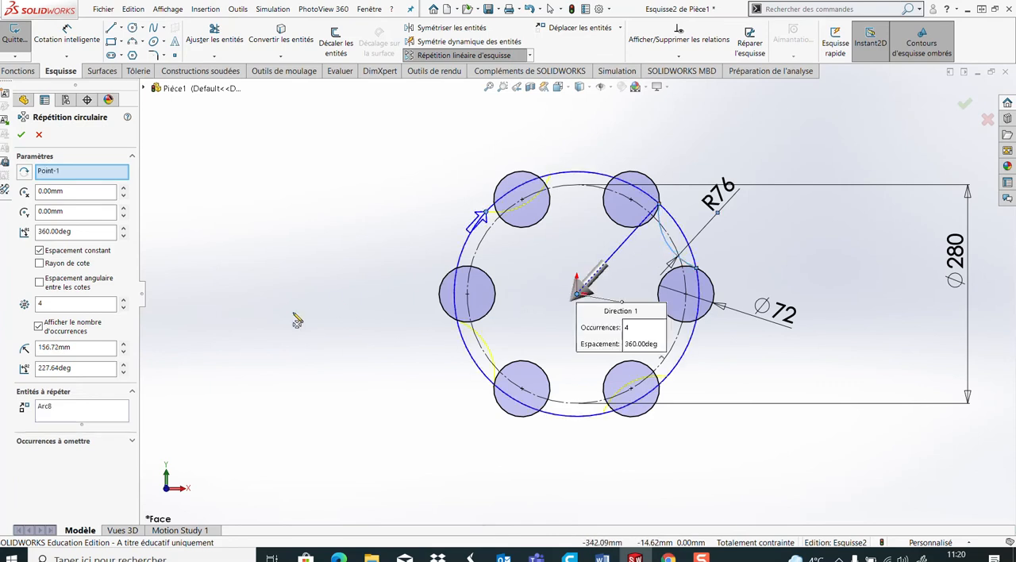
{"action": "left_click", "coordinate": [123, 301]}
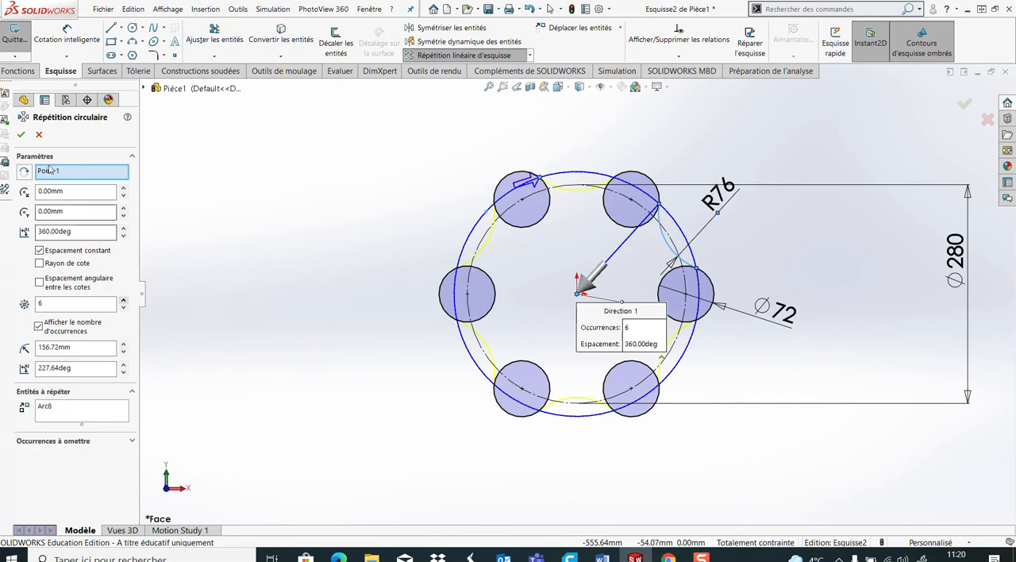
{"action": "key", "text": "Return"}
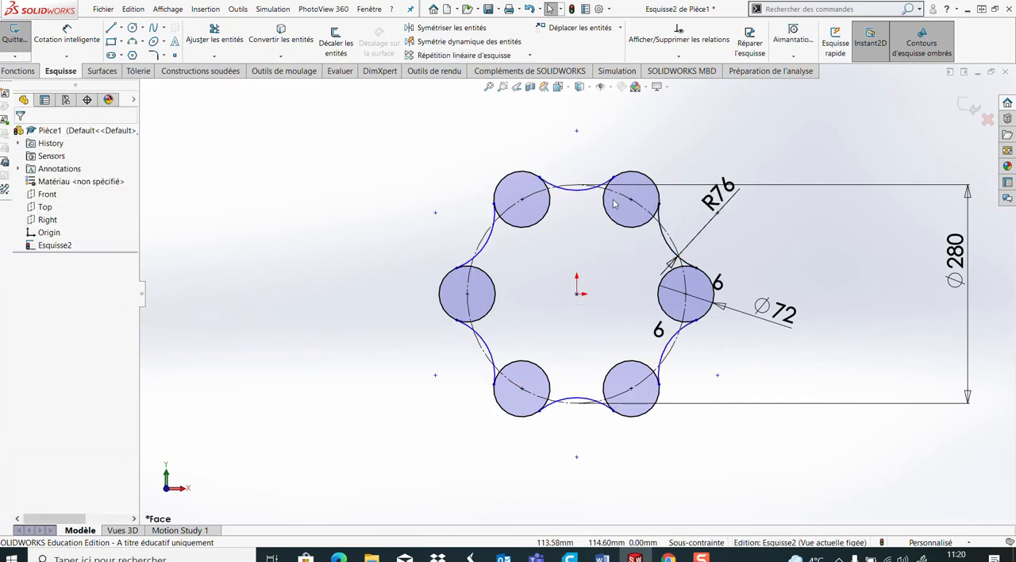
Add a tangent relation between the top patterned arc and the upper-right 72 mm circle
{"action": "scroll", "coordinate": [626, 218], "scroll_direction": "down", "scroll_amount": 10}
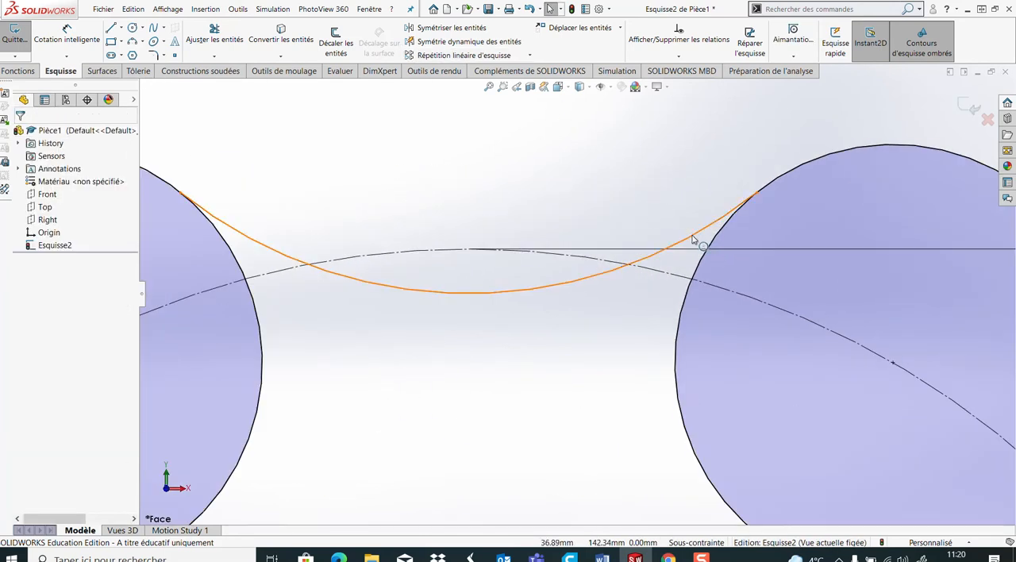
{"action": "left_click", "coordinate": [692, 238]}
{"action": "left_click", "coordinate": [247, 292], "text": "ctrl"}
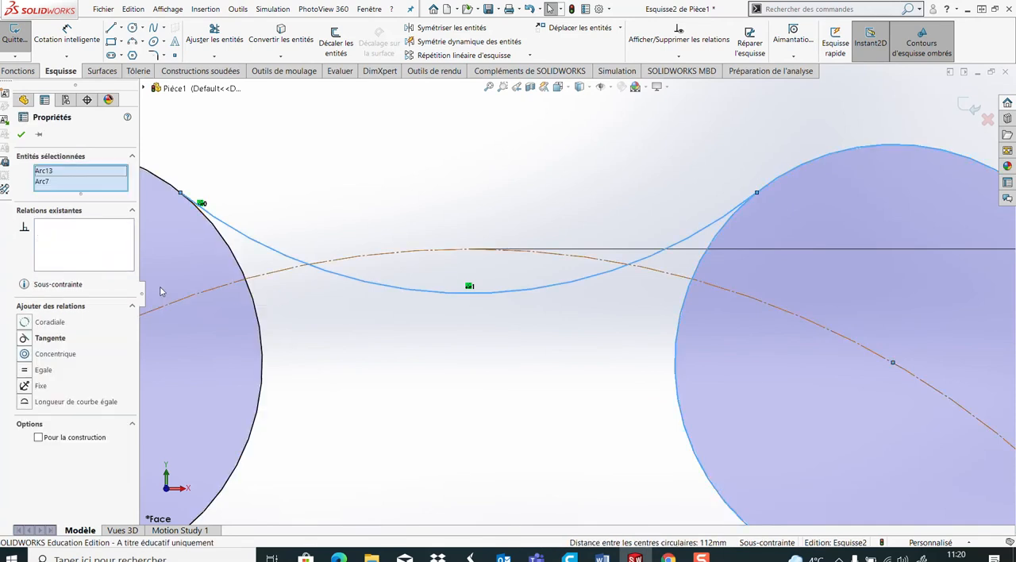
{"action": "left_click", "coordinate": [28, 338]}
{"action": "left_click", "coordinate": [397, 360]}
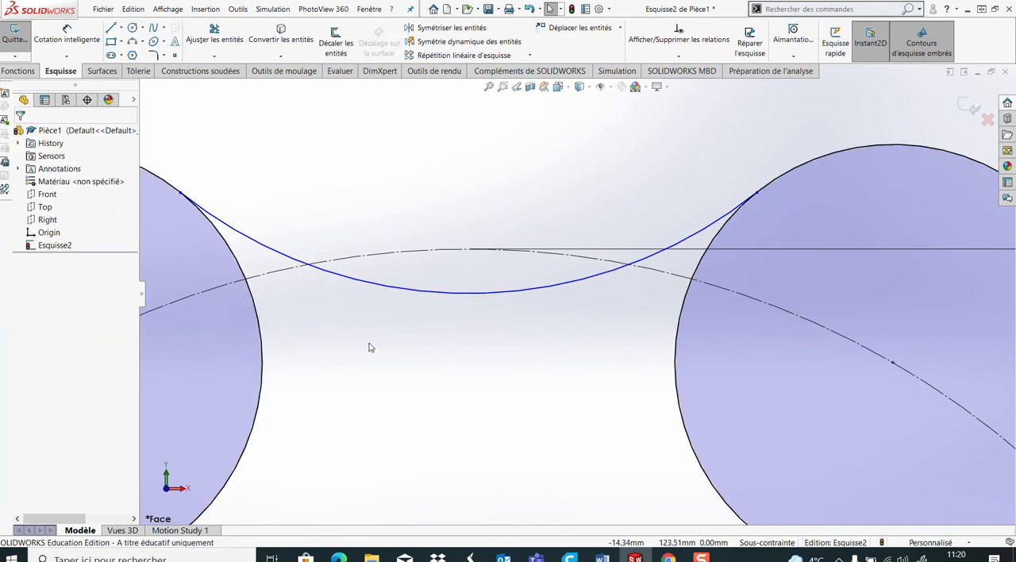
Add a tangent relation between the top patterned arc and the upper-left 72 mm circle
{"action": "left_click", "coordinate": [283, 262]}
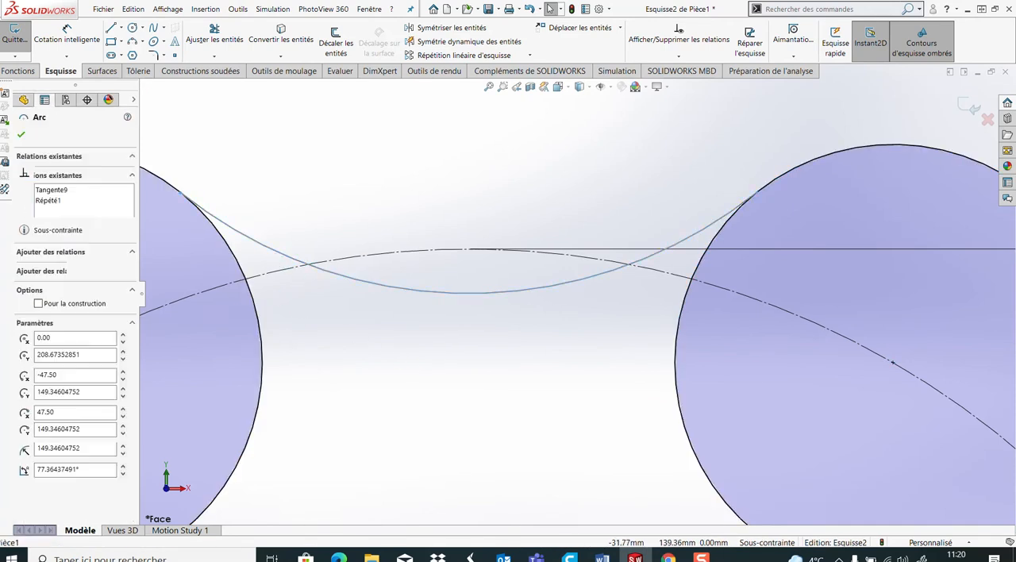
{"action": "left_click", "coordinate": [224, 276], "text": "ctrl"}
{"action": "left_click", "coordinate": [24, 338]}
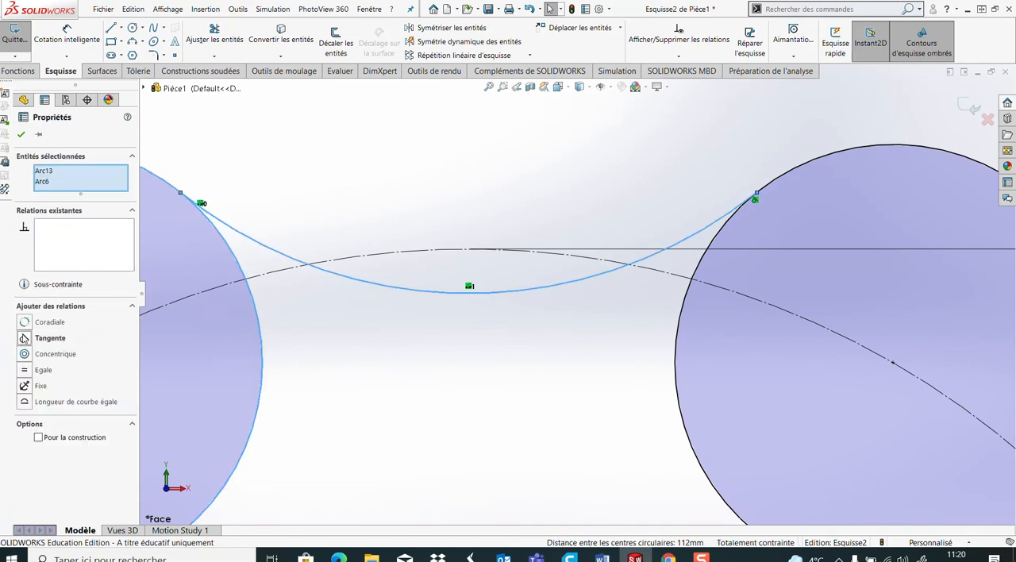
{"action": "left_click", "coordinate": [424, 379]}
Trim away the inner portions of all six 72 mm circles up to the 280 mm construction circle, using trim to closest
{"action": "scroll", "coordinate": [540, 394], "scroll_direction": "up", "scroll_amount": 5}
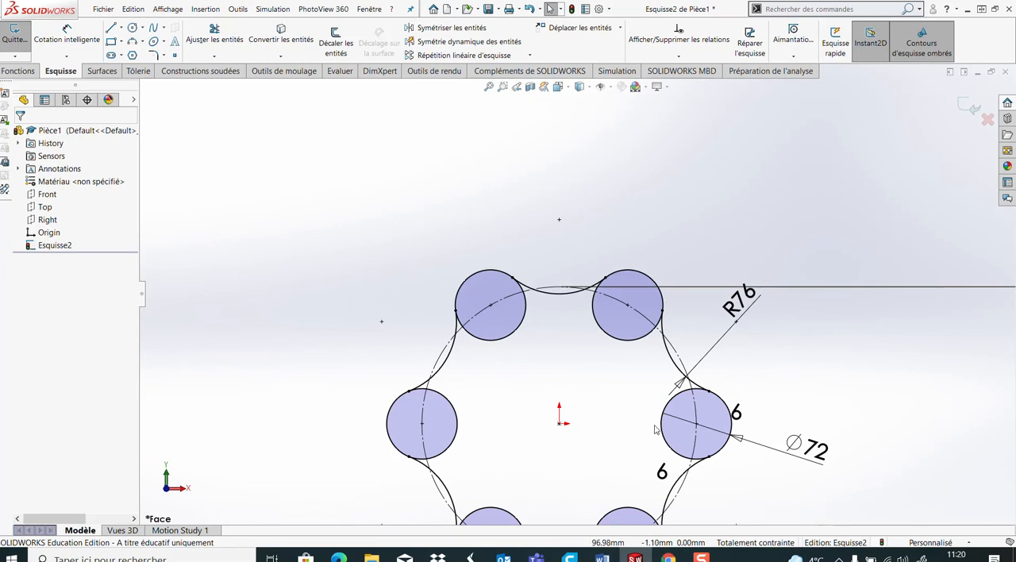
{"action": "scroll", "coordinate": [658, 425], "scroll_direction": "up", "scroll_amount": 3}
{"action": "scroll", "coordinate": [657, 401], "scroll_direction": "down", "scroll_amount": 3}
{"action": "left_click", "coordinate": [215, 36]}
{"action": "scroll", "coordinate": [507, 246], "scroll_direction": "down", "scroll_amount": 3}
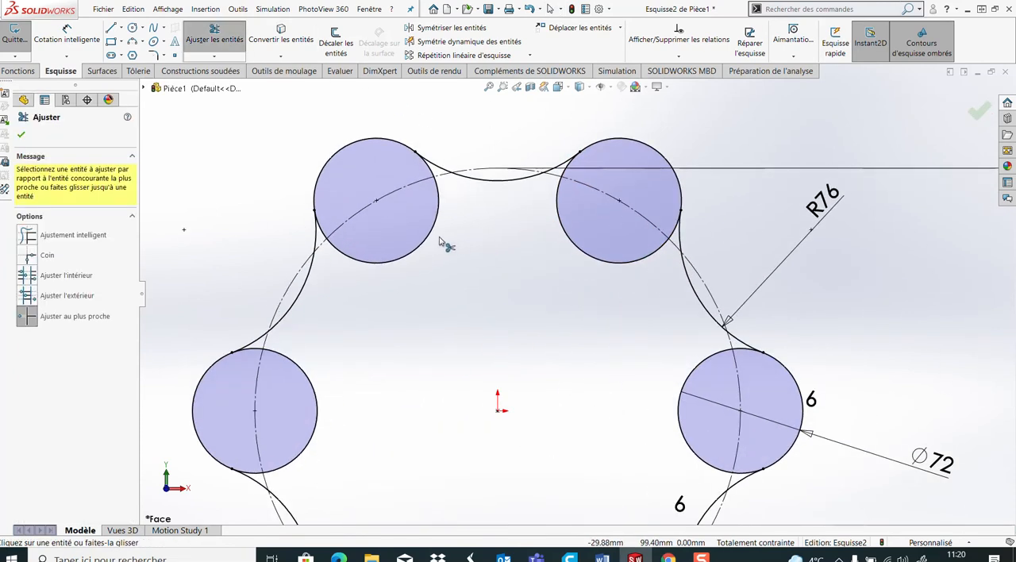
{"action": "left_click", "coordinate": [437, 239]}
{"action": "left_click", "coordinate": [566, 228]}
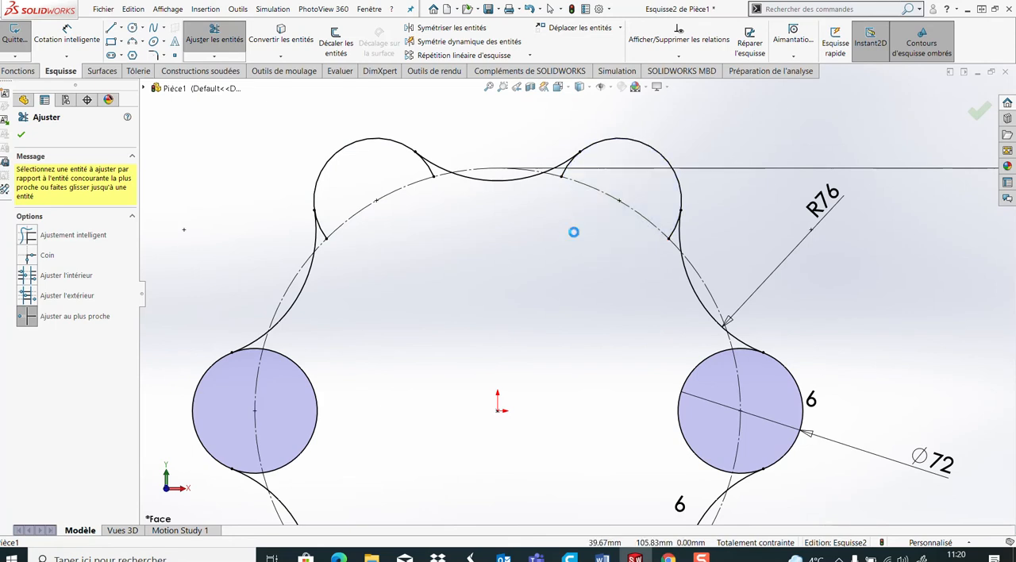
{"action": "left_click", "coordinate": [697, 377]}
{"action": "scroll", "coordinate": [667, 382], "scroll_direction": "up", "scroll_amount": 3}
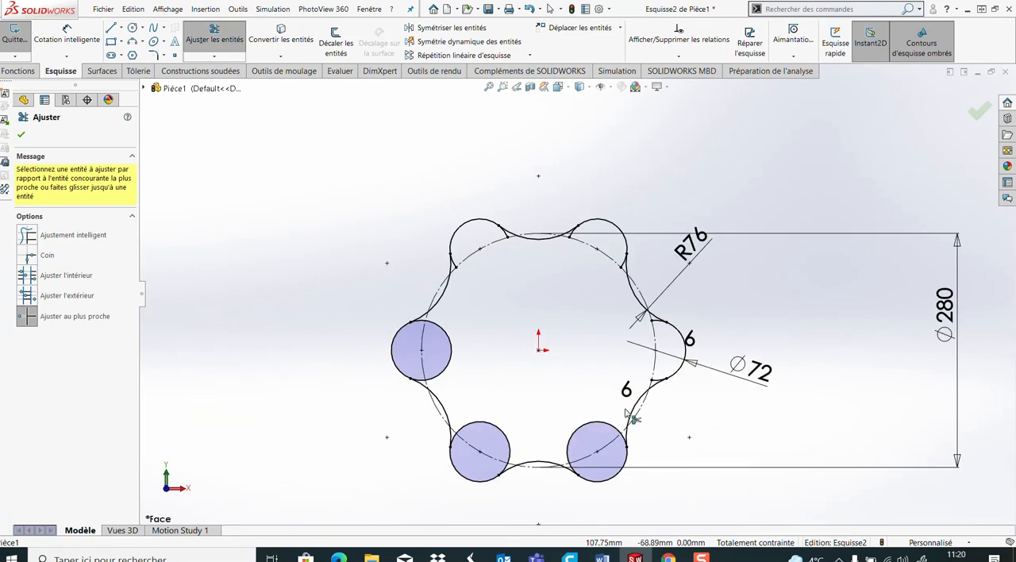
{"action": "scroll", "coordinate": [556, 372], "scroll_direction": "down", "scroll_amount": 1}
{"action": "left_click", "coordinate": [558, 429]}
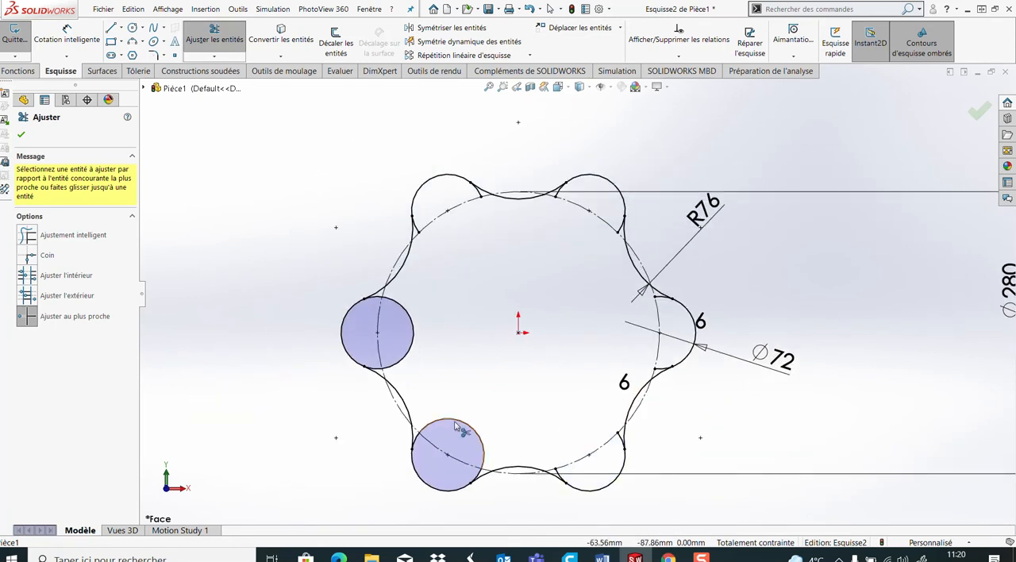
{"action": "left_click", "coordinate": [446, 420]}
{"action": "left_click", "coordinate": [411, 350]}
{"action": "scroll", "coordinate": [447, 419], "scroll_direction": "down", "scroll_amount": 5}
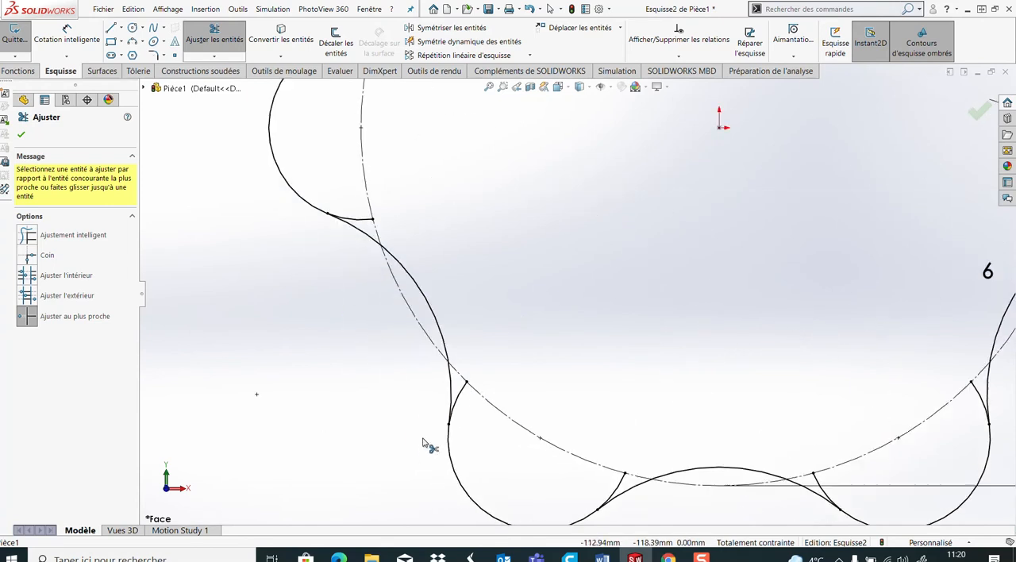
Trim the leftover 72 mm circle stubs on both sides of the two lower lobes and below the left lobe
{"action": "left_click", "coordinate": [461, 403]}
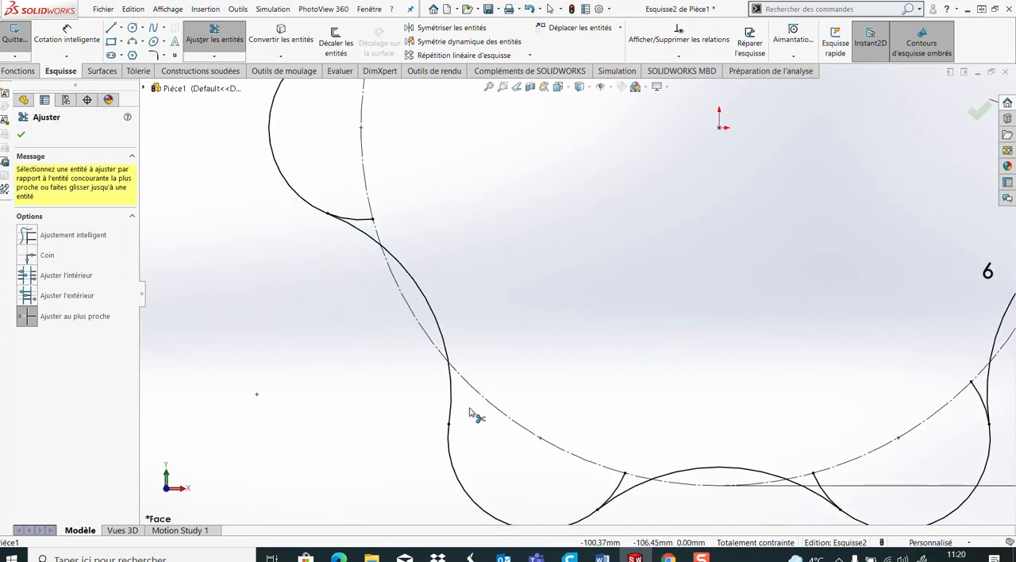
{"action": "left_click", "coordinate": [617, 489]}
{"action": "left_click", "coordinate": [827, 492]}
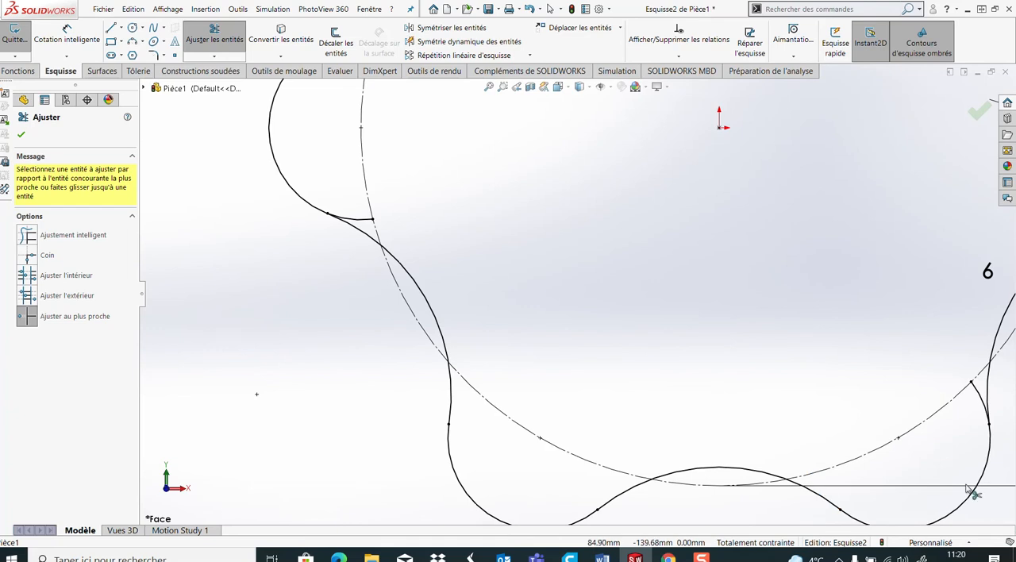
{"action": "left_click", "coordinate": [990, 413]}
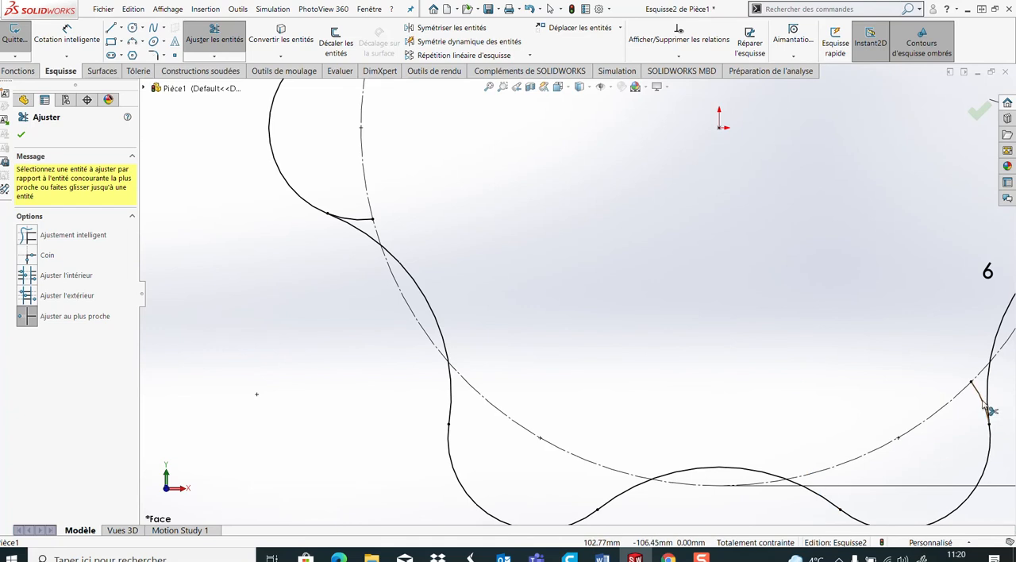
{"action": "left_click", "coordinate": [361, 226]}
Trim the leftover circle stubs above the left lobe, on the upper-left lobe and on the inner side of the upper-right lobe
{"action": "scroll", "coordinate": [447, 277], "scroll_direction": "up", "scroll_amount": 3}
{"action": "scroll", "coordinate": [526, 230], "scroll_direction": "down", "scroll_amount": 4}
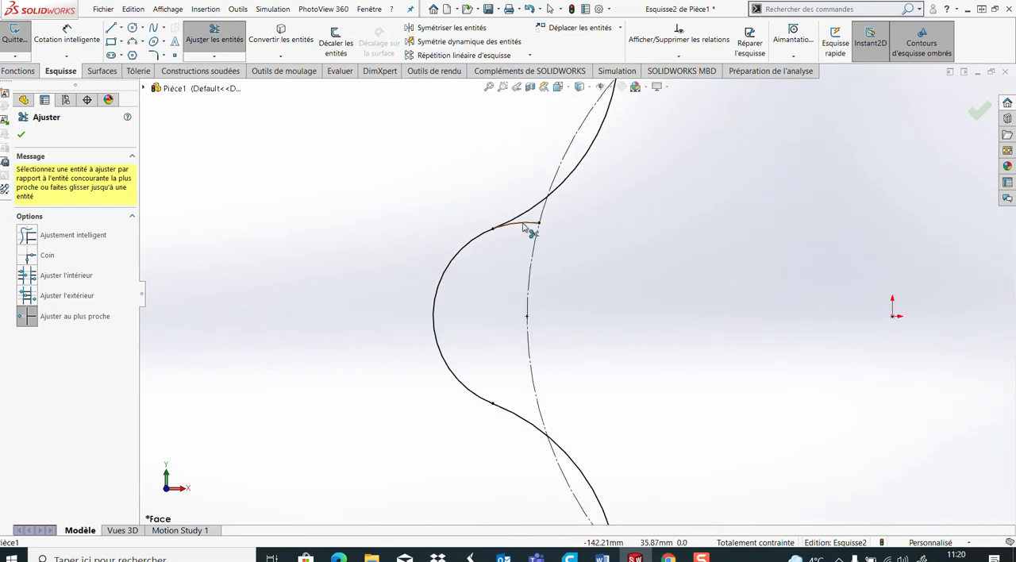
{"action": "left_click", "coordinate": [526, 228]}
{"action": "scroll", "coordinate": [578, 249], "scroll_direction": "up", "scroll_amount": 3}
{"action": "scroll", "coordinate": [603, 133], "scroll_direction": "down", "scroll_amount": 3}
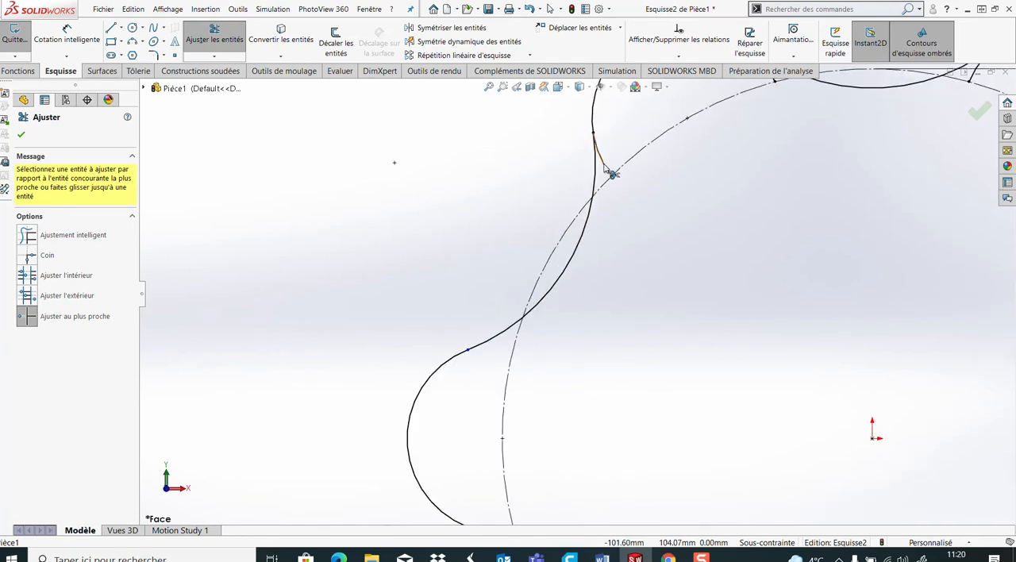
{"action": "left_click", "coordinate": [610, 171]}
{"action": "scroll", "coordinate": [712, 204], "scroll_direction": "up", "scroll_amount": 3}
{"action": "scroll", "coordinate": [651, 229], "scroll_direction": "down", "scroll_amount": 3}
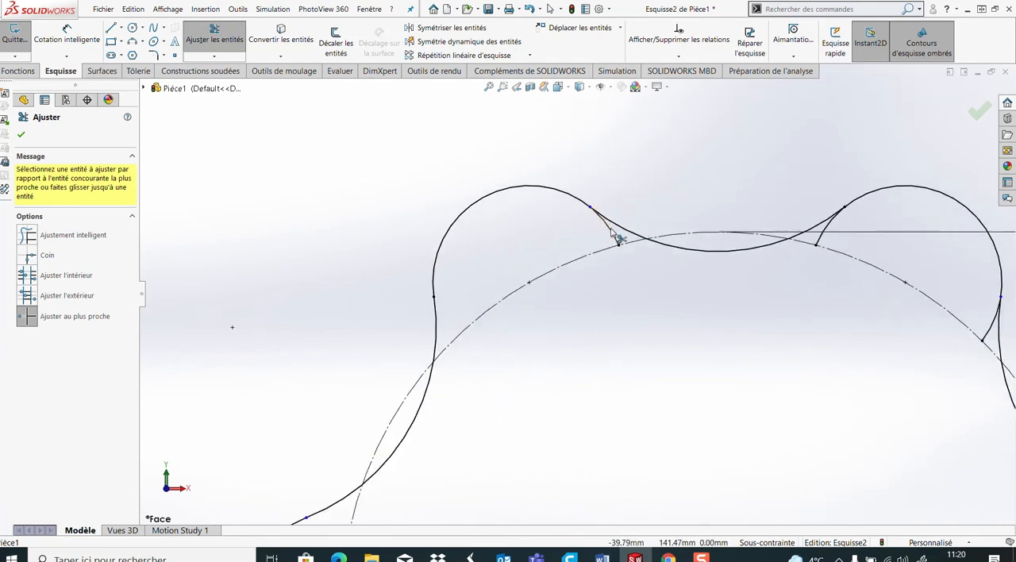
{"action": "left_click", "coordinate": [829, 234]}
{"action": "scroll", "coordinate": [829, 254], "scroll_direction": "up", "scroll_amount": 3}
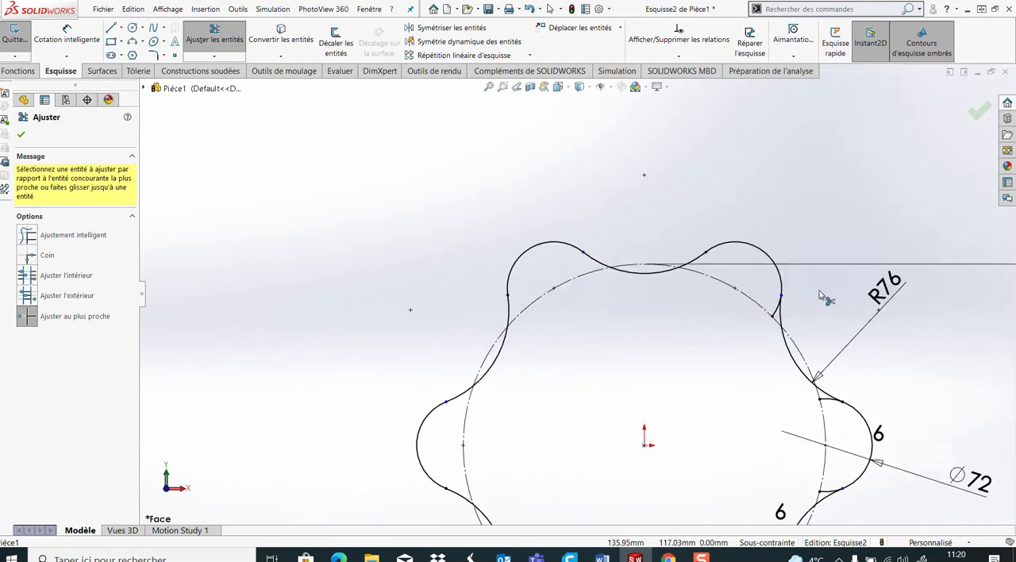
Trim the remaining circle stubs on the outer side of the upper-right lobe and on both sides of the right lobe
{"action": "scroll", "coordinate": [758, 338], "scroll_direction": "down", "scroll_amount": 3}
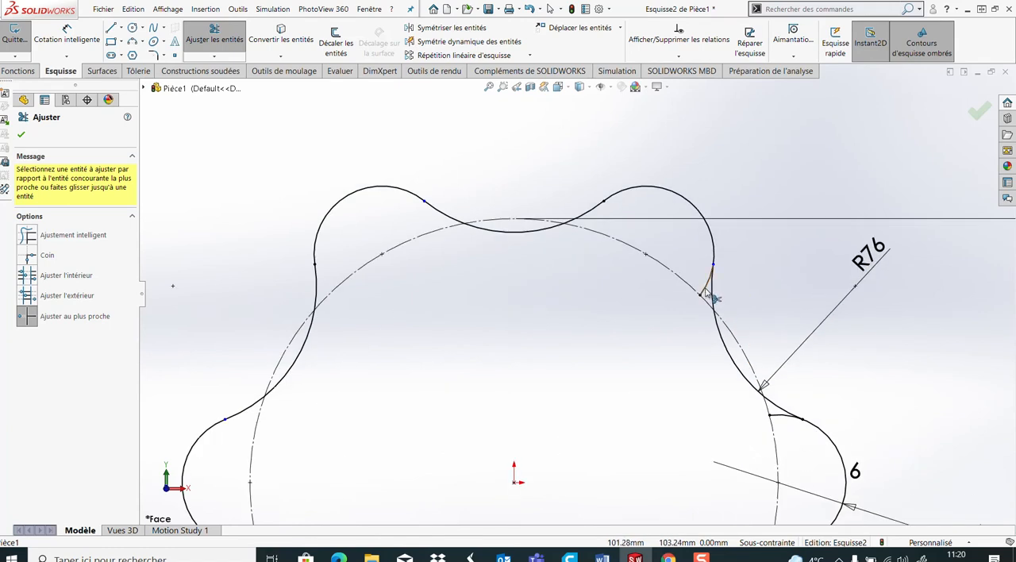
{"action": "left_click", "coordinate": [704, 291]}
{"action": "scroll", "coordinate": [721, 349], "scroll_direction": "up", "scroll_amount": 2}
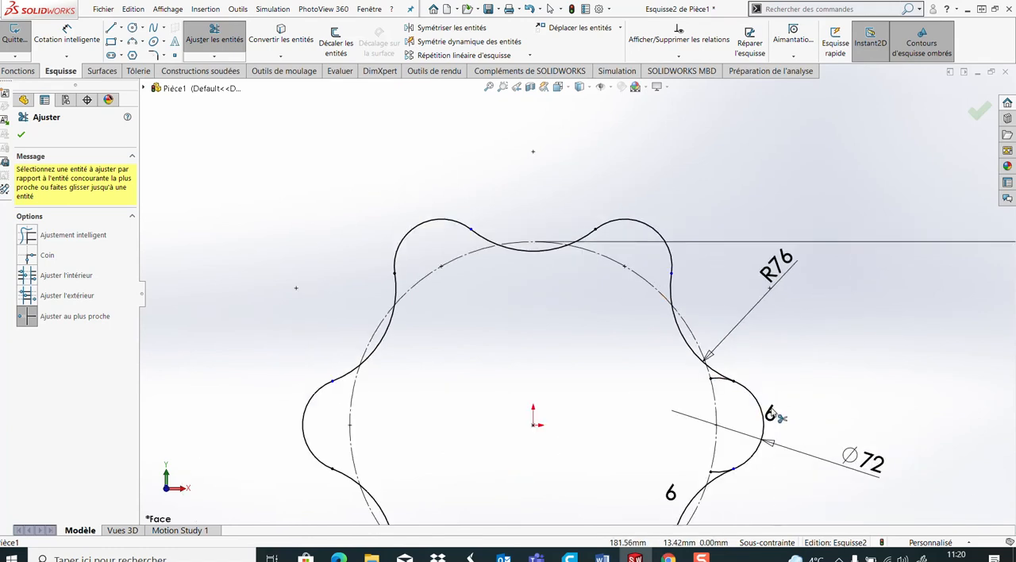
{"action": "left_click", "coordinate": [716, 384]}
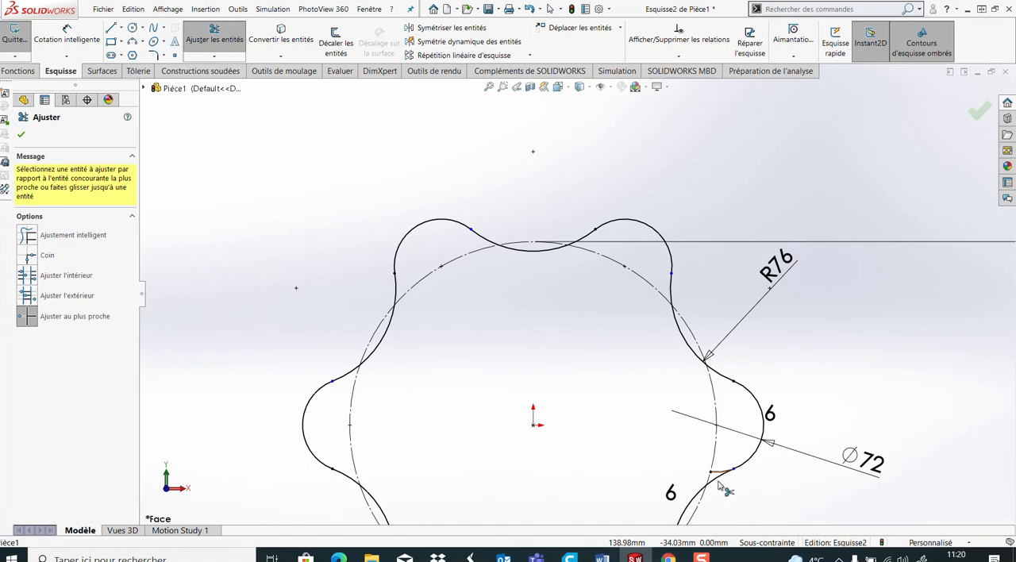
{"action": "scroll", "coordinate": [724, 488], "scroll_direction": "down", "scroll_amount": 2}
{"action": "left_click", "coordinate": [711, 465]}
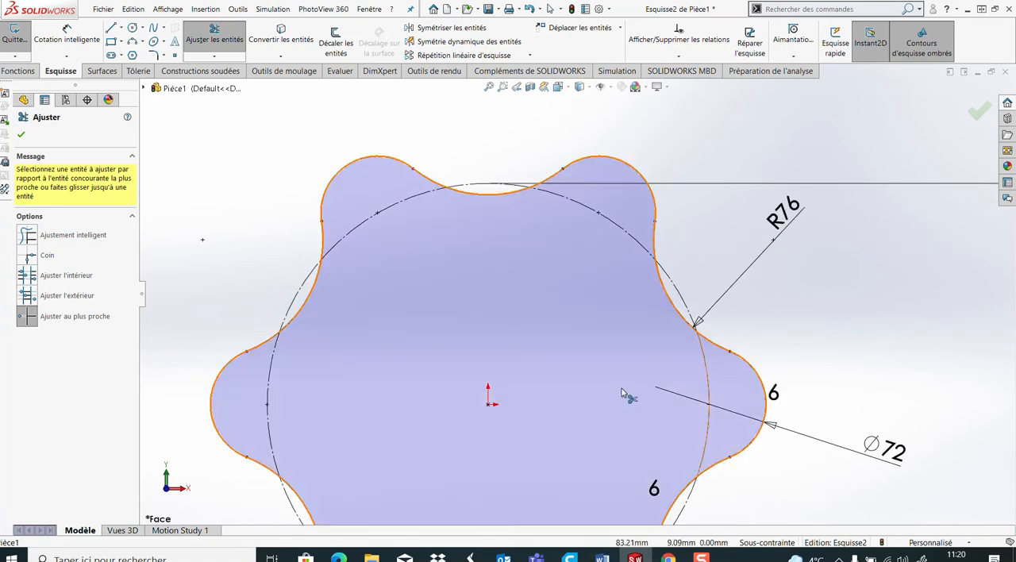
{"action": "scroll", "coordinate": [625, 393], "scroll_direction": "up", "scroll_amount": 2}
{"action": "left_click", "coordinate": [22, 134]}
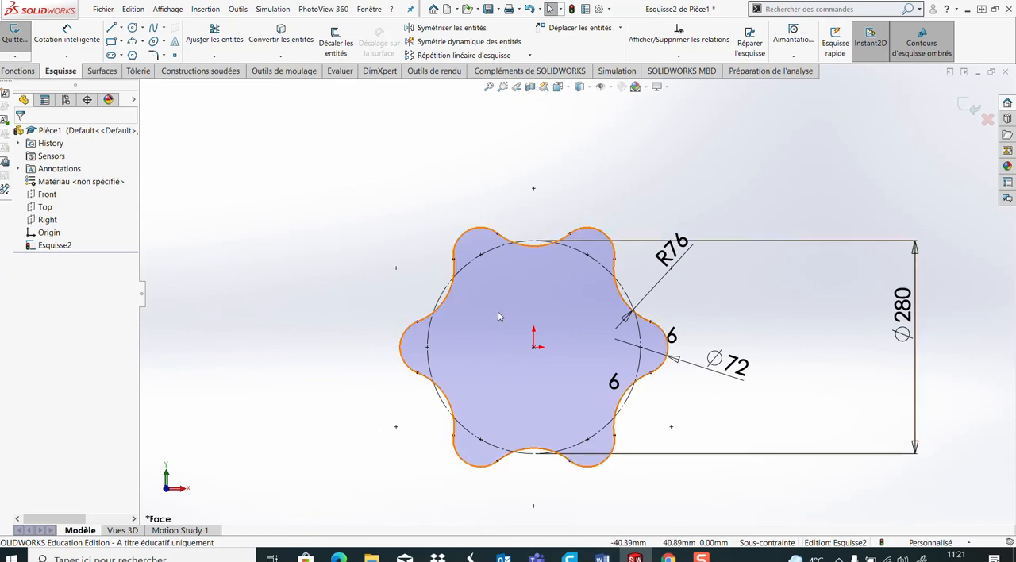
Add a tangent relation where the left lobe meets the upper-left 76 mm arc, and move the pattern count label off the right lobe
{"action": "scroll", "coordinate": [484, 226], "scroll_direction": "down", "scroll_amount": 4}
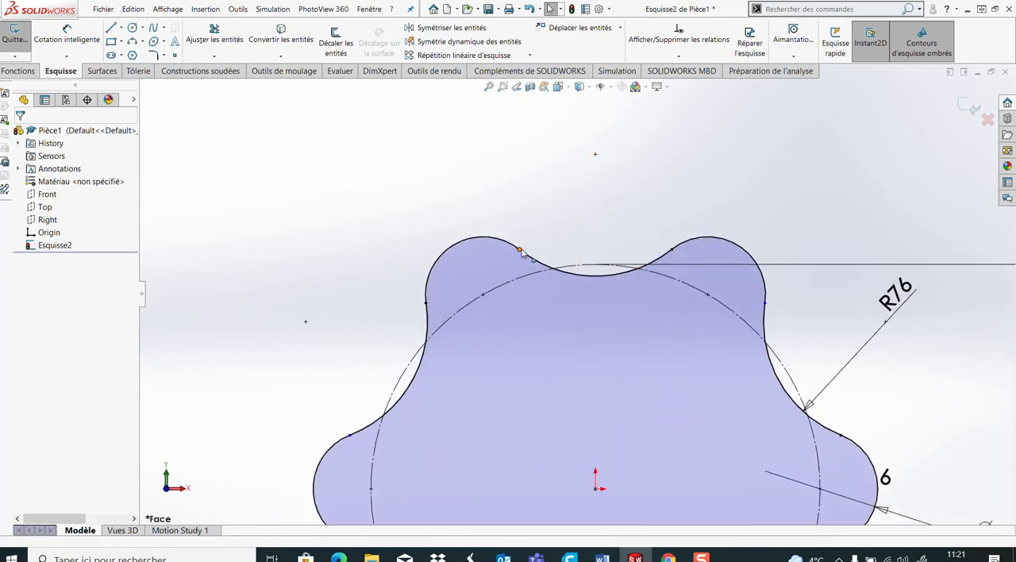
{"action": "left_click", "coordinate": [521, 250]}
{"action": "left_click", "coordinate": [483, 206]}
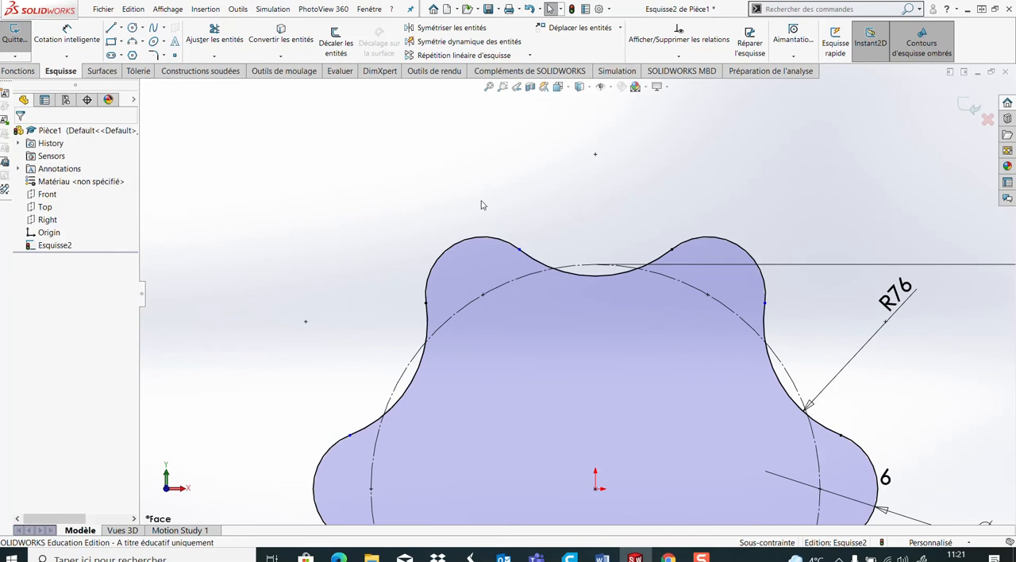
{"action": "left_click", "coordinate": [350, 435]}
{"action": "left_click", "coordinate": [390, 382]}
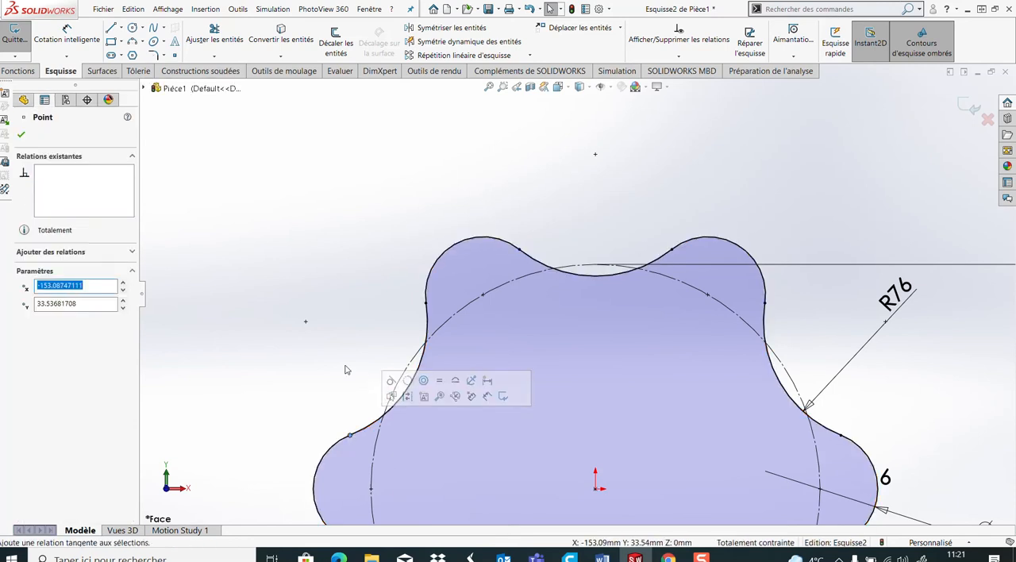
{"action": "left_click", "coordinate": [346, 370]}
{"action": "key", "text": "f"}
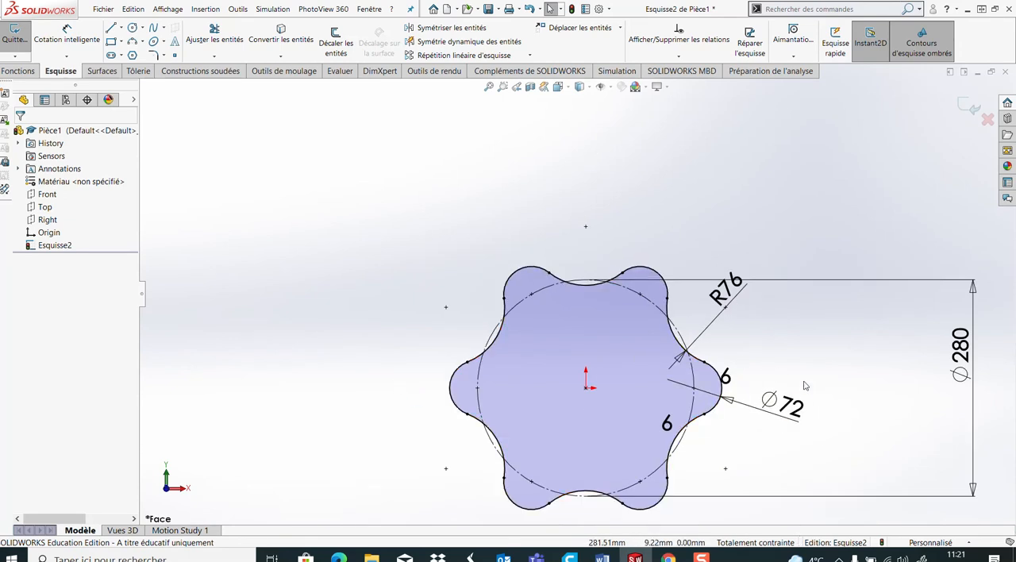
{"action": "left_click_drag", "start_coordinate": [725, 377], "coordinate": [737, 356]}
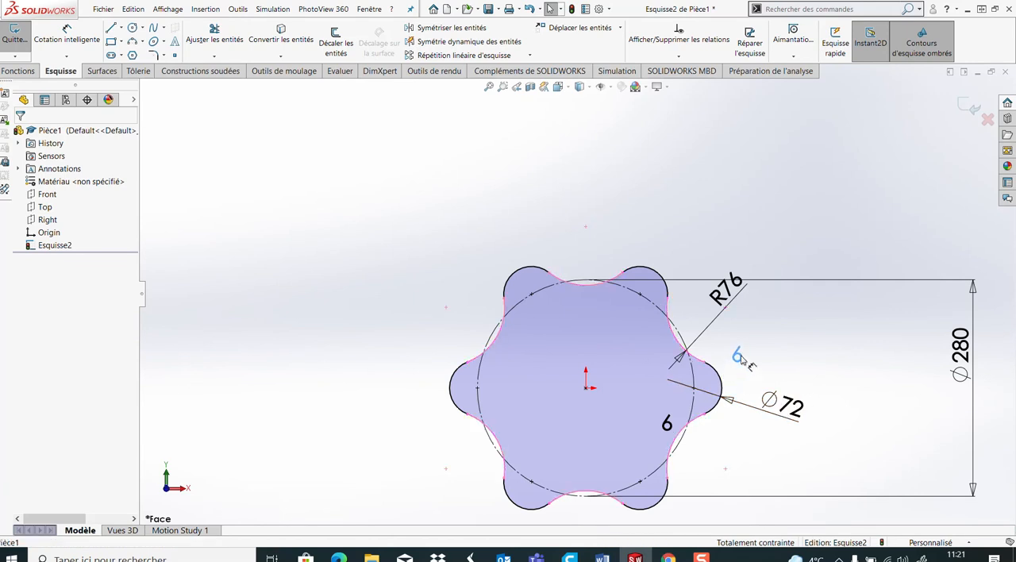
Extrude the six-lobed contour as a blind boss 20 mm deep in the reversed direction
{"action": "left_click", "coordinate": [17, 70]}
{"action": "left_click", "coordinate": [21, 46]}
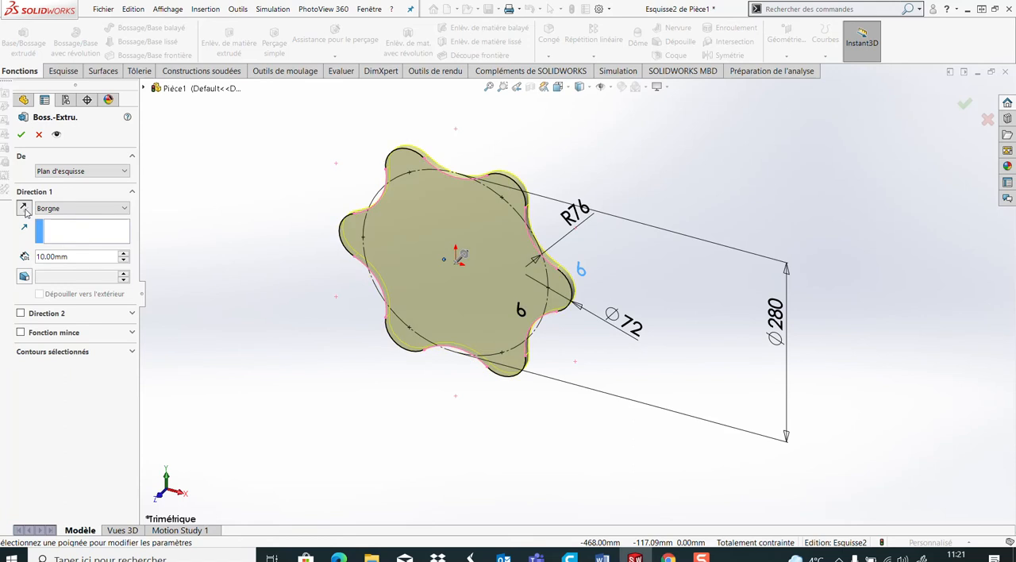
{"action": "double_click", "coordinate": [62, 253]}
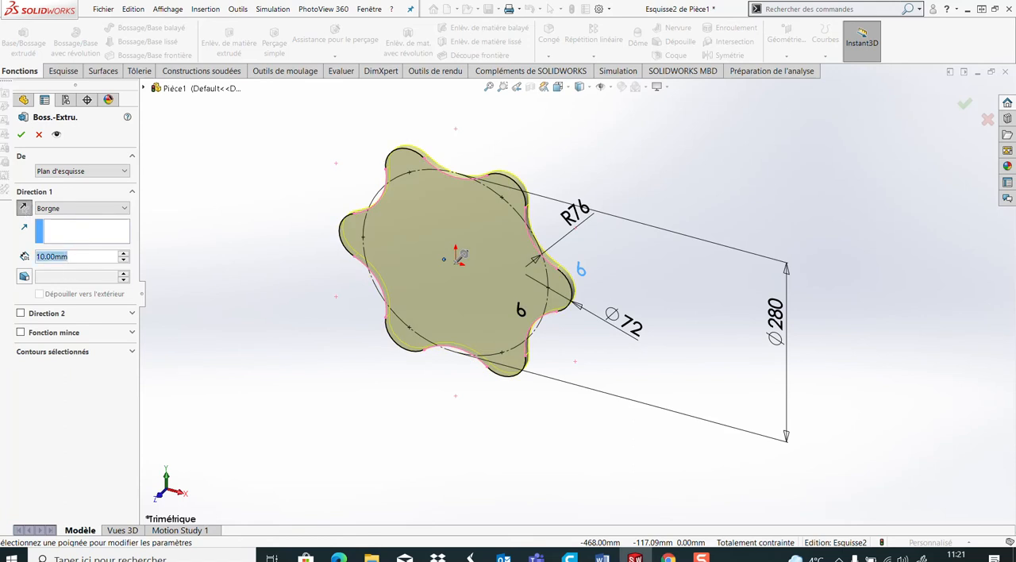
{"action": "type", "text": "6"}
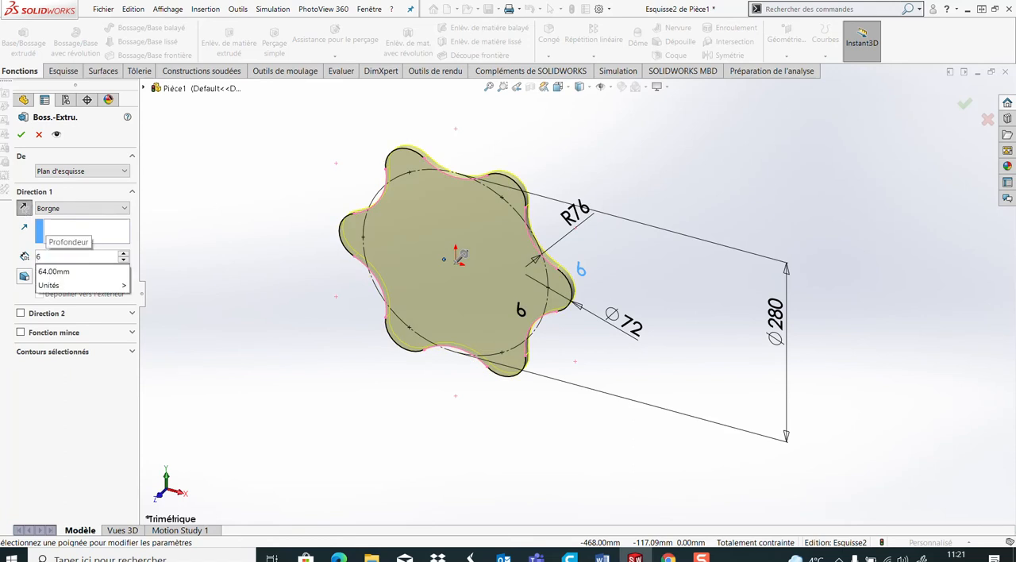
{"action": "key", "text": "BackSpace"}
{"action": "type", "text": "20"}
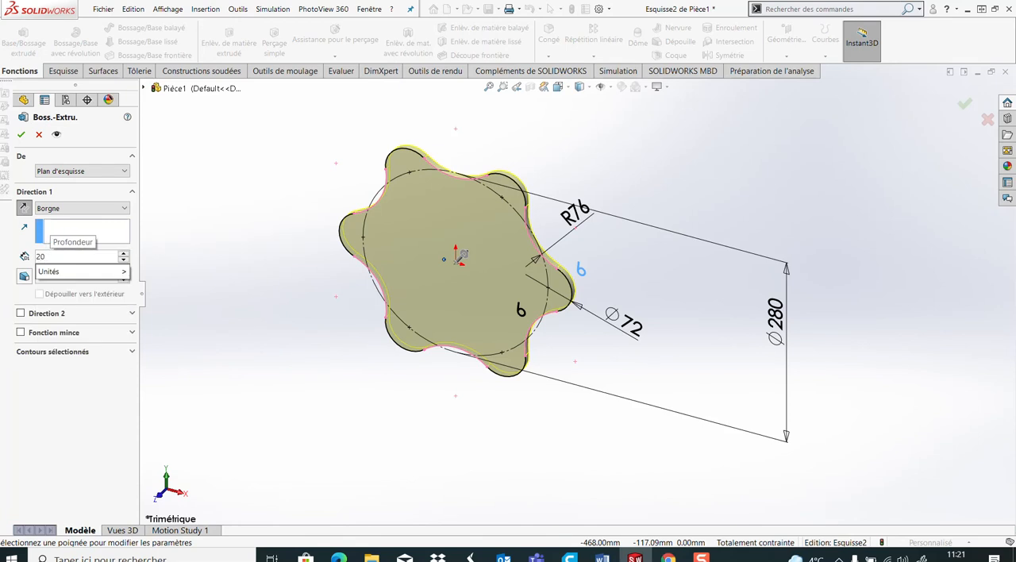
{"action": "key", "text": "Return"}
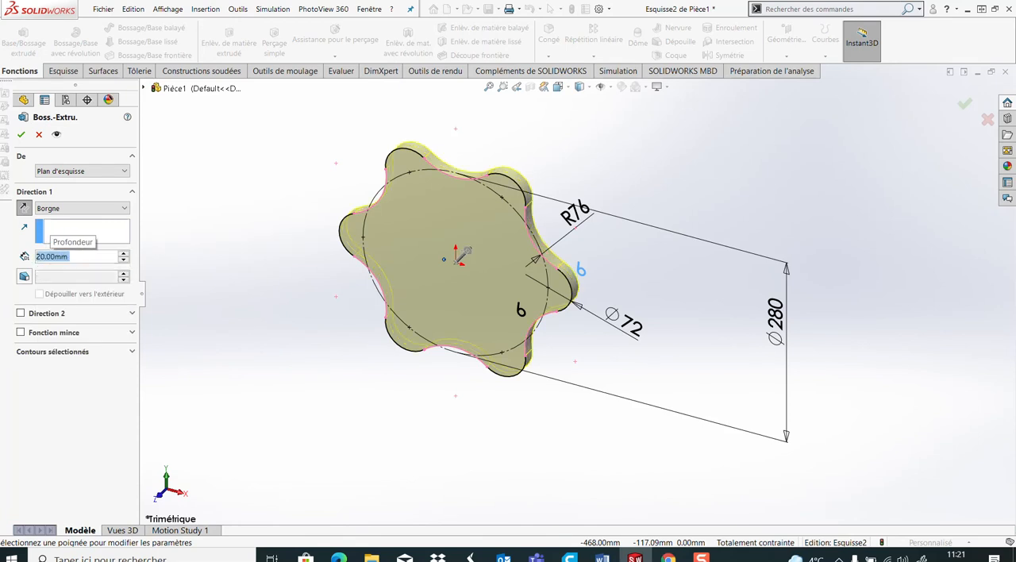
{"action": "left_click", "coordinate": [21, 136]}
{"action": "middle_click_drag", "start_coordinate": [377, 308], "coordinate": [348, 280]}
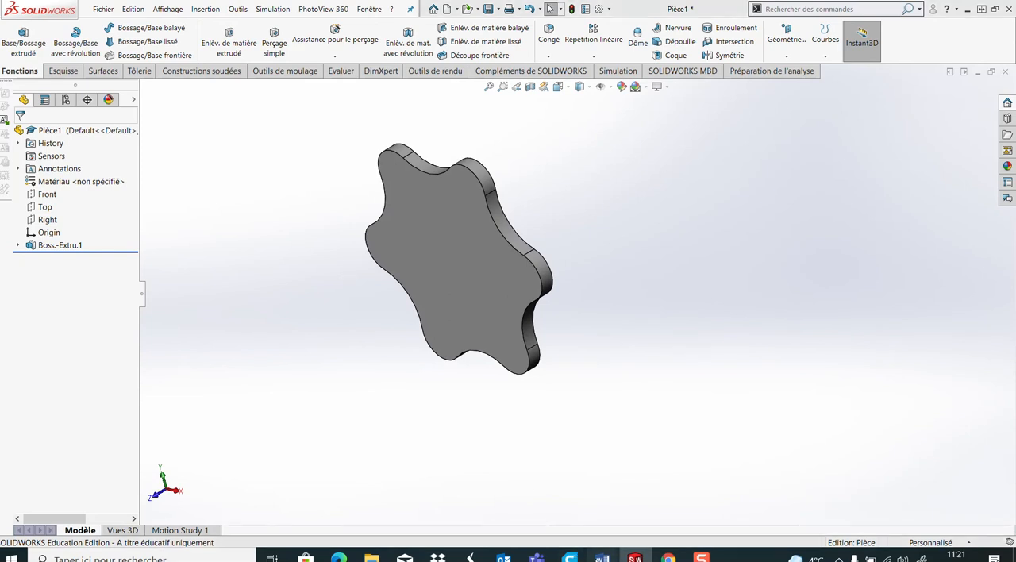
Consult the drawing in Word and, back in SOLIDWORKS, sketch an origin-centred circle about 168 mm in diameter on the flange's front face
{"action": "mouse_move", "coordinate": [602, 556]}
{"action": "left_click", "coordinate": [653, 496]}
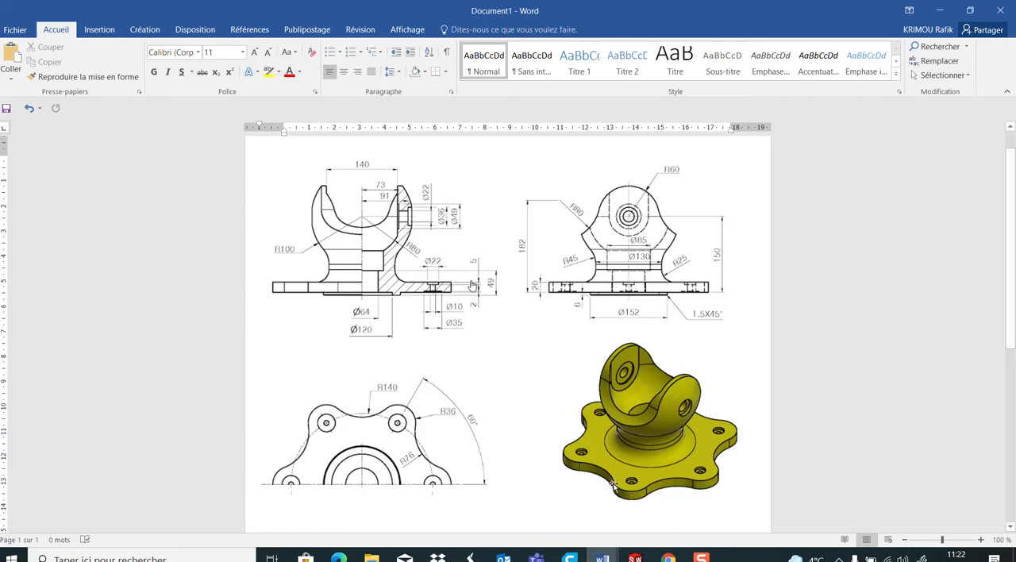
{"action": "left_click", "coordinate": [634, 555]}
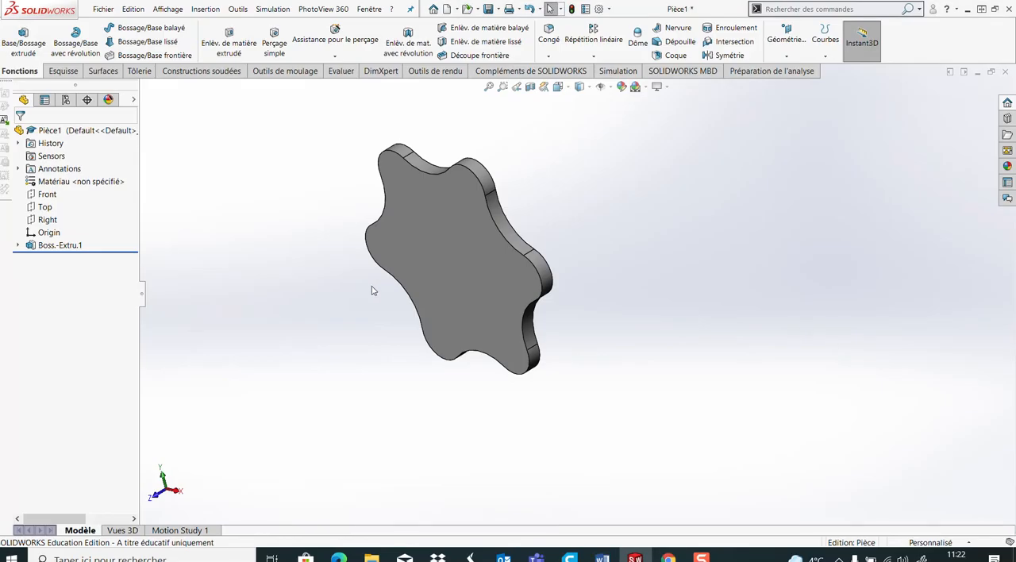
{"action": "mouse_move", "coordinate": [355, 282]}
{"action": "middle_mouse_down"}
{"action": "mouse_move", "coordinate": [378, 229]}
{"action": "mouse_move", "coordinate": [357, 272]}
{"action": "middle_mouse_up"}
{"action": "left_click", "coordinate": [62, 70]}
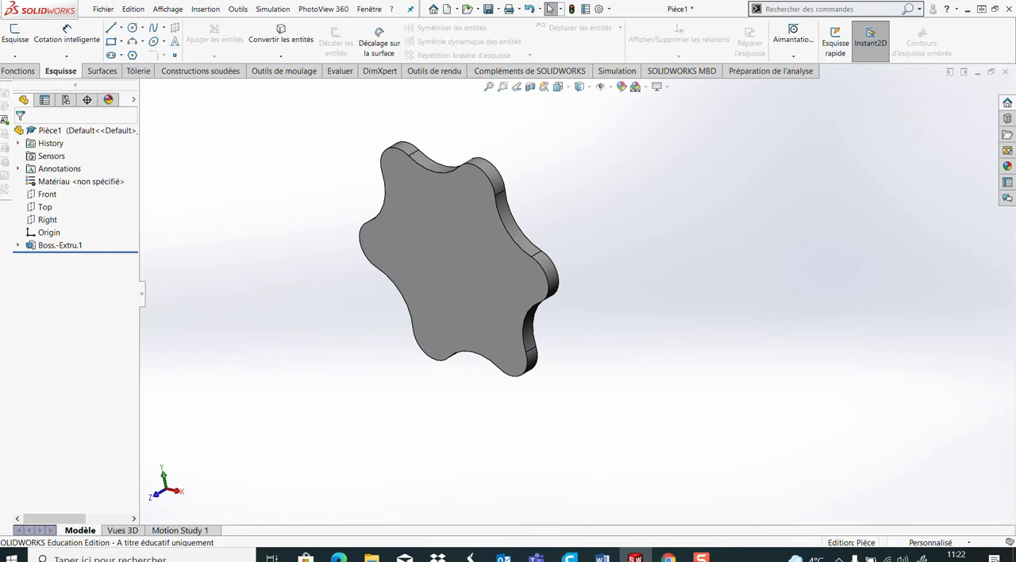
{"action": "left_click", "coordinate": [454, 294]}
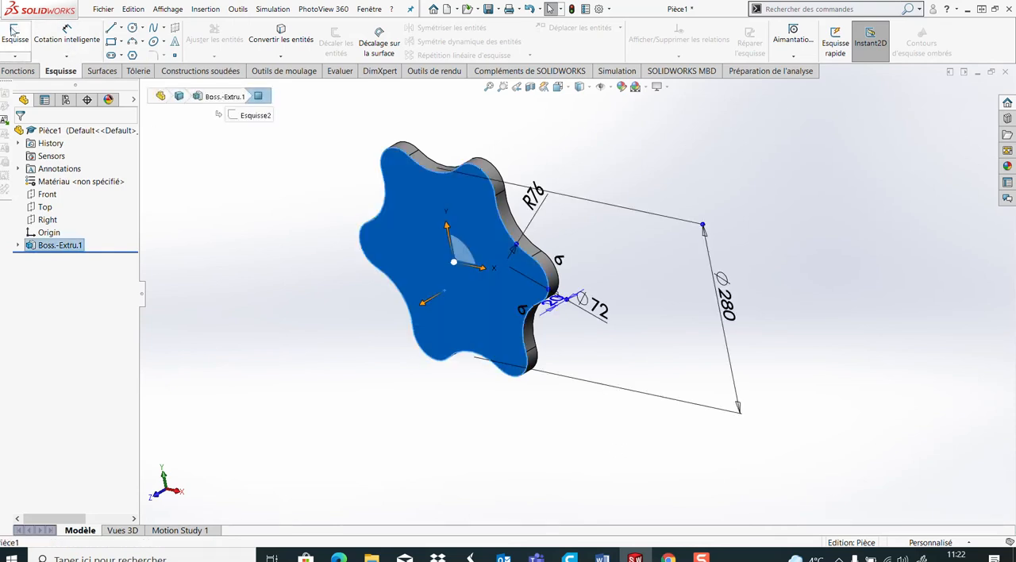
{"action": "left_click", "coordinate": [30, 36]}
{"action": "left_click", "coordinate": [131, 27]}
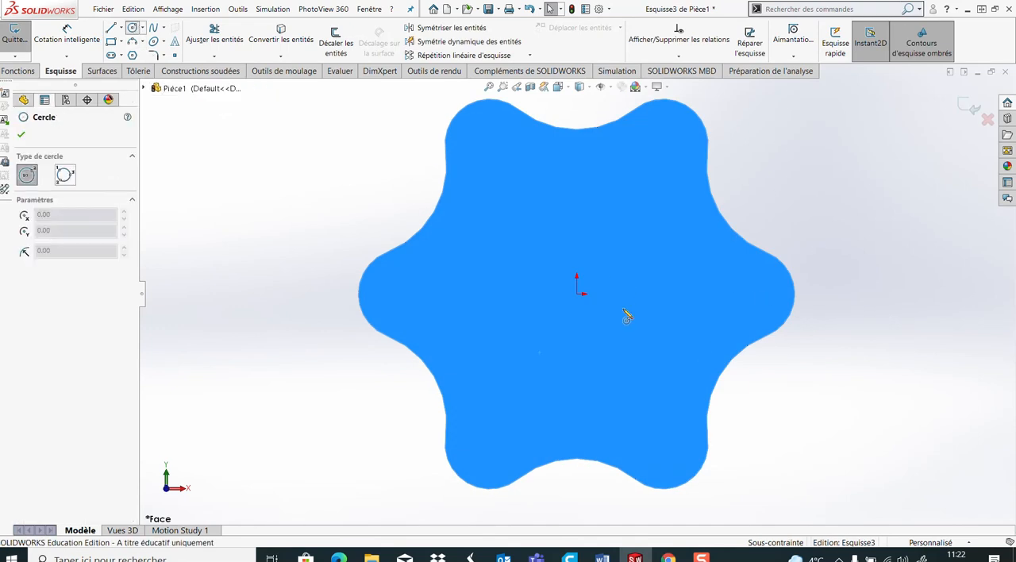
{"action": "left_click", "coordinate": [576, 294]}
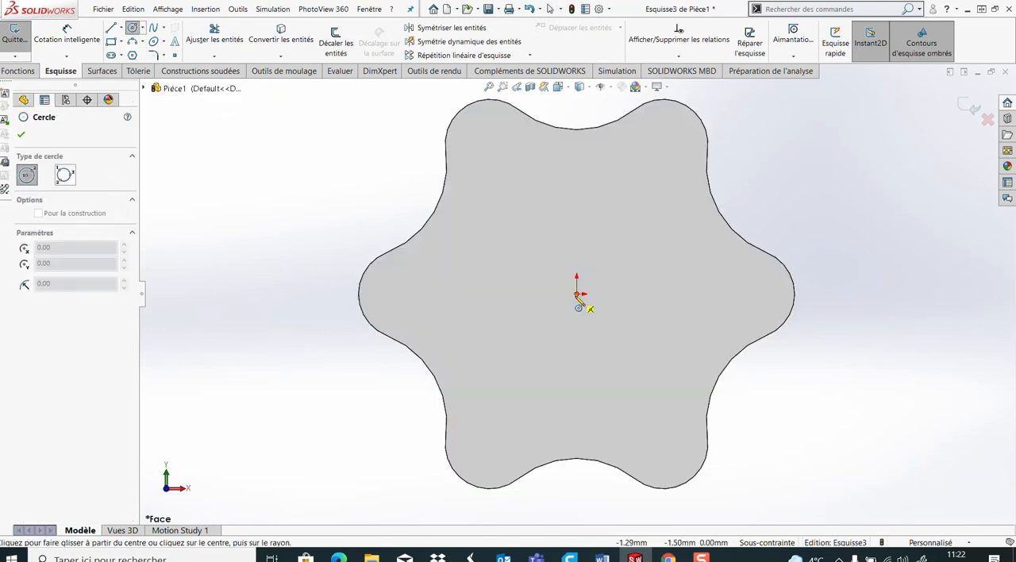
{"action": "left_click", "coordinate": [619, 389]}
Dimension the circle's diameter at 152 mm
{"action": "right_click_drag", "start_coordinate": [254, 206], "coordinate": [261, 154]}
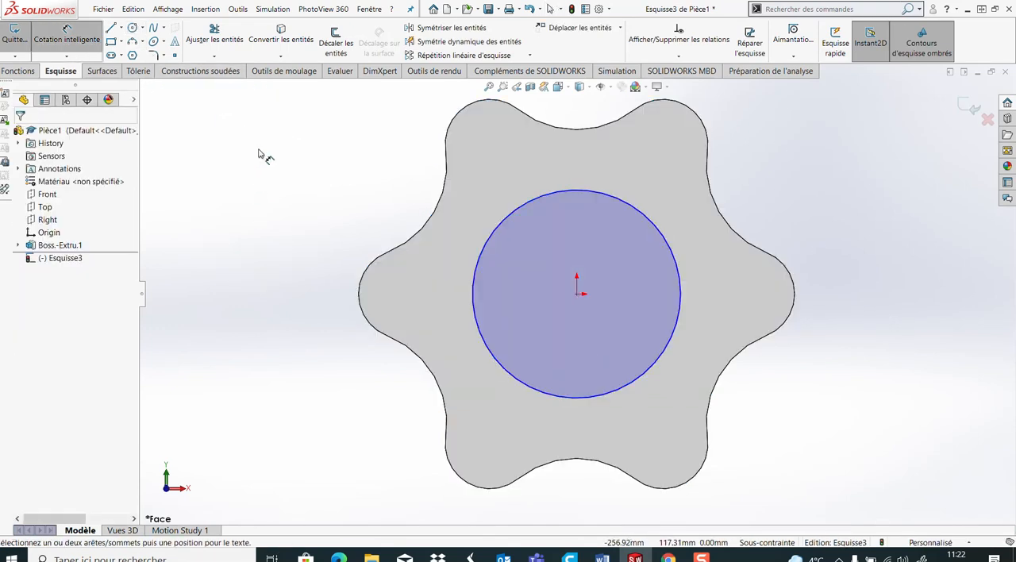
{"action": "left_click", "coordinate": [666, 240]}
{"action": "left_click", "coordinate": [808, 197]}
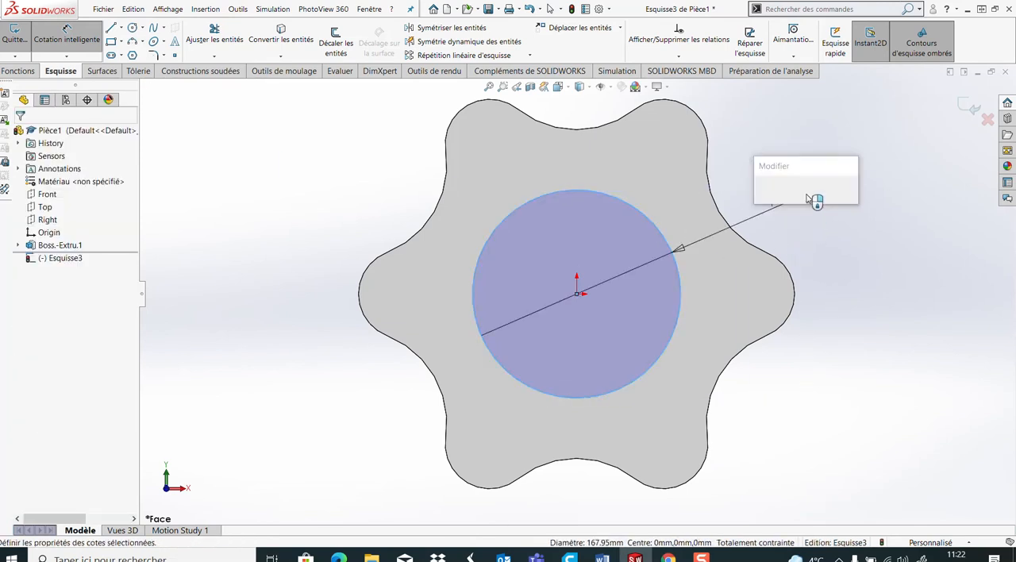
{"action": "type", "text": "152"}
{"action": "key", "text": "Return"}
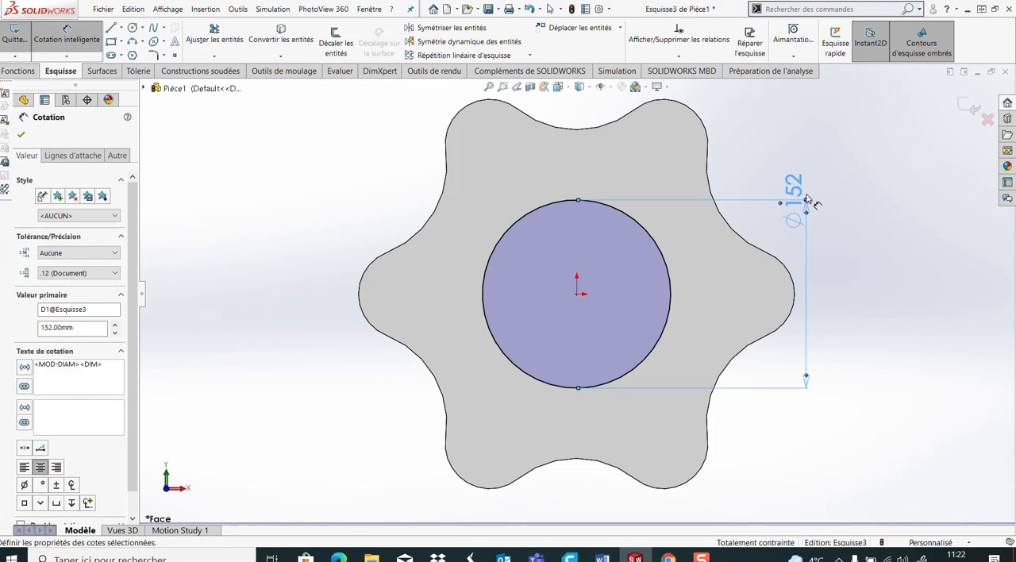
Extrude the 152 mm circle as a blind boss 6 mm outward from the flange face
{"action": "left_click", "coordinate": [19, 70]}
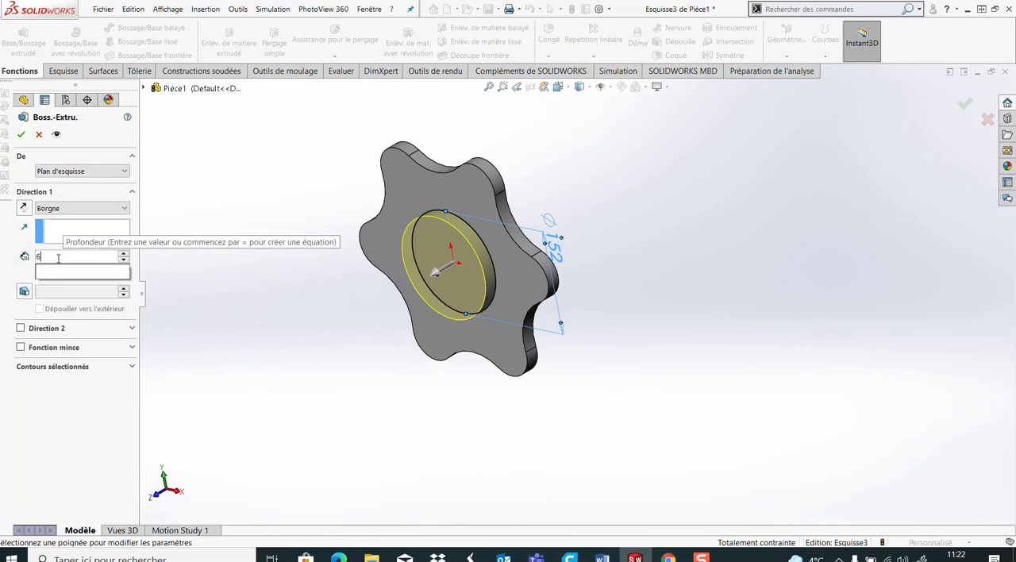
{"action": "type", "text": "5"}
{"action": "key", "text": "Return"}
{"action": "key", "text": "Return"}
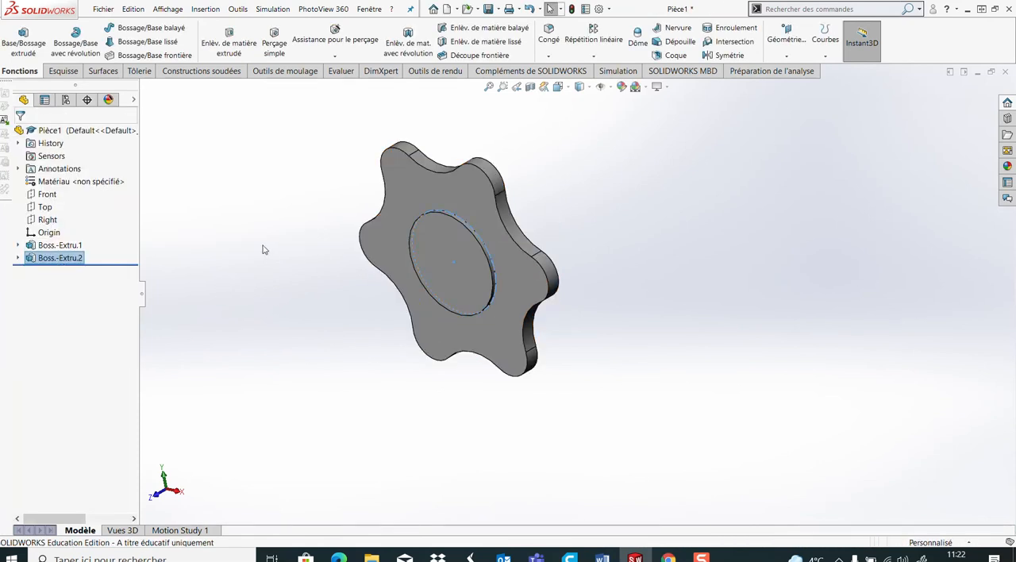
{"action": "middle_click_drag", "start_coordinate": [502, 262], "coordinate": [402, 257]}
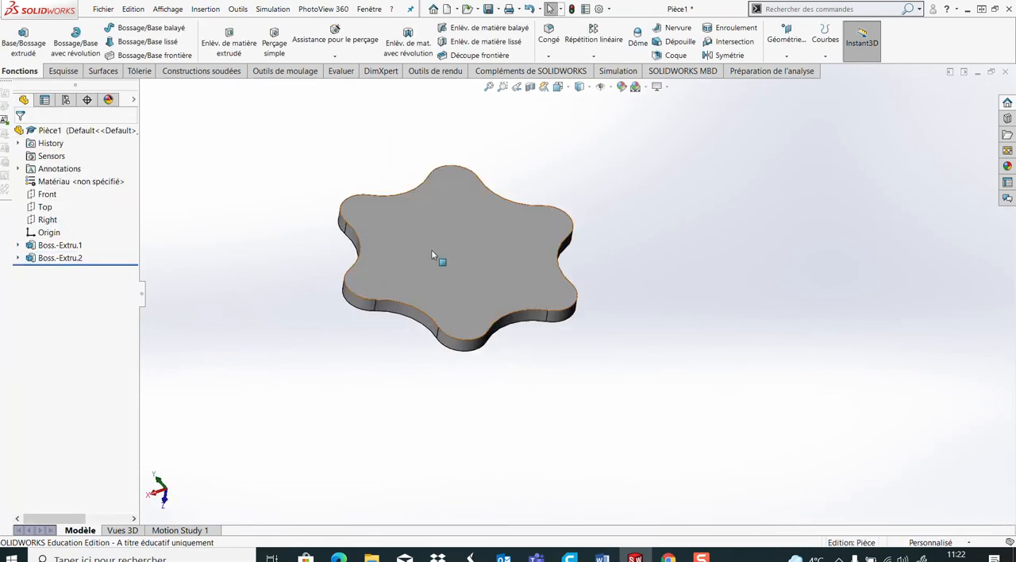
Sketch an origin-centred circle about 164 mm in diameter on the flange face opposite the 152 mm boss
{"action": "left_click", "coordinate": [459, 253]}
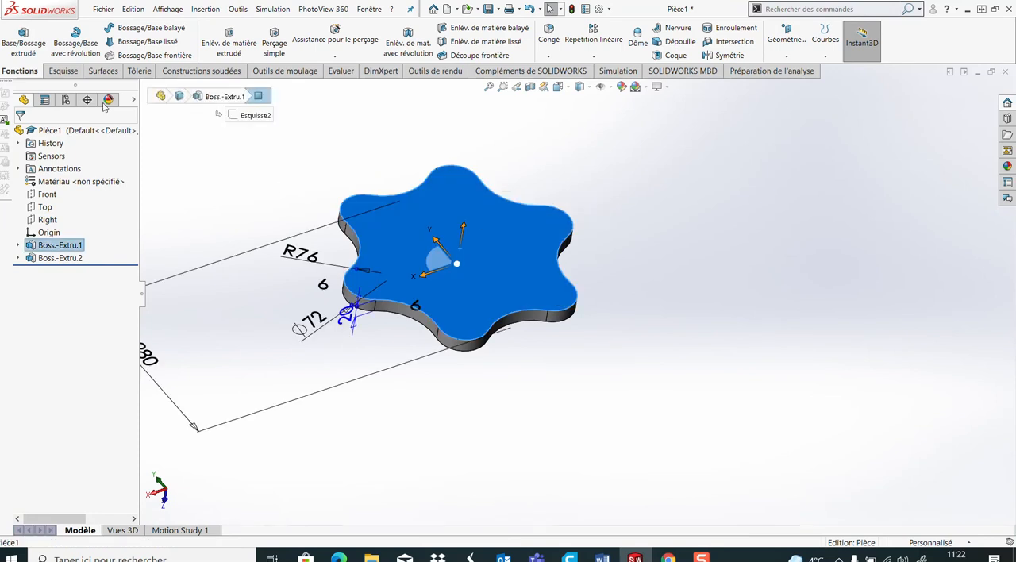
{"action": "left_click", "coordinate": [61, 70]}
{"action": "left_click", "coordinate": [28, 34]}
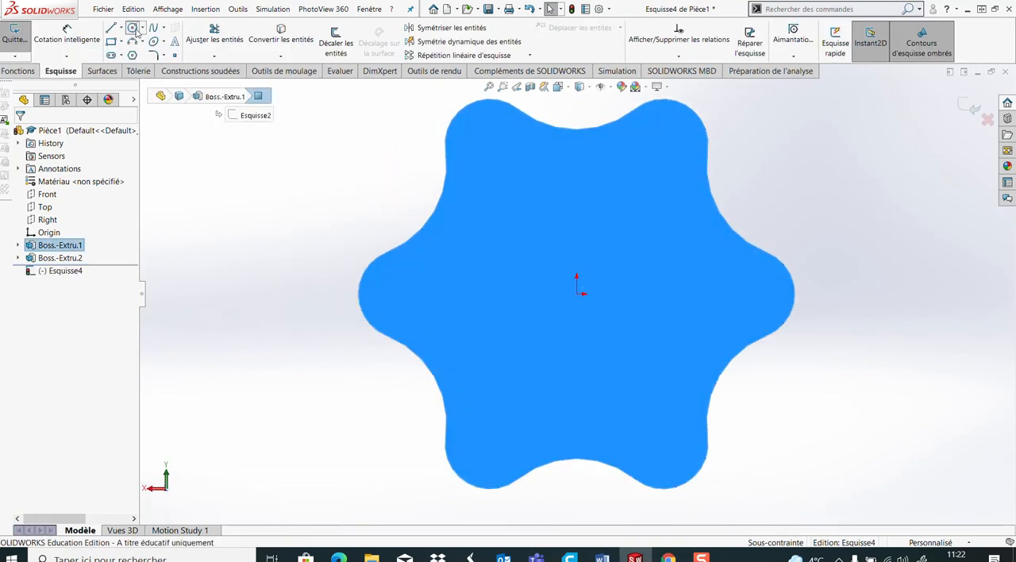
{"action": "left_click", "coordinate": [133, 28]}
{"action": "left_click", "coordinate": [577, 294]}
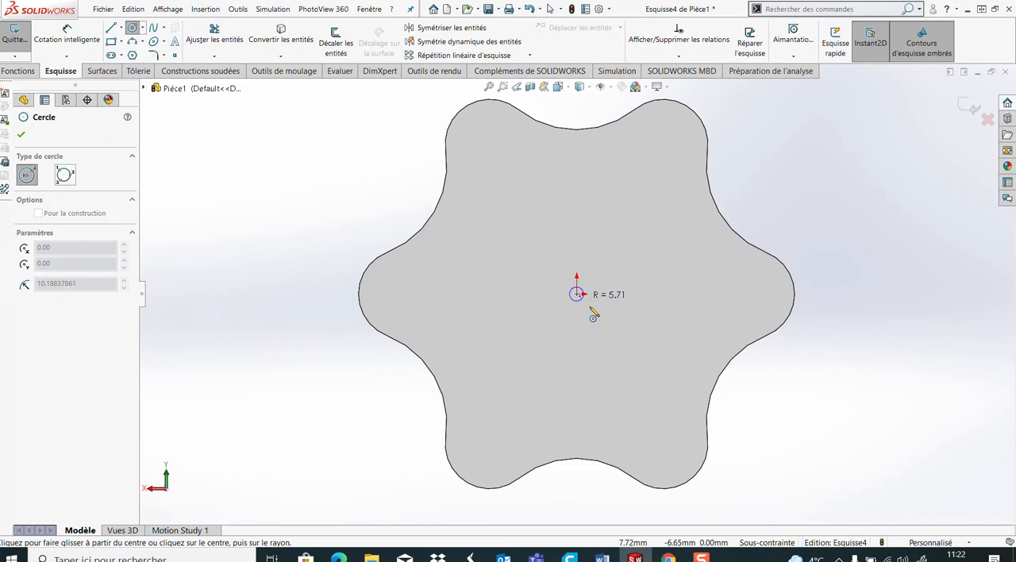
{"action": "left_click", "coordinate": [642, 380]}
Dimension the new circle's diameter at 130 mm
{"action": "left_click", "coordinate": [79, 34]}
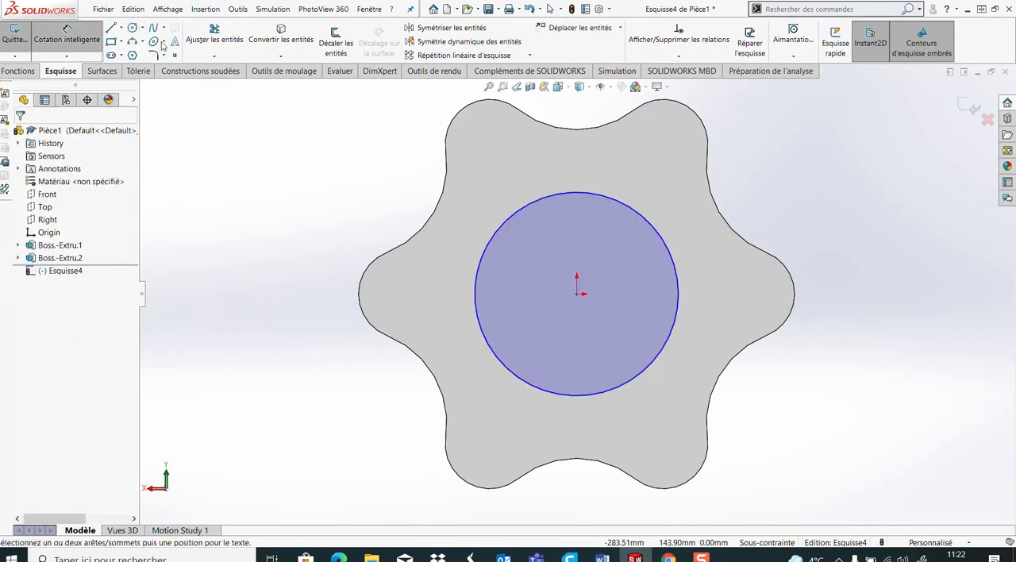
{"action": "left_click", "coordinate": [675, 256]}
{"action": "left_click", "coordinate": [837, 243]}
{"action": "type", "text": "130"}
{"action": "key", "text": "Return"}
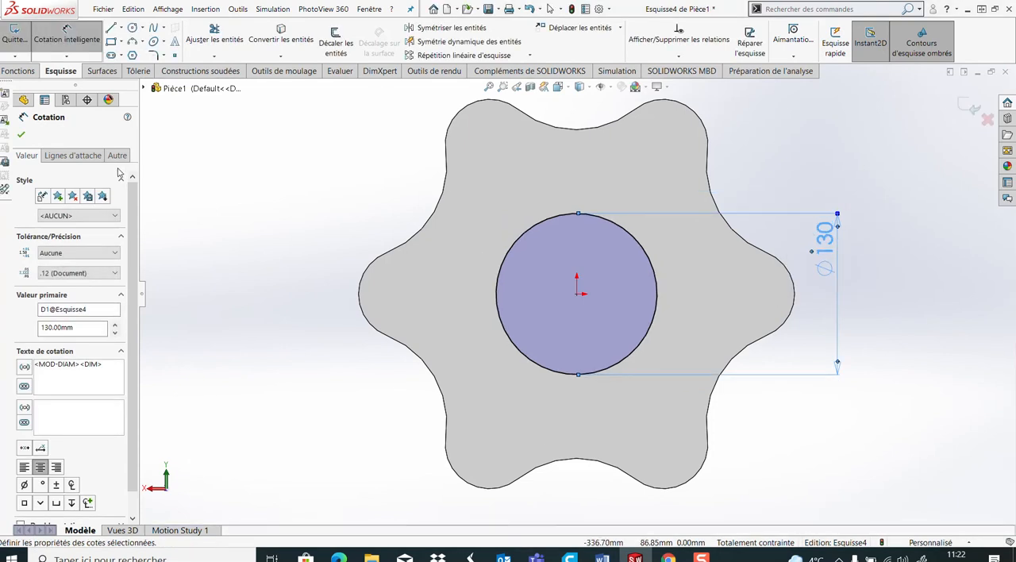
Extrude the 130 mm circle as a blind boss 130 mm outward from the flange face
{"action": "left_click", "coordinate": [19, 71]}
{"action": "left_click", "coordinate": [19, 53]}
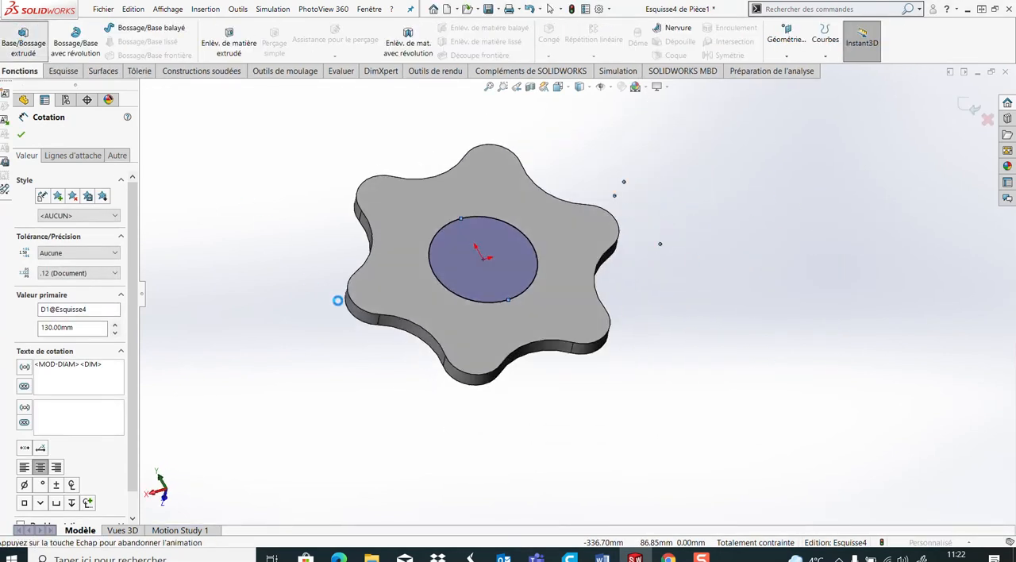
{"action": "type", "text": "130"}
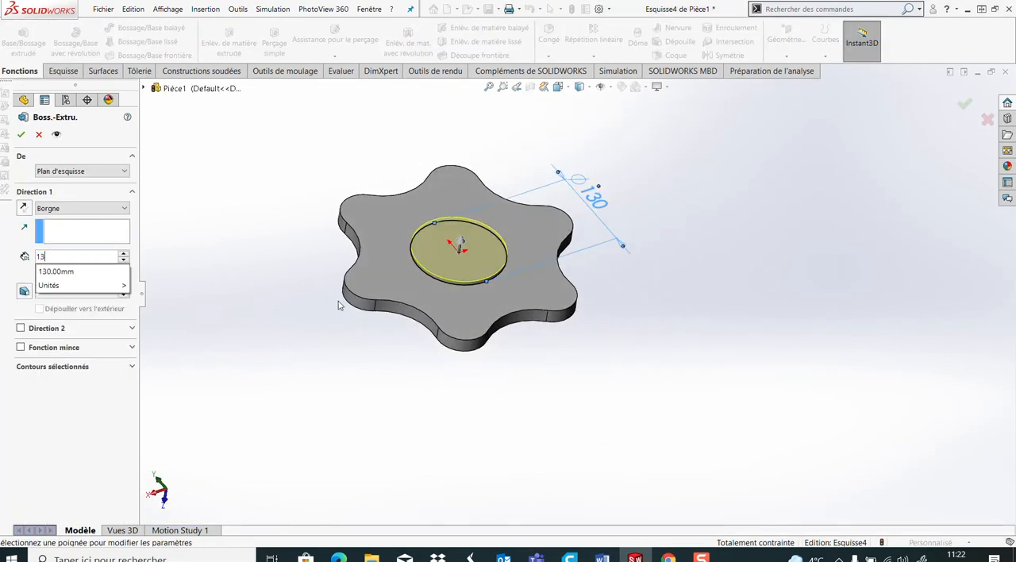
{"action": "key", "text": "Return"}
On the Top plane, sketch a circle about 223 mm in diameter centred on the midpoint of the cylinder's end edge
{"action": "middle_click_drag", "start_coordinate": [766, 331], "coordinate": [642, 263]}
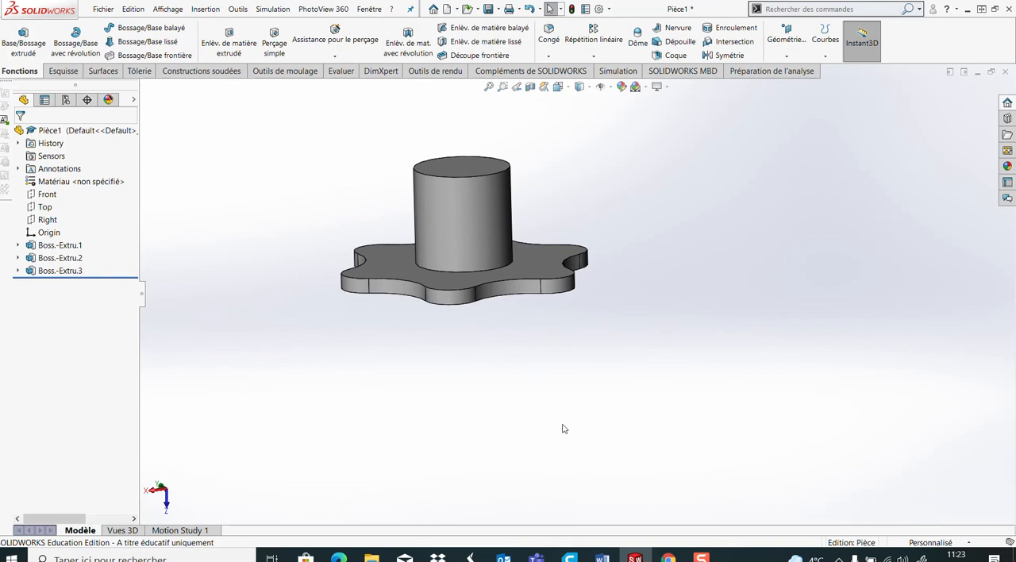
{"action": "left_click", "coordinate": [33, 208]}
{"action": "left_click", "coordinate": [89, 192]}
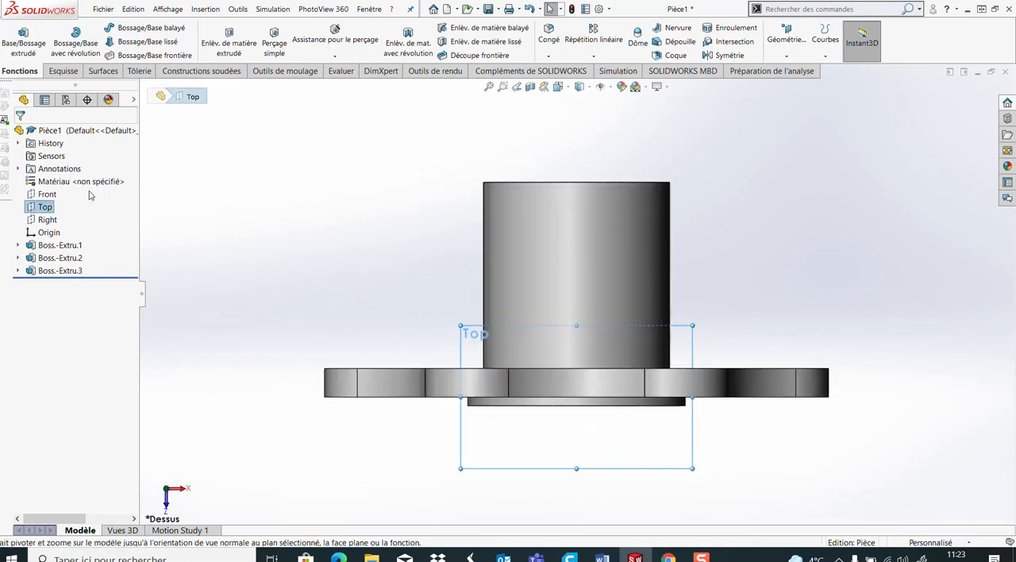
{"action": "left_click", "coordinate": [64, 72]}
{"action": "left_click", "coordinate": [15, 36]}
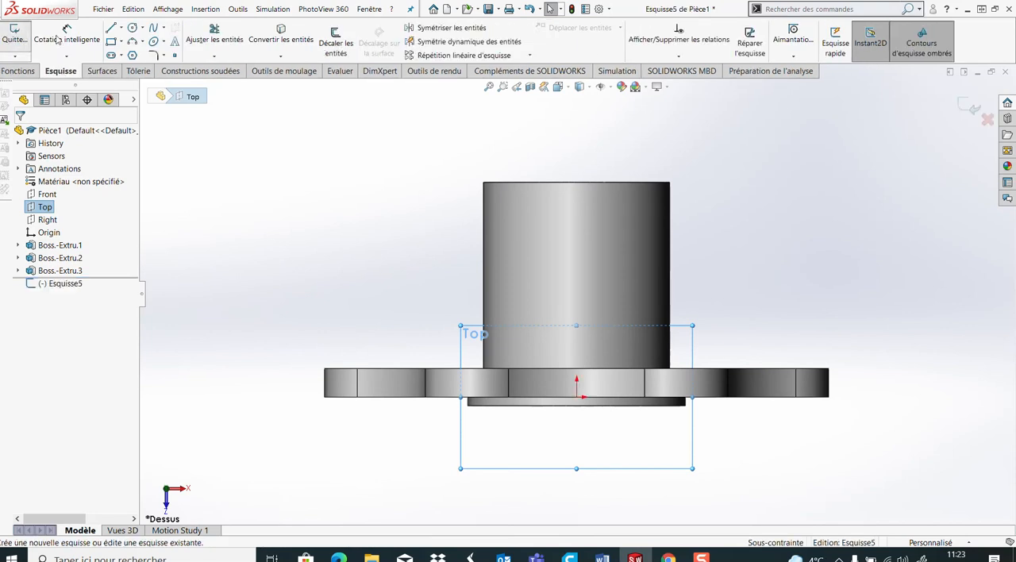
{"action": "left_click", "coordinate": [131, 29]}
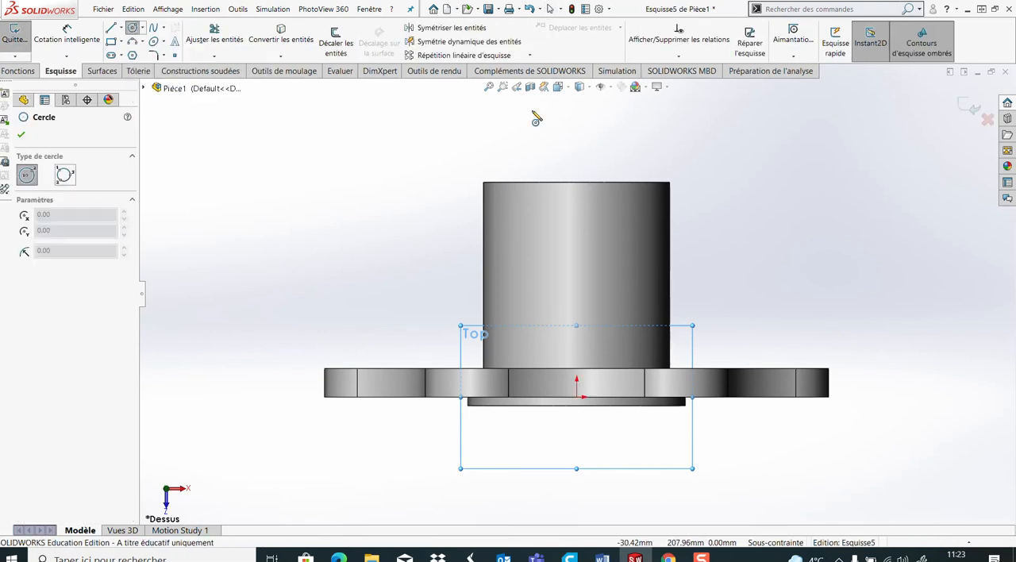
{"action": "left_click", "coordinate": [576, 183]}
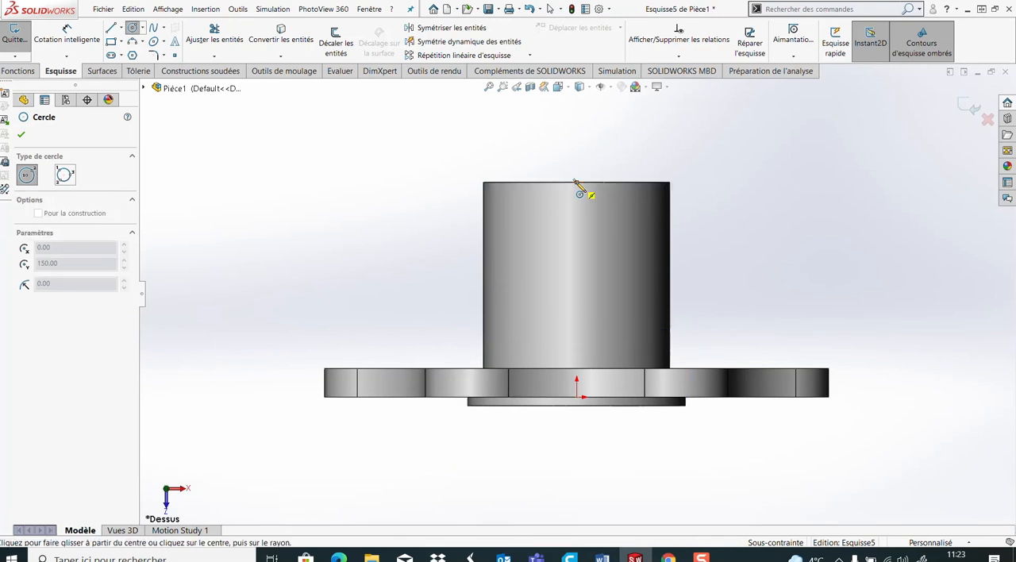
{"action": "left_click", "coordinate": [680, 306]}
Dimension the diameter of the circle at the cylinder's end at 200 mm
{"action": "left_click", "coordinate": [67, 38]}
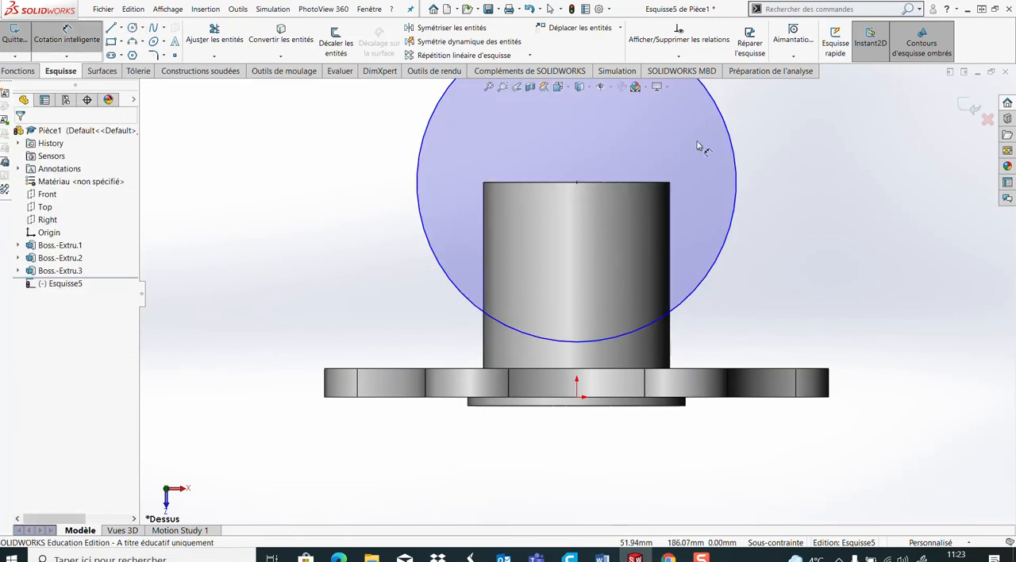
{"action": "left_click", "coordinate": [732, 230]}
{"action": "left_click", "coordinate": [849, 181]}
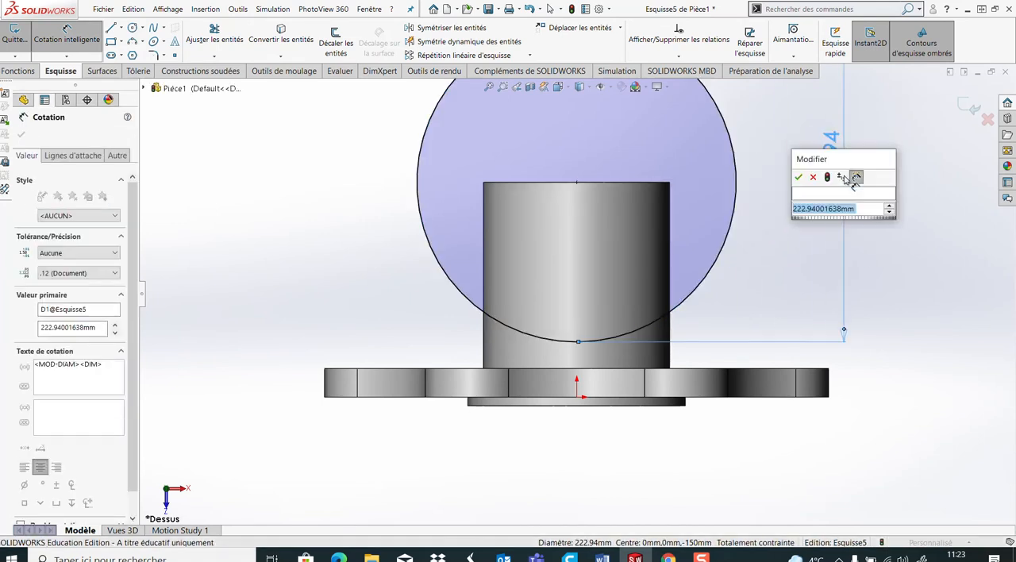
{"action": "type", "text": "200"}
{"action": "key", "text": "Return"}
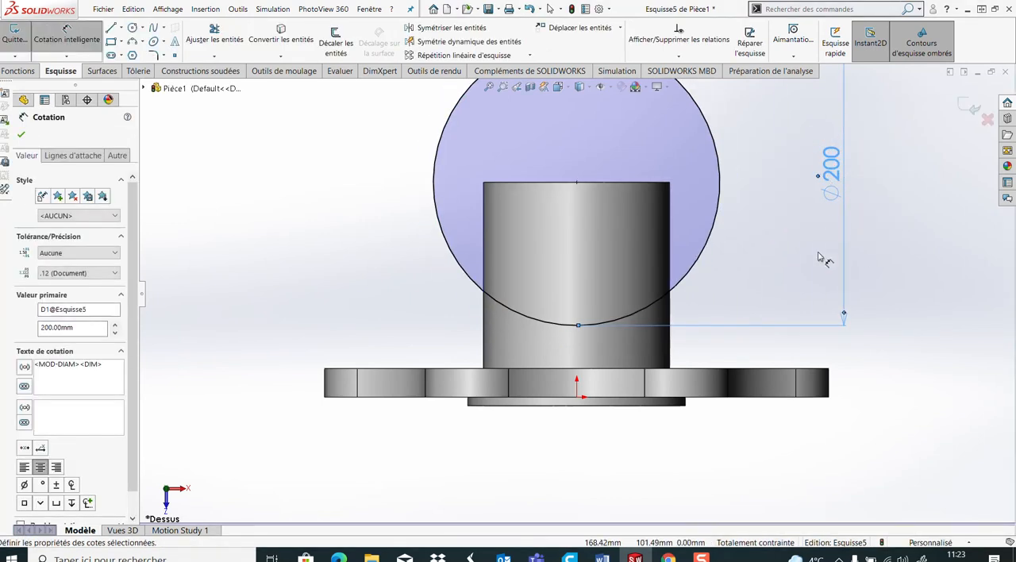
Draw a vertical 200 mm line across the circle's diameter and trim away the left half of the circle
{"action": "key", "text": "f"}
{"action": "left_click", "coordinate": [111, 28]}
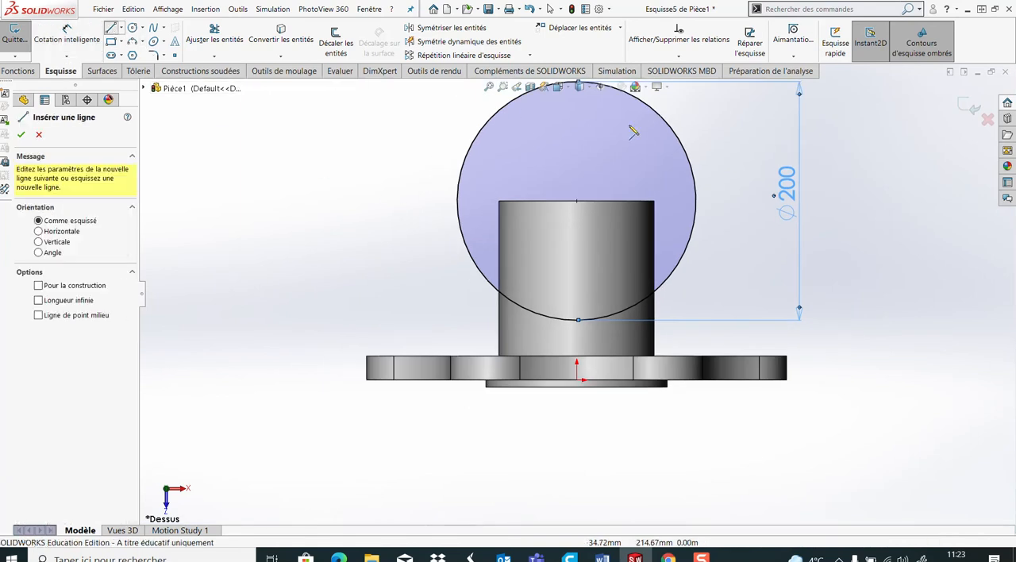
{"action": "scroll", "coordinate": [576, 292], "scroll_direction": "up", "scroll_amount": 2}
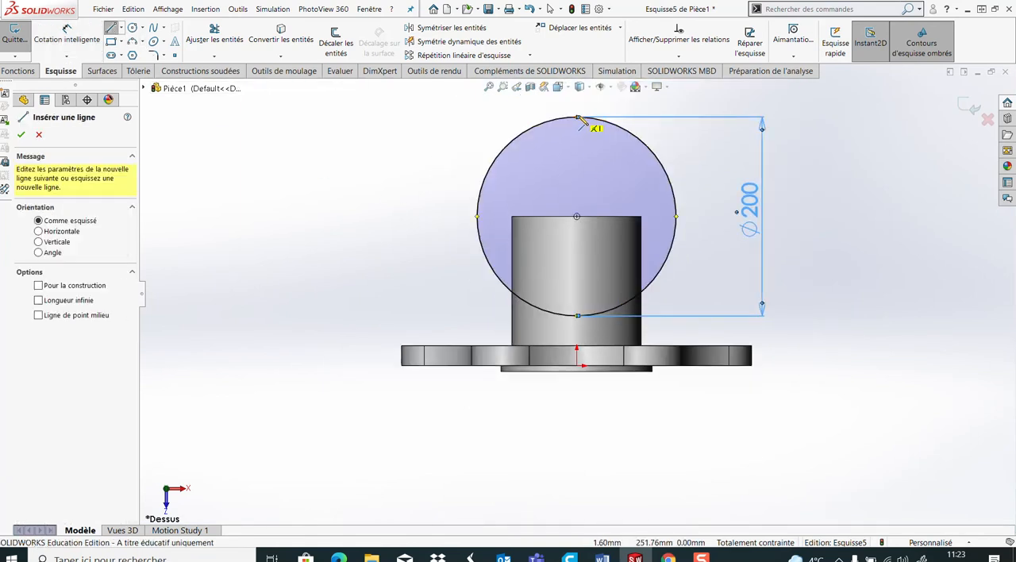
{"action": "left_click", "coordinate": [577, 118]}
{"action": "left_click", "coordinate": [577, 315]}
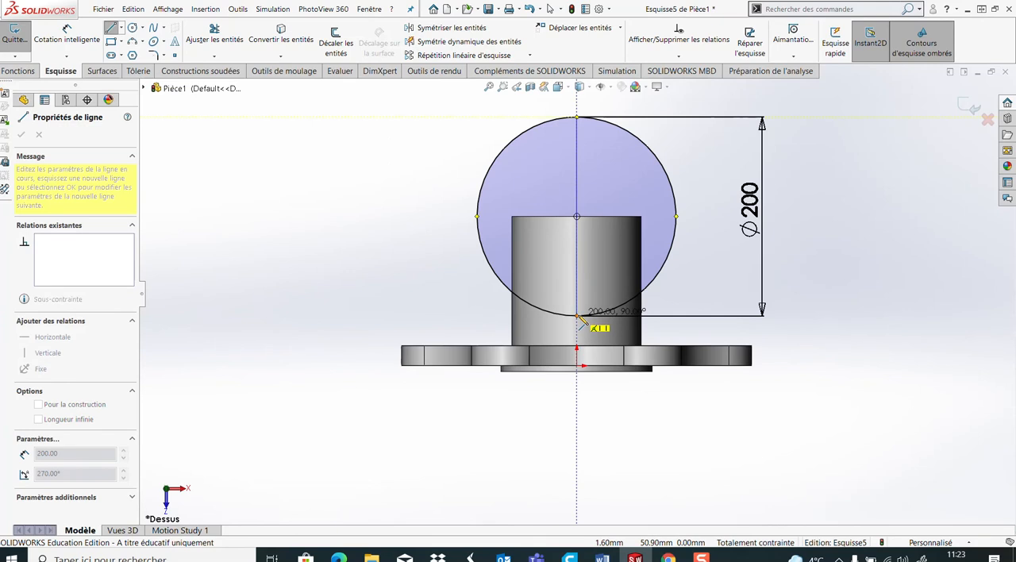
{"action": "key", "text": "Escape"}
{"action": "key", "text": "Escape"}
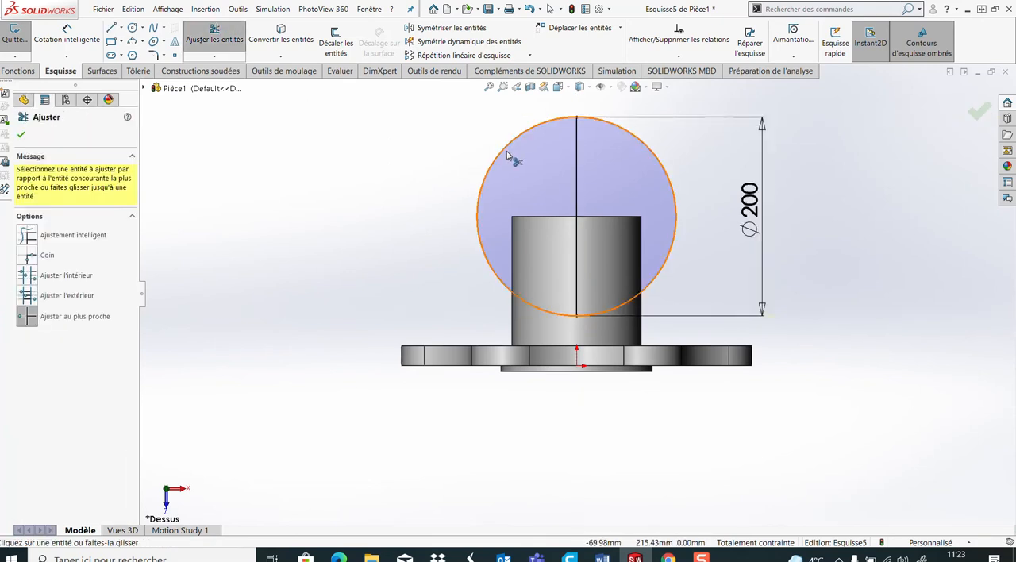
{"action": "left_click", "coordinate": [503, 149]}
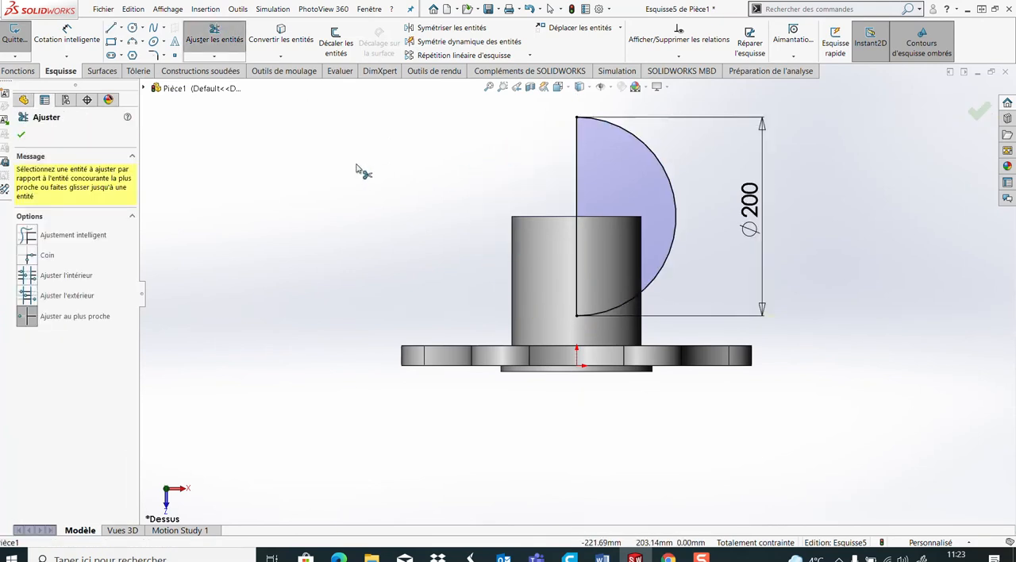
{"action": "left_click", "coordinate": [22, 136]}
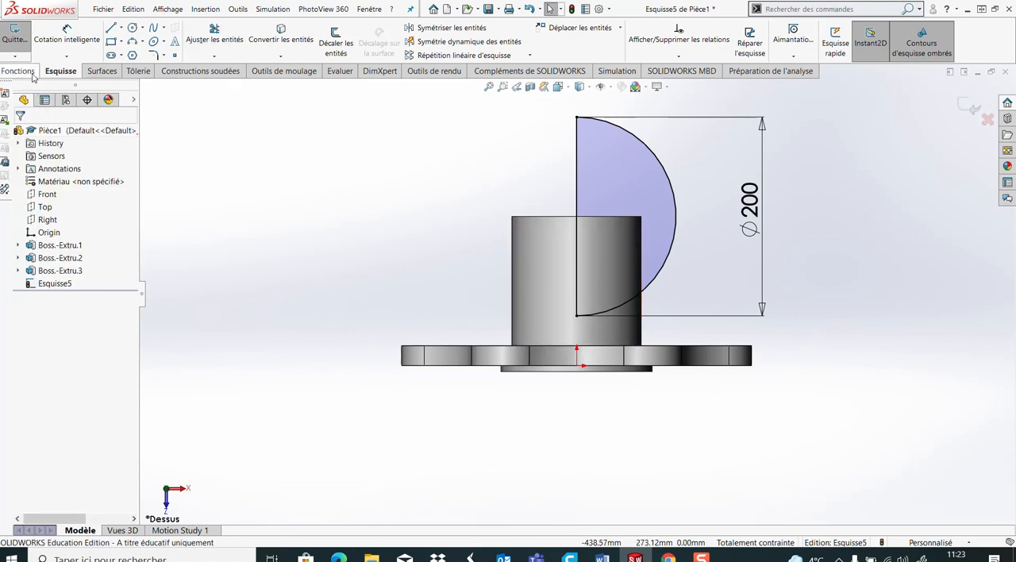
Revolve the semicircle 360° about its vertical line as a merged boss to form a sphere on the cylinder
{"action": "left_click", "coordinate": [19, 72]}
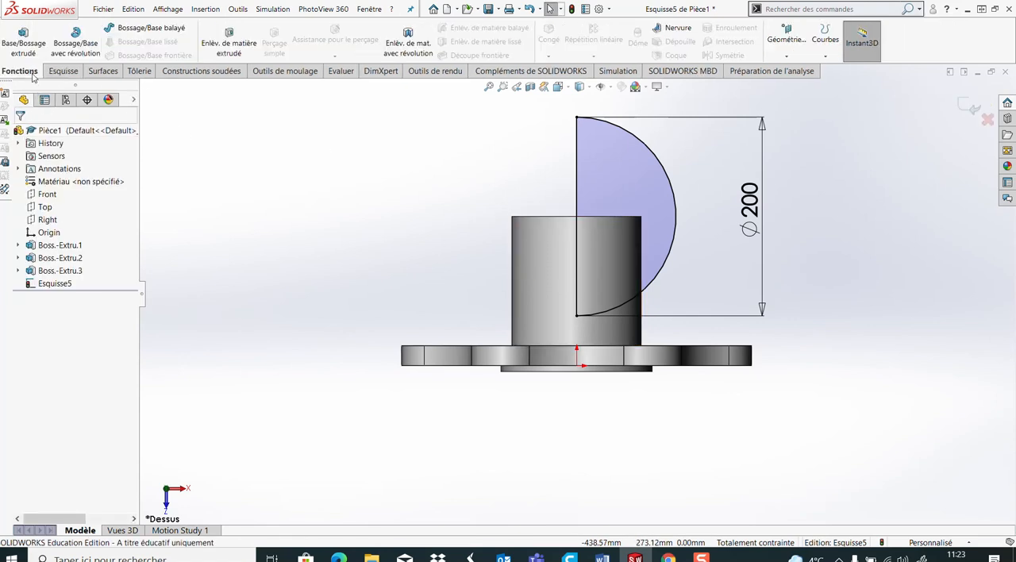
{"action": "left_click", "coordinate": [95, 49]}
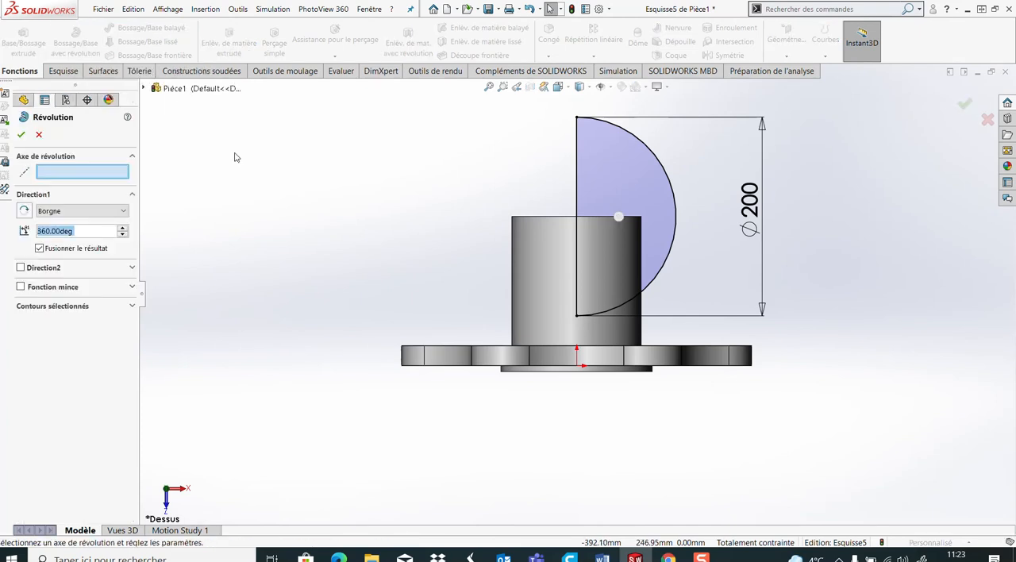
{"action": "left_click", "coordinate": [575, 190]}
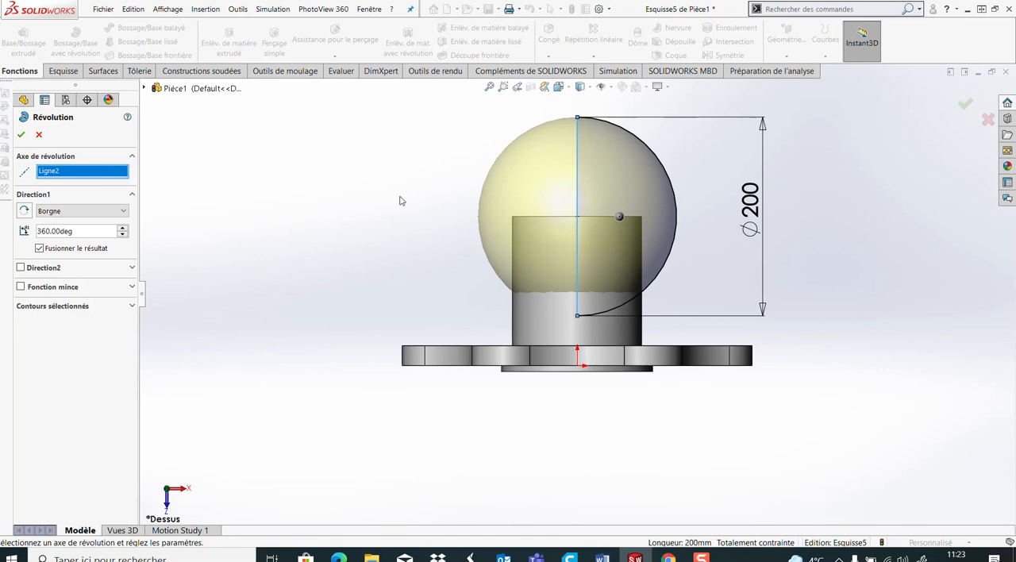
{"action": "left_click", "coordinate": [21, 135]}
{"action": "middle_click_drag", "start_coordinate": [420, 261], "coordinate": [575, 373]}
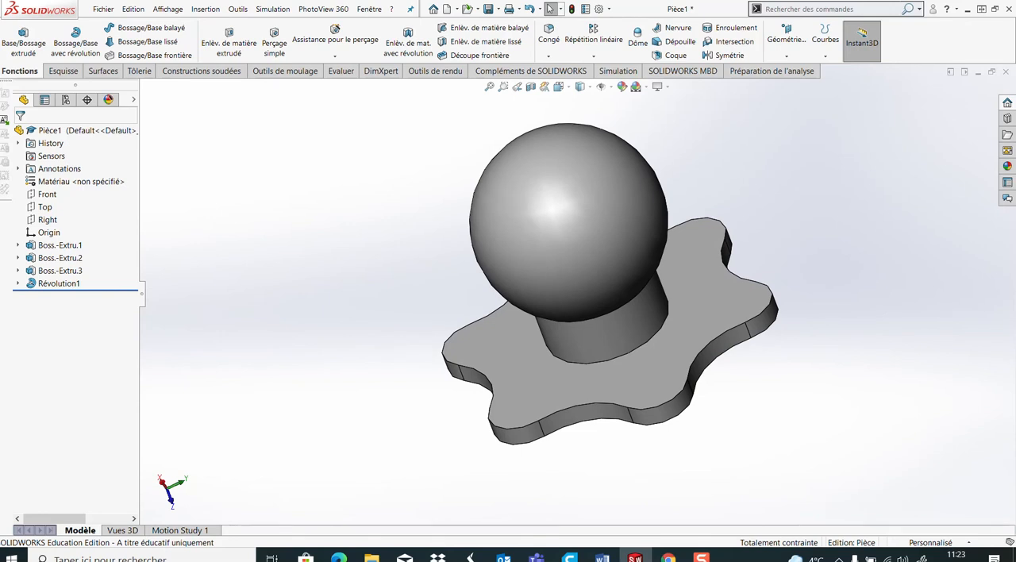
{"action": "middle_click_drag", "start_coordinate": [485, 336], "coordinate": [524, 297]}
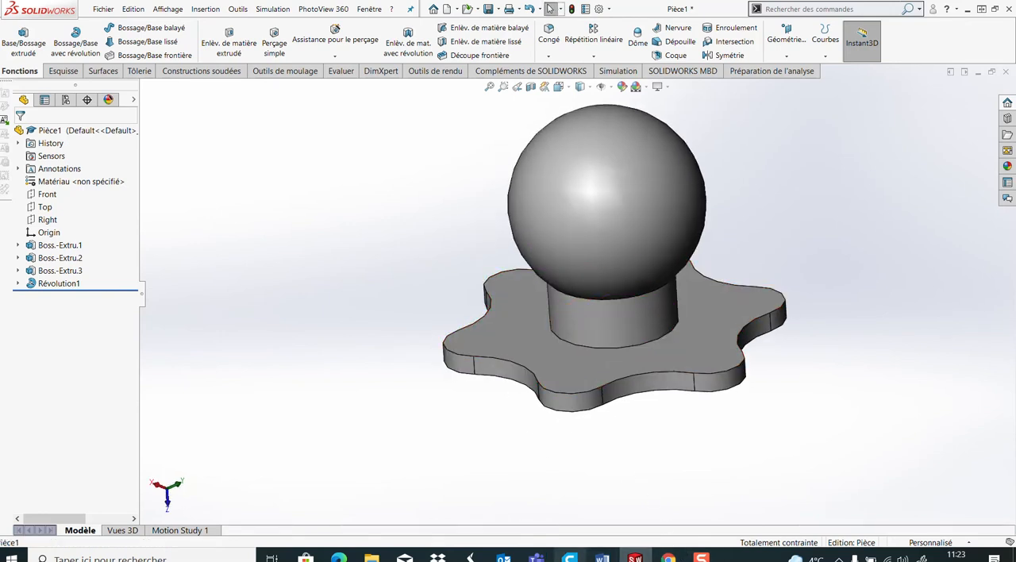
Consult the drawing in Word and, back in SOLIDWORKS, open a new sketch on the Top plane viewed face-on
{"action": "left_click", "coordinate": [601, 558]}
{"action": "left_click", "coordinate": [650, 524]}
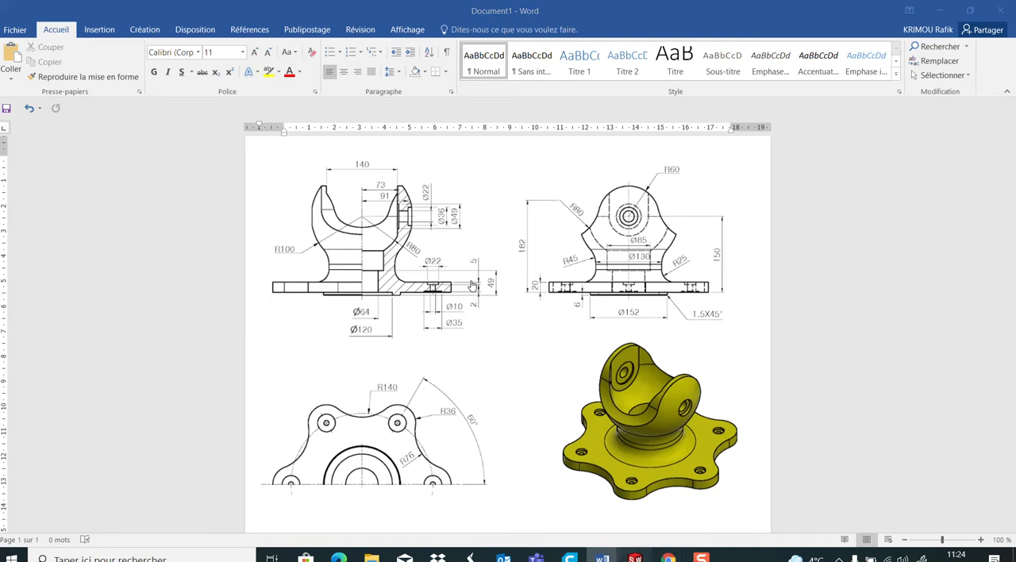
{"action": "left_click", "coordinate": [635, 557]}
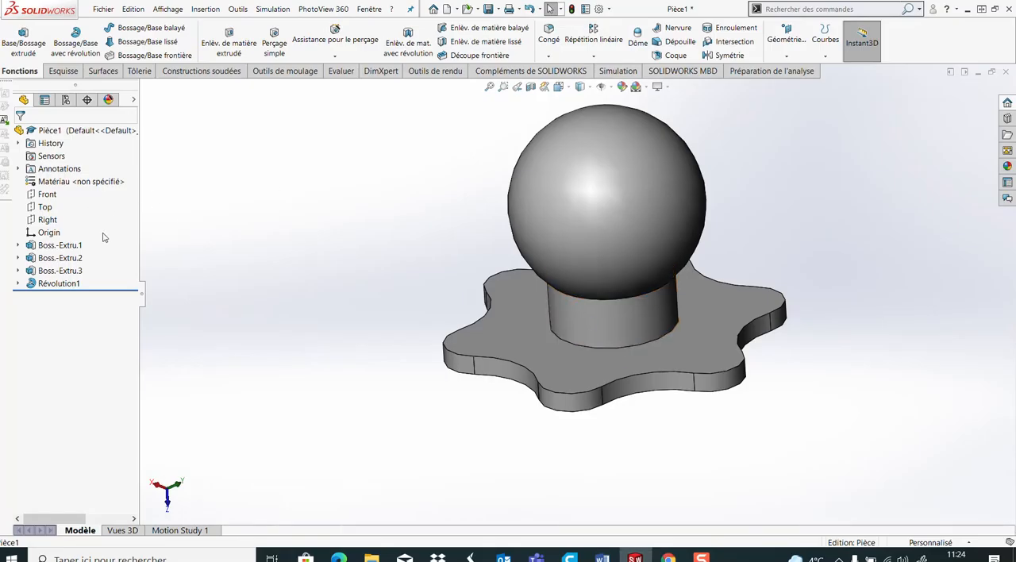
{"action": "left_click", "coordinate": [45, 207]}
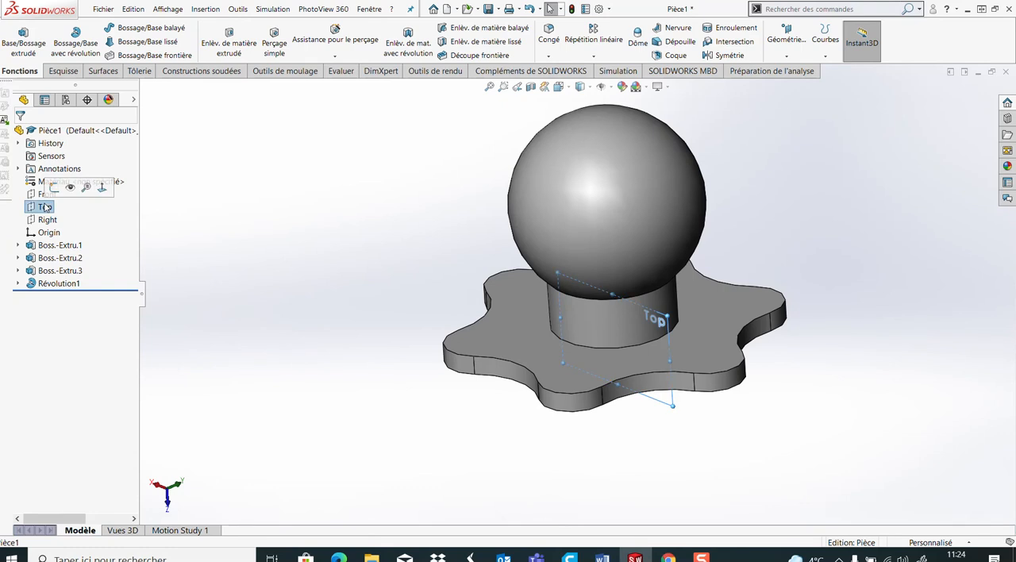
{"action": "left_click", "coordinate": [108, 186]}
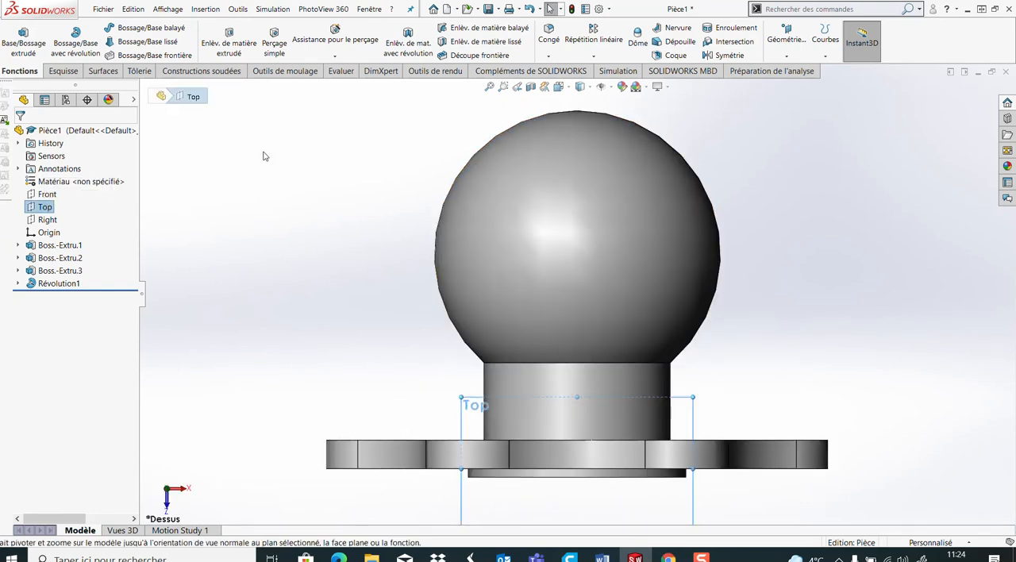
{"action": "left_click", "coordinate": [63, 70]}
{"action": "left_click", "coordinate": [14, 34]}
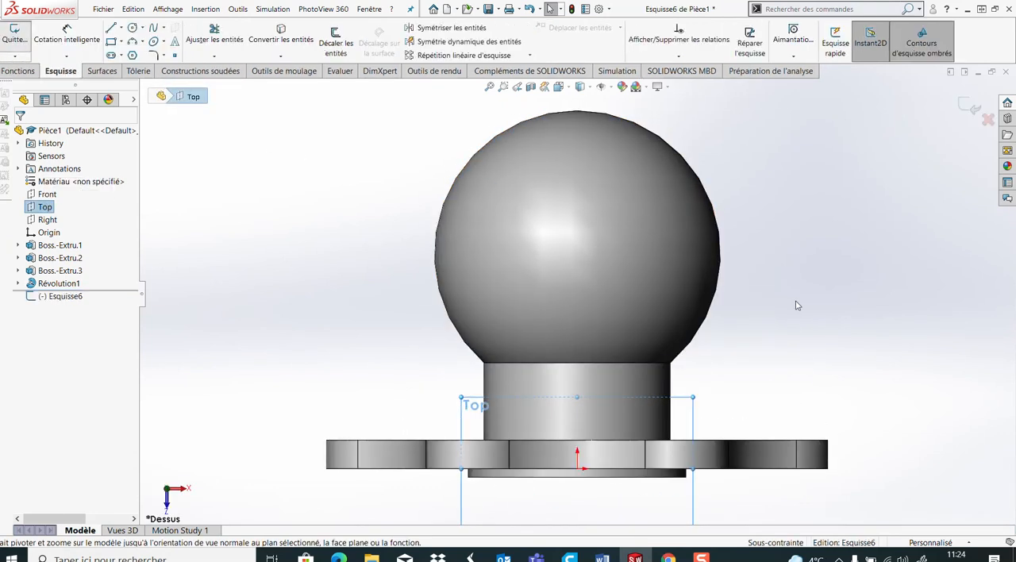
Sketch three circles: one right of the sphere, one over its upper part vertically aligned with the origin, and one left with a radius of about 91 mm
{"action": "left_click", "coordinate": [133, 27]}
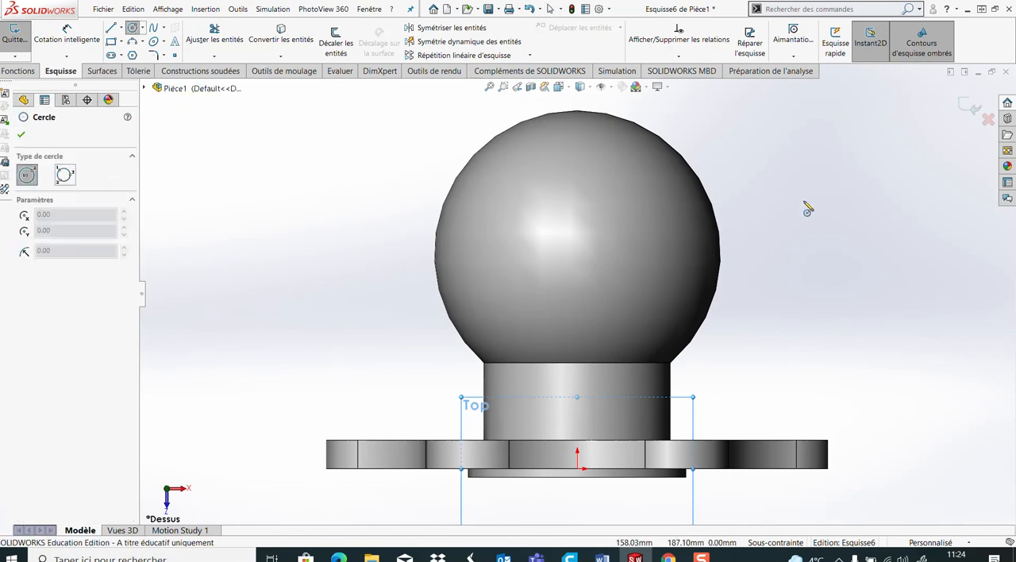
{"action": "left_click", "coordinate": [778, 205]}
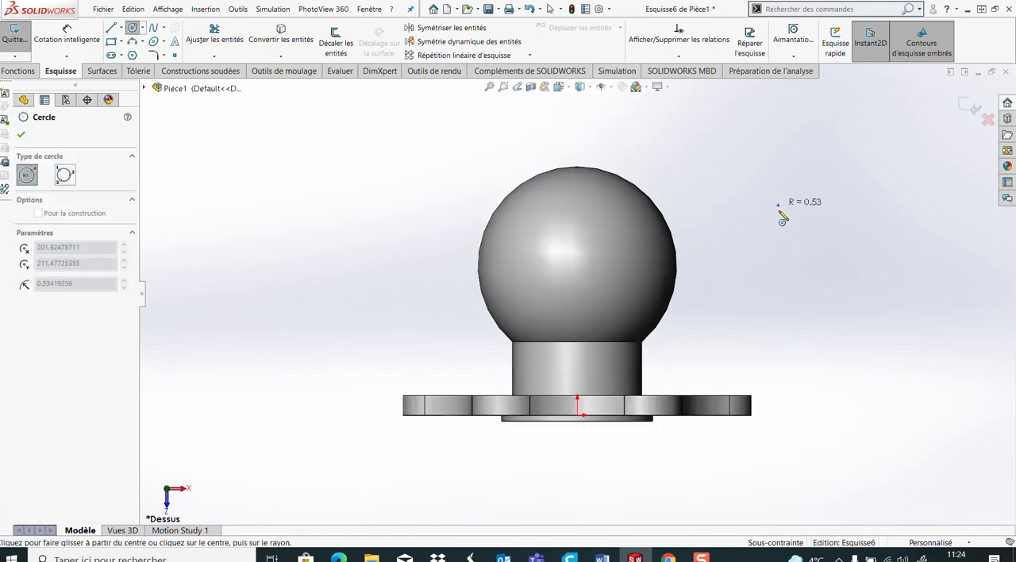
{"action": "left_click", "coordinate": [763, 263]}
{"action": "left_click", "coordinate": [577, 204]}
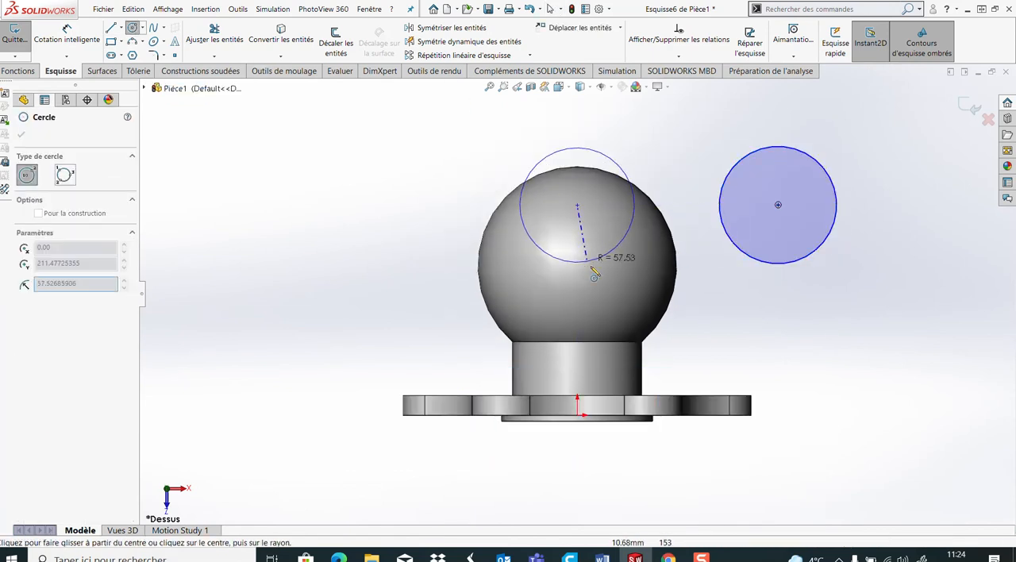
{"action": "left_click", "coordinate": [598, 268]}
{"action": "left_click", "coordinate": [371, 181]}
{"action": "left_click", "coordinate": [415, 265]}
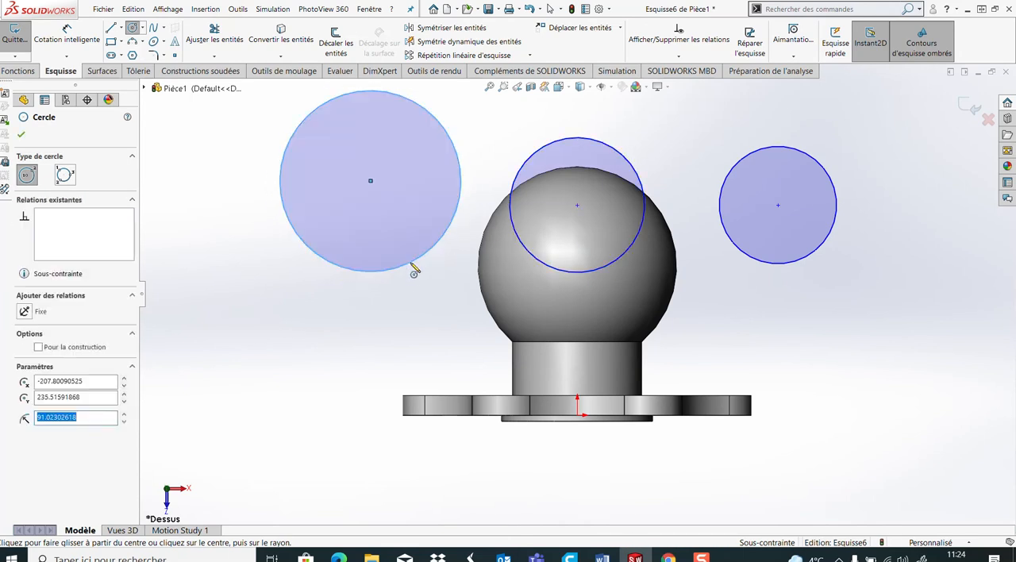
Finish the Circle command and make the circles on either side of the sphere equal in radius
{"action": "left_click", "coordinate": [21, 135]}
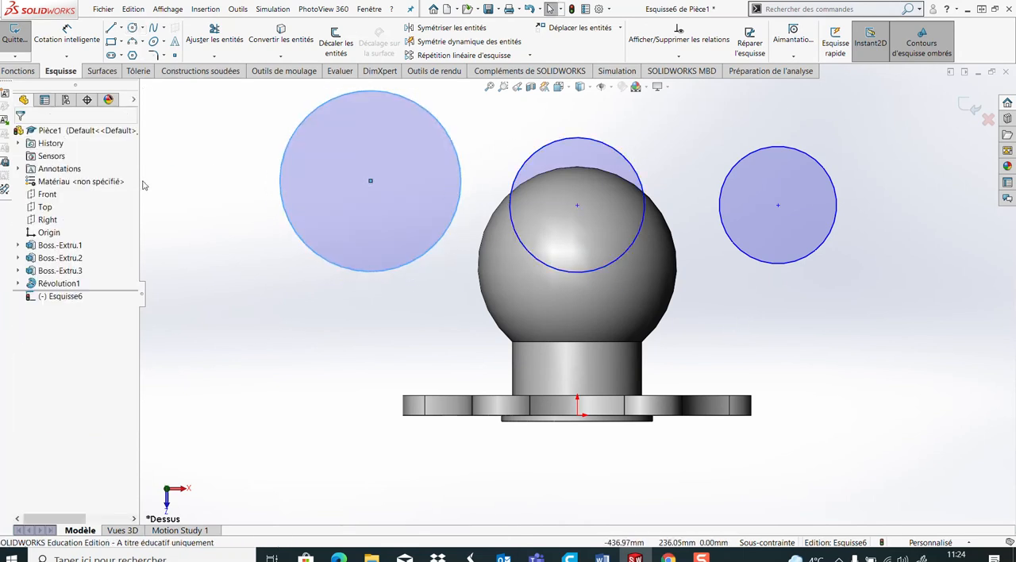
{"action": "left_click", "coordinate": [794, 264]}
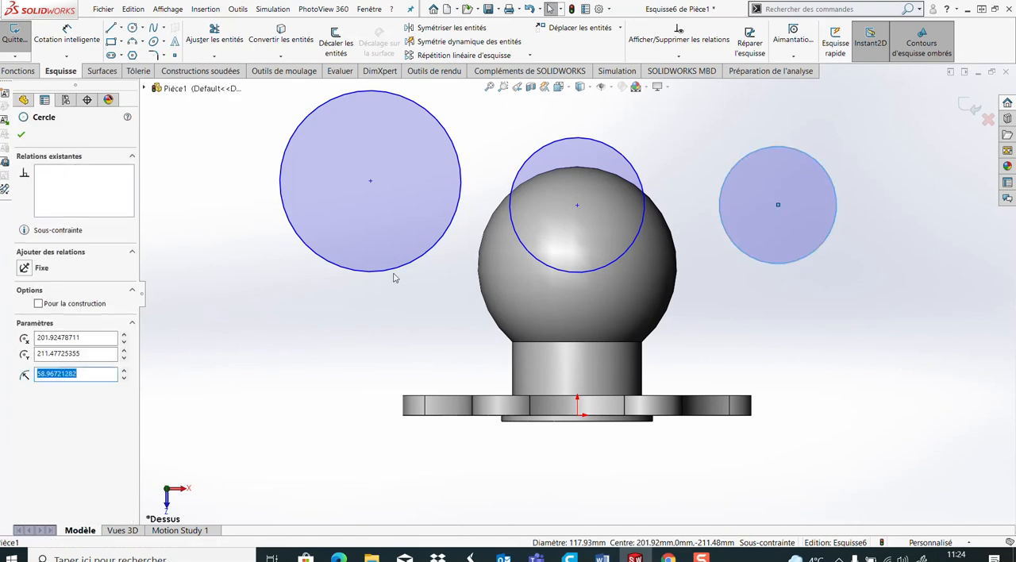
{"action": "left_click", "coordinate": [397, 277], "text": "ctrl"}
{"action": "left_click", "coordinate": [26, 369]}
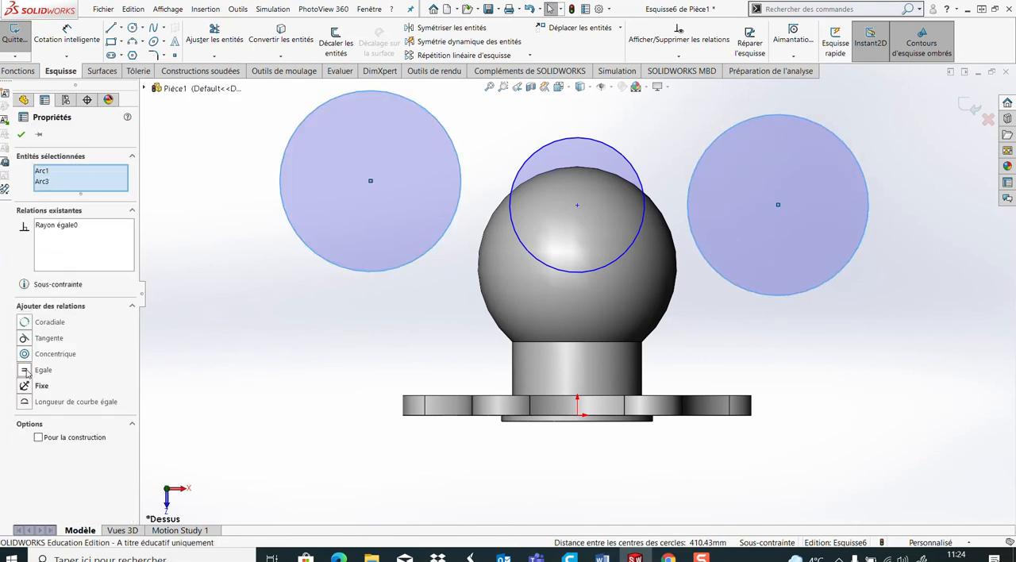
{"action": "left_click", "coordinate": [390, 330]}
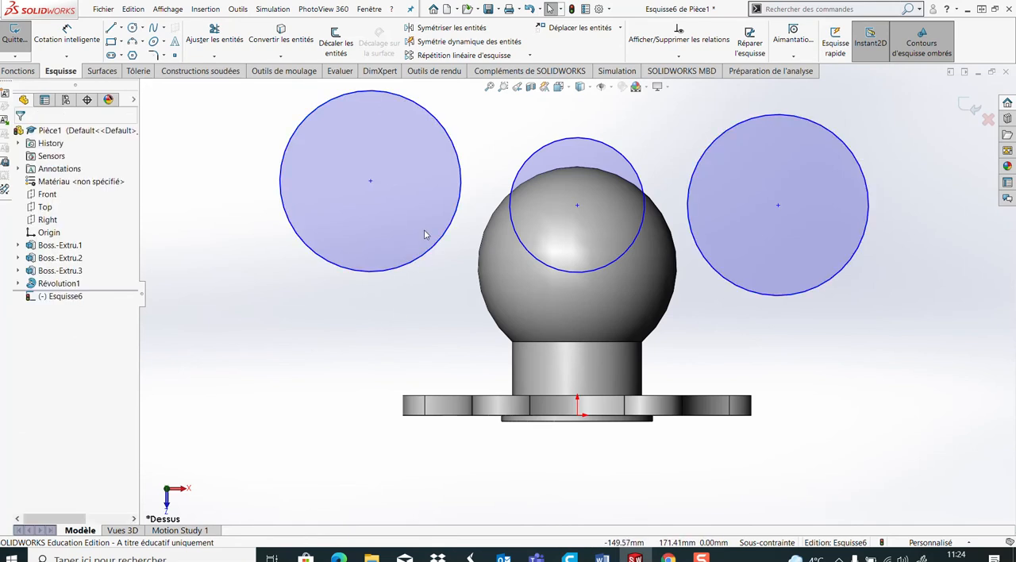
Align the centres of the two outer circles with a horizontal relation
{"action": "left_click", "coordinate": [370, 181]}
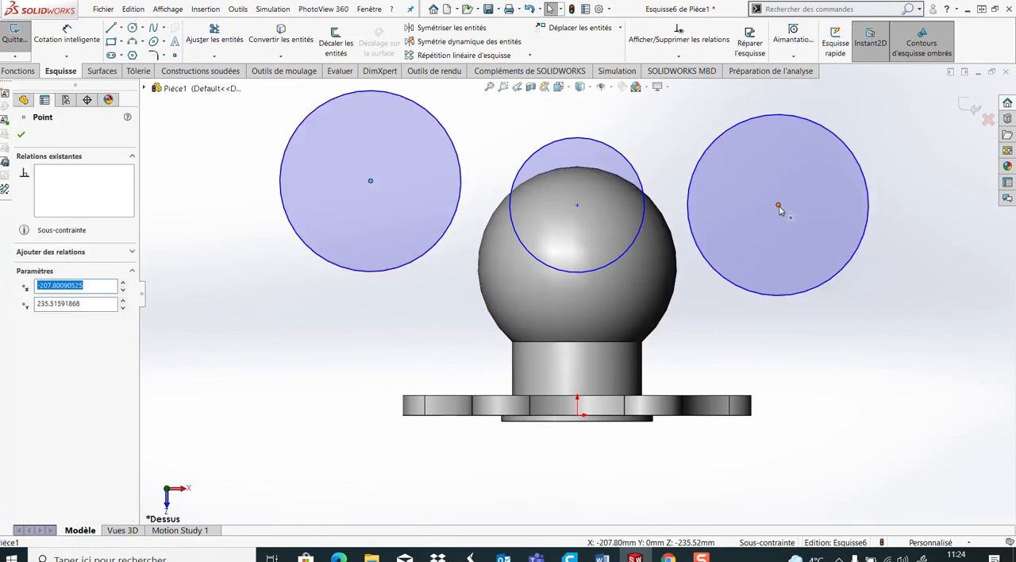
{"action": "left_click", "coordinate": [777, 205], "text": "ctrl"}
{"action": "left_click", "coordinate": [33, 322]}
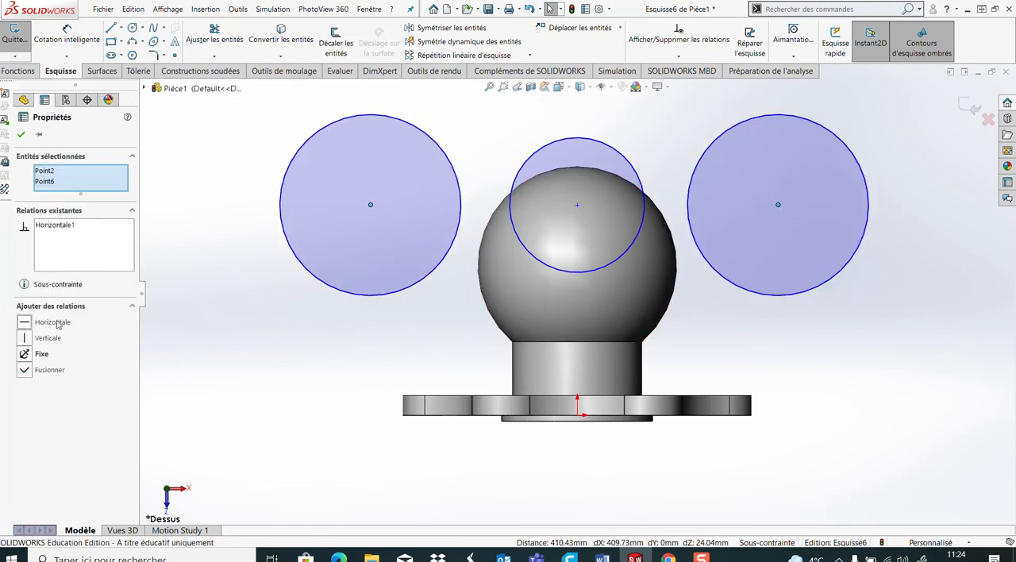
{"action": "left_click", "coordinate": [244, 348]}
Add a vertical relation between the middle circle's centre and the origin
{"action": "left_click", "coordinate": [578, 204]}
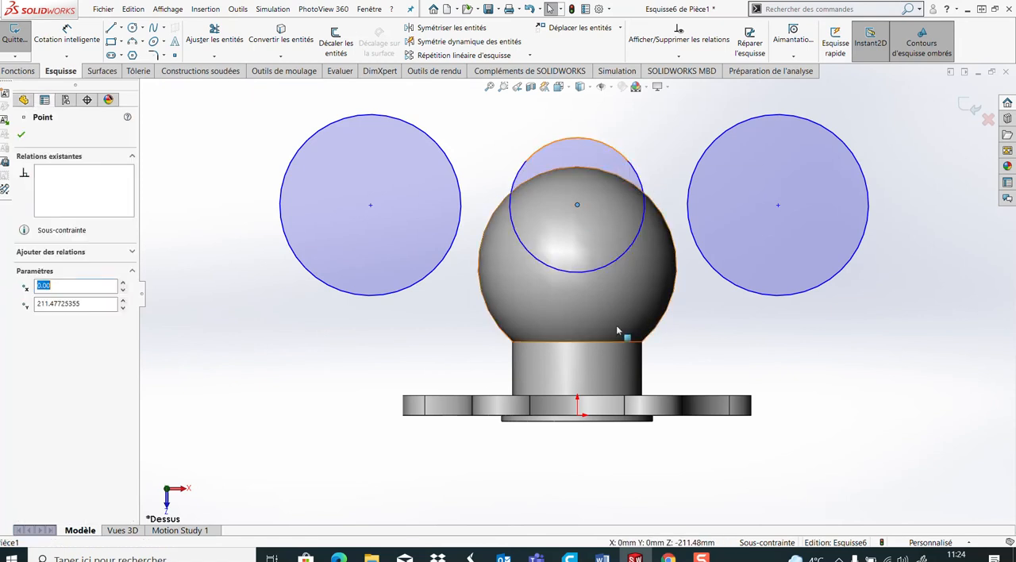
{"action": "left_click", "coordinate": [577, 414], "text": "ctrl"}
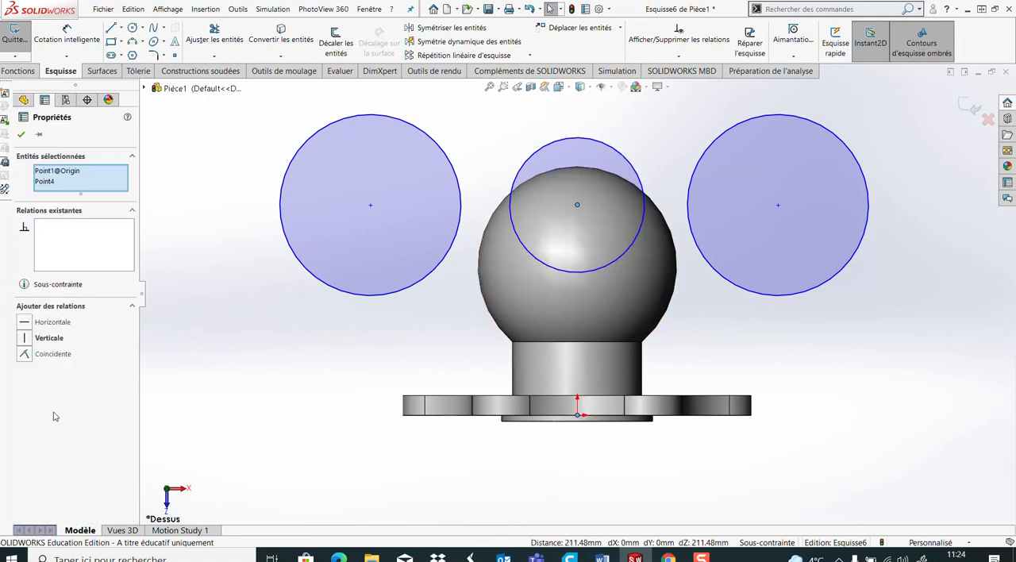
{"action": "left_click", "coordinate": [24, 338]}
{"action": "left_click", "coordinate": [185, 351]}
Move the two outer circles slightly higher and draw a horizontal line about 675 mm long above all three circles
{"action": "scroll", "coordinate": [403, 231], "scroll_direction": "up", "scroll_amount": 1}
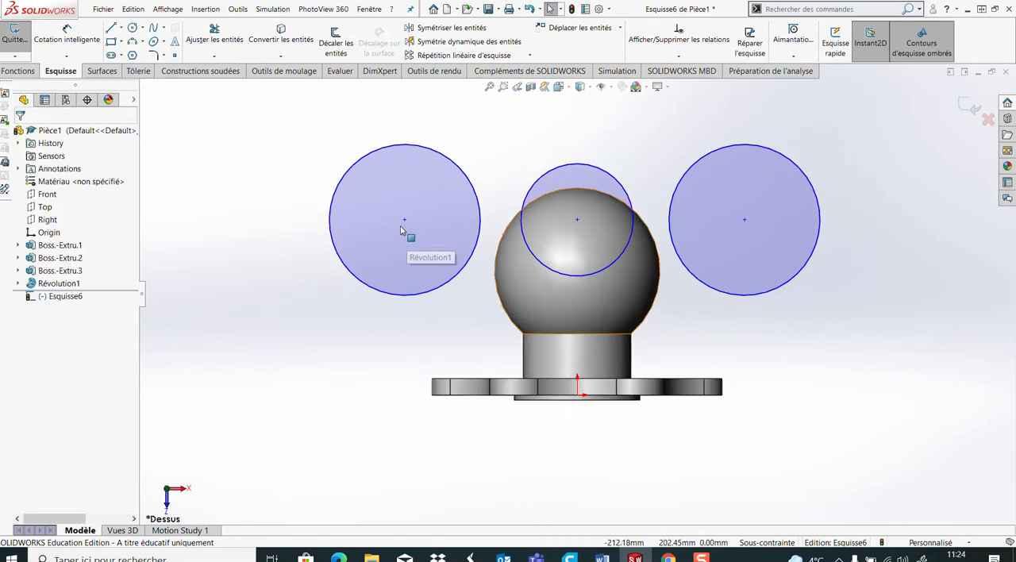
{"action": "left_click_drag", "start_coordinate": [404, 220], "coordinate": [404, 199]}
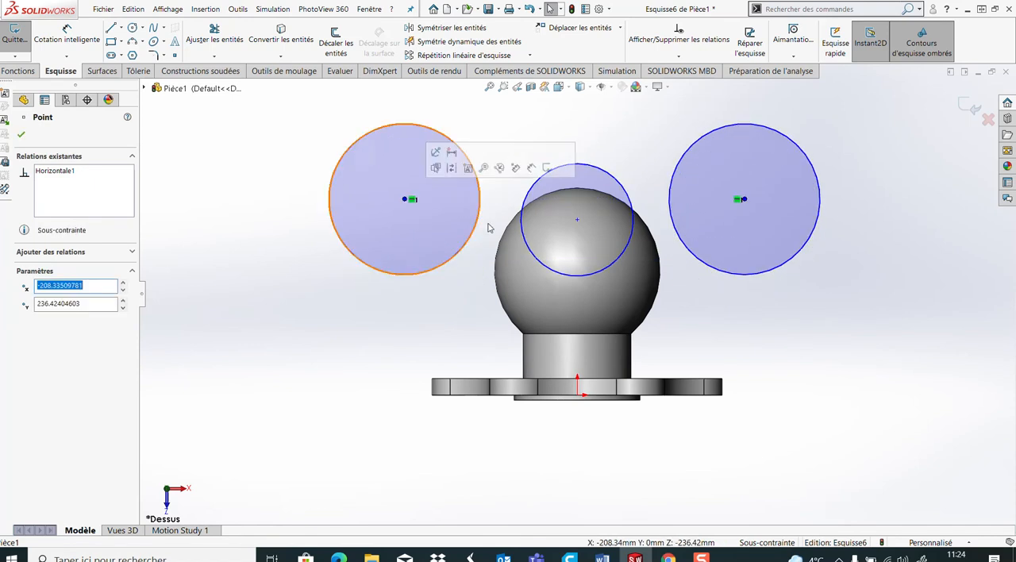
{"action": "left_click", "coordinate": [111, 27]}
{"action": "mouse_move", "coordinate": [342, 143]}
{"action": "left_mouse_down"}
{"action": "mouse_move", "coordinate": [712, 134]}
{"action": "mouse_move", "coordinate": [808, 144]}
{"action": "left_mouse_up"}
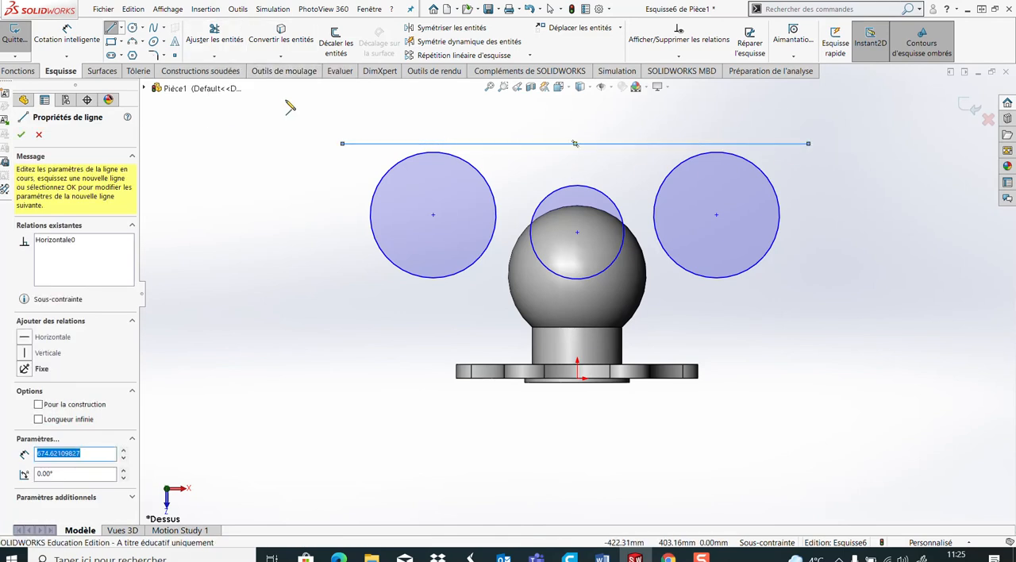
{"action": "key", "text": "Escape"}
Make the horizontal line tangent to both the left and right outer circles
{"action": "left_click_drag", "start_coordinate": [464, 113], "coordinate": [430, 162]}
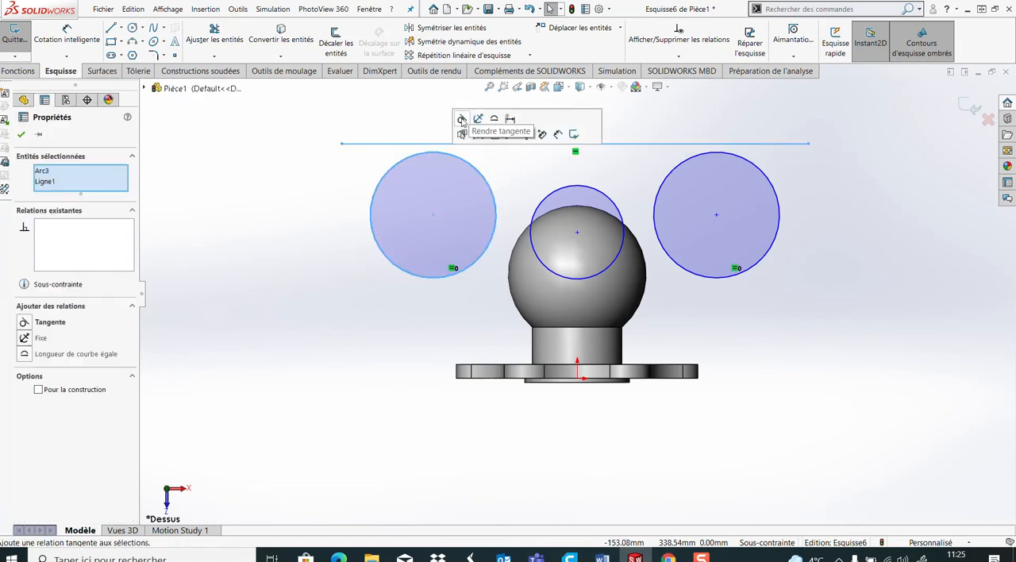
{"action": "left_click", "coordinate": [463, 120]}
{"action": "left_click", "coordinate": [880, 183]}
{"action": "left_click_drag", "start_coordinate": [749, 130], "coordinate": [713, 168]}
{"action": "left_click", "coordinate": [743, 120]}
{"action": "left_click", "coordinate": [849, 254]}
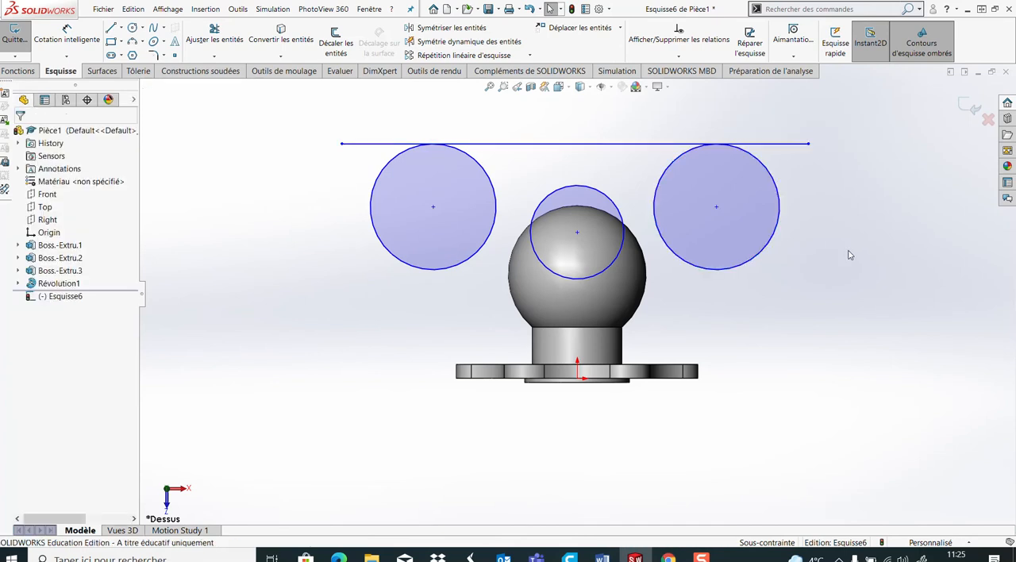
Make the middle circle tangent to the right outer circle and to the left outer circle
{"action": "left_click", "coordinate": [622, 224]}
{"action": "left_click", "coordinate": [659, 230], "text": "ctrl"}
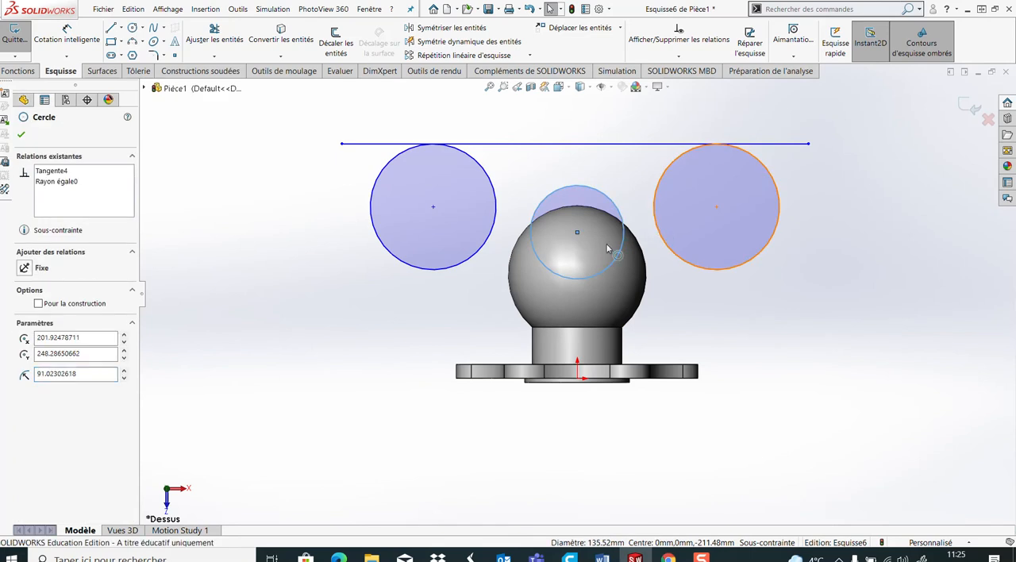
{"action": "left_click", "coordinate": [28, 341]}
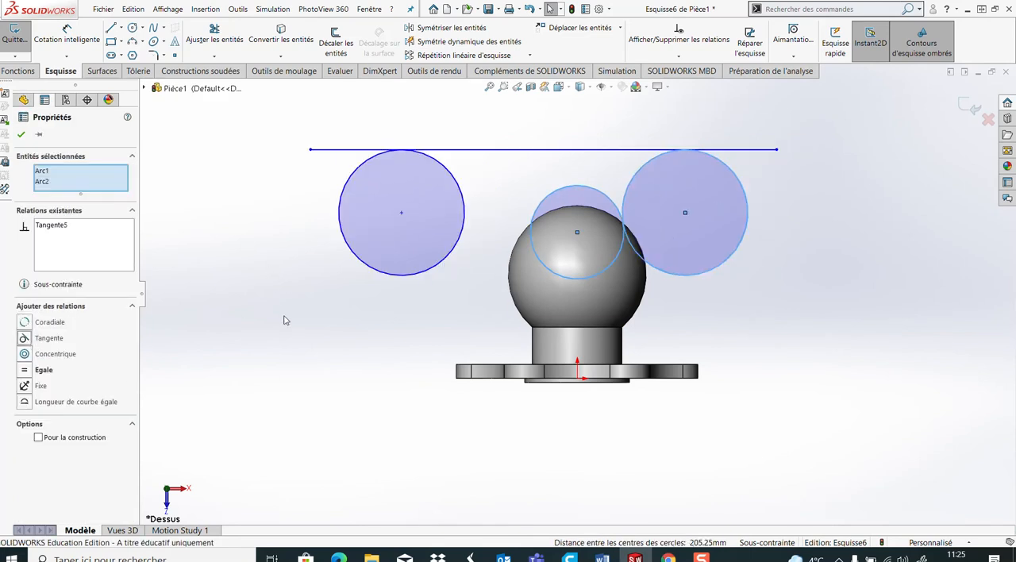
{"action": "left_click", "coordinate": [341, 347]}
{"action": "left_click", "coordinate": [462, 239]}
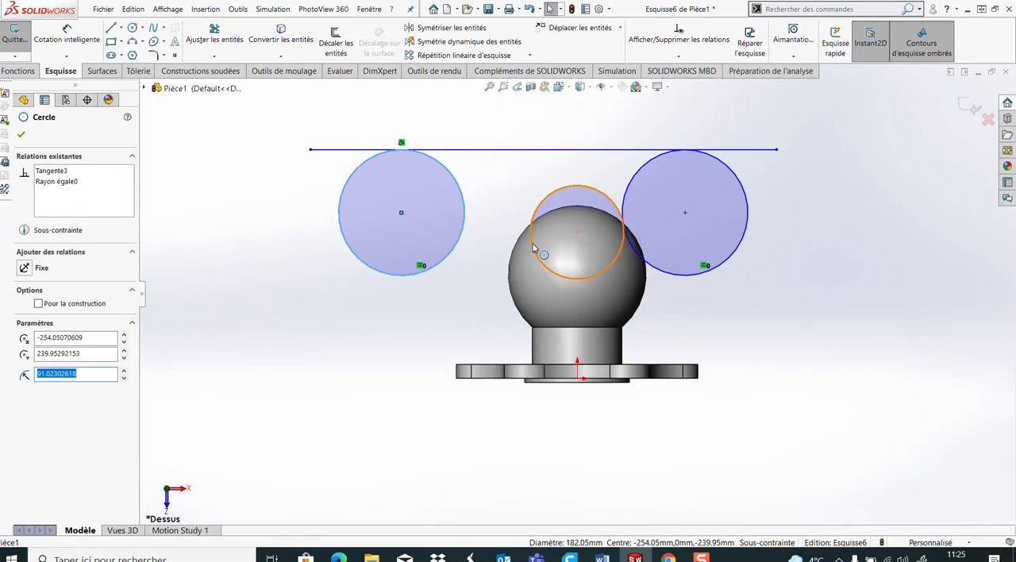
{"action": "left_click", "coordinate": [529, 249], "text": "ctrl"}
{"action": "left_click", "coordinate": [26, 340]}
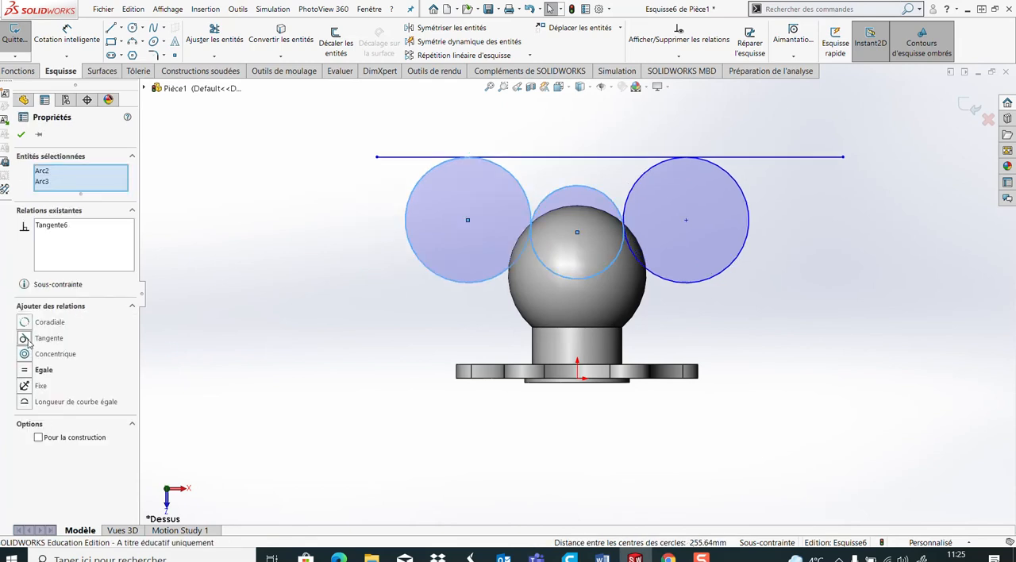
{"action": "left_click", "coordinate": [265, 329]}
Trim the line's overhanging ends, the middle circle's lower arc and the outer circles' inner upper arcs to leave one closed yoke profile
{"action": "left_click", "coordinate": [214, 36]}
{"action": "left_click", "coordinate": [429, 157]}
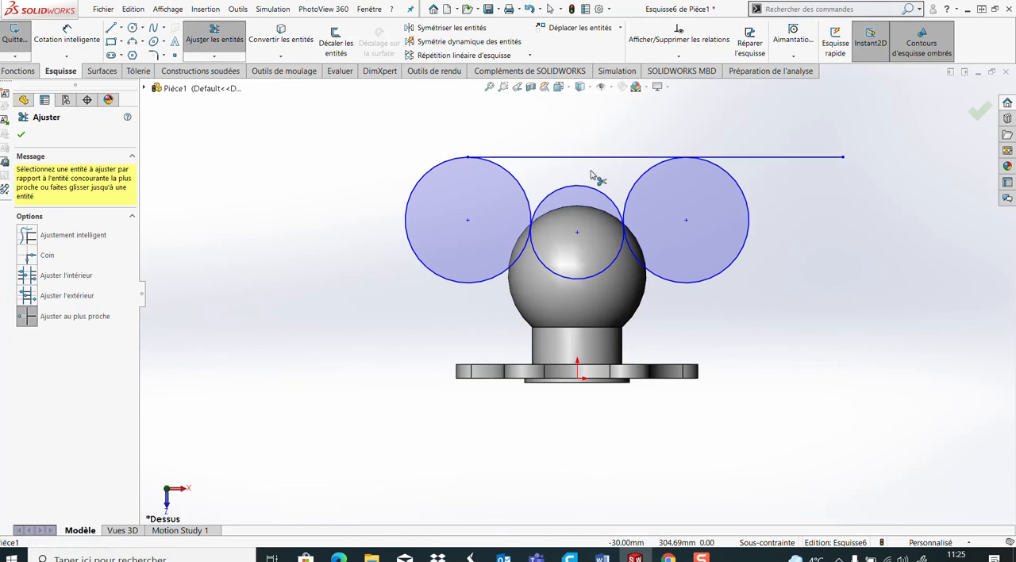
{"action": "left_click", "coordinate": [767, 157]}
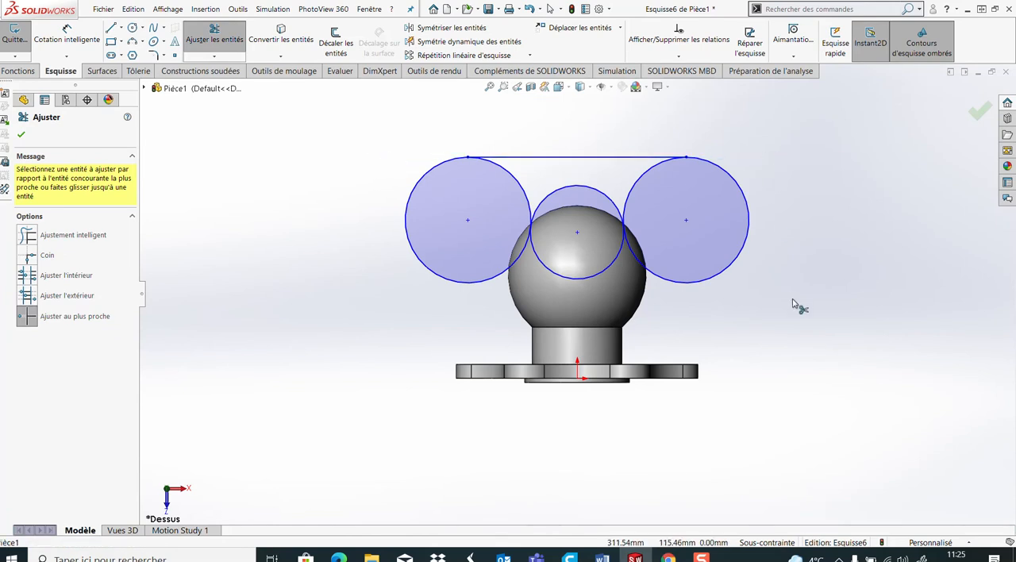
{"action": "left_click", "coordinate": [605, 274]}
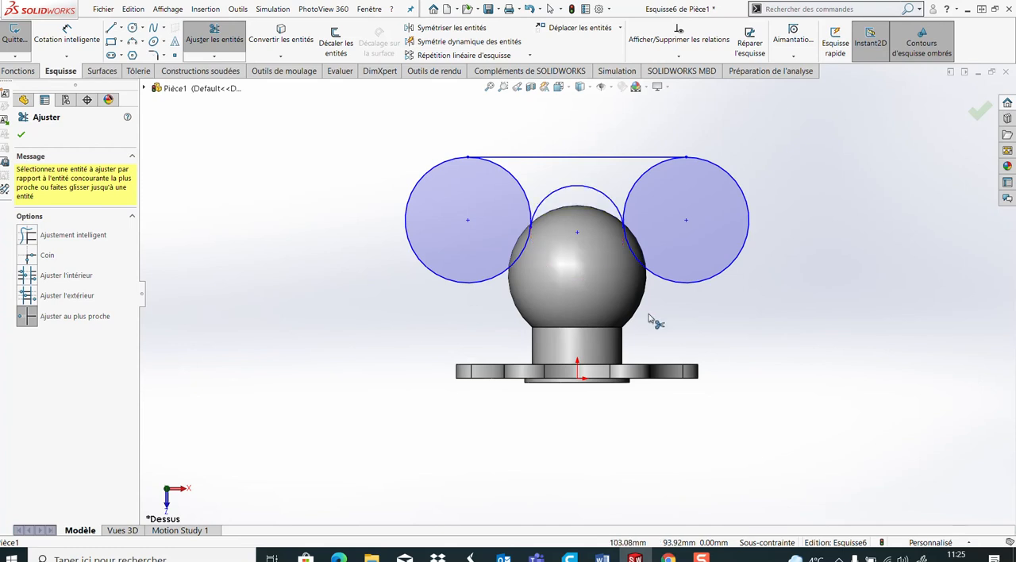
{"action": "left_click", "coordinate": [636, 186]}
{"action": "left_click", "coordinate": [523, 189]}
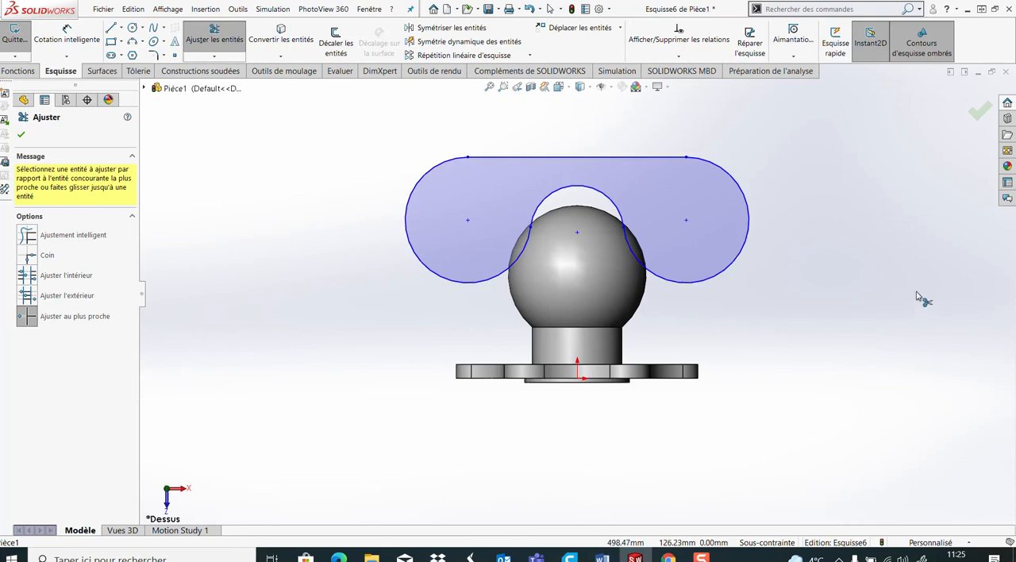
{"action": "left_click", "coordinate": [21, 134]}
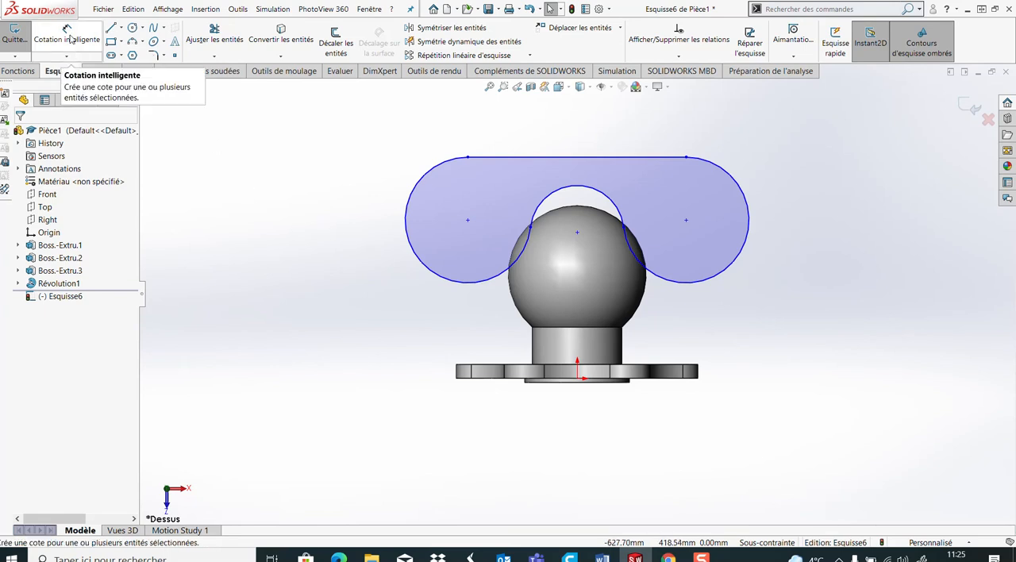
Dimension the height of the right arc's centre above the flange's lower edge as 182 mm
{"action": "left_click", "coordinate": [69, 37]}
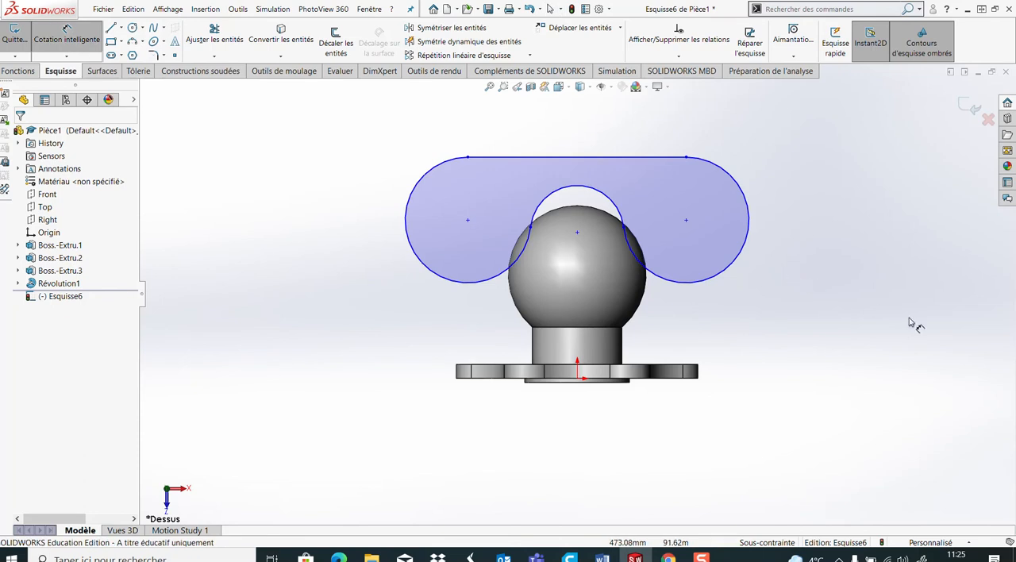
{"action": "left_click", "coordinate": [687, 221]}
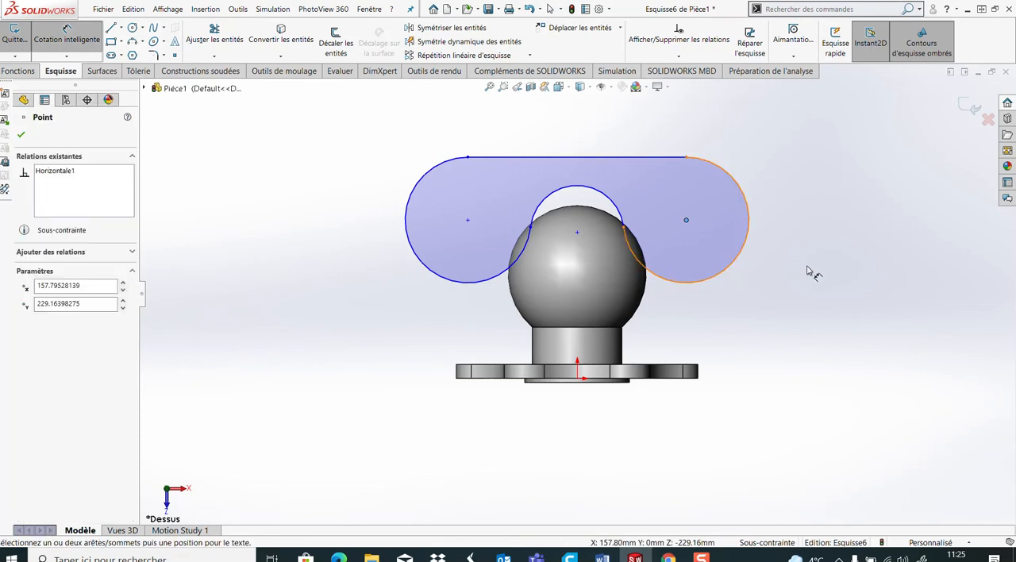
{"action": "left_click", "coordinate": [669, 383]}
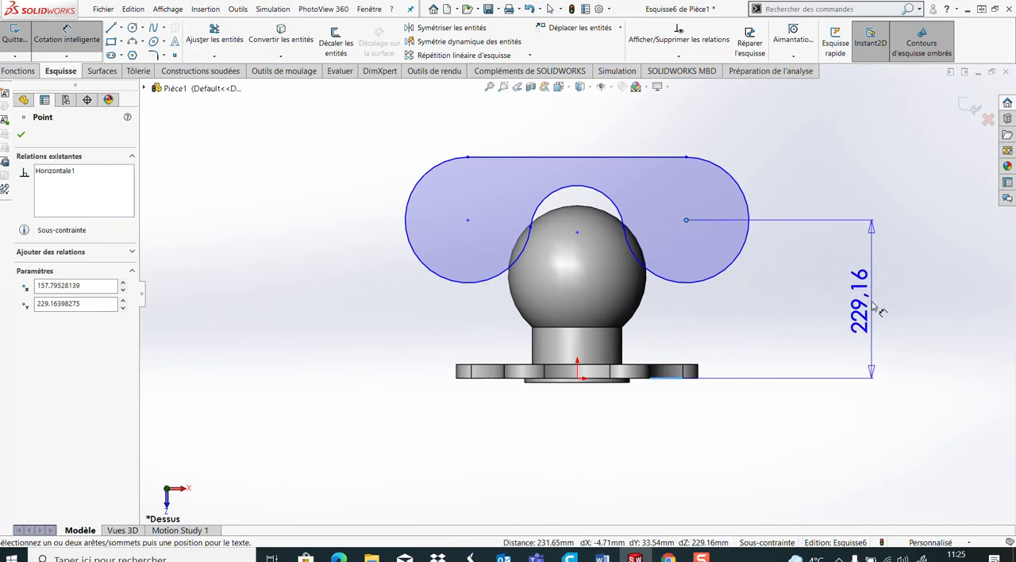
{"action": "left_click", "coordinate": [871, 300]}
{"action": "type", "text": "182"}
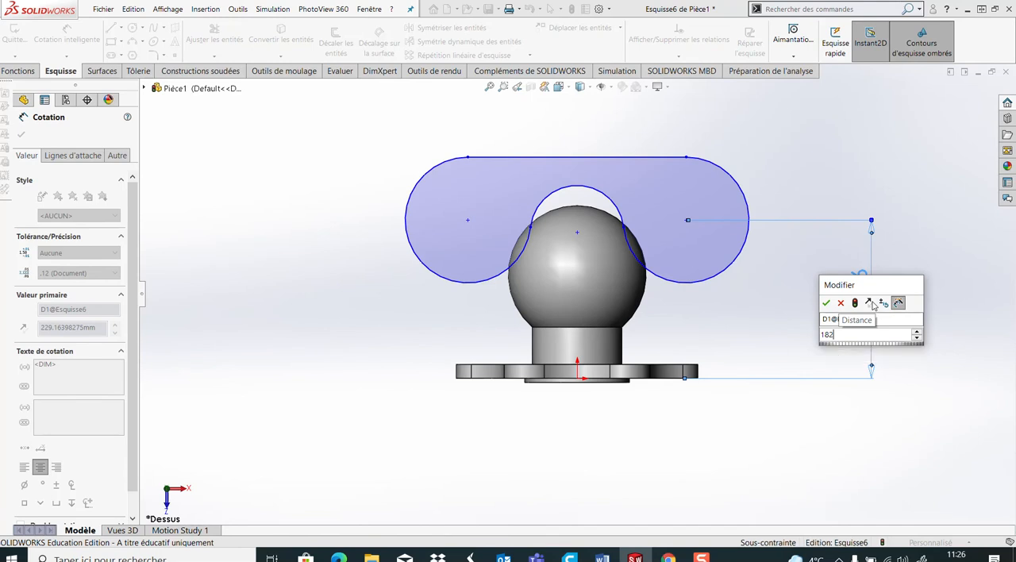
{"action": "key", "text": "Return"}
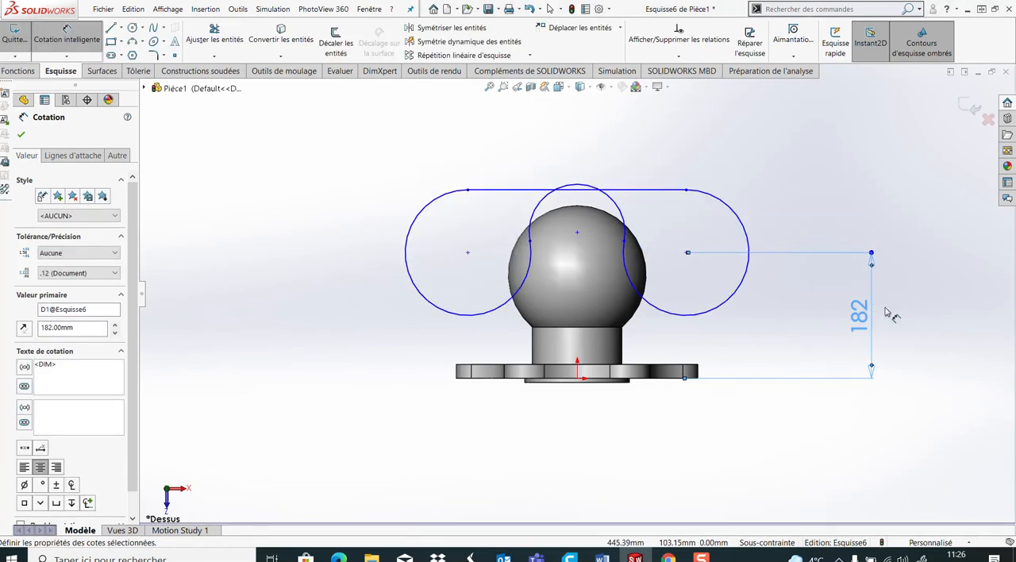
Dimension the height of the middle arc's centre above the flange's lower edge as 150 mm
{"action": "left_click", "coordinate": [577, 233]}
{"action": "left_click", "coordinate": [495, 379]}
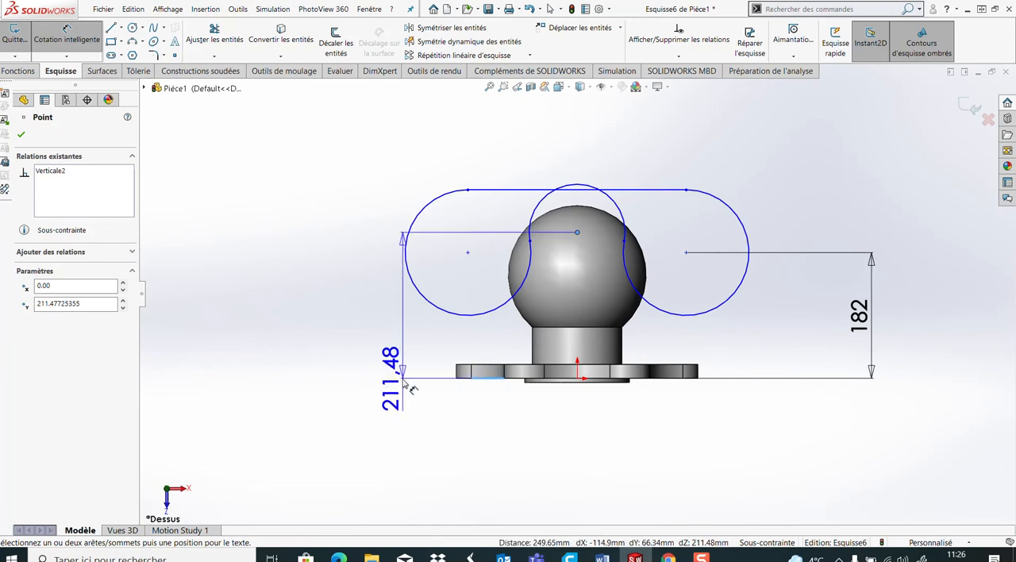
{"action": "left_click", "coordinate": [329, 335]}
{"action": "type", "text": "150"}
{"action": "key", "text": "Return"}
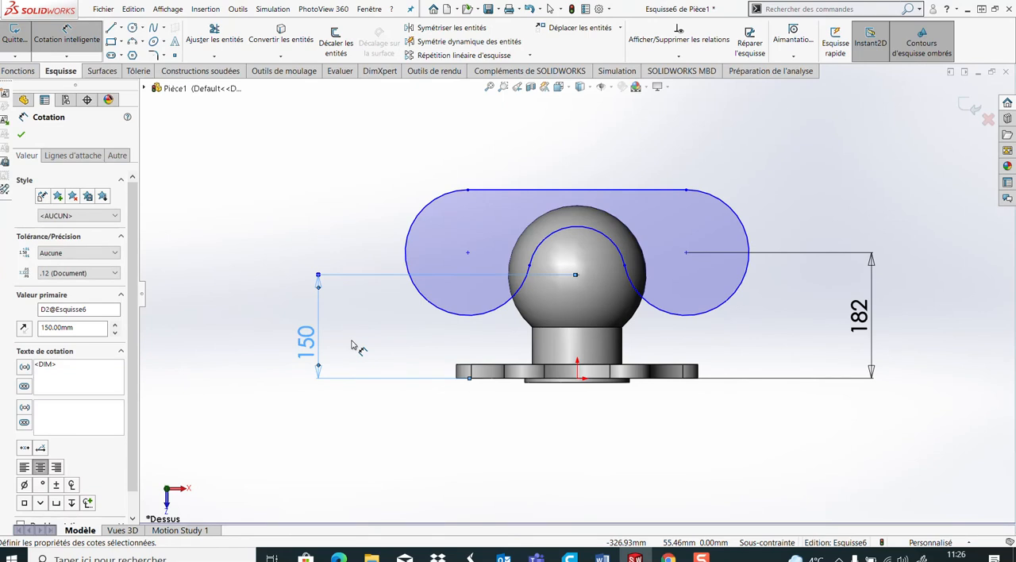
Dimension the right outer arc of the yoke profile with a radius of 80 mm
{"action": "left_click", "coordinate": [747, 227]}
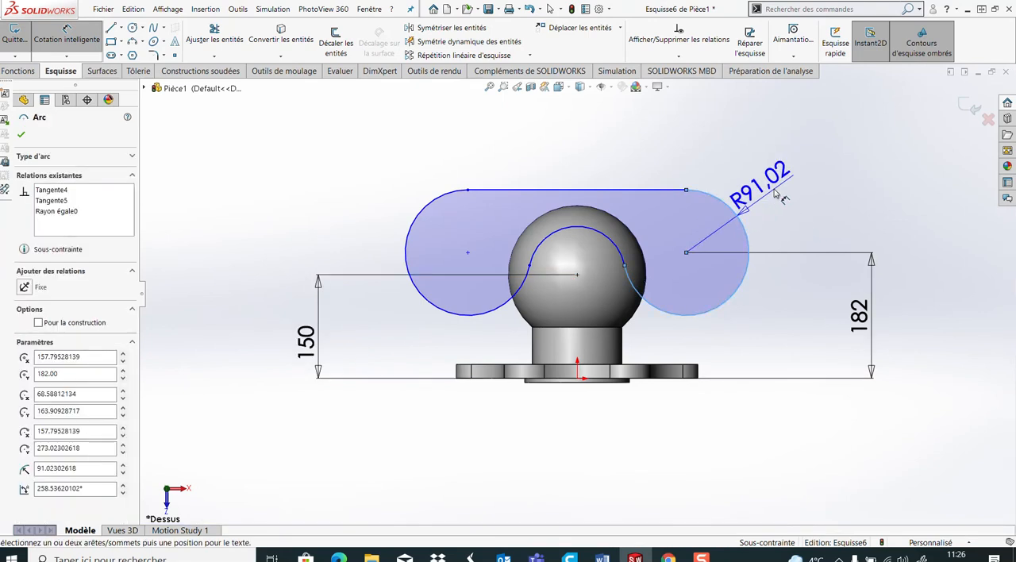
{"action": "left_click", "coordinate": [789, 155]}
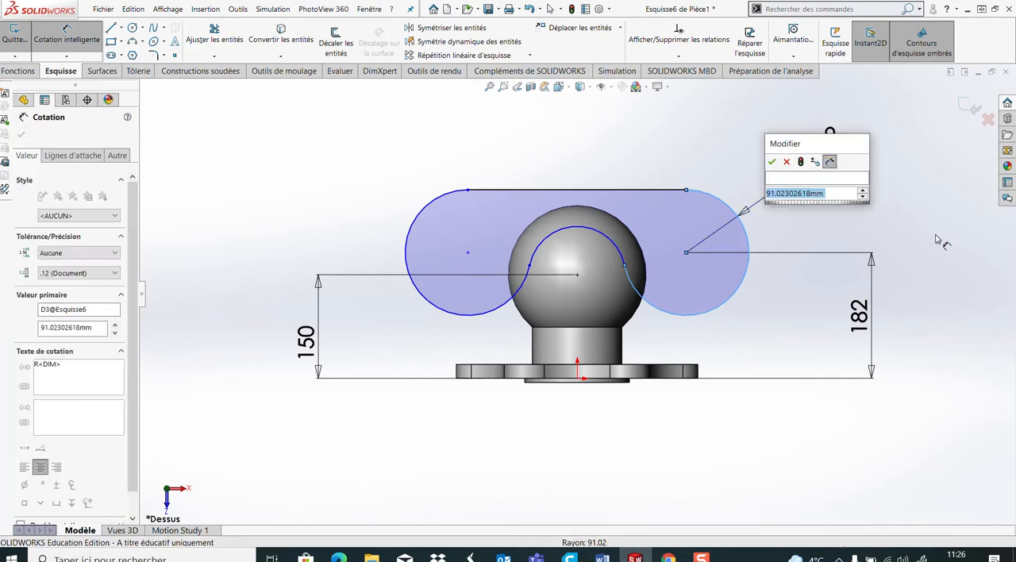
{"action": "type", "text": "80"}
{"action": "key", "text": "Return"}
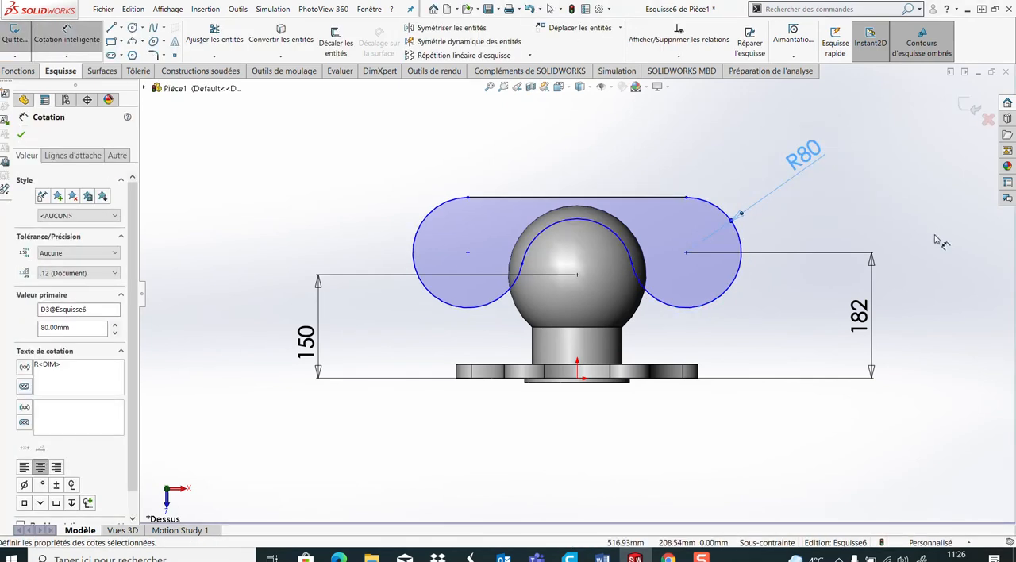
Dimension the middle arc of the yoke profile with a radius of 60 mm
{"action": "left_click", "coordinate": [618, 234]}
{"action": "left_click", "coordinate": [435, 347]}
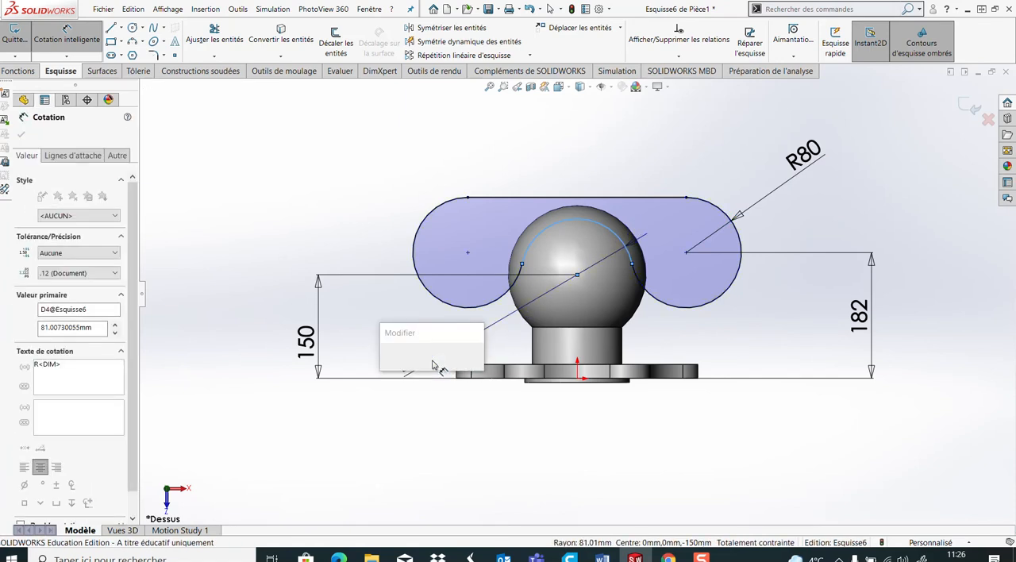
{"action": "type", "text": "60"}
{"action": "key", "text": "Return"}
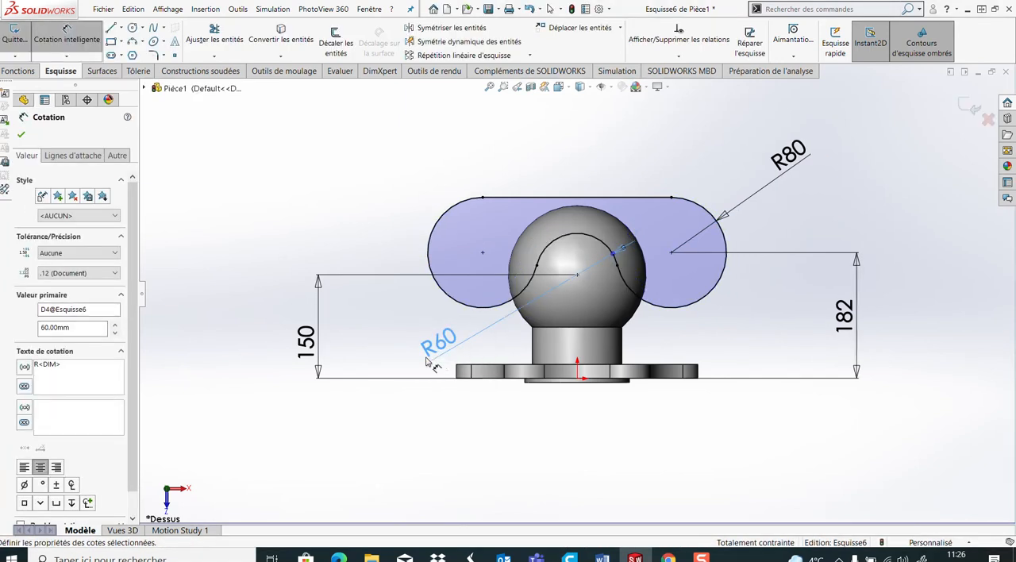
{"action": "left_click", "coordinate": [768, 316]}
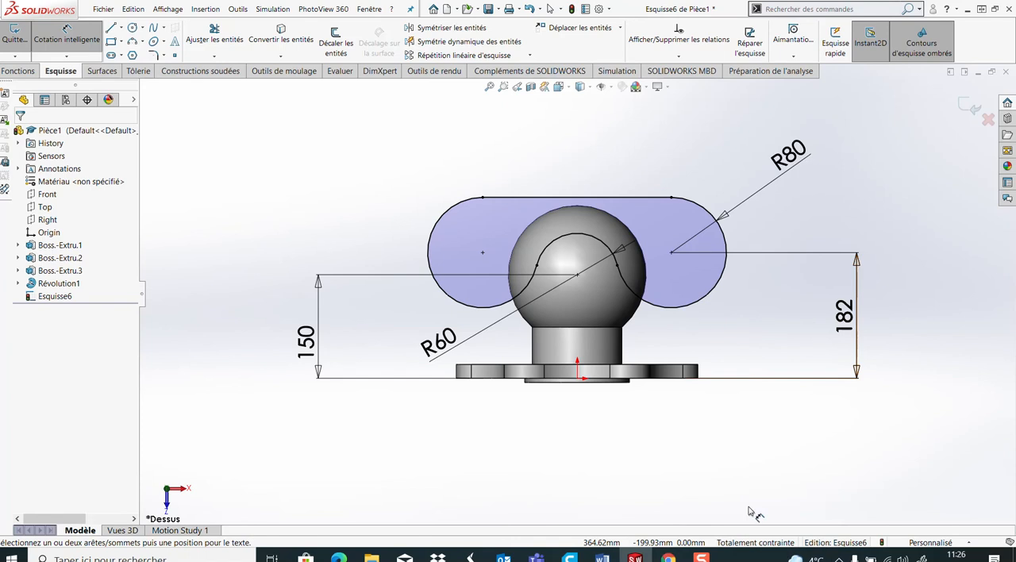
Cut the extruded yoke profile out of the sphere, set to through all in both directions
{"action": "middle_click_drag", "start_coordinate": [825, 314], "coordinate": [393, 297]}
{"action": "left_click", "coordinate": [19, 71]}
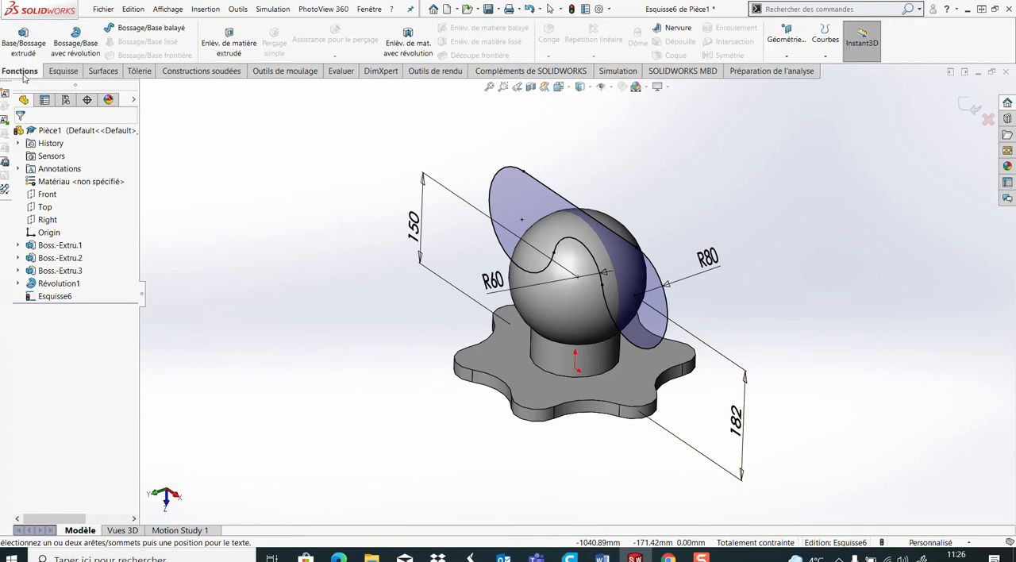
{"action": "left_click", "coordinate": [230, 46]}
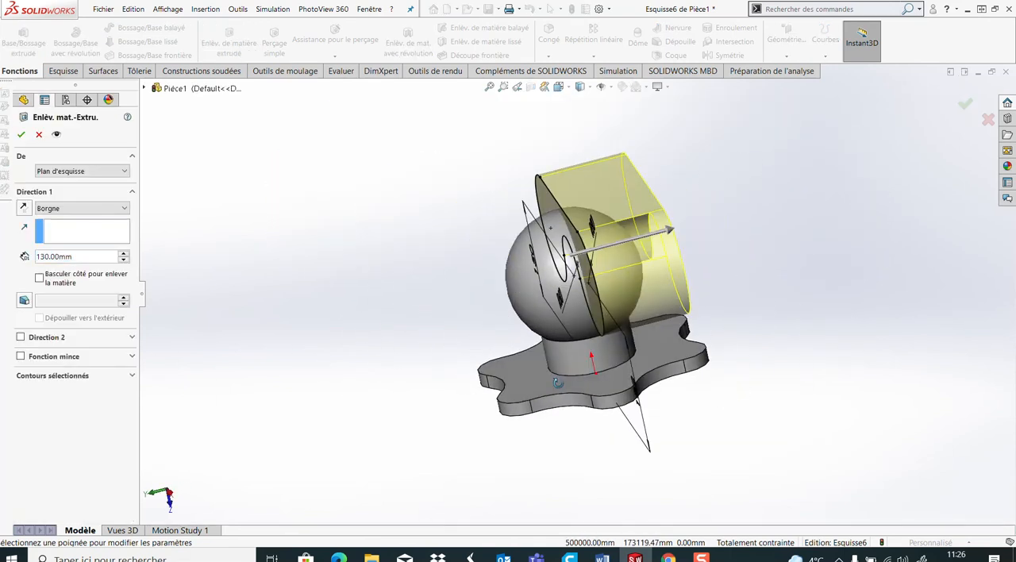
{"action": "left_click", "coordinate": [47, 209]}
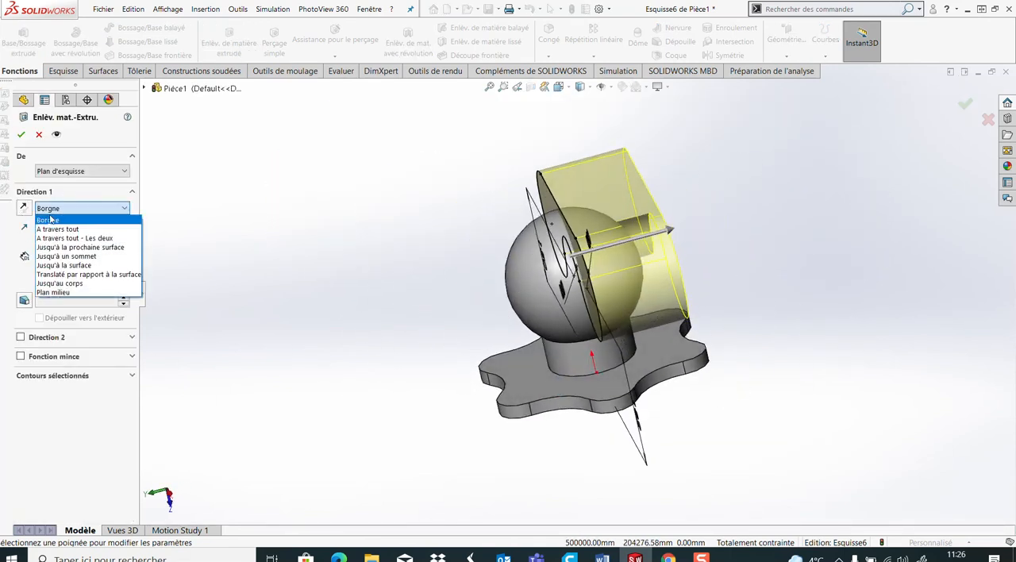
{"action": "left_click", "coordinate": [57, 232]}
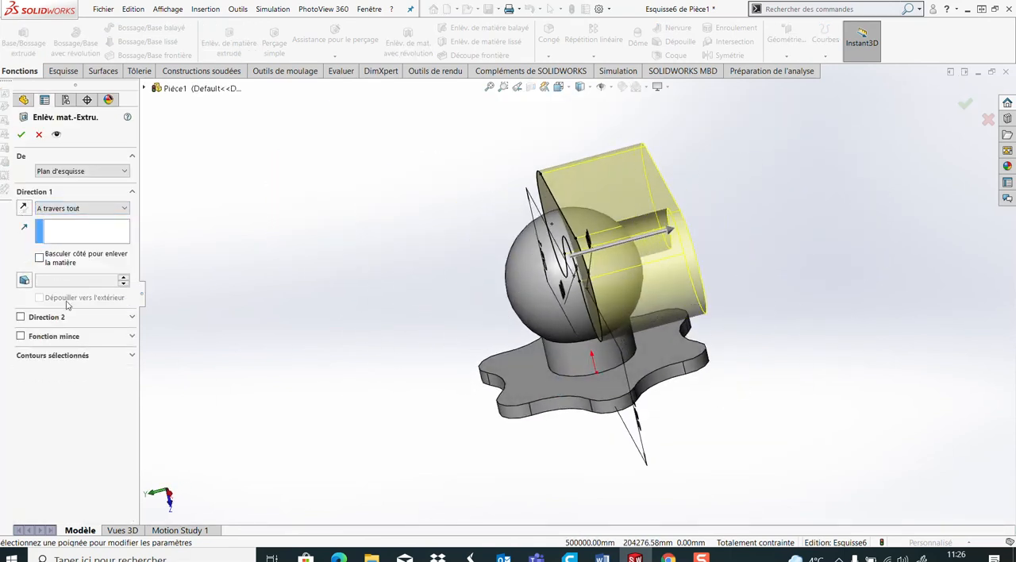
{"action": "left_click", "coordinate": [20, 317]}
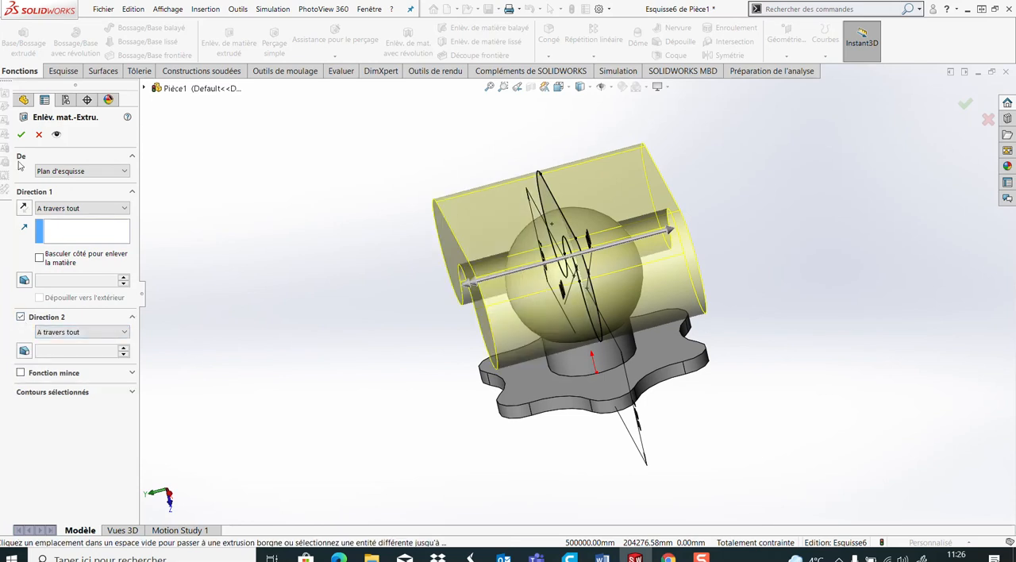
{"action": "left_click", "coordinate": [20, 134]}
{"action": "middle_click_drag", "start_coordinate": [315, 273], "coordinate": [601, 337]}
Switch to the Word drawing to examine the yoke's inner cavity dimensions, comparing them with the model in SOLIDWORKS
{"action": "mouse_move", "coordinate": [601, 558]}
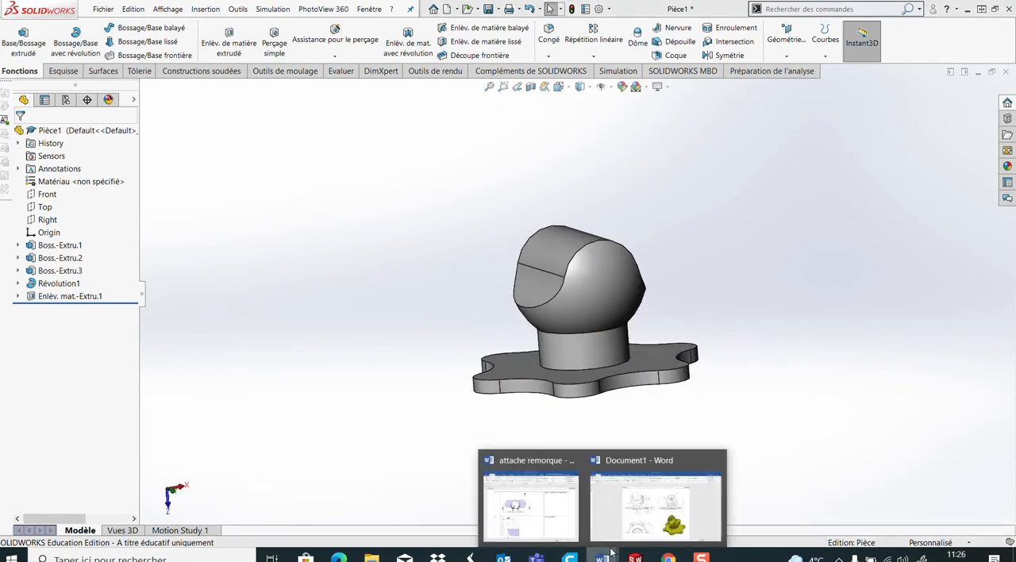
{"action": "left_click", "coordinate": [668, 508]}
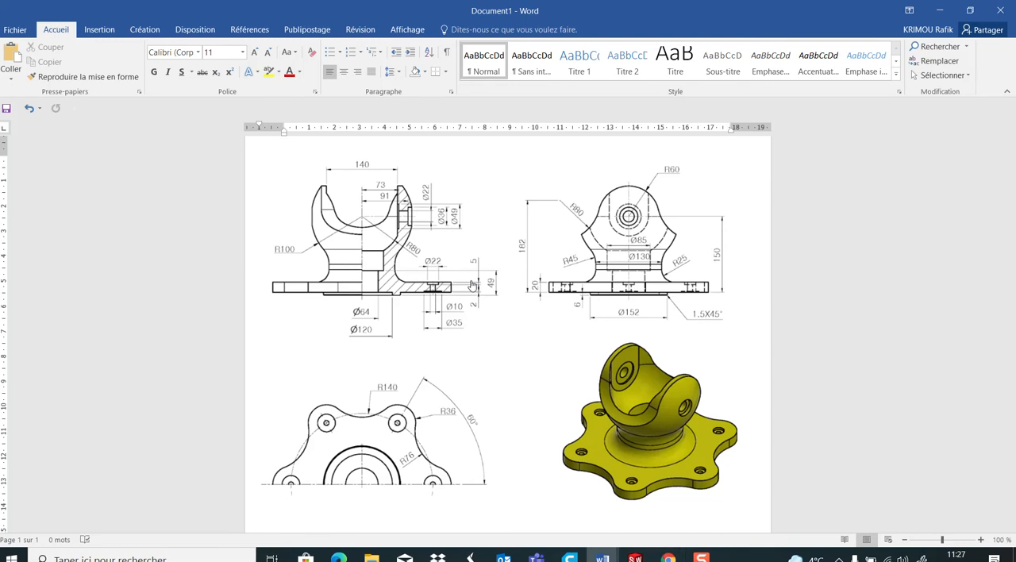
{"action": "left_click", "coordinate": [635, 558]}
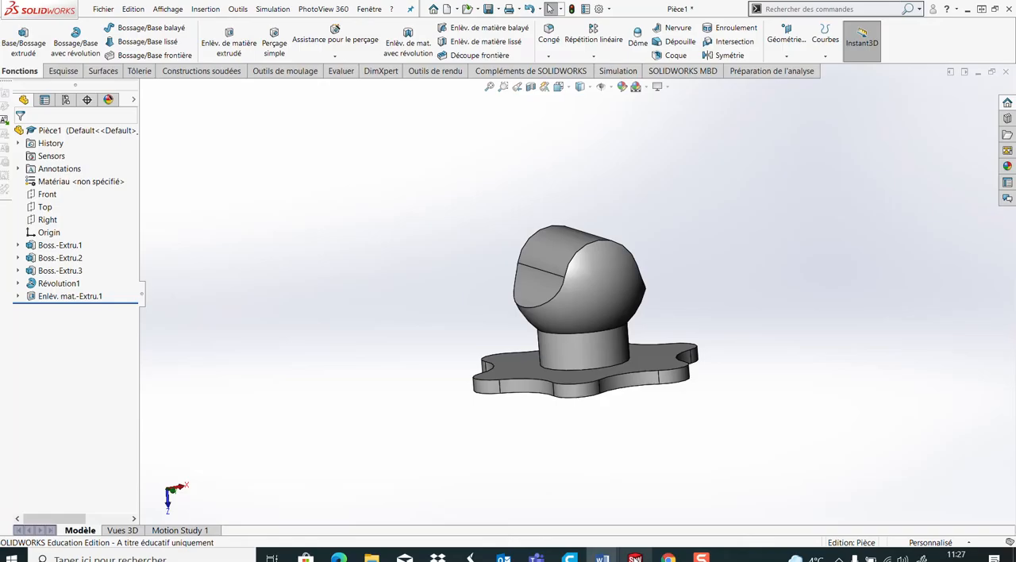
{"action": "middle_click_drag", "start_coordinate": [489, 355], "coordinate": [531, 332]}
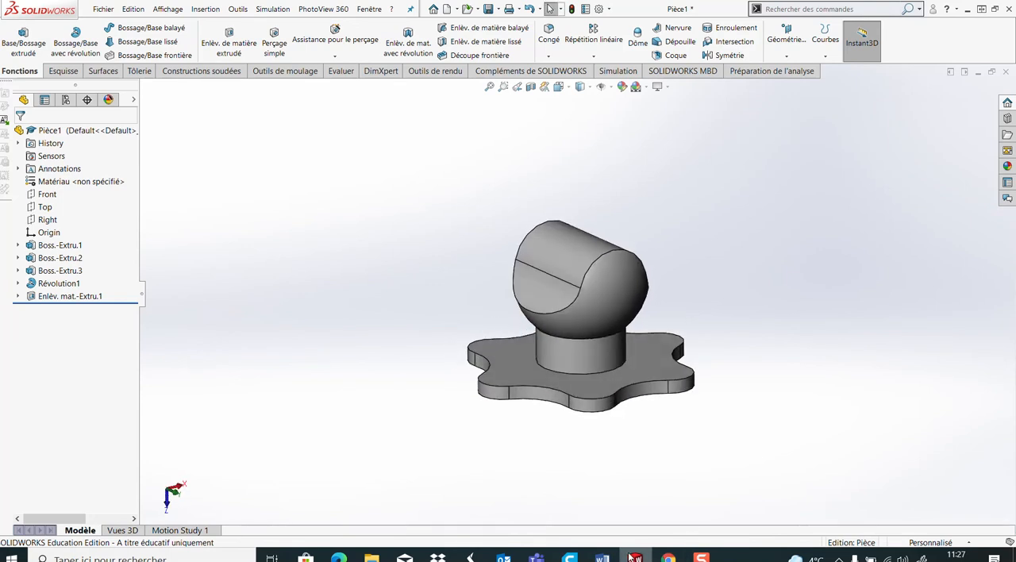
{"action": "mouse_move", "coordinate": [601, 558]}
{"action": "left_click", "coordinate": [651, 496]}
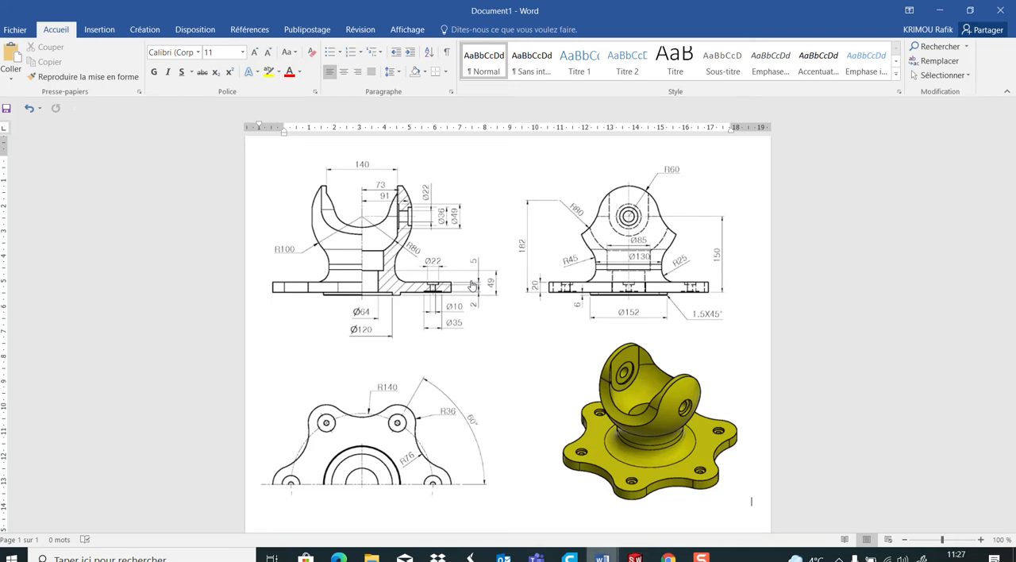
{"action": "mouse_move", "coordinate": [600, 558]}
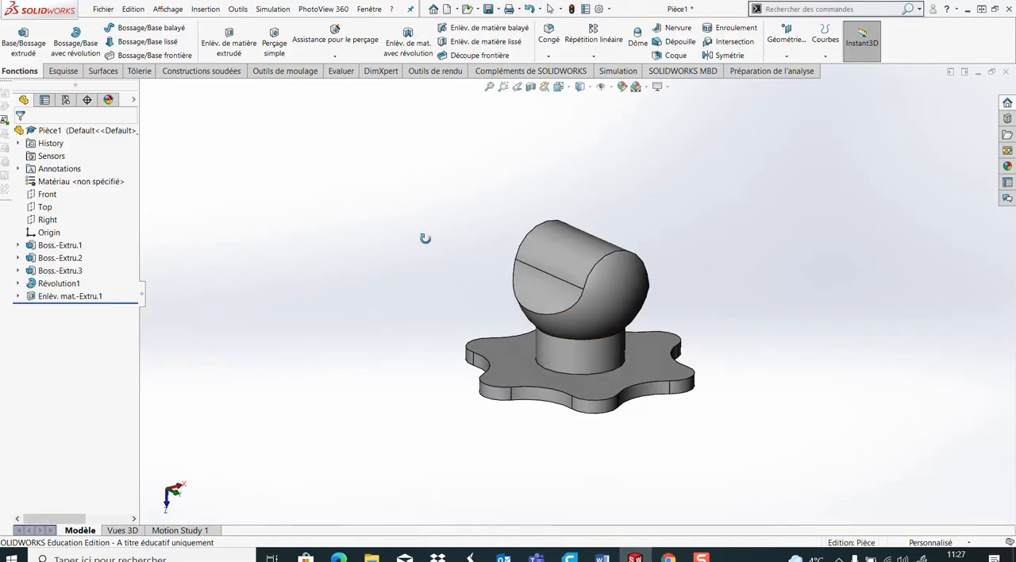
{"action": "middle_click_drag", "start_coordinate": [425, 238], "coordinate": [336, 273]}
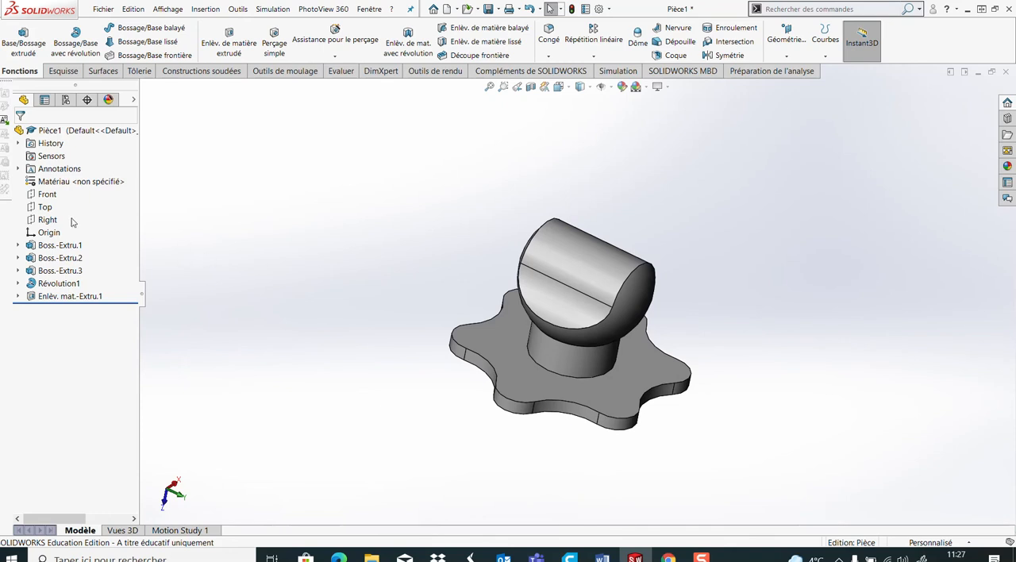
Open a new sketch on the Right plane, viewed normal to the plane
{"action": "left_click", "coordinate": [47, 219]}
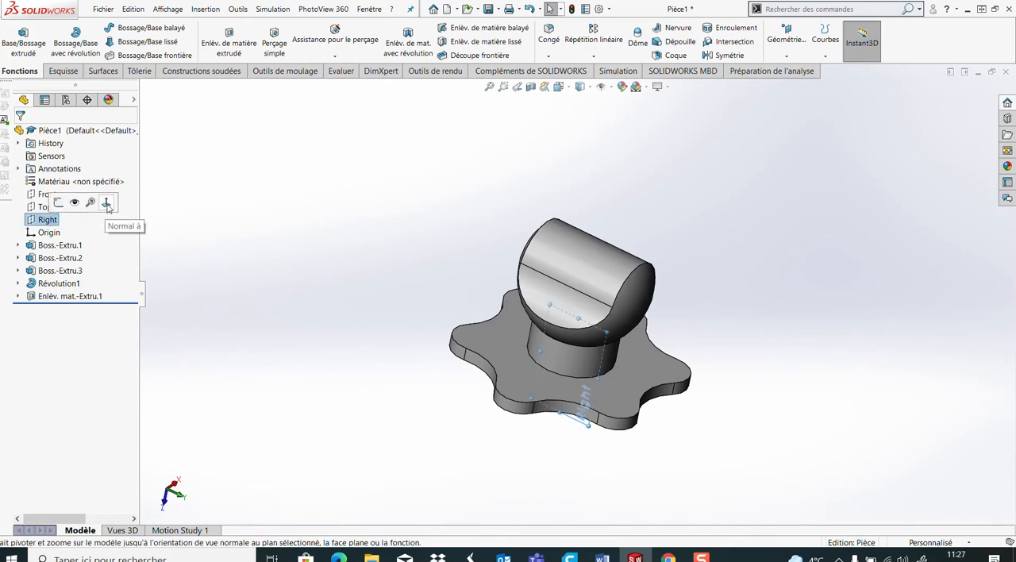
{"action": "left_click", "coordinate": [107, 205]}
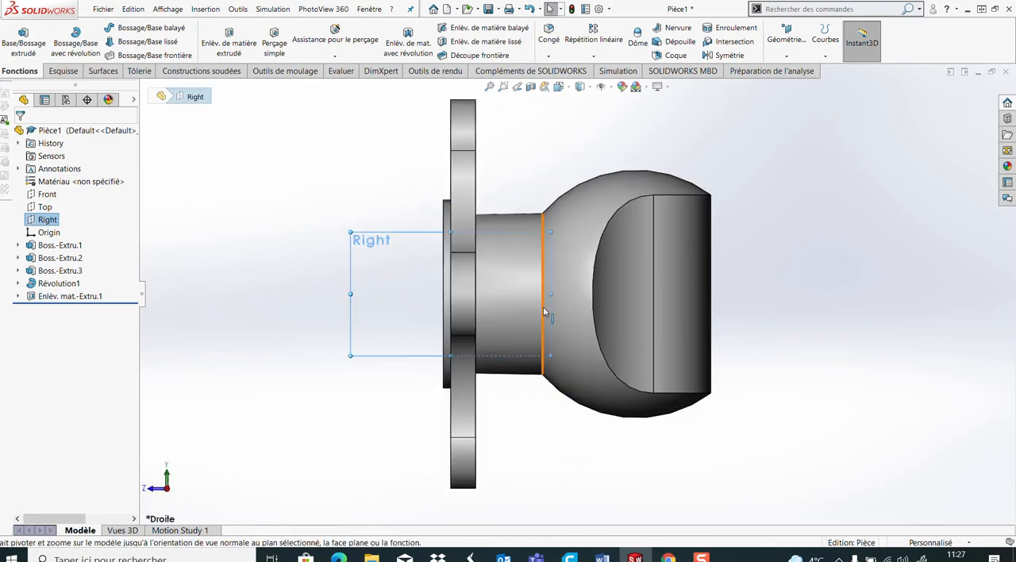
{"action": "left_click", "coordinate": [63, 70]}
{"action": "left_click", "coordinate": [16, 36]}
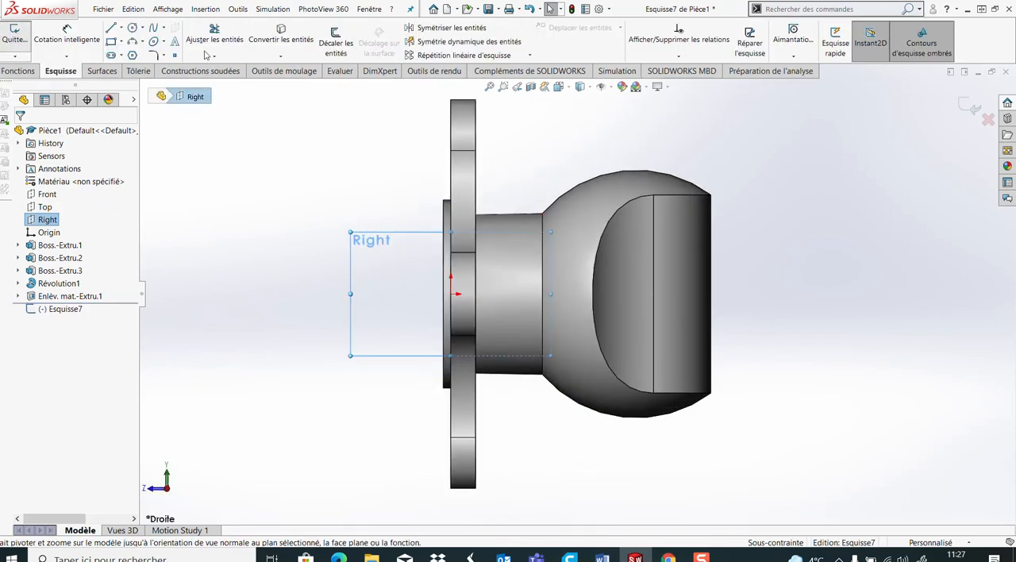
Sketch a closed profile from the sphere's end corner: an end line, an axis line, an arc of about 68 mm radius and an 83 mm closing line
{"action": "left_click", "coordinate": [111, 29]}
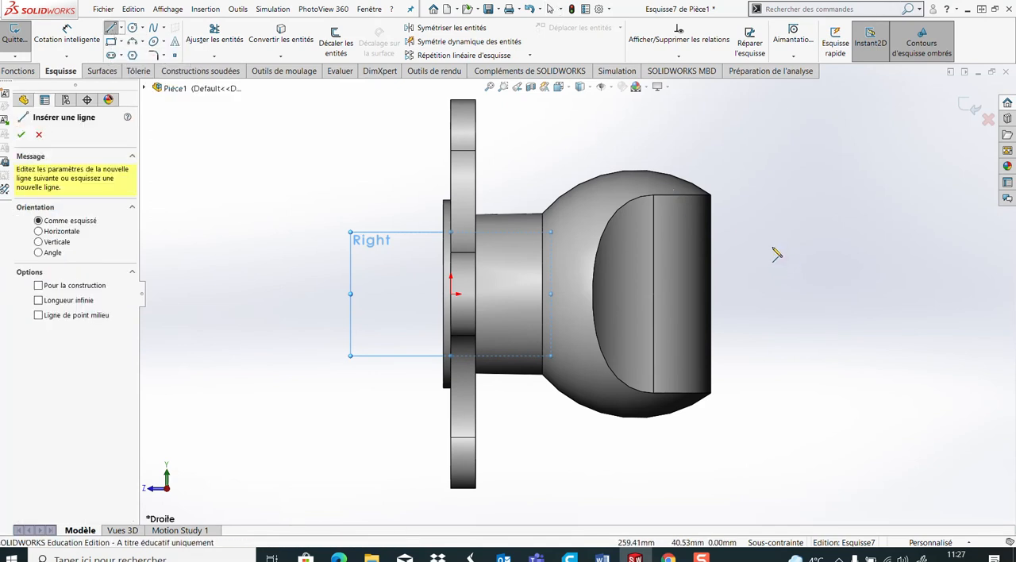
{"action": "left_click", "coordinate": [711, 392]}
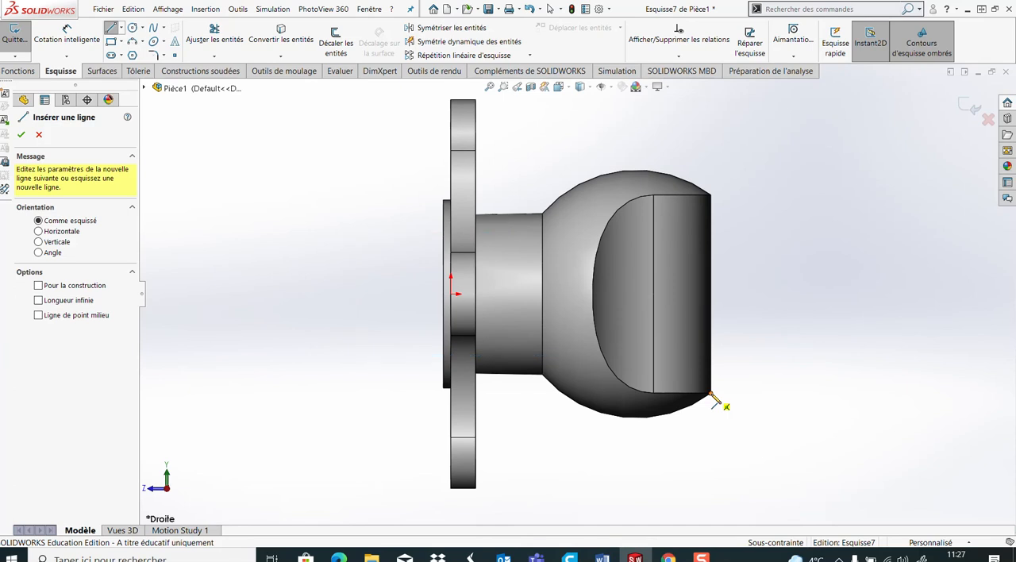
{"action": "left_click", "coordinate": [711, 302]}
{"action": "left_click", "coordinate": [553, 301]}
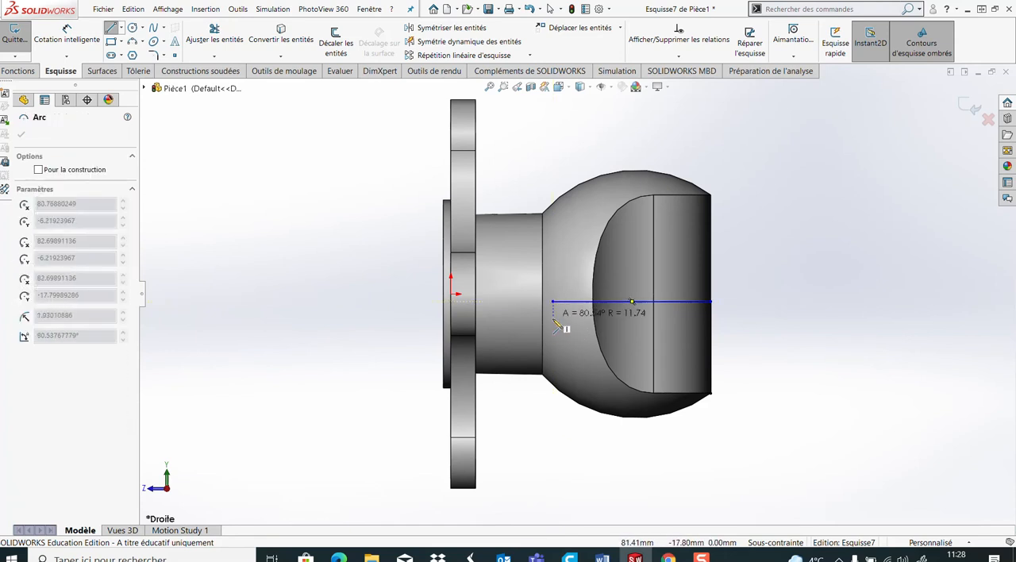
{"action": "left_click", "coordinate": [609, 385]}
{"action": "left_click", "coordinate": [713, 392]}
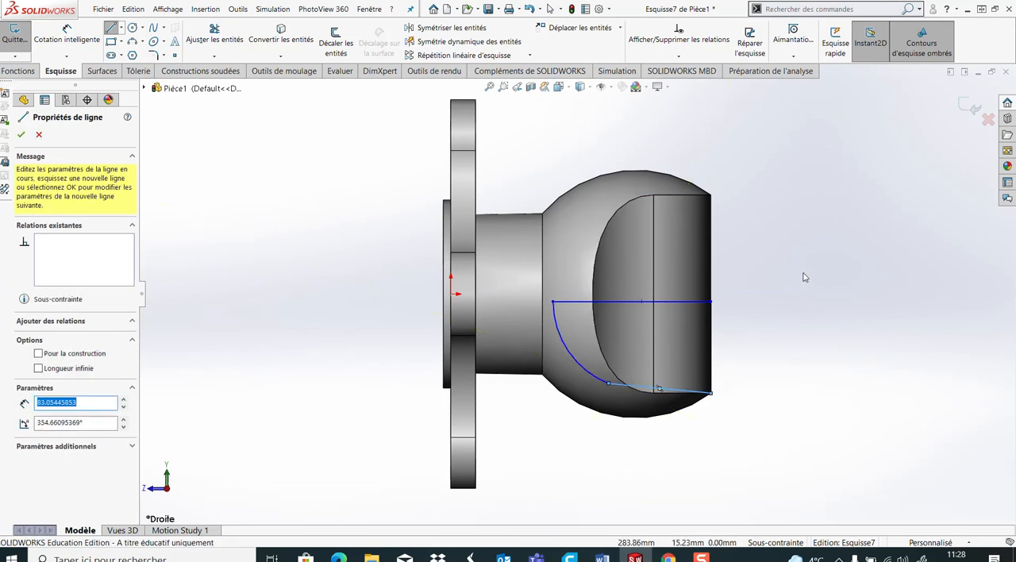
{"action": "left_click", "coordinate": [23, 134]}
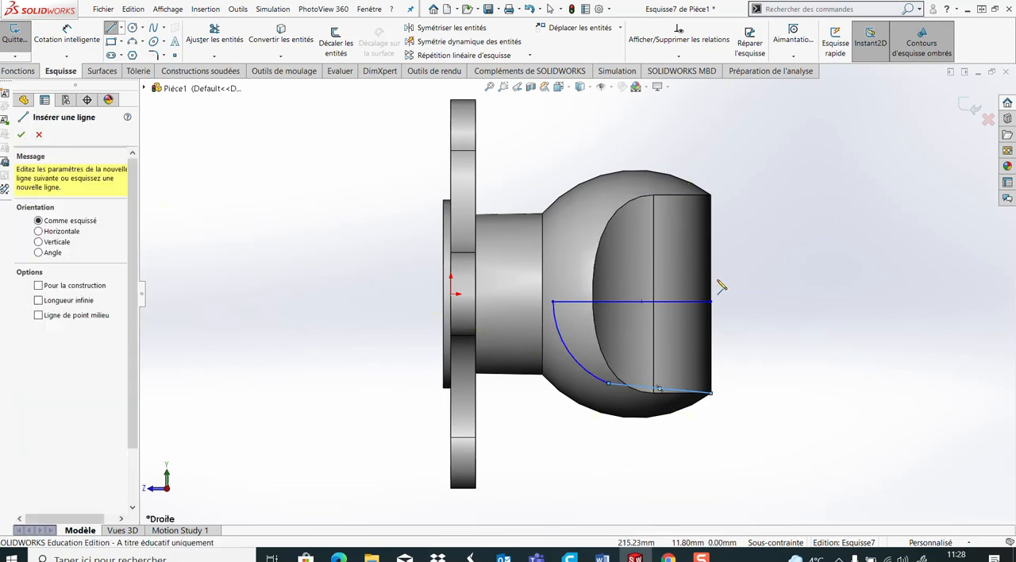
{"action": "left_click", "coordinate": [792, 277]}
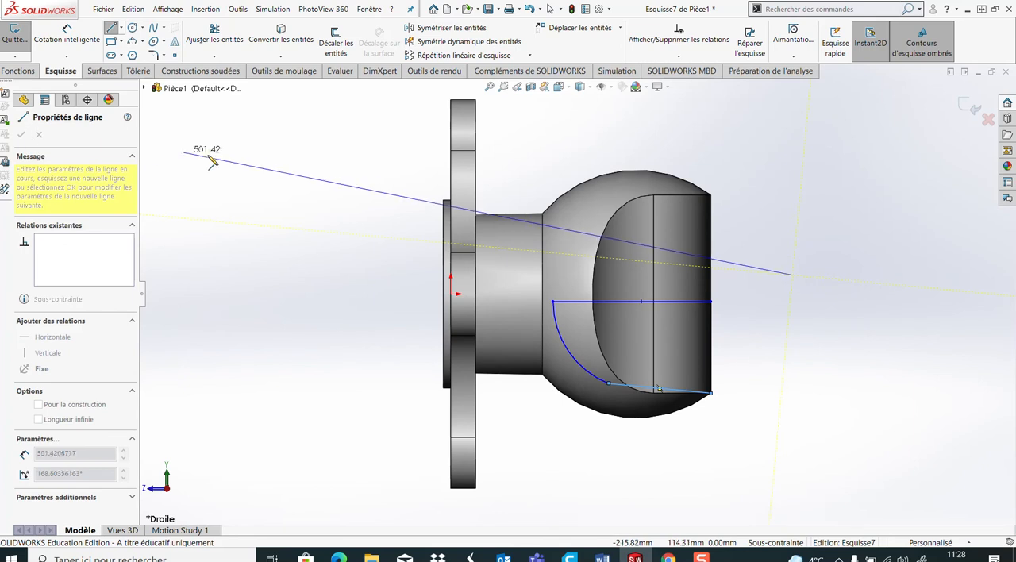
{"action": "key", "text": "Escape"}
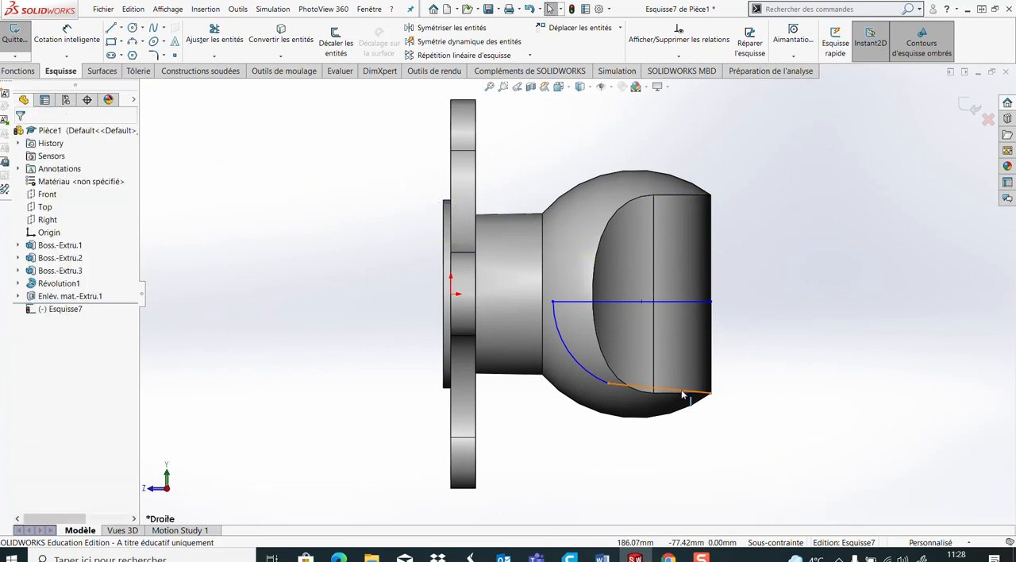
Make the profile's outer closing line horizontal and tangent to the arc
{"action": "left_click", "coordinate": [682, 391]}
{"action": "left_click", "coordinate": [712, 342]}
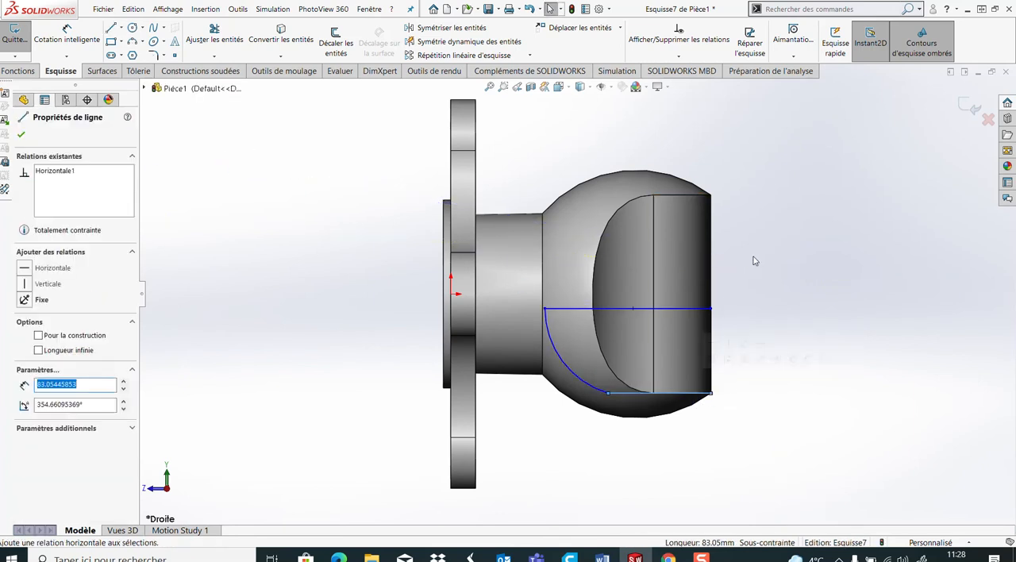
{"action": "key", "text": "Escape"}
{"action": "left_click", "coordinate": [609, 392]}
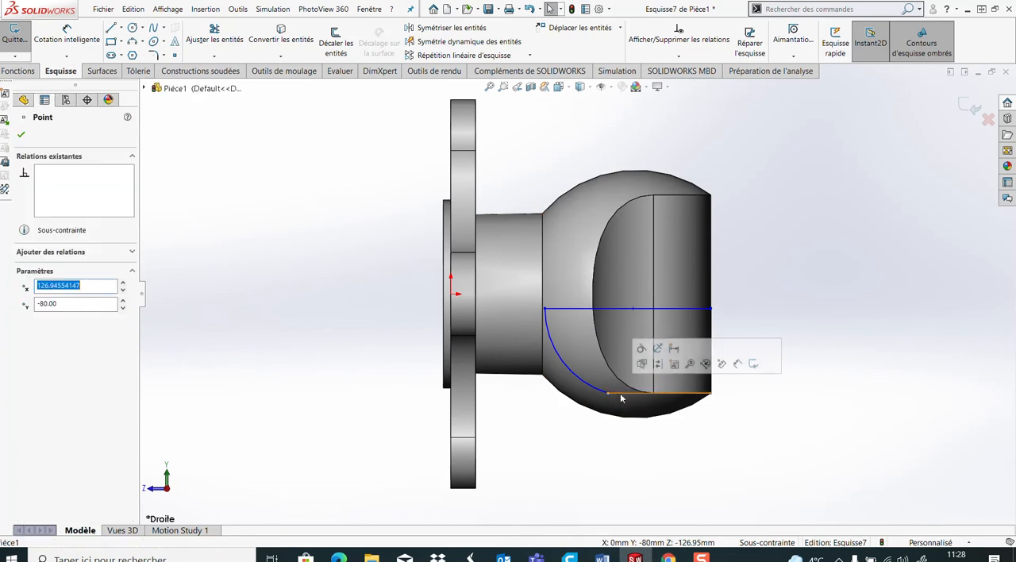
{"action": "left_click", "coordinate": [641, 363]}
{"action": "key", "text": "Escape"}
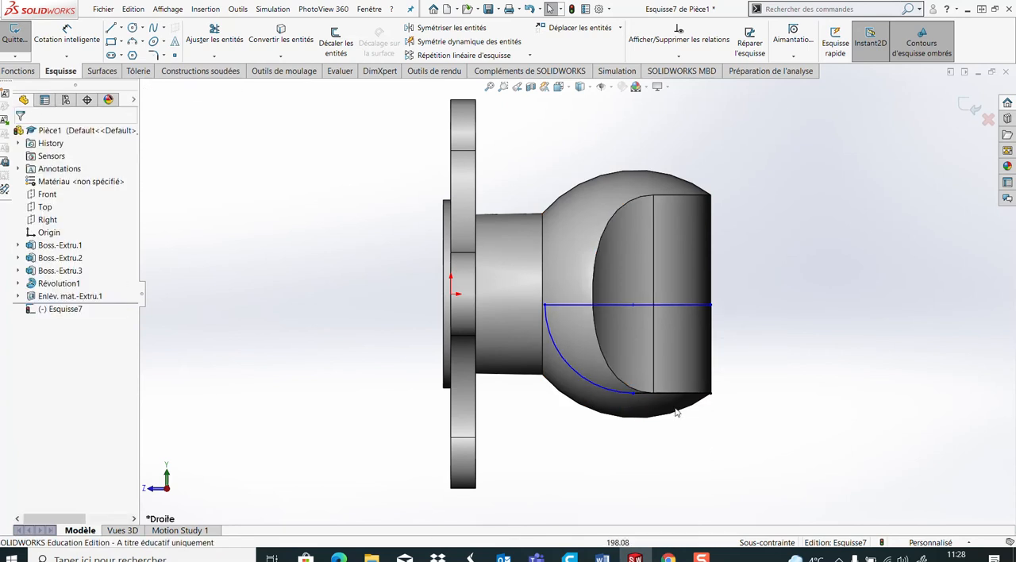
Align the axis line's inner endpoint with the origin using a horizontal relation
{"action": "left_click", "coordinate": [547, 309]}
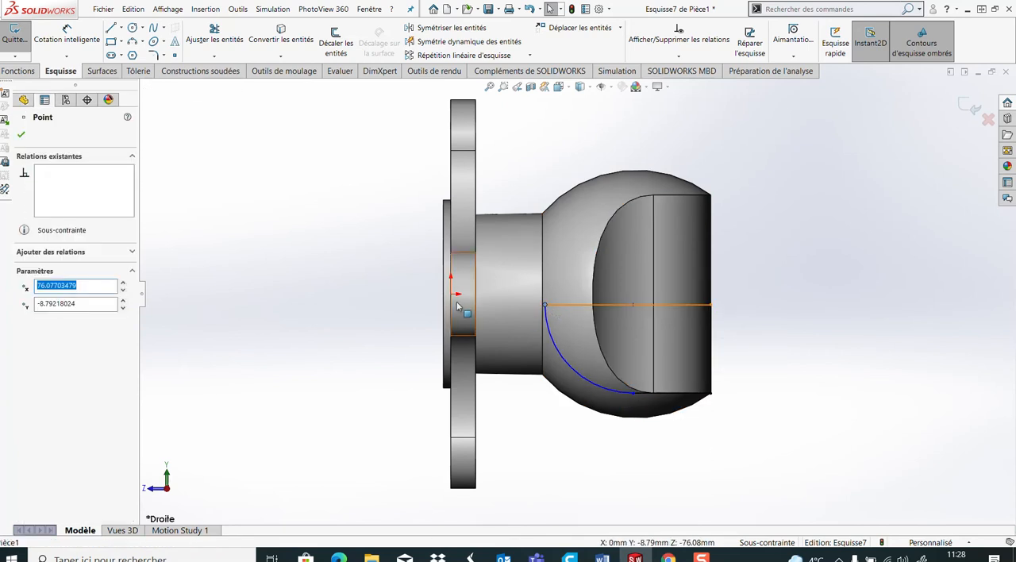
{"action": "left_click", "coordinate": [451, 294], "text": "ctrl"}
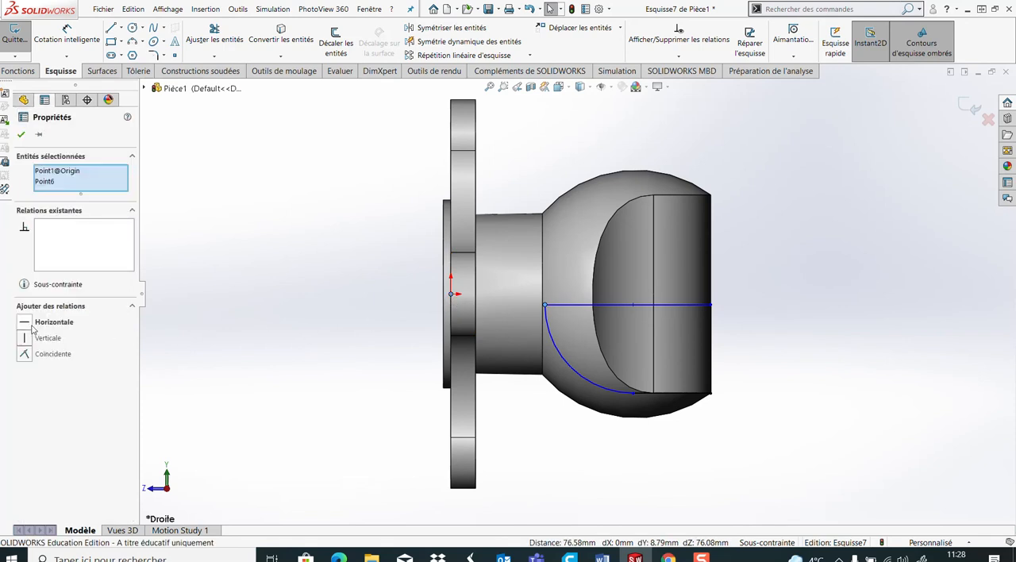
{"action": "left_click", "coordinate": [30, 325]}
{"action": "left_click", "coordinate": [433, 349]}
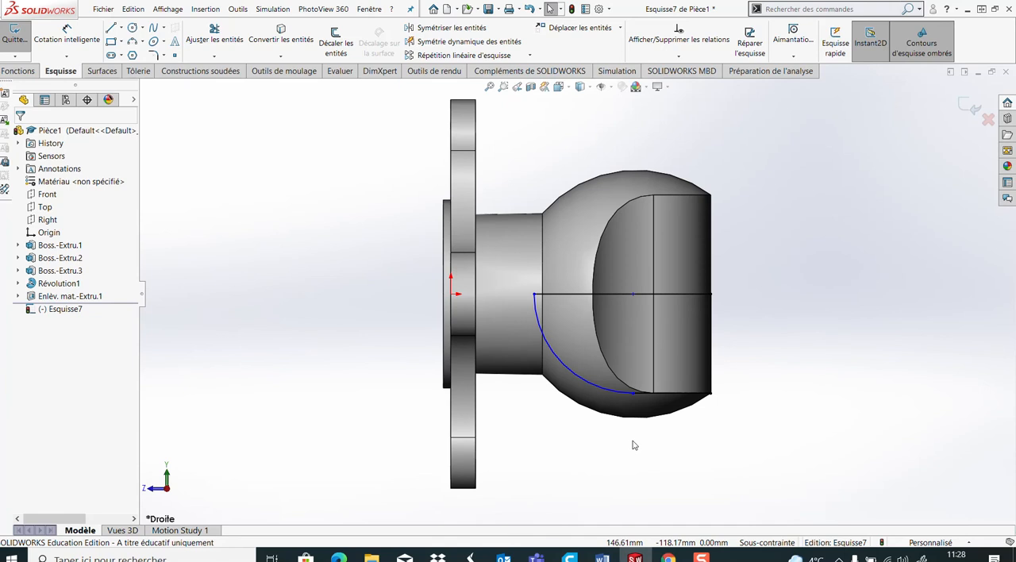
Try to add a radius dimension to the profile's arc
{"action": "left_click", "coordinate": [66, 36]}
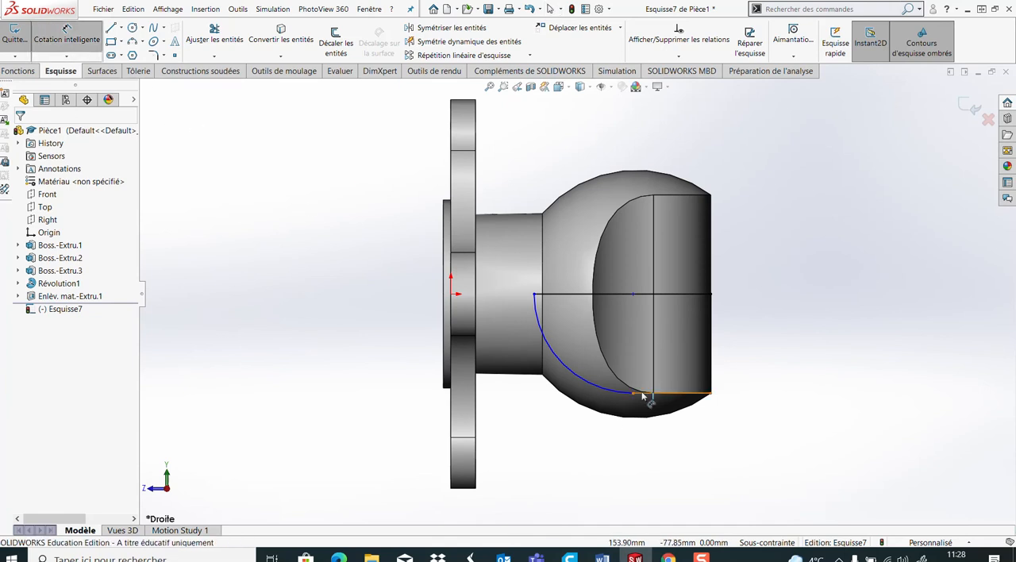
{"action": "left_click", "coordinate": [573, 379]}
{"action": "left_click", "coordinate": [393, 476]}
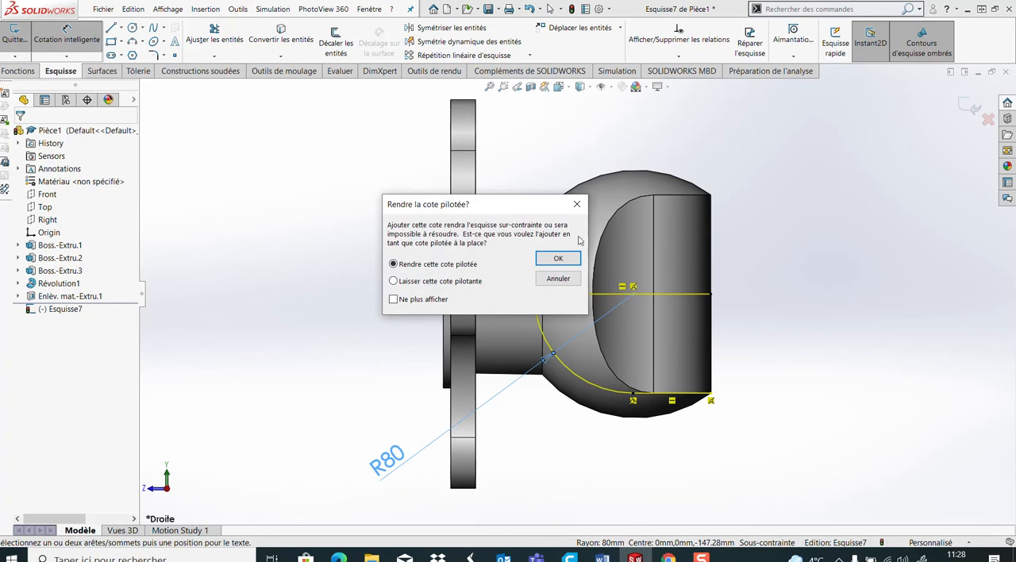
{"action": "left_click", "coordinate": [558, 278]}
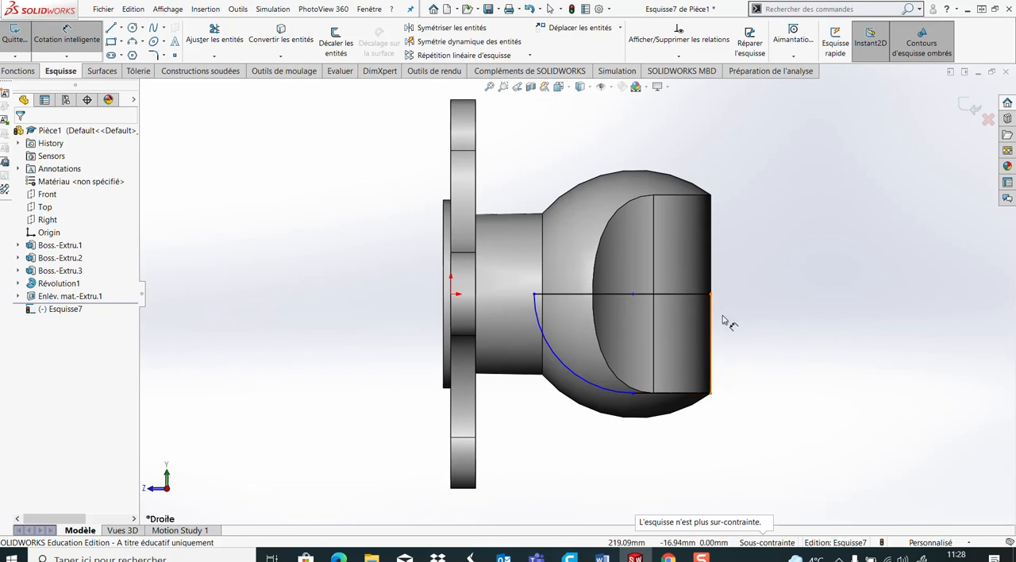
{"action": "left_click", "coordinate": [580, 377]}
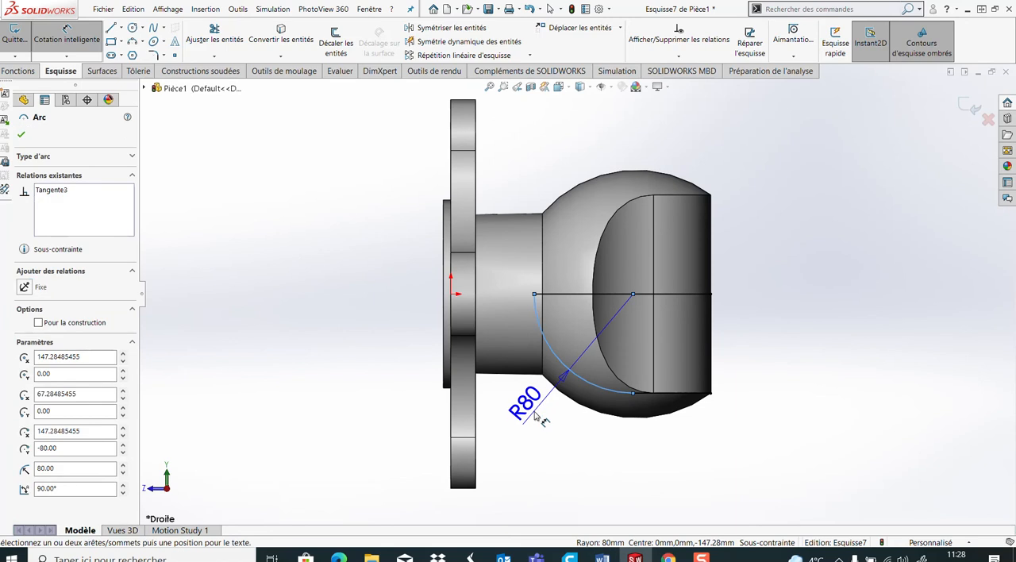
{"action": "key", "text": "Escape"}
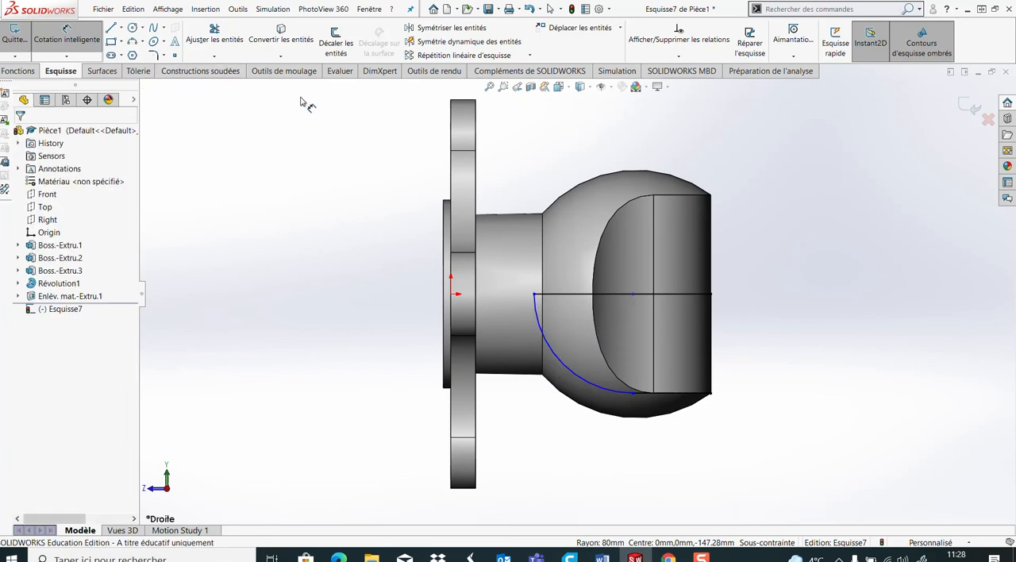
Dimension the distance from the flange's underside to the arc's centre as 150 mm
{"action": "left_click", "coordinate": [633, 295]}
{"action": "left_click", "coordinate": [452, 191]}
{"action": "scroll", "coordinate": [498, 228], "scroll_direction": "up", "scroll_amount": 2}
{"action": "left_click", "coordinate": [532, 136]}
{"action": "type", "text": "150"}
{"action": "key", "text": "Return"}
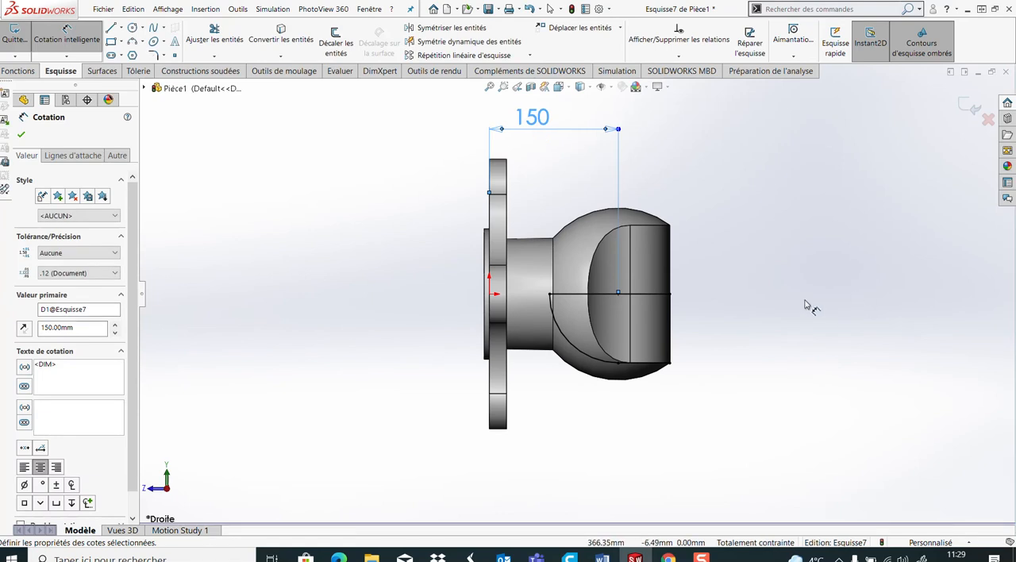
Cut the hollow in the sphere by revolving the arc profile 360 degrees about its horizontal axis line
{"action": "middle_click_drag", "start_coordinate": [755, 335], "coordinate": [746, 294]}
{"action": "left_click", "coordinate": [17, 70]}
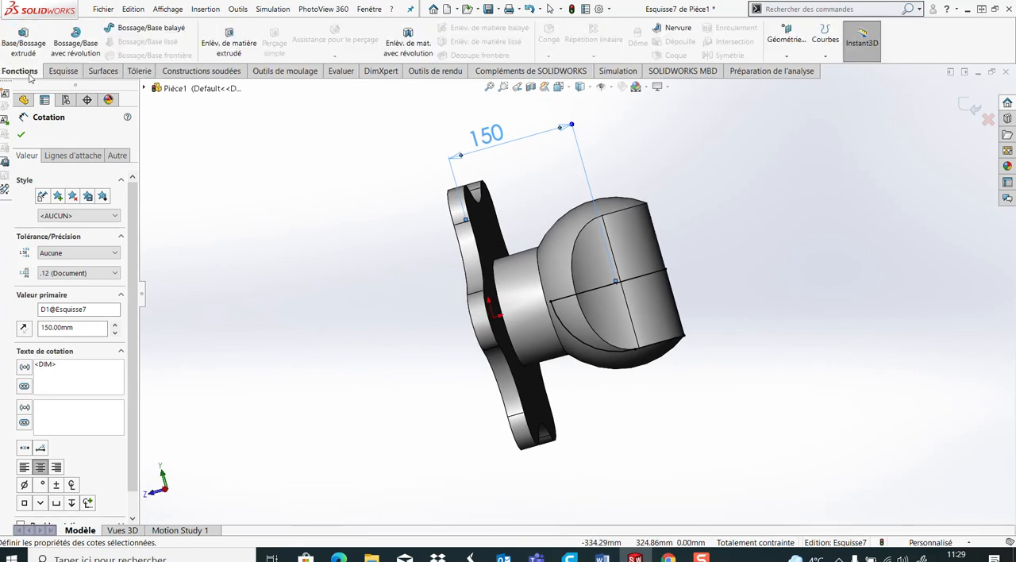
{"action": "left_click", "coordinate": [407, 45]}
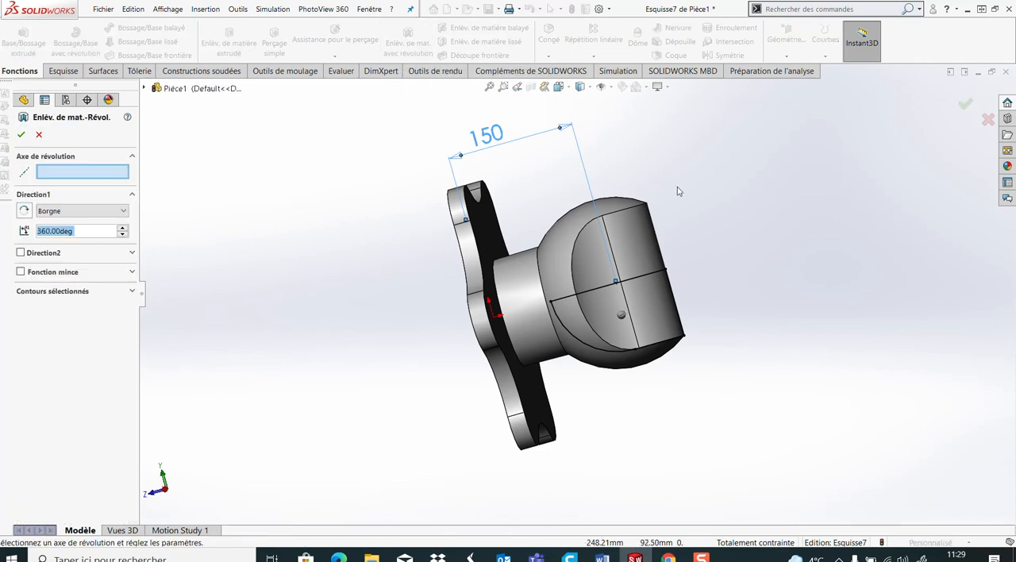
{"action": "left_click", "coordinate": [654, 278]}
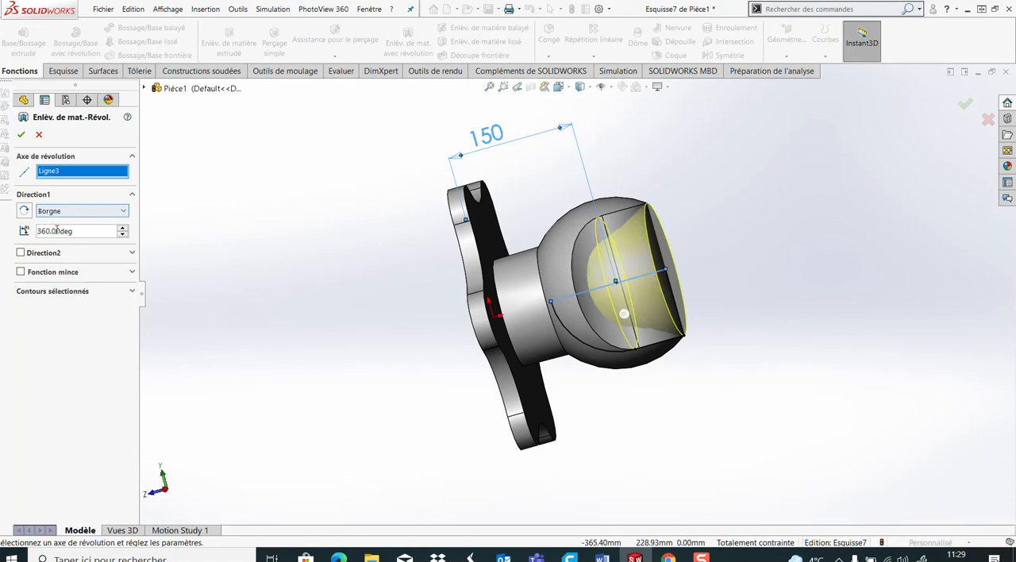
{"action": "left_click", "coordinate": [20, 134]}
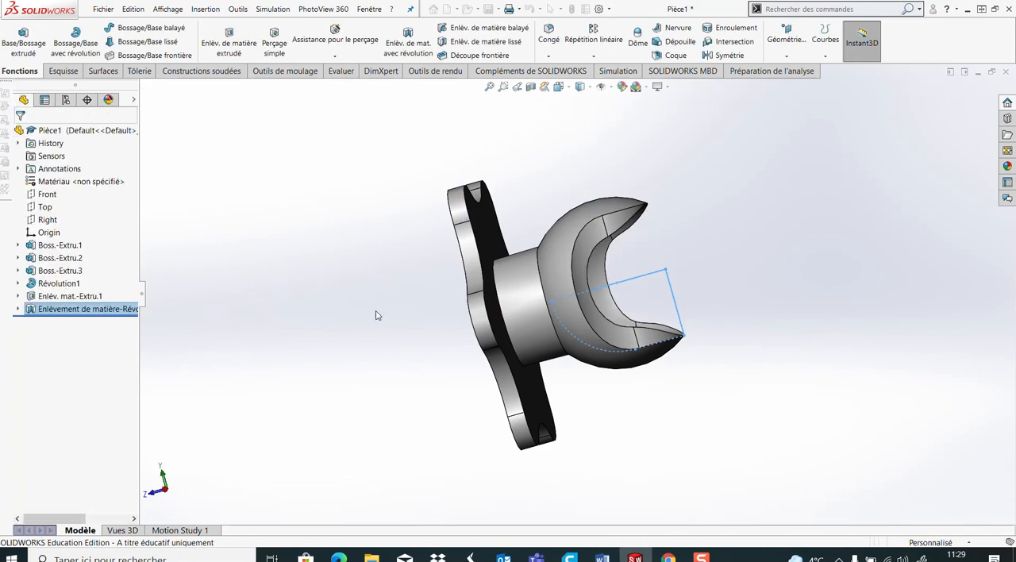
{"action": "left_click", "coordinate": [334, 299]}
{"action": "mouse_move", "coordinate": [637, 389]}
{"action": "middle_mouse_down"}
{"action": "mouse_move", "coordinate": [631, 337]}
{"action": "mouse_move", "coordinate": [617, 471]}
{"action": "mouse_move", "coordinate": [621, 376]}
{"action": "mouse_move", "coordinate": [602, 362]}
{"action": "mouse_move", "coordinate": [610, 369]}
{"action": "middle_mouse_up"}
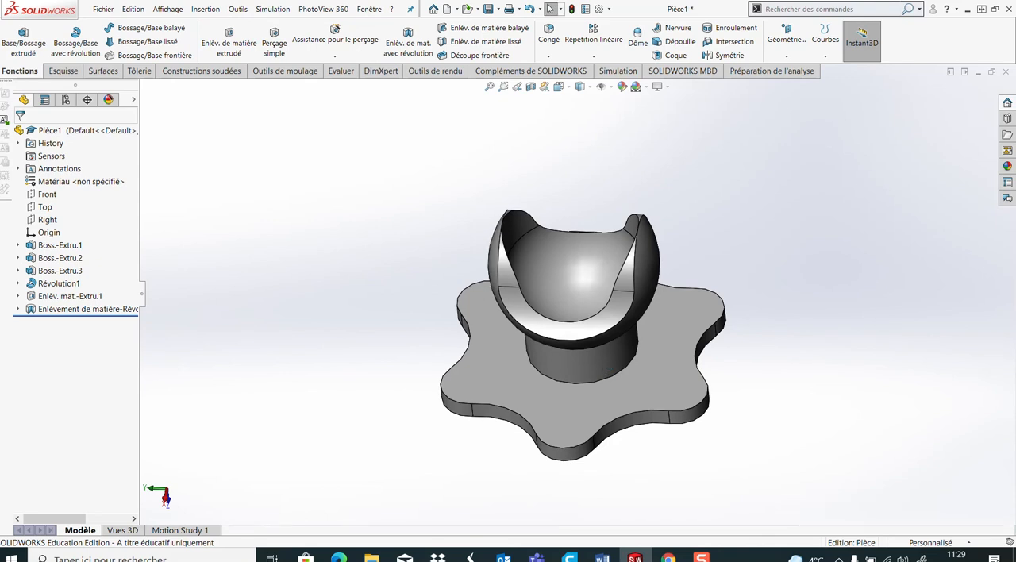
Create a reference plane offset 70 mm from the Top plane
{"action": "left_click", "coordinate": [602, 558]}
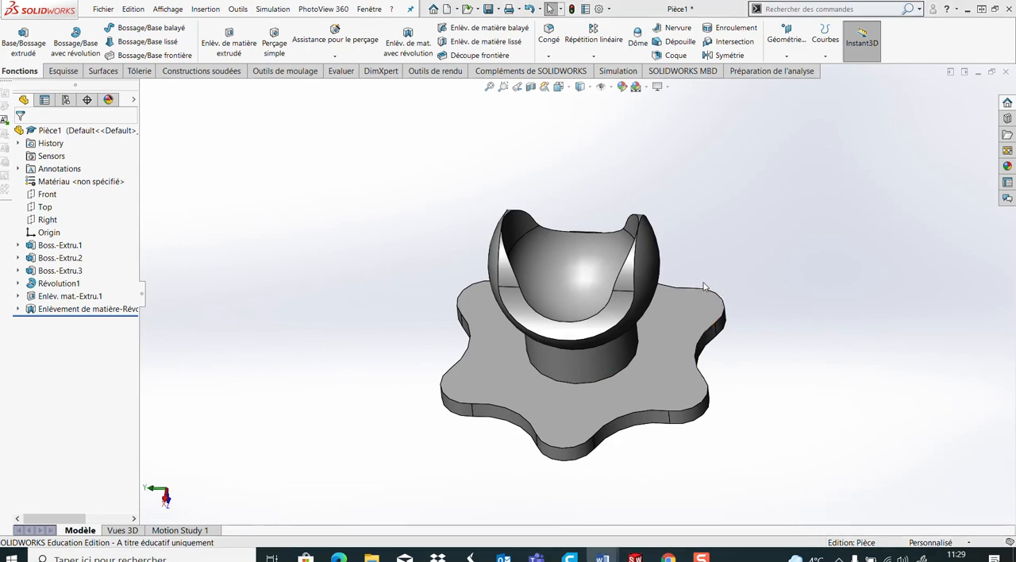
{"action": "middle_click_drag", "start_coordinate": [687, 206], "coordinate": [702, 238]}
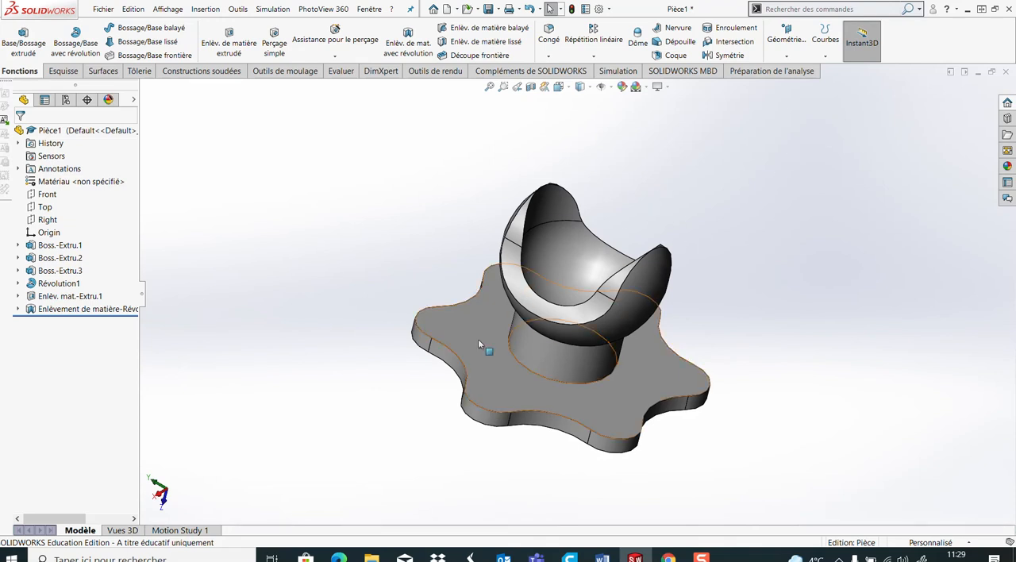
{"action": "left_click", "coordinate": [44, 208]}
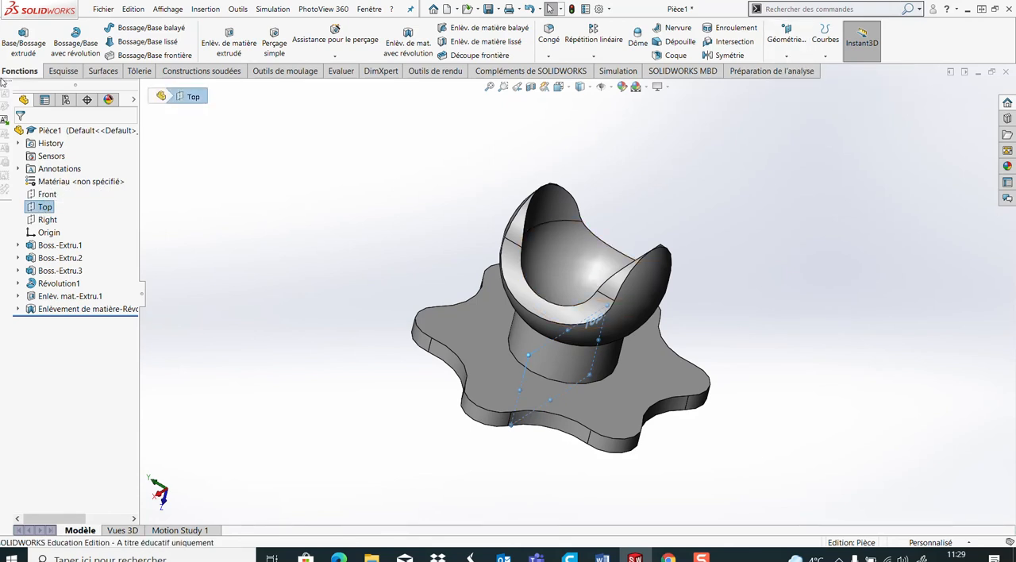
{"action": "left_click", "coordinate": [788, 60]}
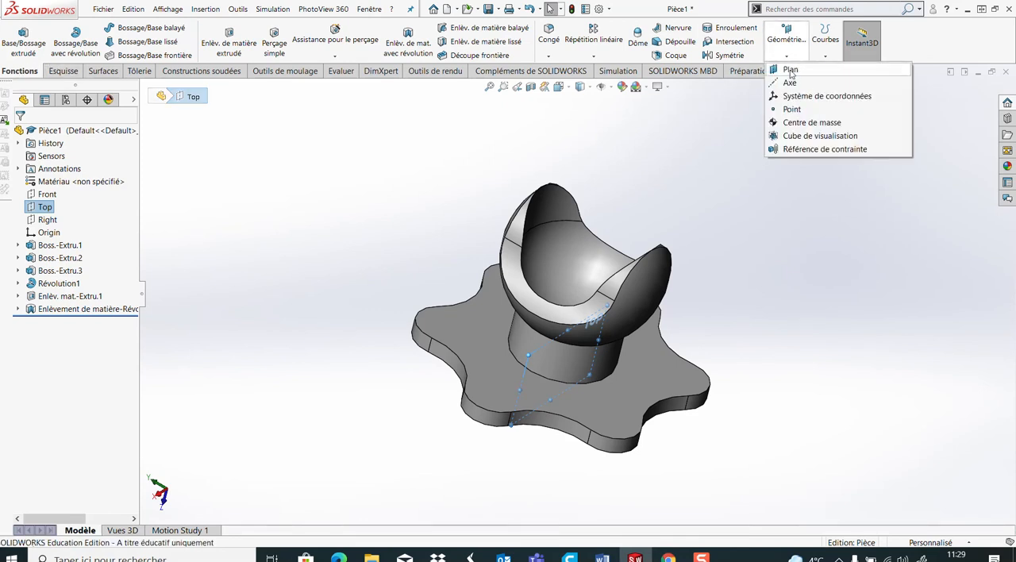
{"action": "left_click", "coordinate": [790, 70]}
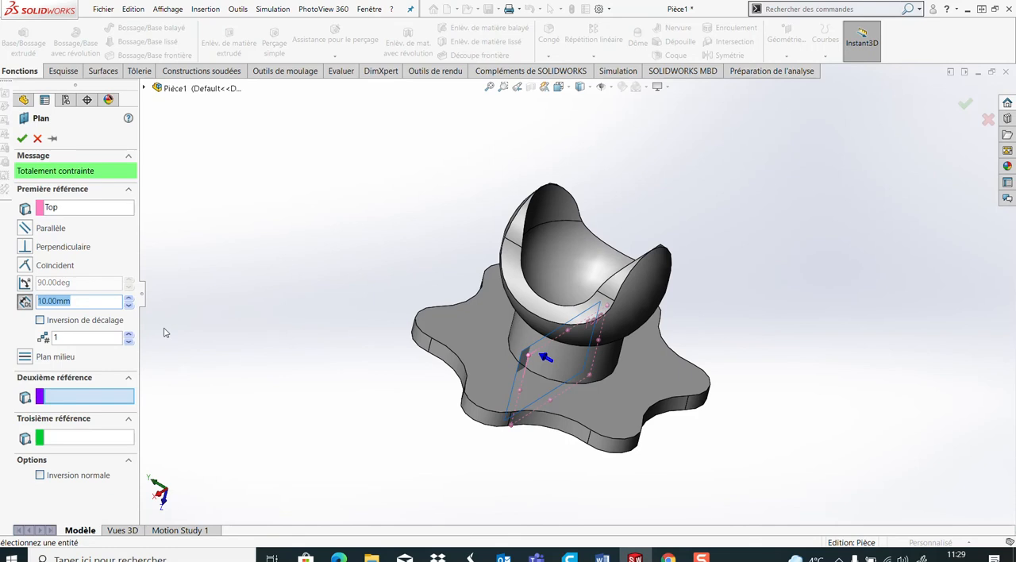
{"action": "type", "text": "70"}
{"action": "key", "text": "Return"}
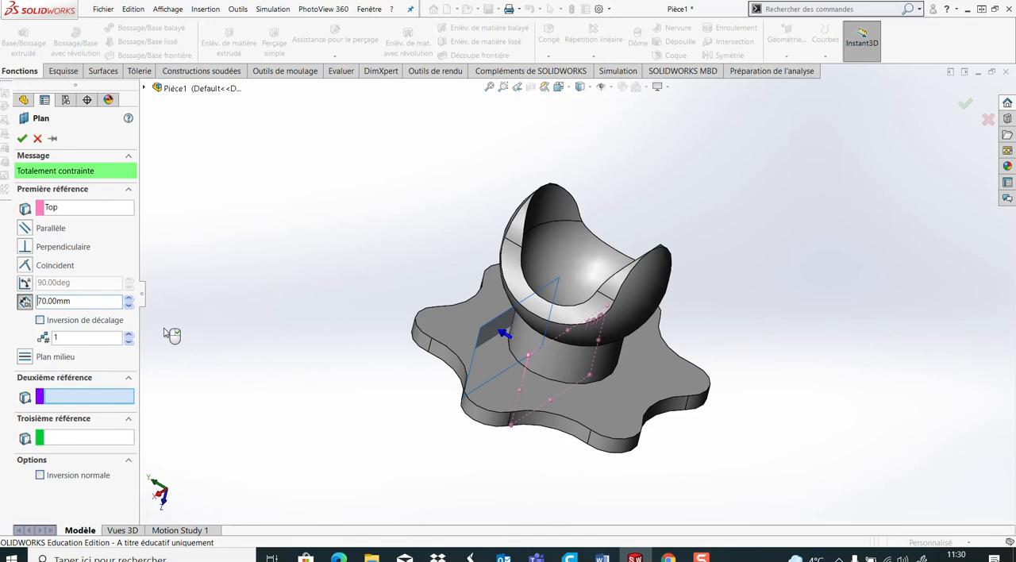
{"action": "right_click", "coordinate": [166, 333]}
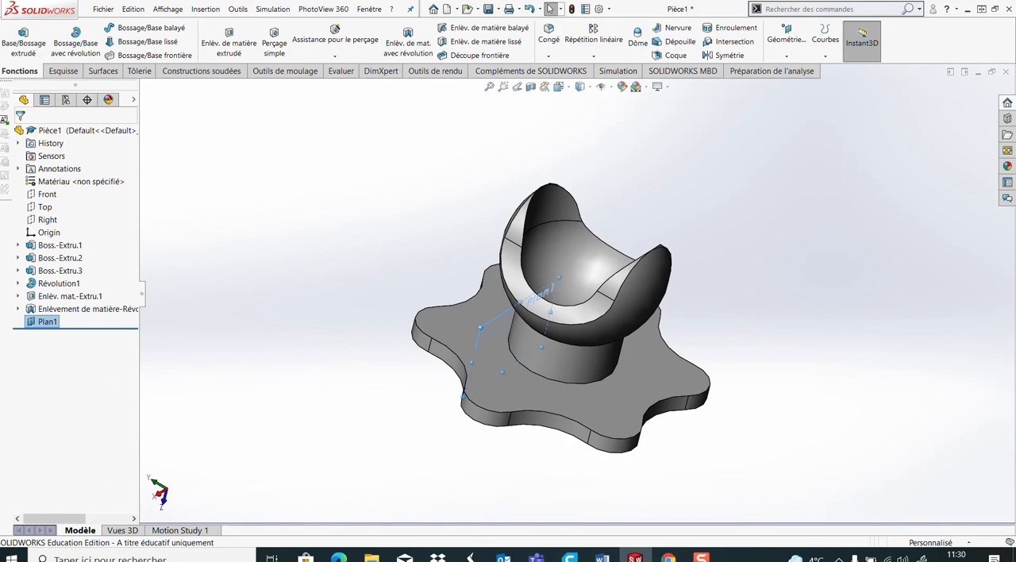
Enlarge the offset plane's displayed outline so it extends past both sides of the sphere
{"action": "middle_click_drag", "start_coordinate": [421, 424], "coordinate": [354, 386]}
{"action": "left_click_drag", "start_coordinate": [657, 322], "coordinate": [685, 145]}
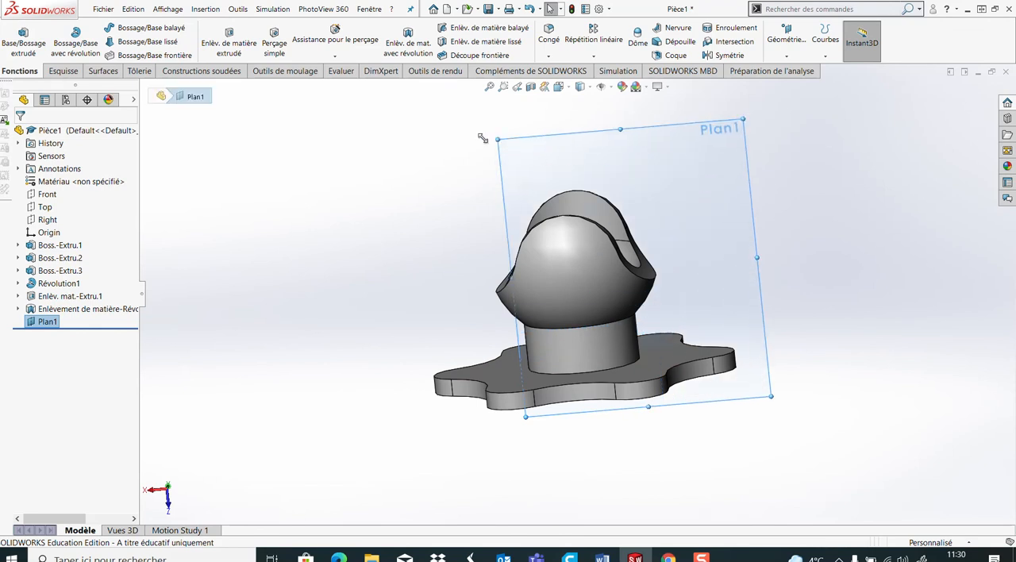
{"action": "left_click_drag", "start_coordinate": [495, 138], "coordinate": [361, 135]}
{"action": "middle_click_drag", "start_coordinate": [490, 349], "coordinate": [577, 319]}
{"action": "left_click", "coordinate": [783, 241]}
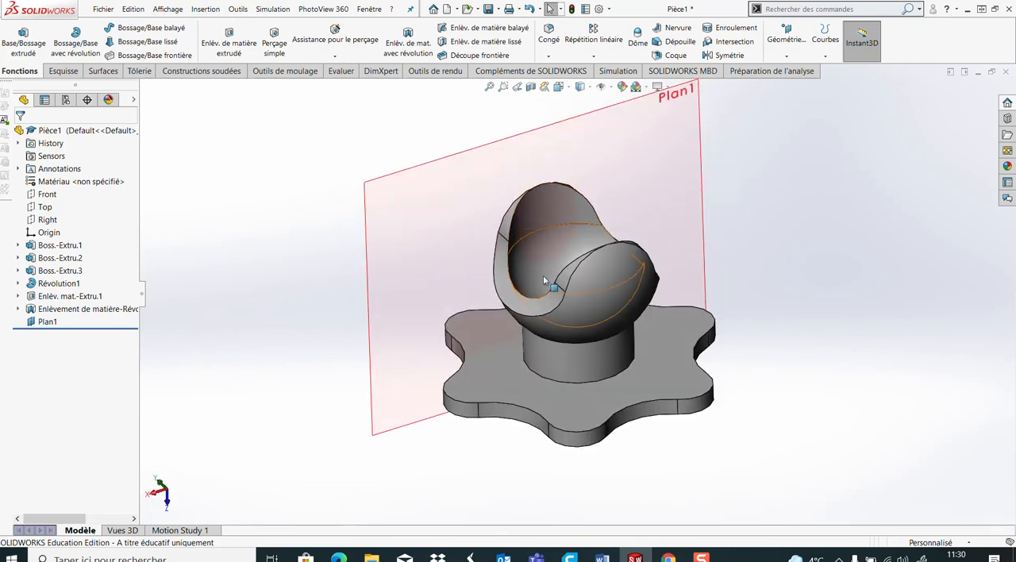
After checking the drawing, create an intersection split line where the 70 mm offset plane crosses the two inner faces of the hollowed sphere
{"action": "left_click", "coordinate": [666, 532]}
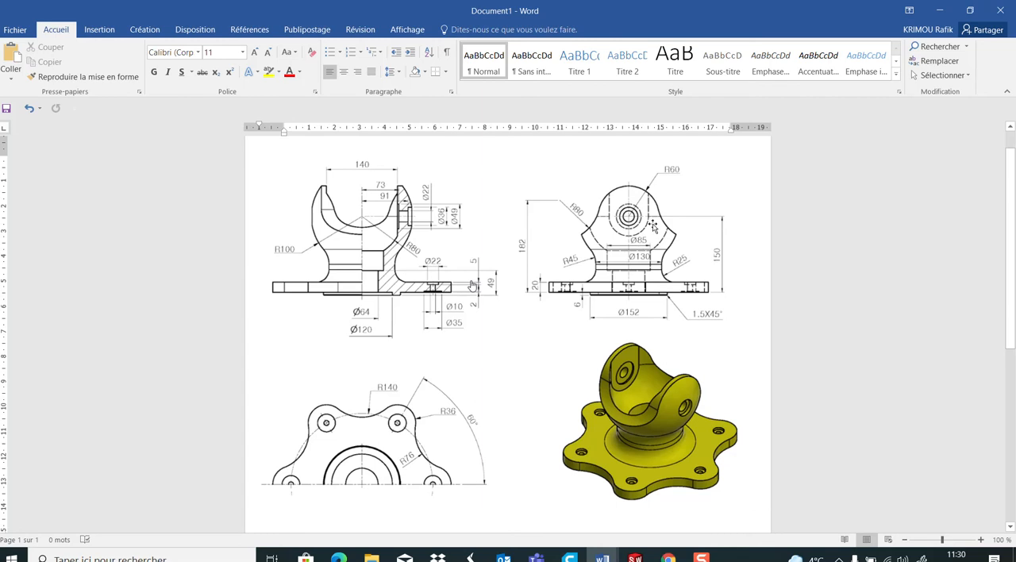
{"action": "left_click", "coordinate": [635, 558]}
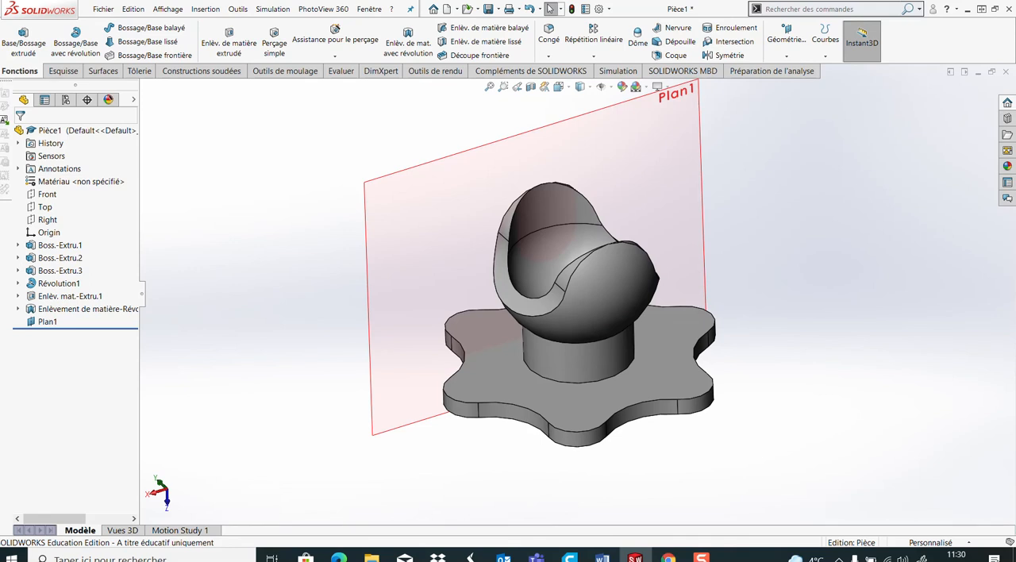
{"action": "left_click", "coordinate": [824, 58]}
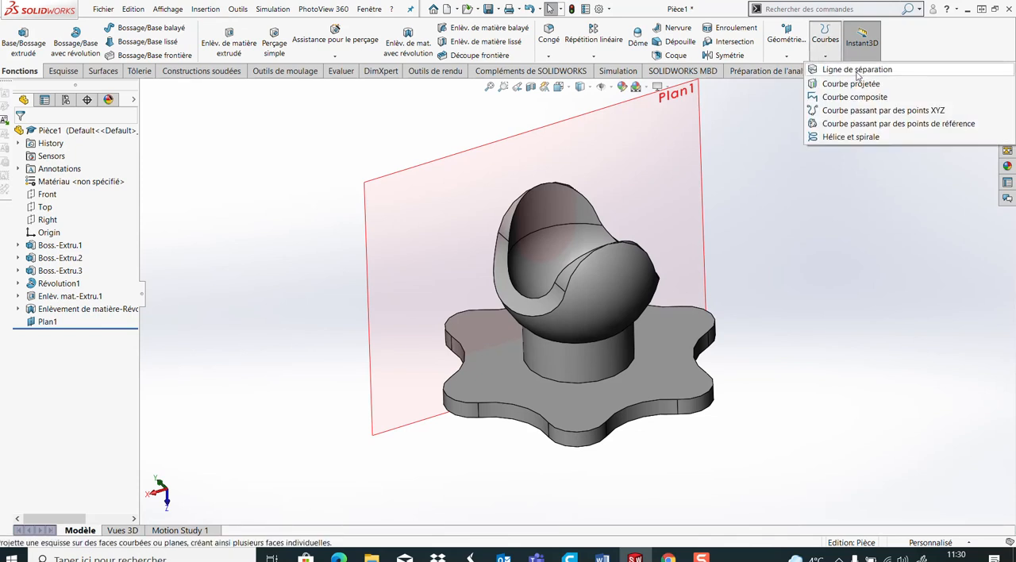
{"action": "left_click", "coordinate": [857, 70]}
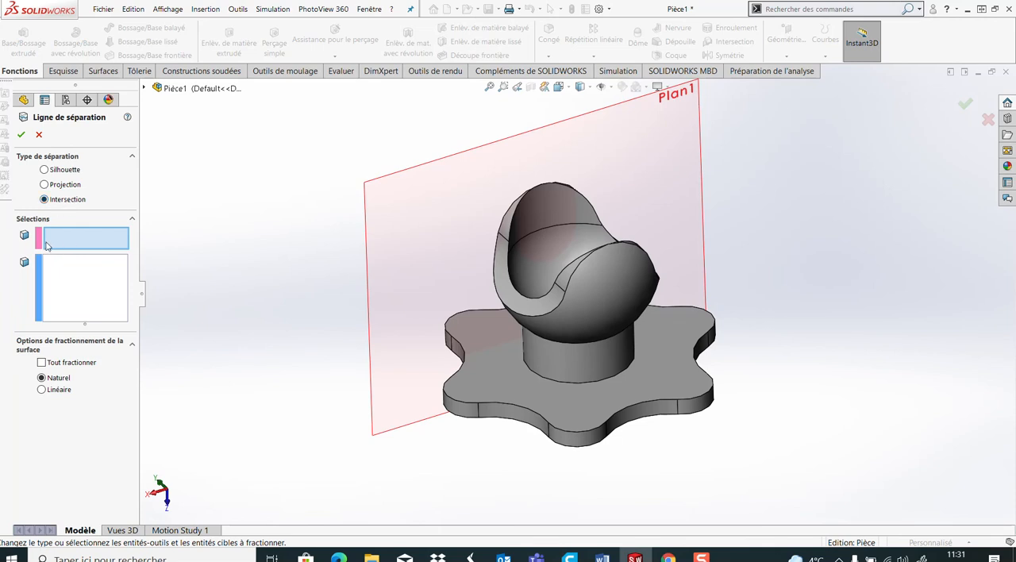
{"action": "left_click", "coordinate": [682, 189]}
{"action": "left_click", "coordinate": [75, 285]}
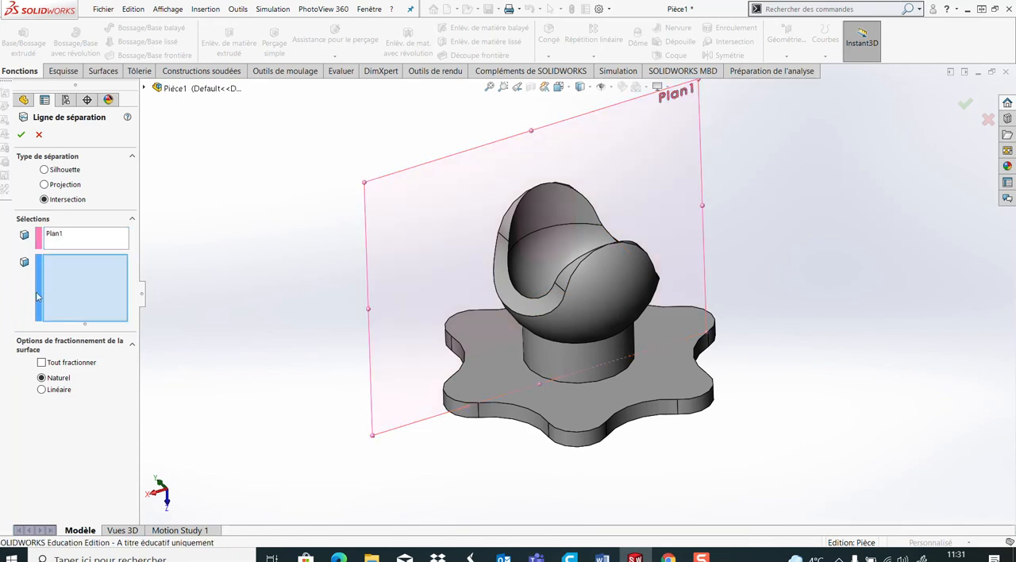
{"action": "left_click", "coordinate": [554, 212]}
{"action": "left_click", "coordinate": [567, 247]}
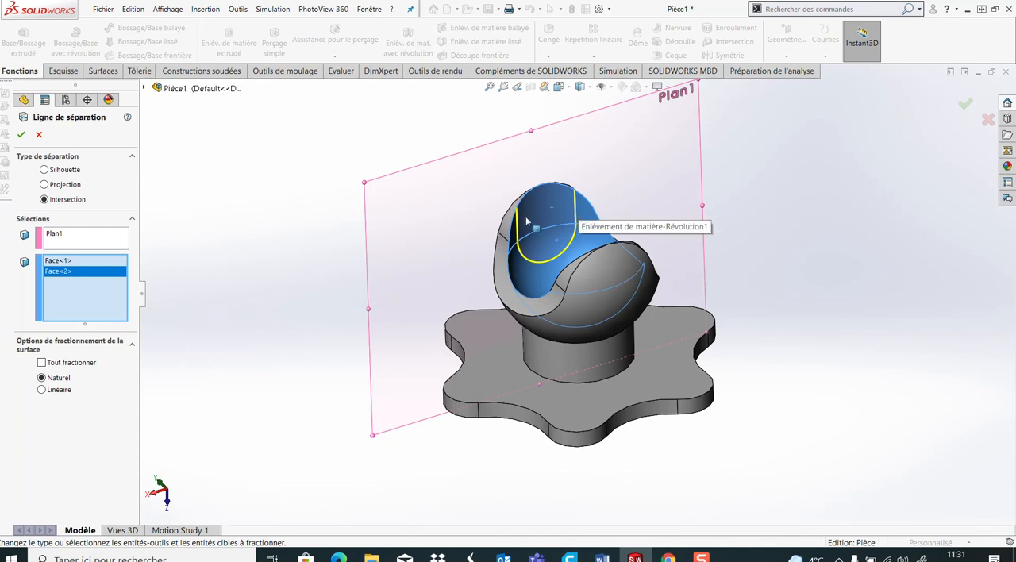
{"action": "left_click", "coordinate": [21, 134]}
{"action": "left_click", "coordinate": [212, 208]}
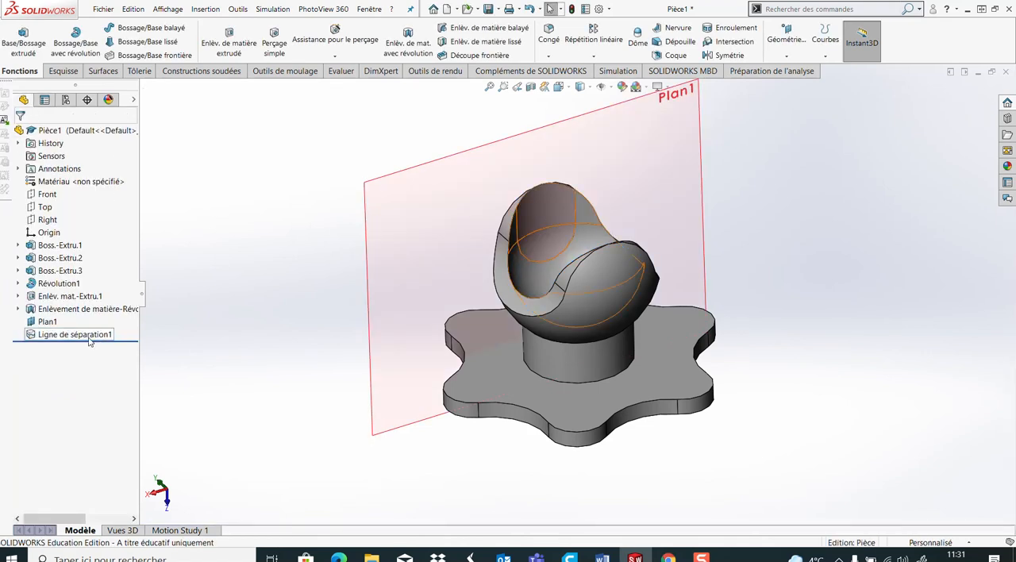
{"action": "middle_click_drag", "start_coordinate": [238, 356], "coordinate": [247, 338]}
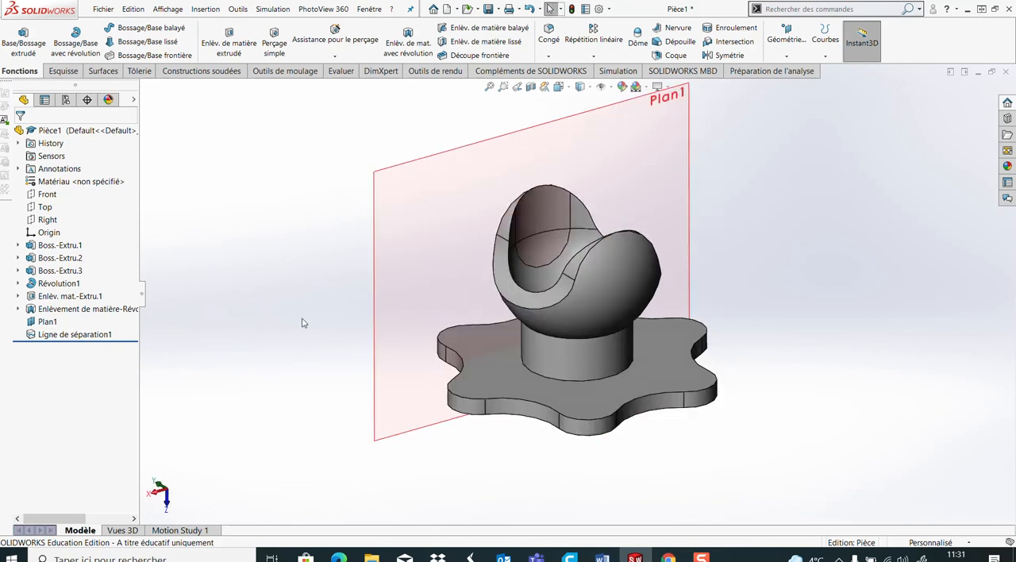
{"action": "left_click", "coordinate": [569, 206]}
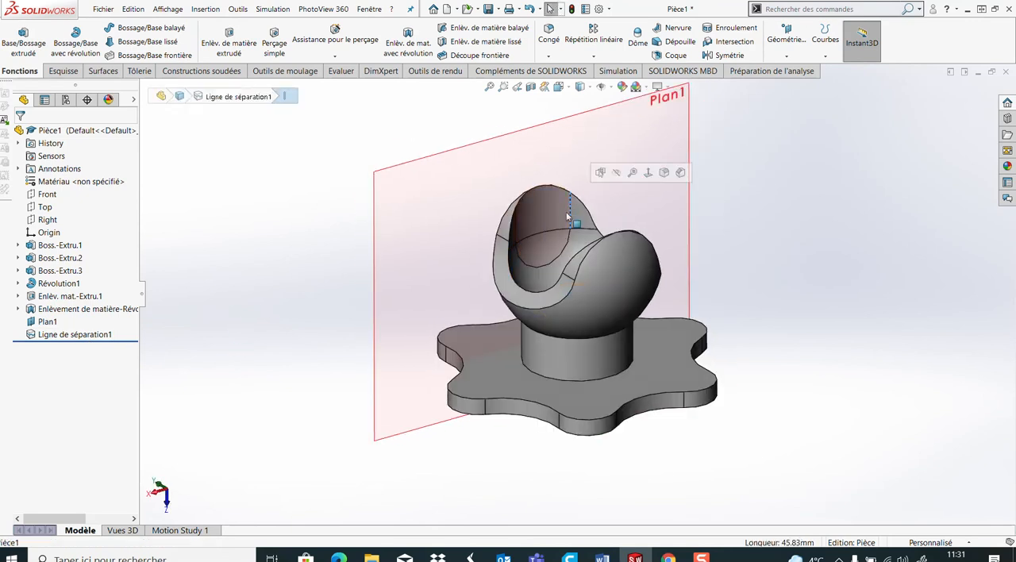
{"action": "left_click", "coordinate": [278, 228]}
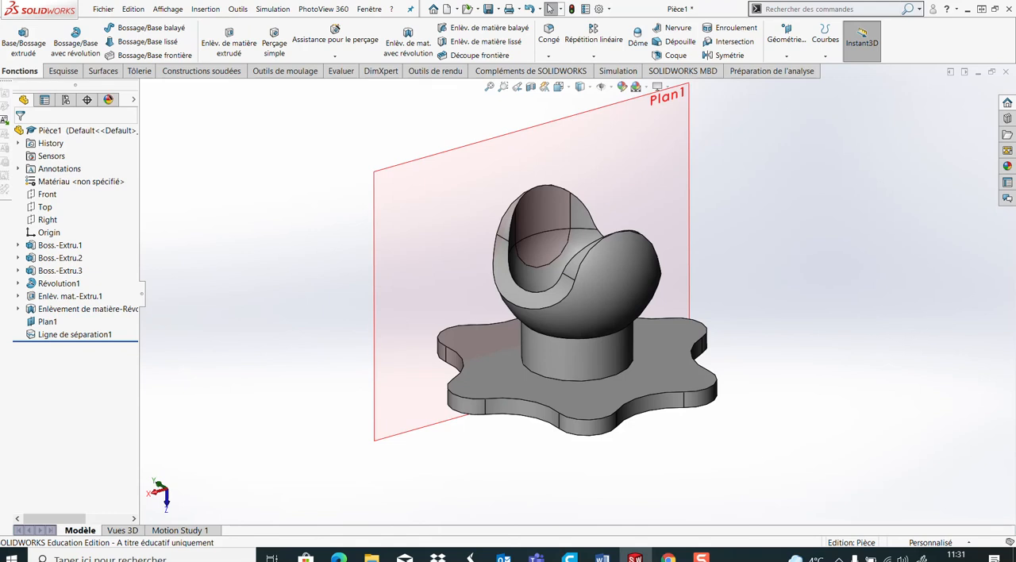
Start a sketch on the offset plane and convert the split line edges and the upper rim arc into a closed profile
{"action": "left_click", "coordinate": [641, 178]}
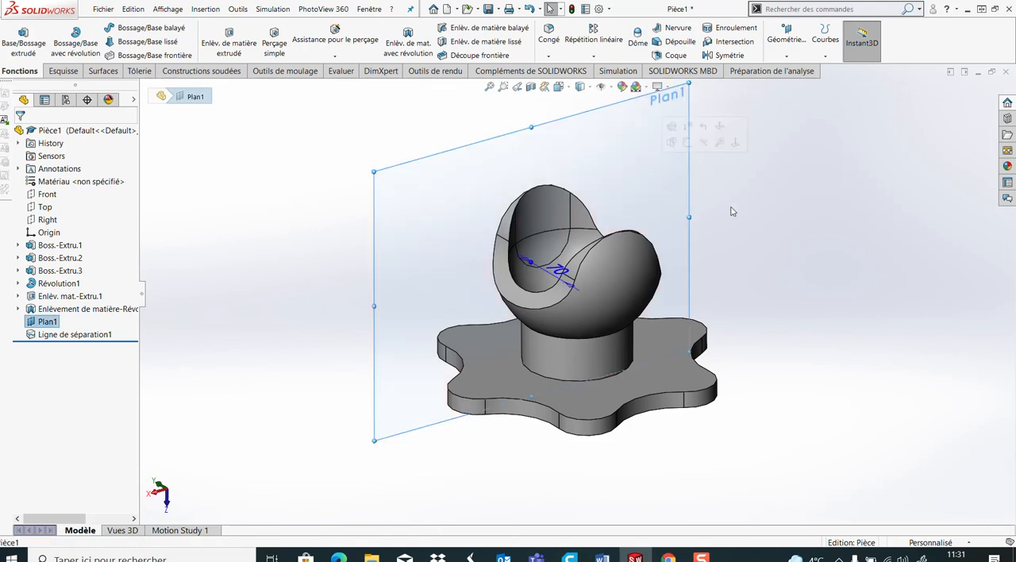
{"action": "left_click", "coordinate": [64, 71]}
{"action": "left_click", "coordinate": [15, 39]}
{"action": "mouse_move", "coordinate": [803, 374]}
{"action": "middle_mouse_down"}
{"action": "mouse_move", "coordinate": [744, 315]}
{"action": "mouse_move", "coordinate": [576, 357]}
{"action": "mouse_move", "coordinate": [555, 349]}
{"action": "mouse_move", "coordinate": [611, 397]}
{"action": "middle_mouse_up"}
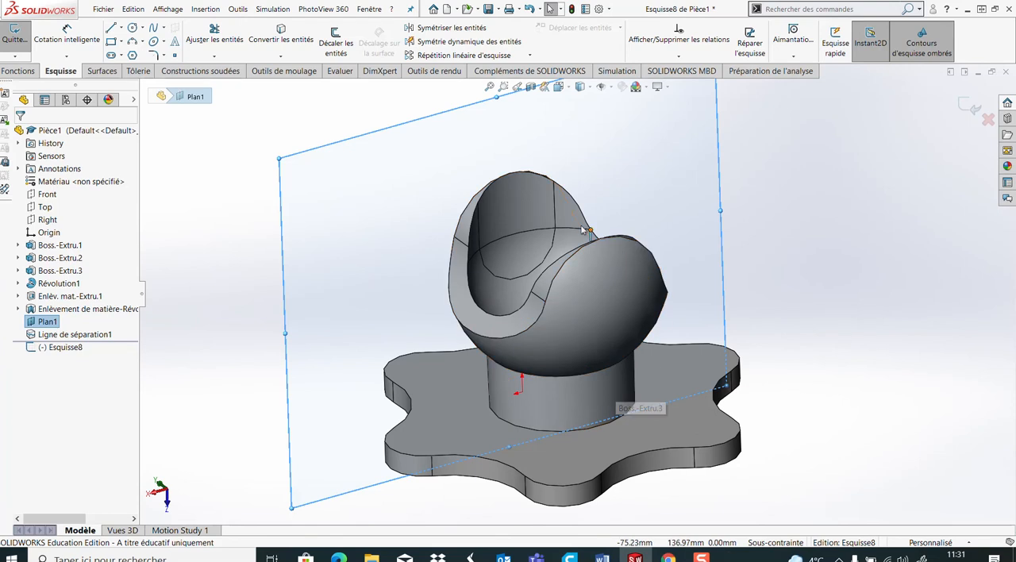
{"action": "left_click", "coordinate": [554, 216]}
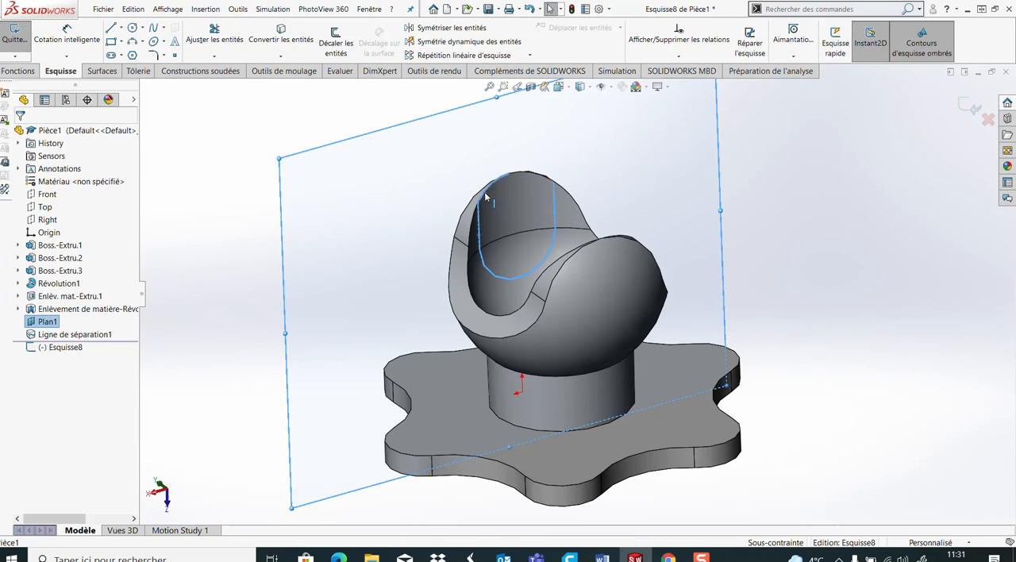
{"action": "left_click", "coordinate": [532, 176], "text": "ctrl"}
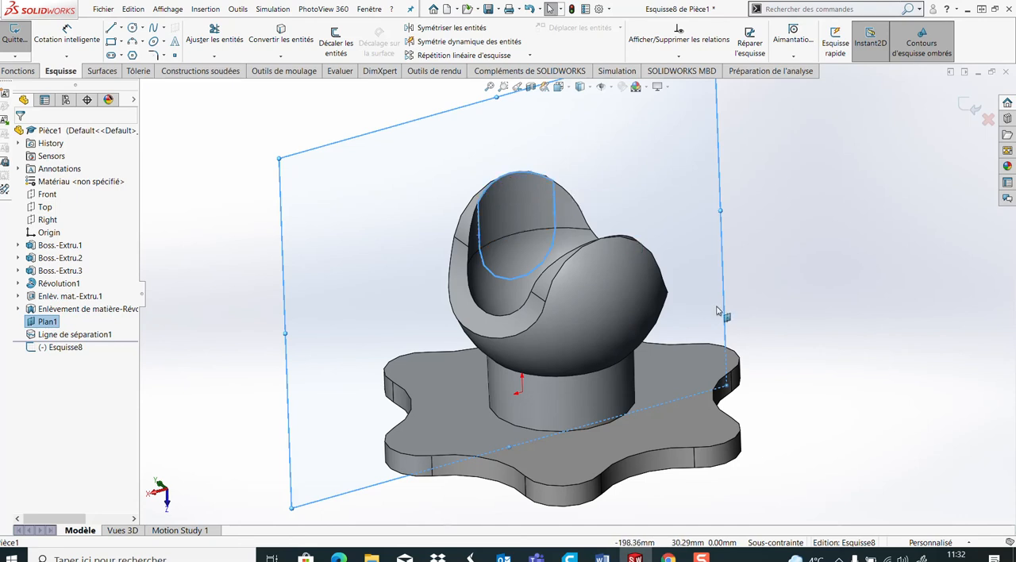
{"action": "left_click", "coordinate": [281, 36]}
{"action": "mouse_move", "coordinate": [399, 306]}
{"action": "middle_mouse_down"}
{"action": "mouse_move", "coordinate": [448, 358]}
{"action": "mouse_move", "coordinate": [377, 368]}
{"action": "mouse_move", "coordinate": [422, 416]}
{"action": "middle_mouse_up"}
{"action": "scroll", "coordinate": [481, 236], "scroll_direction": "down", "scroll_amount": 4}
{"action": "mouse_move", "coordinate": [542, 242]}
{"action": "middle_mouse_down"}
{"action": "mouse_move", "coordinate": [584, 130]}
{"action": "mouse_move", "coordinate": [595, 159]}
{"action": "mouse_move", "coordinate": [567, 193]}
{"action": "mouse_move", "coordinate": [540, 199]}
{"action": "mouse_move", "coordinate": [524, 161]}
{"action": "mouse_move", "coordinate": [554, 254]}
{"action": "mouse_move", "coordinate": [537, 156]}
{"action": "mouse_move", "coordinate": [545, 236]}
{"action": "mouse_move", "coordinate": [553, 227]}
{"action": "mouse_move", "coordinate": [542, 254]}
{"action": "mouse_move", "coordinate": [561, 267]}
{"action": "middle_mouse_up"}
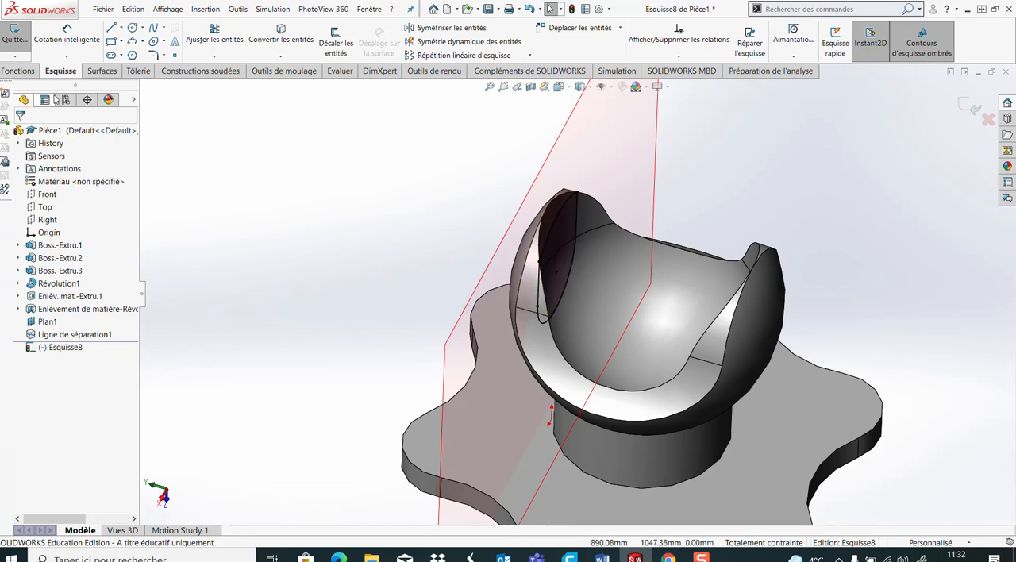
Extrude the converted profile up to the next surface, merging it with the yoke arm
{"action": "left_click", "coordinate": [17, 71]}
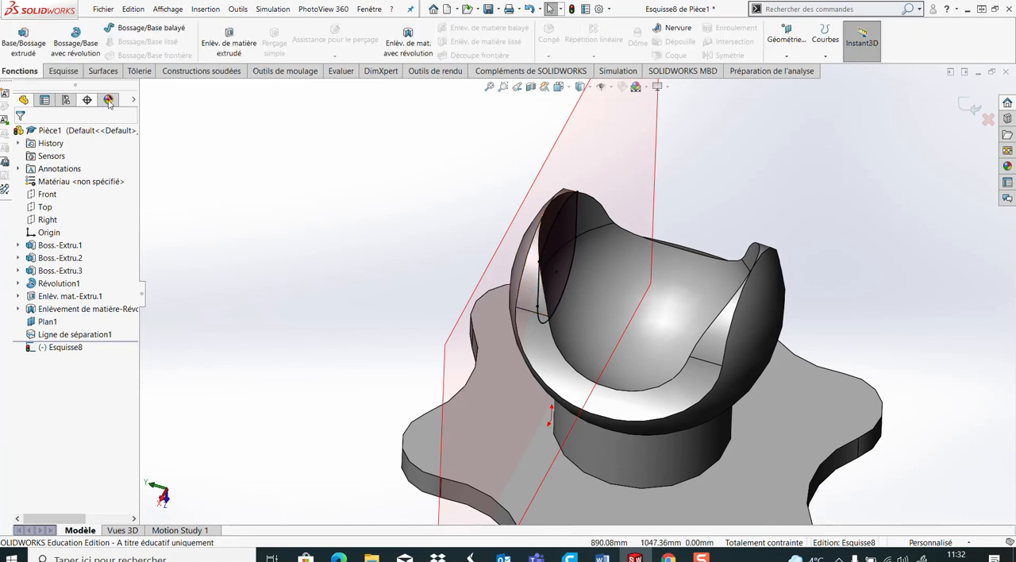
{"action": "left_click", "coordinate": [23, 48]}
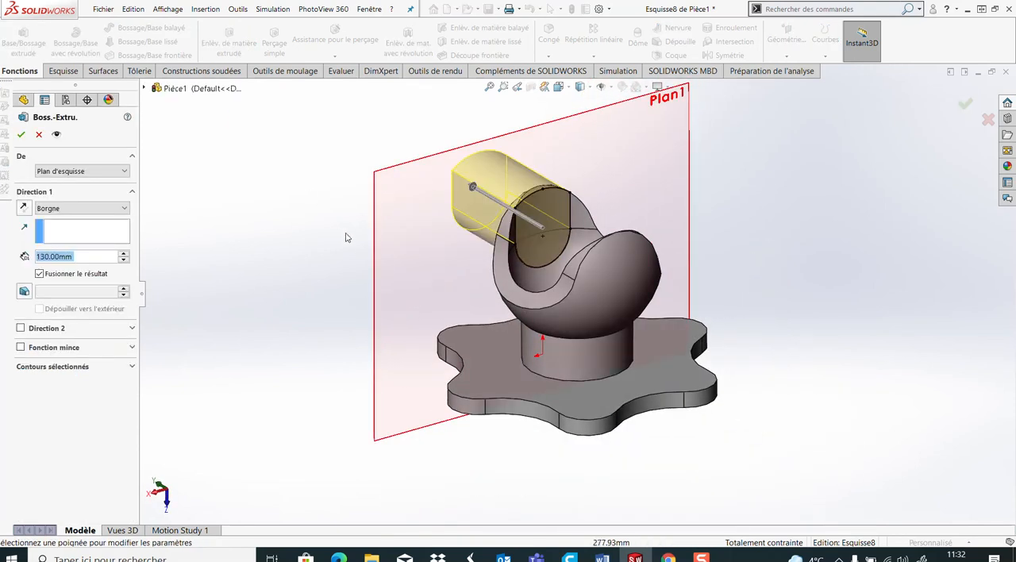
{"action": "left_click", "coordinate": [88, 210]}
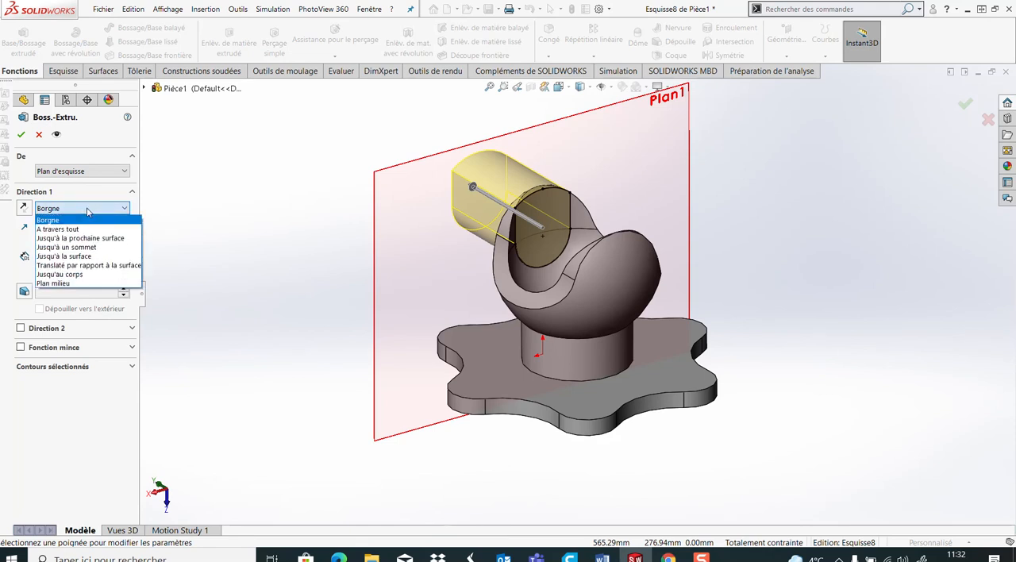
{"action": "left_click", "coordinate": [101, 239]}
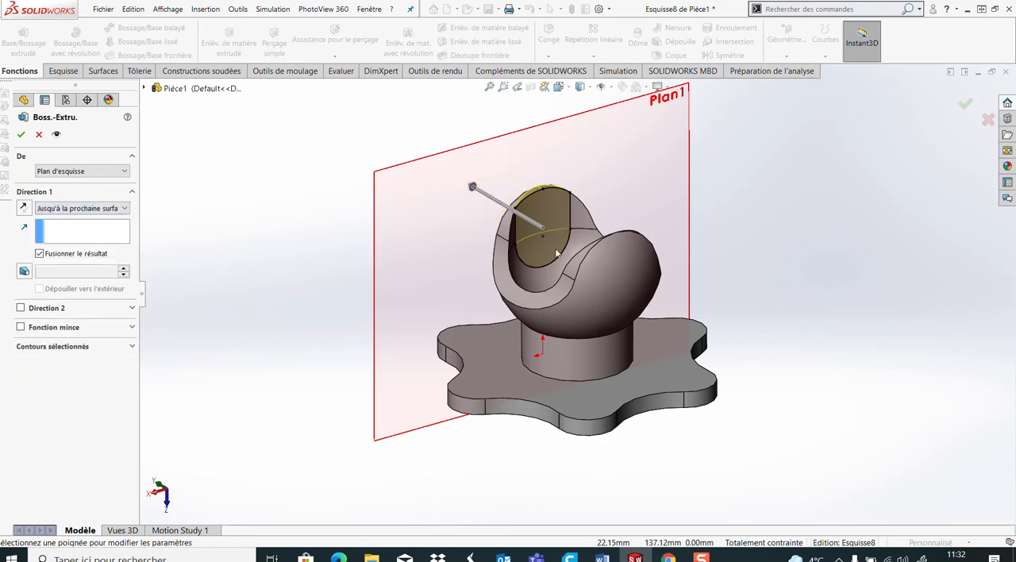
{"action": "scroll", "coordinate": [486, 266], "scroll_direction": "down", "scroll_amount": 1}
{"action": "middle_click_drag", "start_coordinate": [488, 277], "coordinate": [510, 360]}
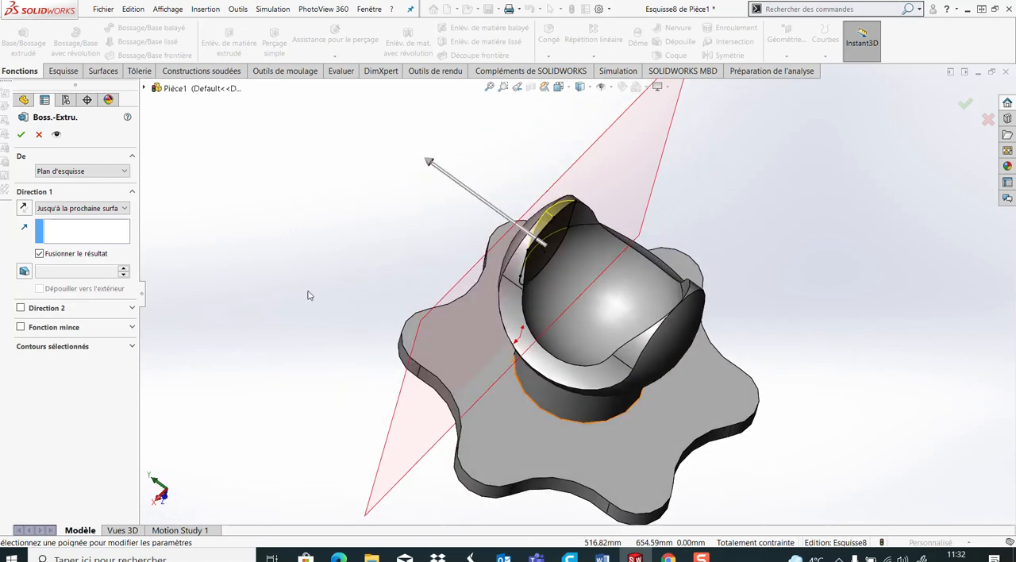
{"action": "left_click", "coordinate": [21, 135]}
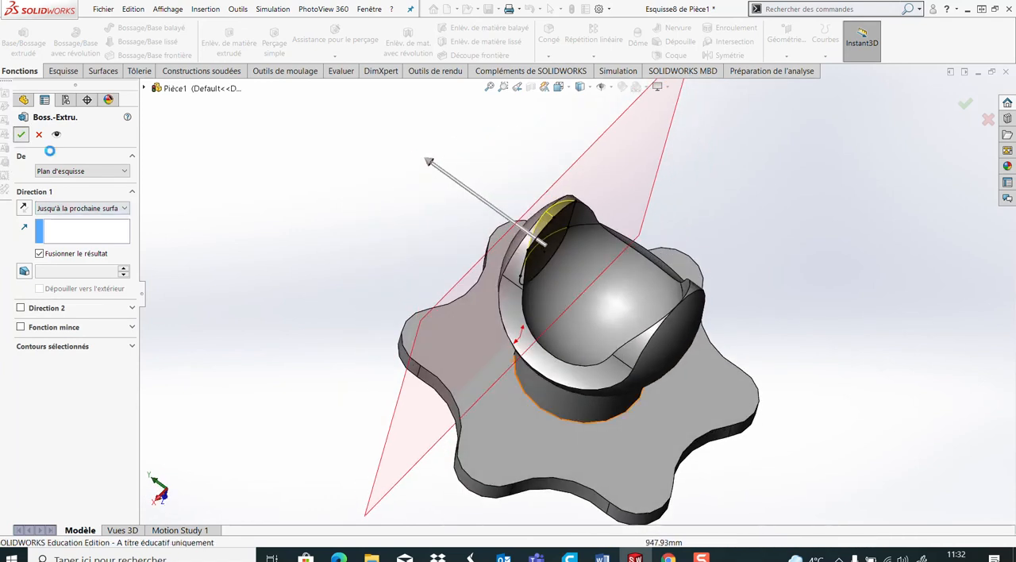
Hide the 70 mm offset plane that crosses the yoke
{"action": "middle_click_drag", "start_coordinate": [387, 271], "coordinate": [450, 228]}
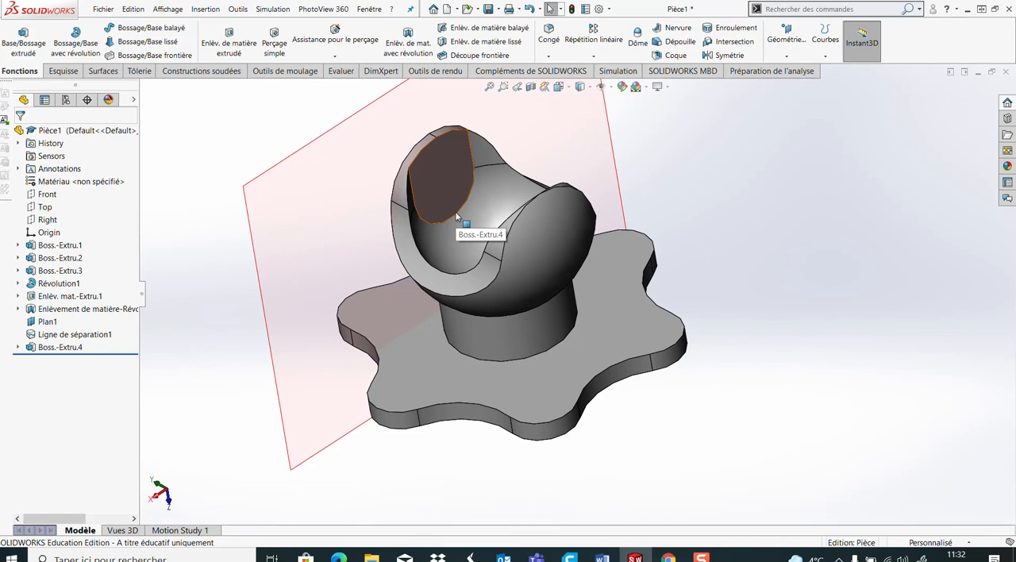
{"action": "scroll", "coordinate": [624, 280], "scroll_direction": "up", "scroll_amount": 3}
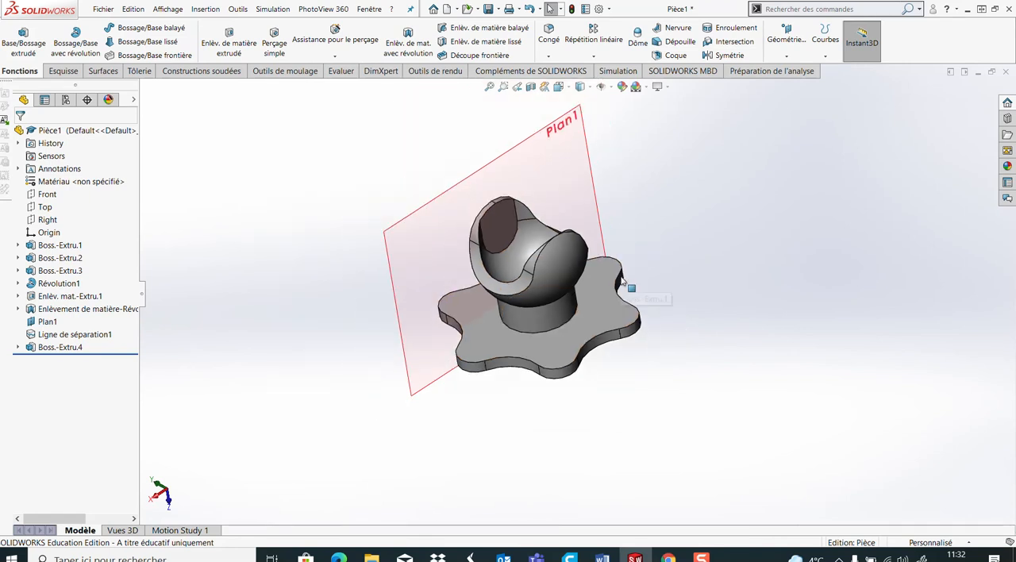
{"action": "left_click", "coordinate": [571, 158]}
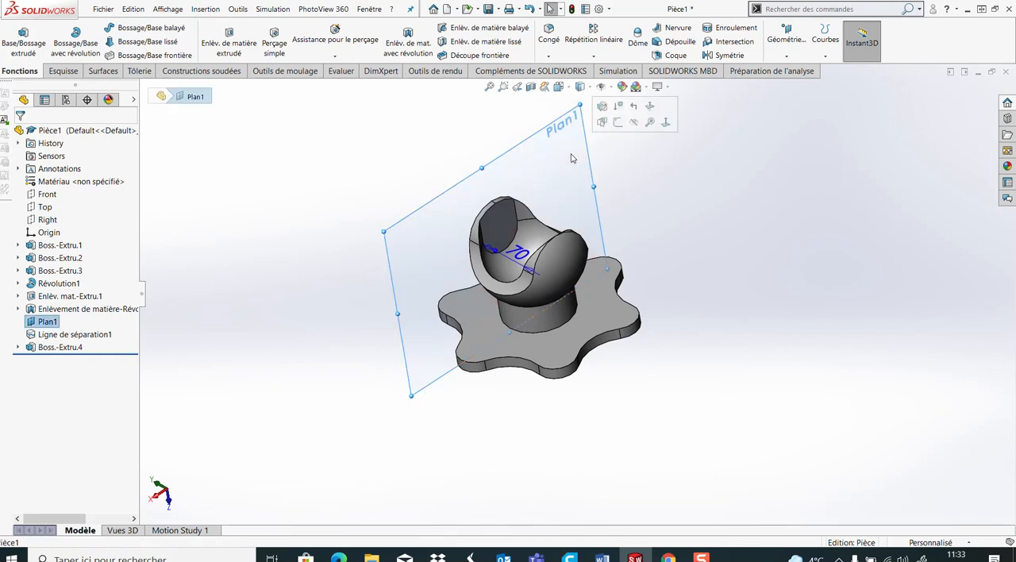
{"action": "left_click", "coordinate": [634, 123]}
{"action": "middle_click_drag", "start_coordinate": [625, 260], "coordinate": [547, 251]}
{"action": "scroll", "coordinate": [492, 238], "scroll_direction": "down", "scroll_amount": 4}
{"action": "middle_click_drag", "start_coordinate": [521, 283], "coordinate": [545, 286]}
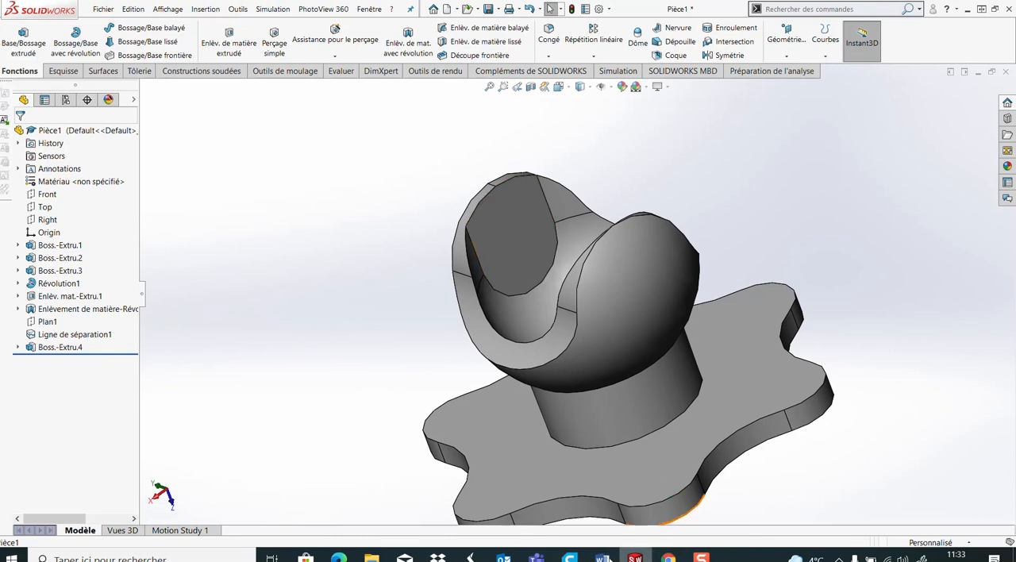
After checking the drawing, start a Hole Wizard hole on the flat inner pad with the legacy counterbore type (Chambrage)
{"action": "mouse_move", "coordinate": [601, 557]}
{"action": "left_click", "coordinate": [668, 494]}
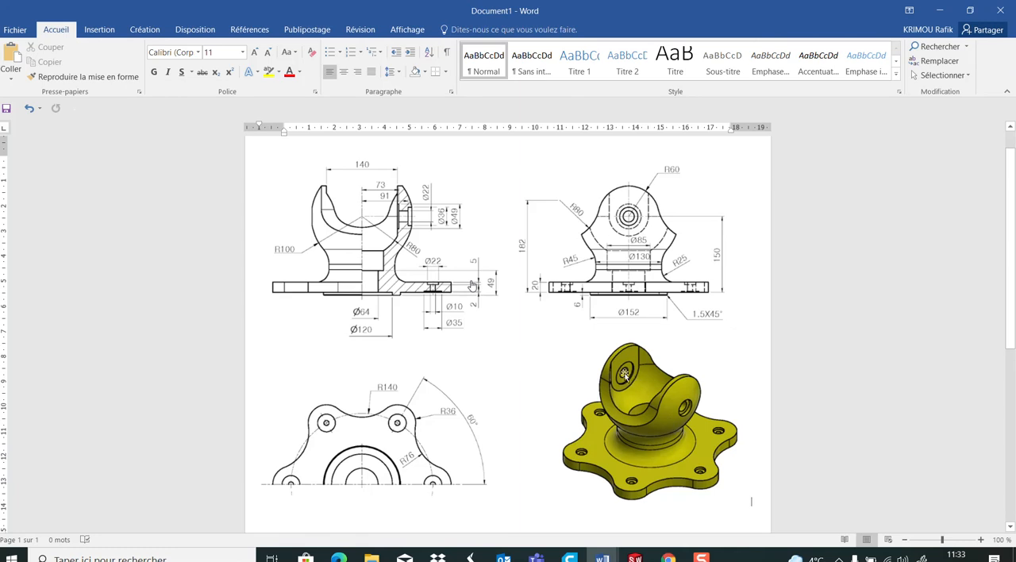
{"action": "left_click", "coordinate": [635, 557]}
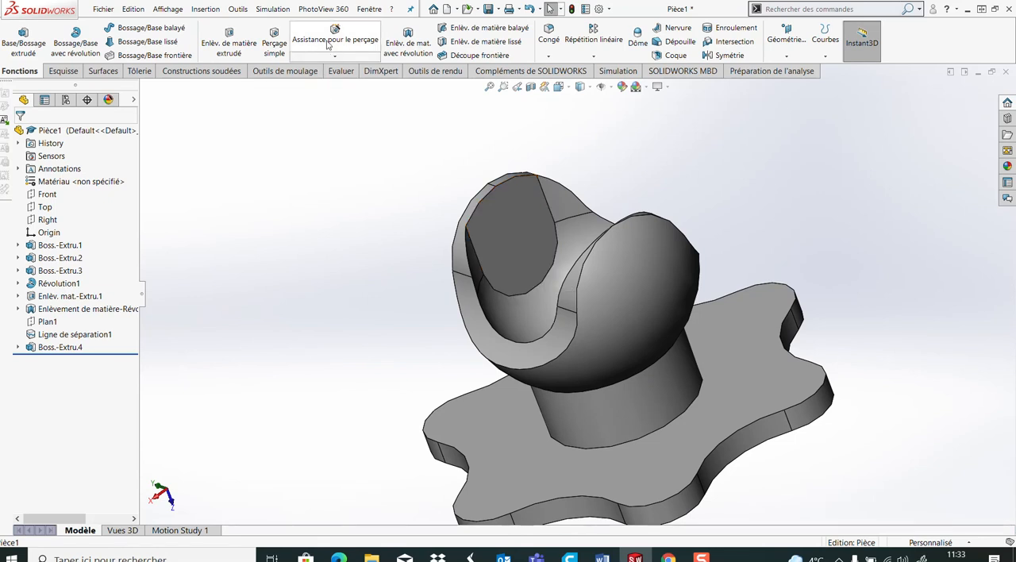
{"action": "left_click", "coordinate": [519, 255]}
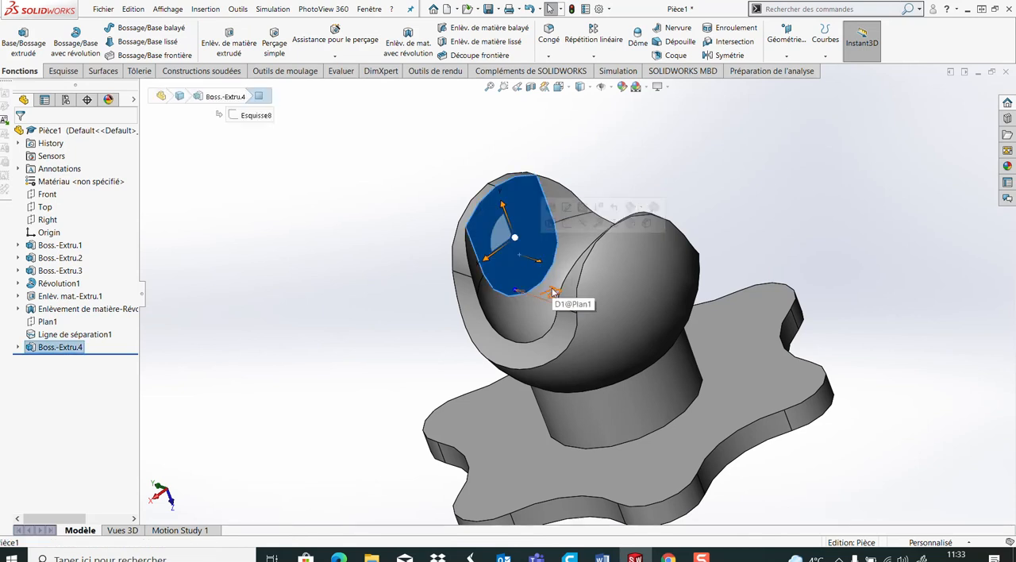
{"action": "left_click", "coordinate": [353, 193]}
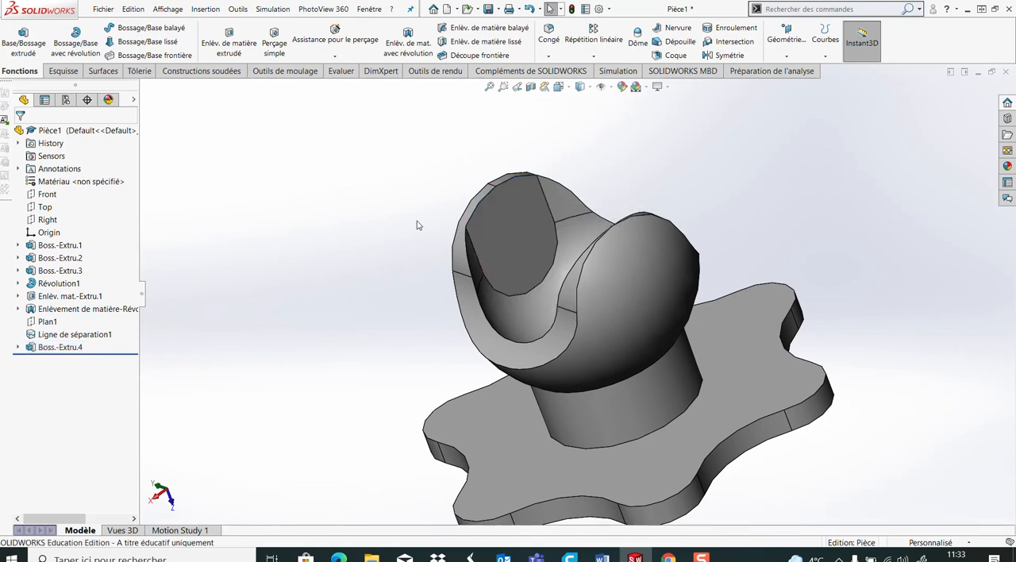
{"action": "left_click", "coordinate": [516, 240]}
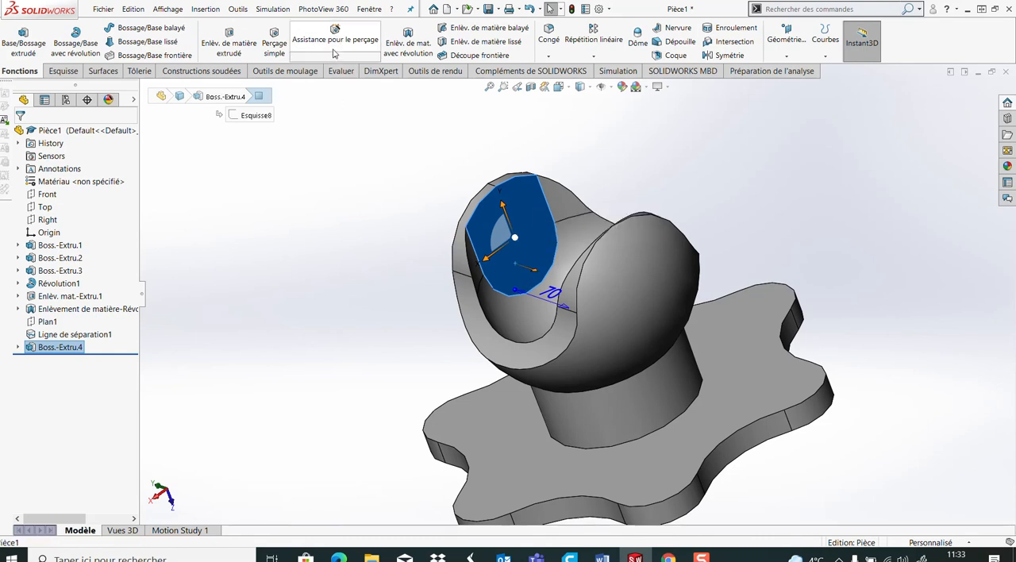
{"action": "left_click", "coordinate": [383, 205]}
{"action": "left_click", "coordinate": [486, 232]}
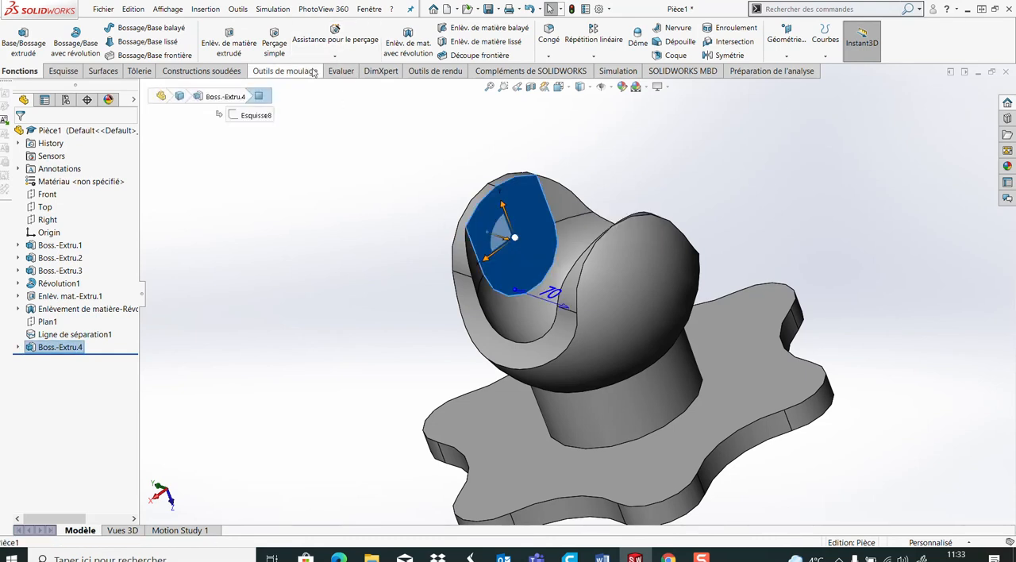
{"action": "left_click", "coordinate": [340, 42]}
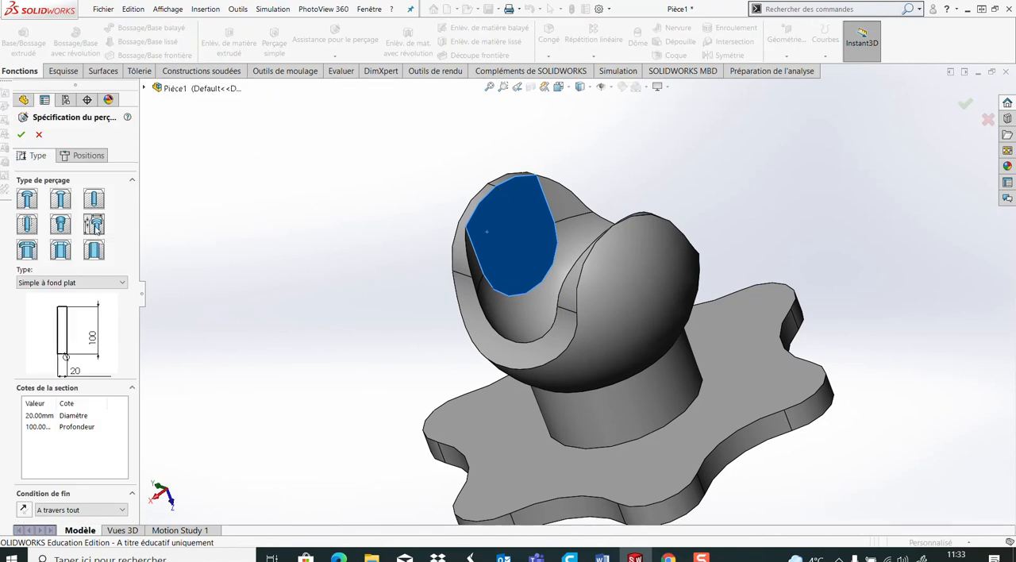
{"action": "left_click", "coordinate": [99, 284]}
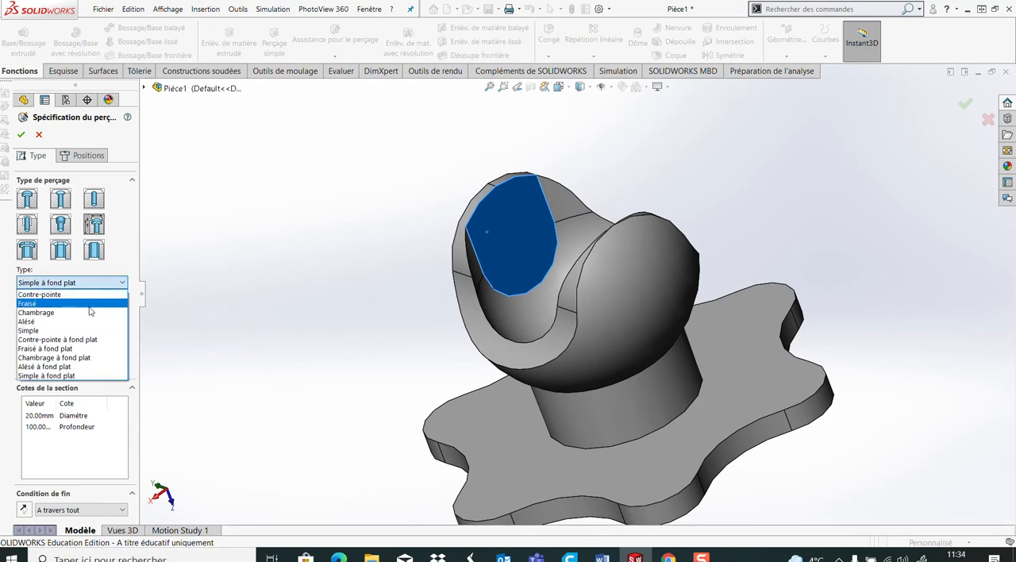
{"action": "left_click", "coordinate": [48, 312]}
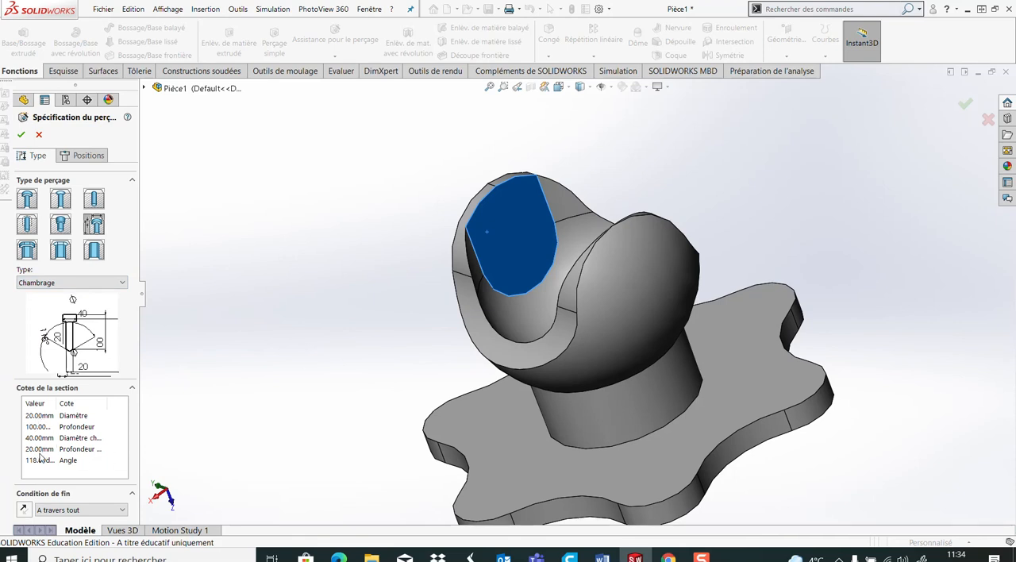
Set the hole diameter to 22 mm, the counterbore diameter to 49 mm and its depth to 3 mm, keeping the through-all end condition
{"action": "double_click", "coordinate": [36, 418]}
{"action": "type", "text": "22"}
{"action": "left_click", "coordinate": [40, 438]}
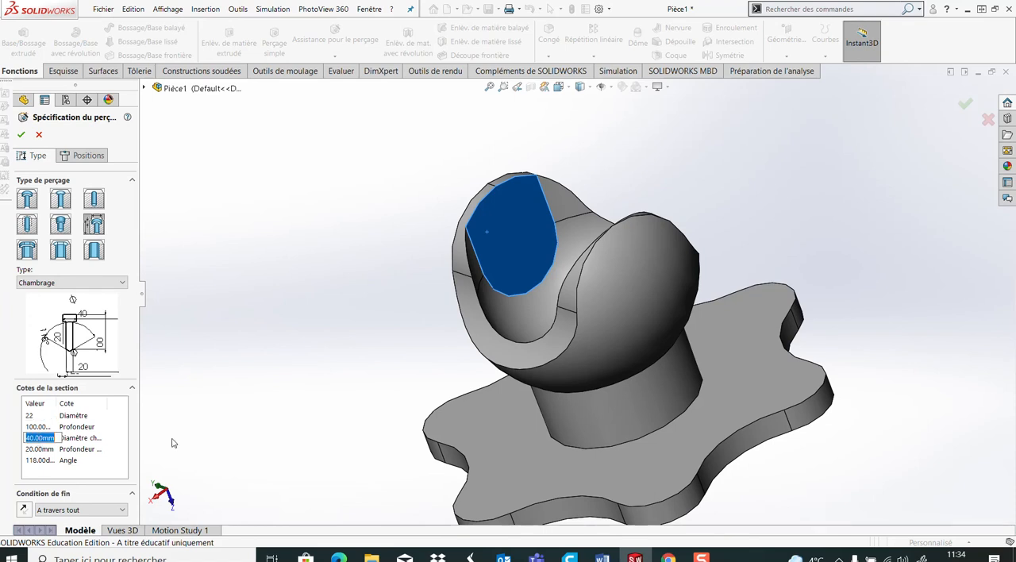
{"action": "type", "text": "49"}
{"action": "left_click", "coordinate": [32, 449]}
{"action": "type", "text": "3"}
{"action": "key", "text": "Return"}
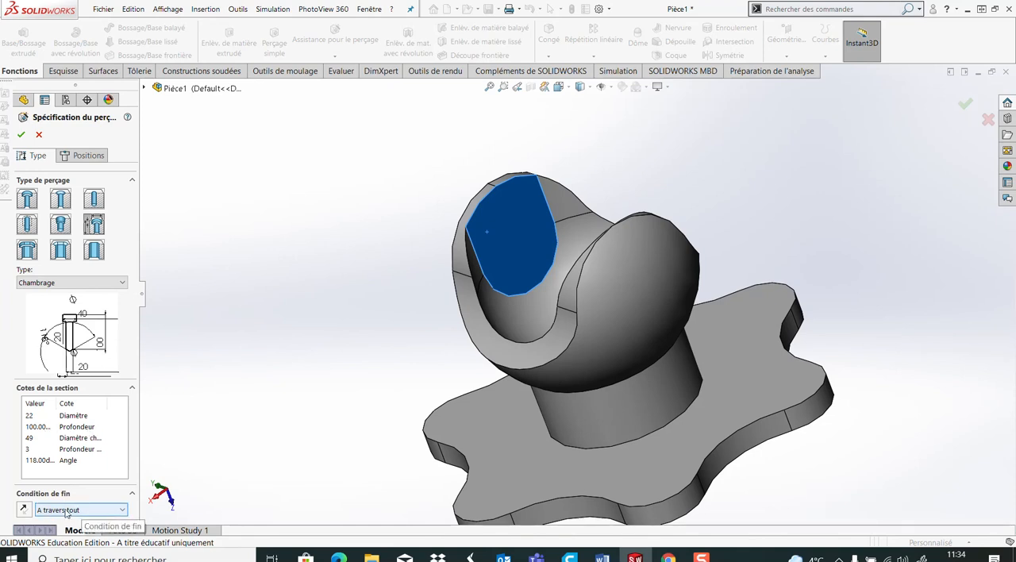
{"action": "double_click", "coordinate": [38, 427]}
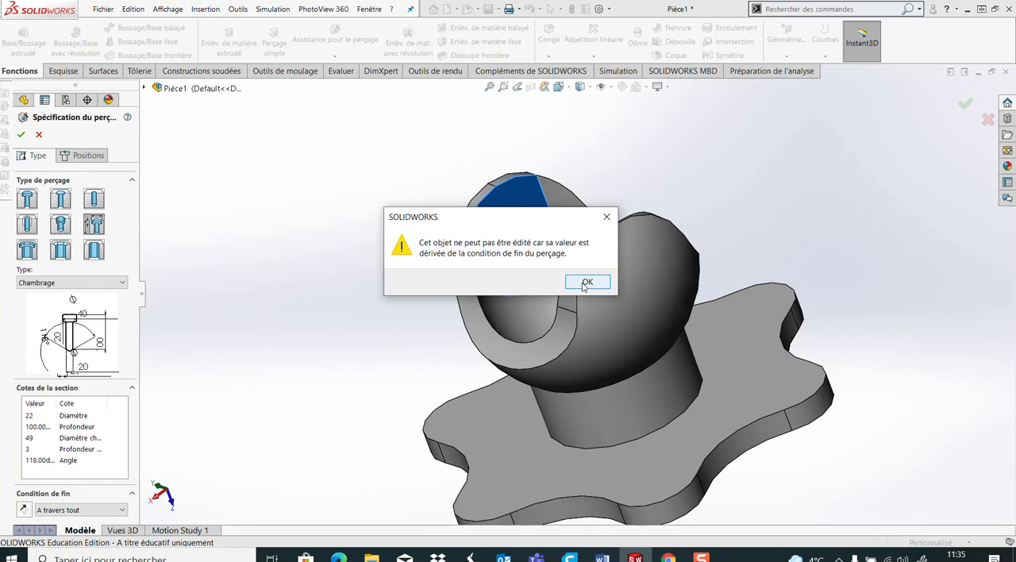
{"action": "left_click", "coordinate": [585, 283]}
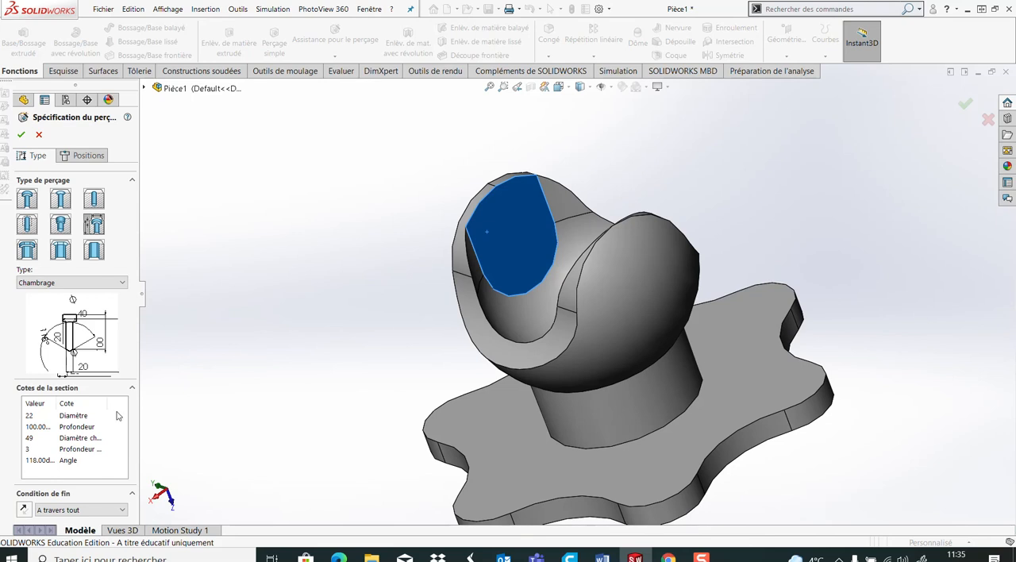
Begin positioning the counterbored hole on the flat inner pad of the yoke arm
{"action": "left_click", "coordinate": [96, 157]}
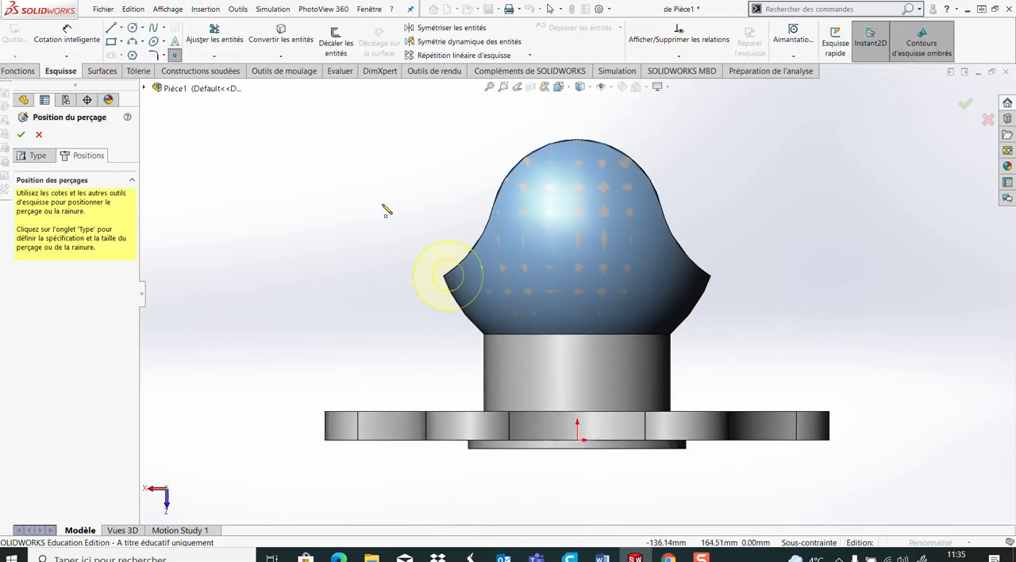
{"action": "middle_click_drag", "start_coordinate": [381, 200], "coordinate": [423, 254]}
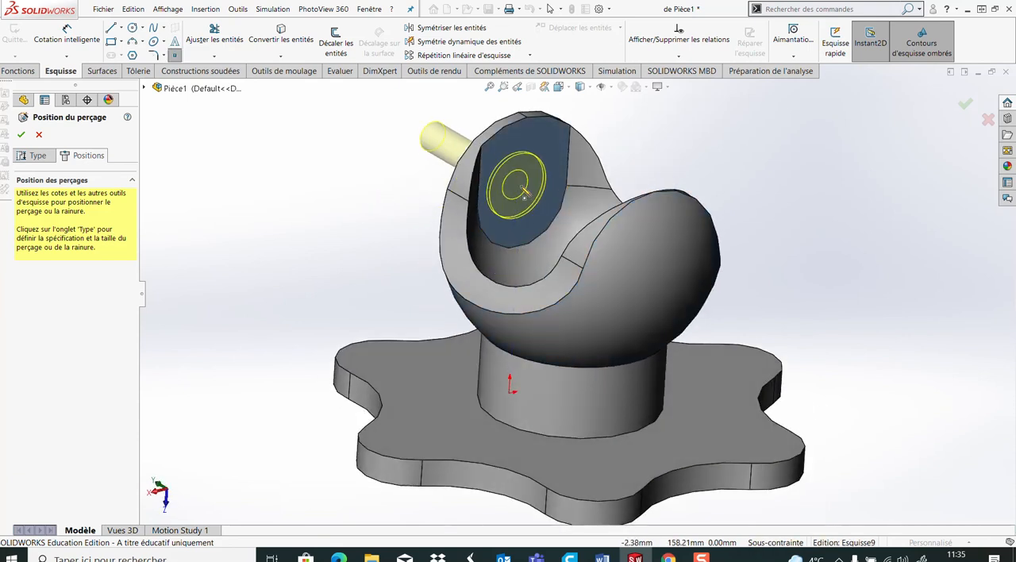
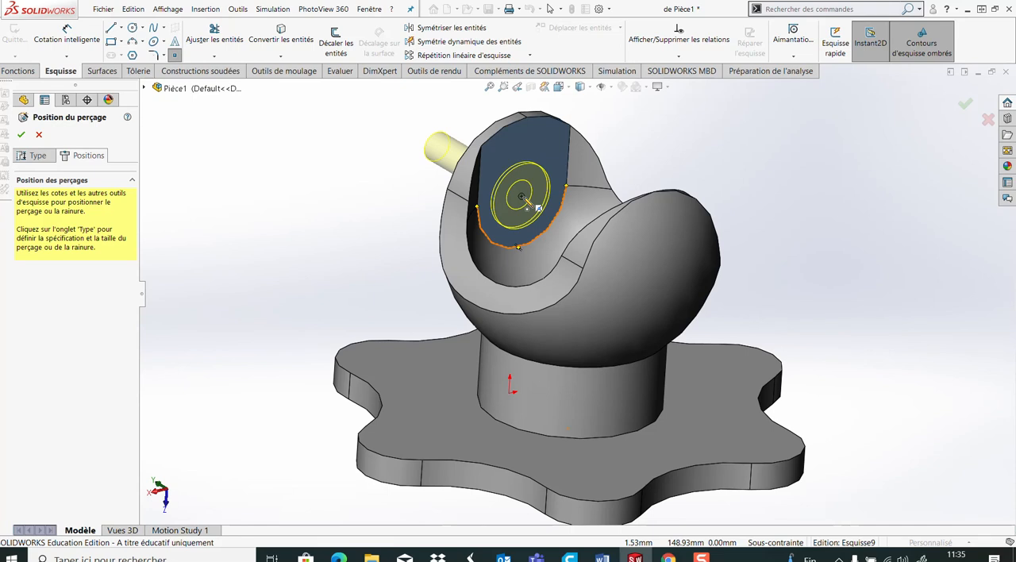
Place the counterbored hole at the centre of the flat inner pad's rounded edge and complete the hole
{"action": "left_click", "coordinate": [522, 197]}
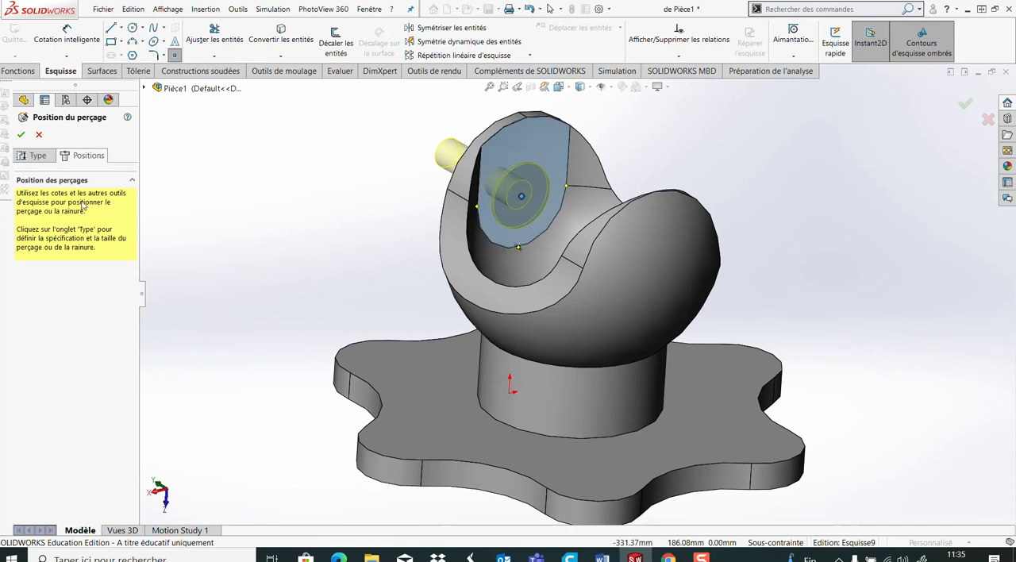
{"action": "left_click", "coordinate": [22, 134]}
{"action": "middle_click_drag", "start_coordinate": [313, 299], "coordinate": [311, 326]}
{"action": "middle_click_drag", "start_coordinate": [376, 326], "coordinate": [341, 318]}
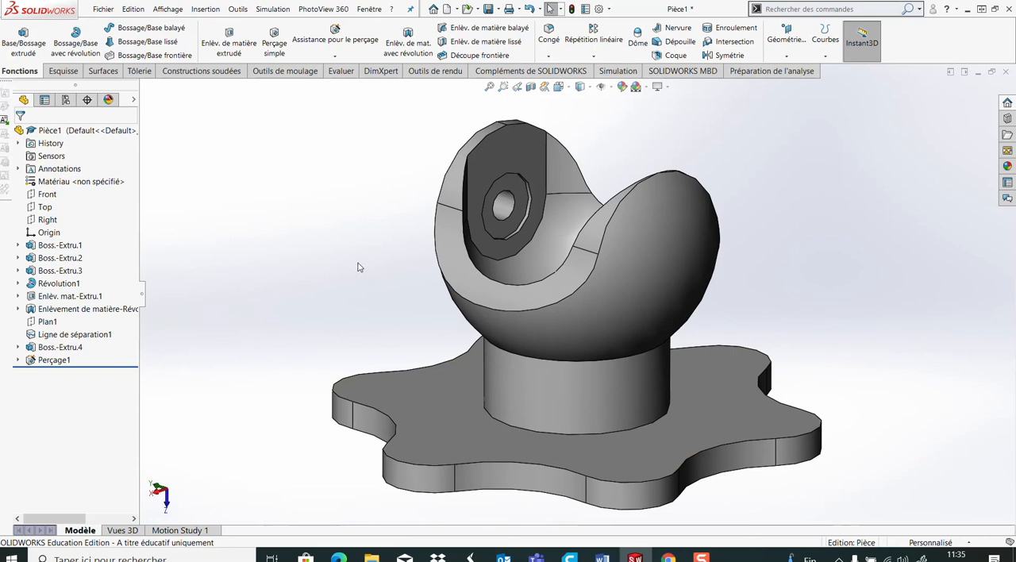
{"action": "middle_click_drag", "start_coordinate": [352, 247], "coordinate": [357, 270]}
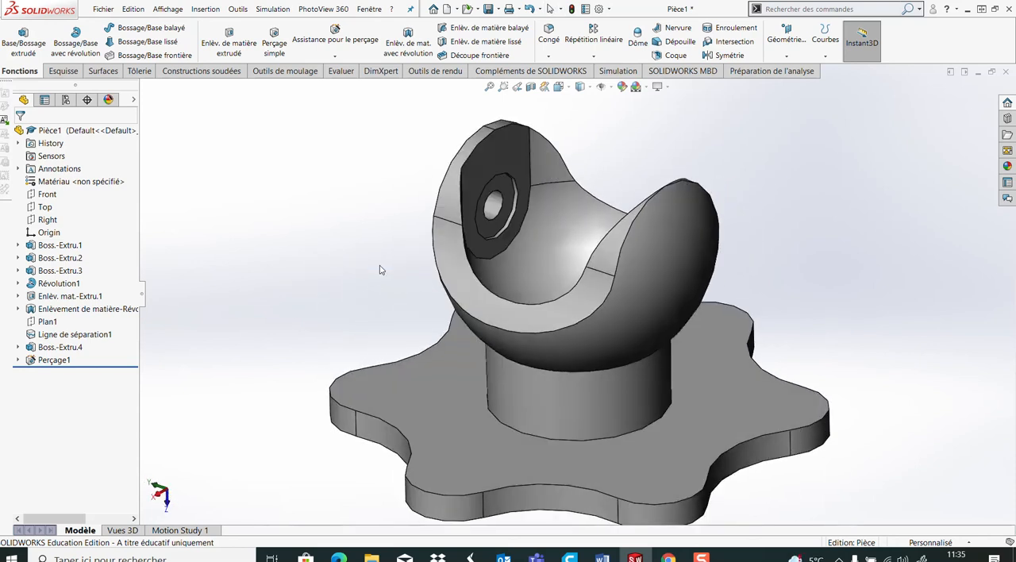
{"action": "left_click", "coordinate": [500, 218]}
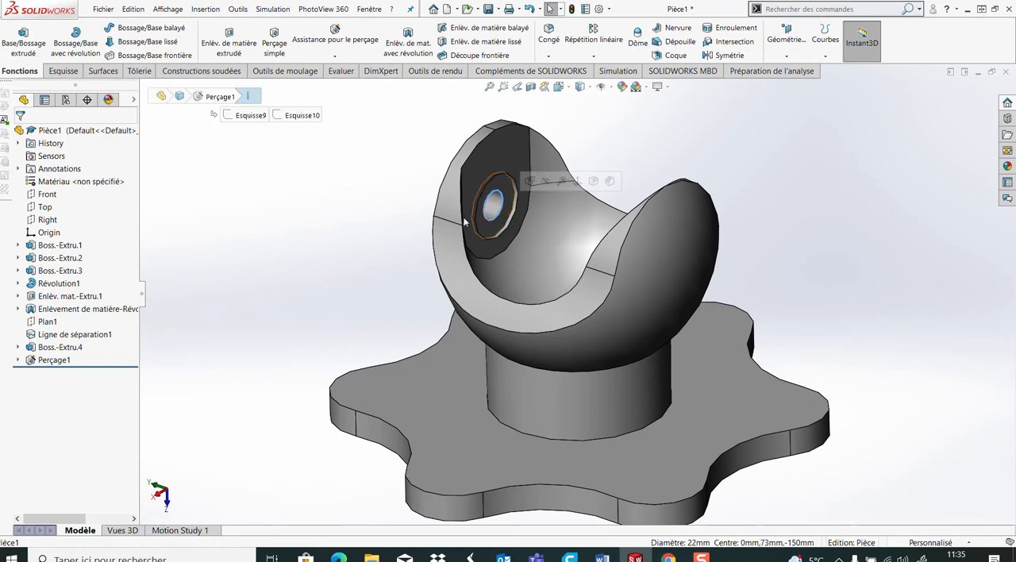
{"action": "left_click", "coordinate": [345, 226]}
Create a reference plane offset 91 mm from the Top plane and enlarge its outline past the yoke arm
{"action": "middle_click_drag", "start_coordinate": [388, 280], "coordinate": [459, 296]}
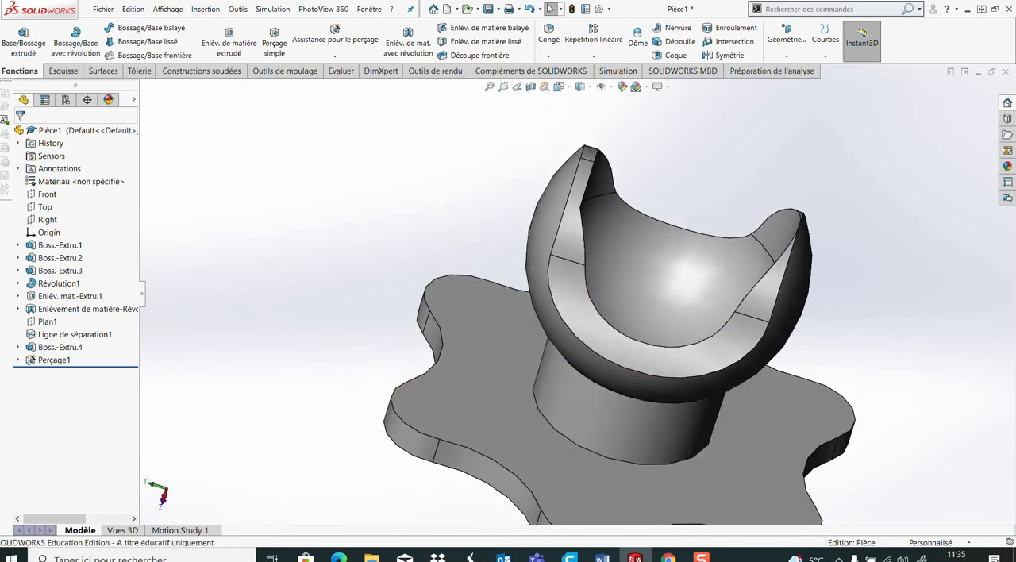
{"action": "middle_click_drag", "start_coordinate": [490, 210], "coordinate": [337, 227]}
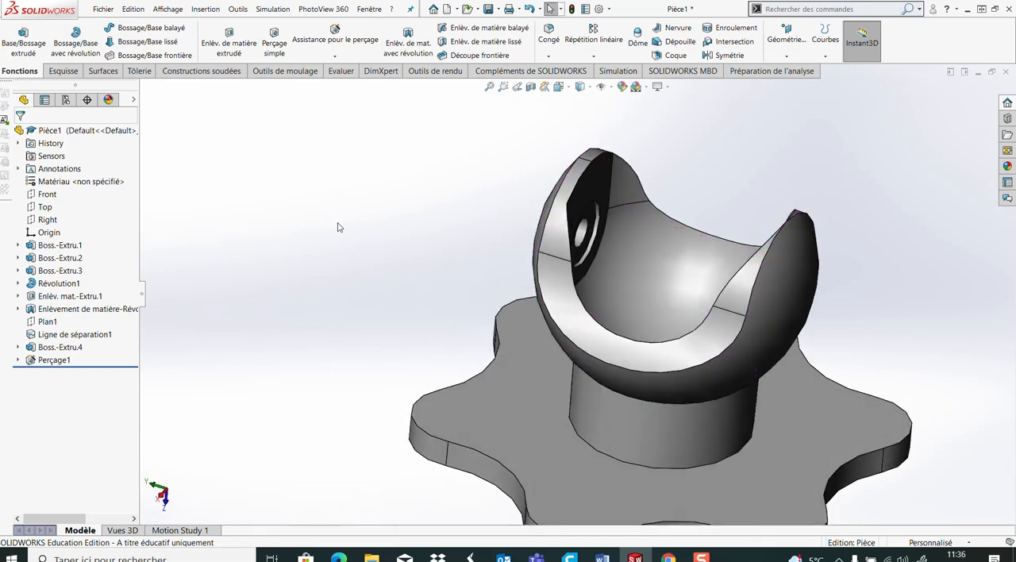
{"action": "left_click", "coordinate": [46, 207]}
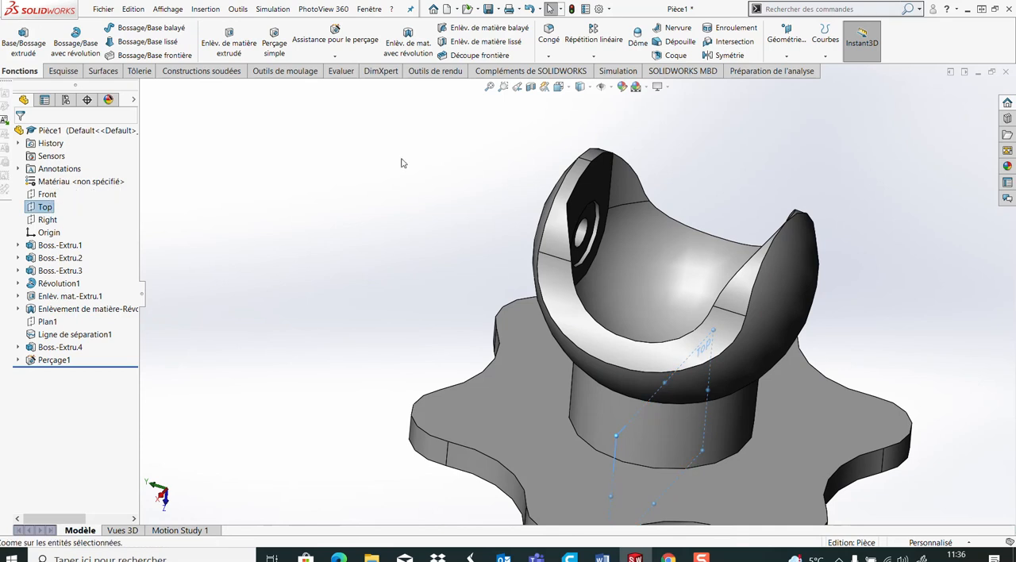
{"action": "left_click", "coordinate": [795, 54]}
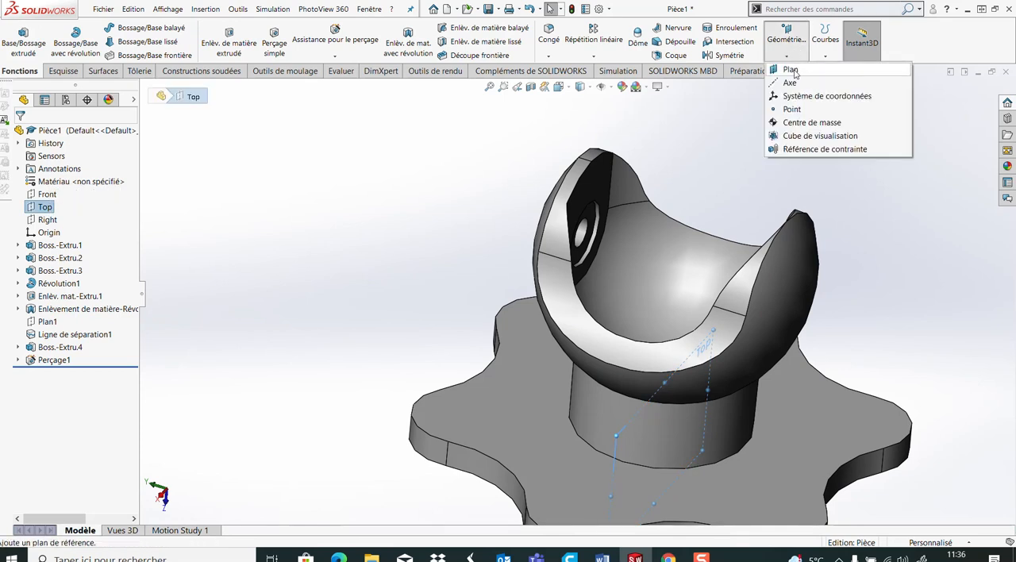
{"action": "left_click", "coordinate": [792, 70]}
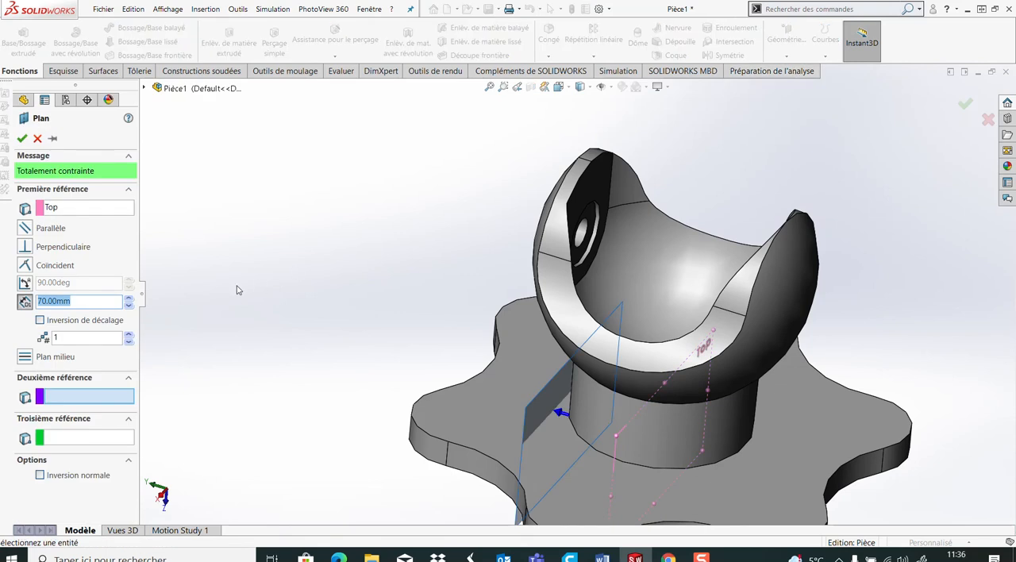
{"action": "type", "text": "91"}
{"action": "key", "text": "Return"}
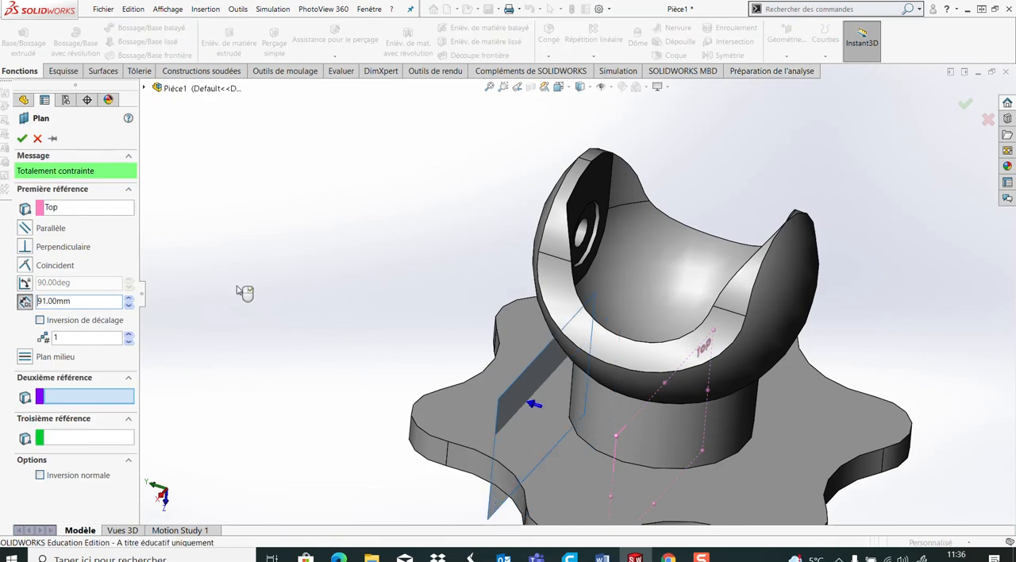
{"action": "left_click", "coordinate": [23, 138]}
{"action": "left_click_drag", "start_coordinate": [595, 295], "coordinate": [436, 167]}
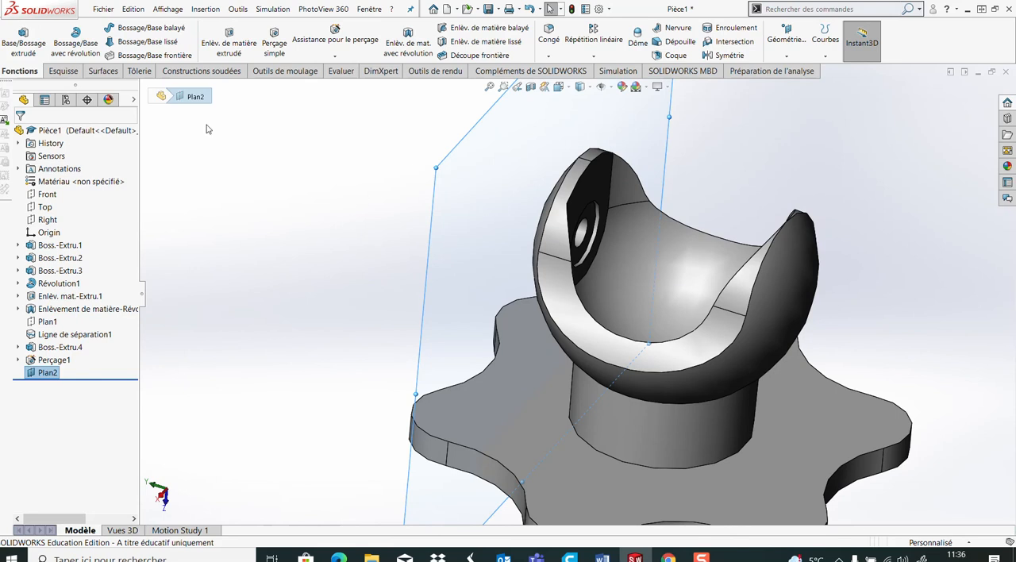
On the new 91 mm offset plane, sketch a circle about 61 mm in diameter centred on the arm's hole
{"action": "left_click", "coordinate": [62, 71]}
{"action": "left_click", "coordinate": [14, 36]}
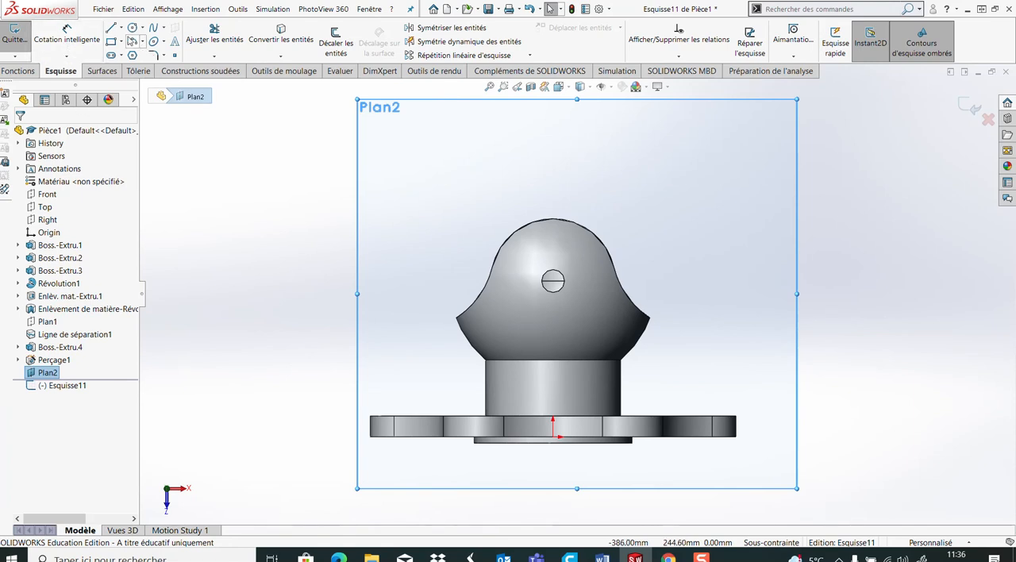
{"action": "left_click", "coordinate": [132, 27]}
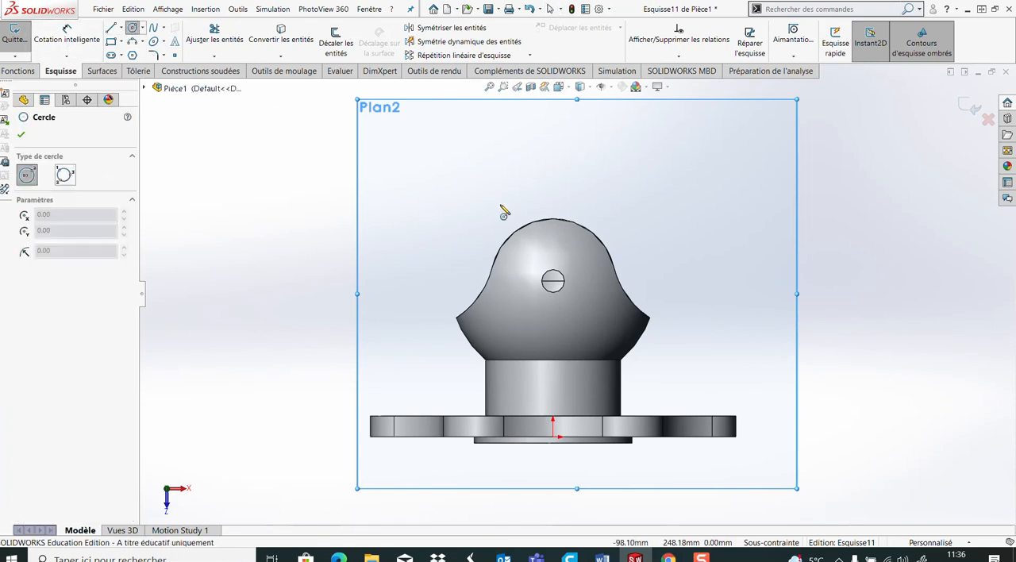
{"action": "left_click", "coordinate": [553, 281]}
{"action": "left_click", "coordinate": [583, 291]}
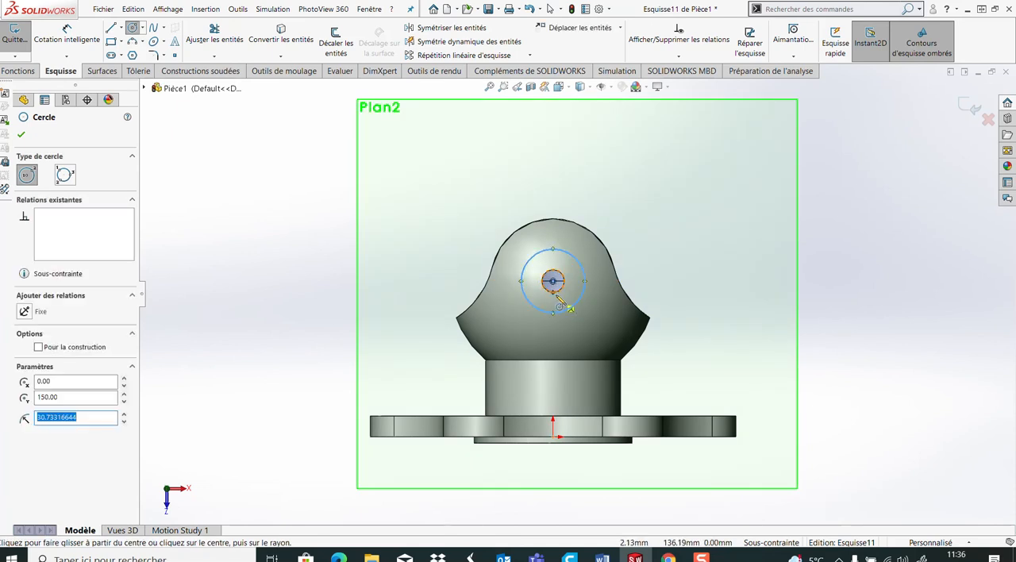
Dimension the sketched circle around the arm's hole to a diameter of 36 mm
{"action": "left_click", "coordinate": [67, 35]}
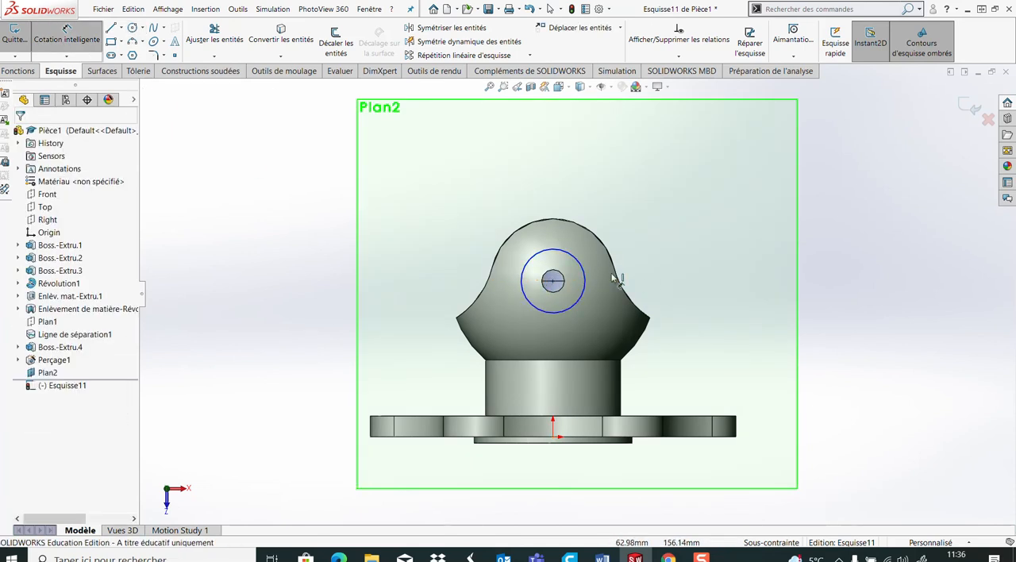
{"action": "left_click", "coordinate": [585, 278]}
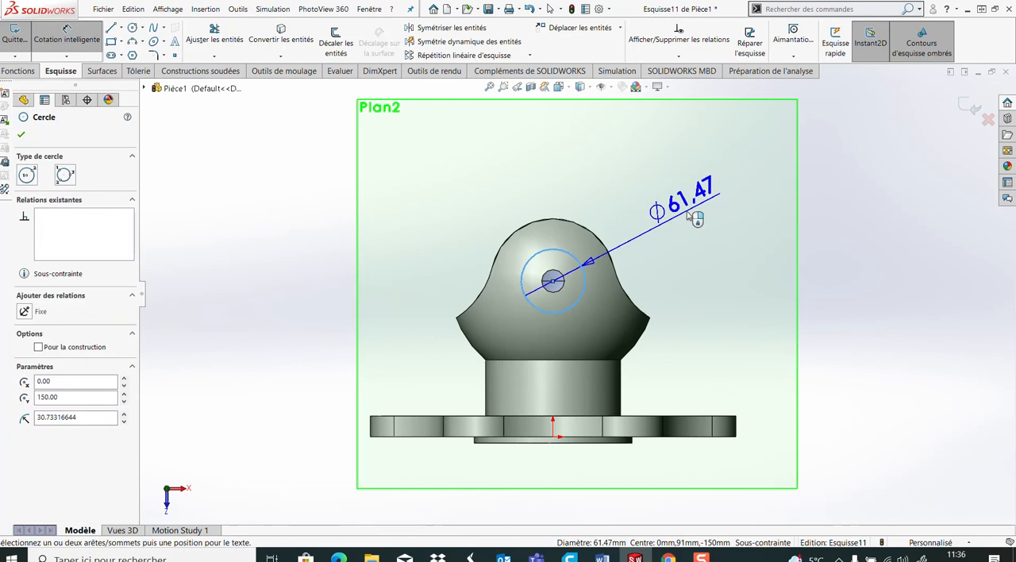
{"action": "left_click", "coordinate": [744, 221]}
{"action": "type", "text": "36"}
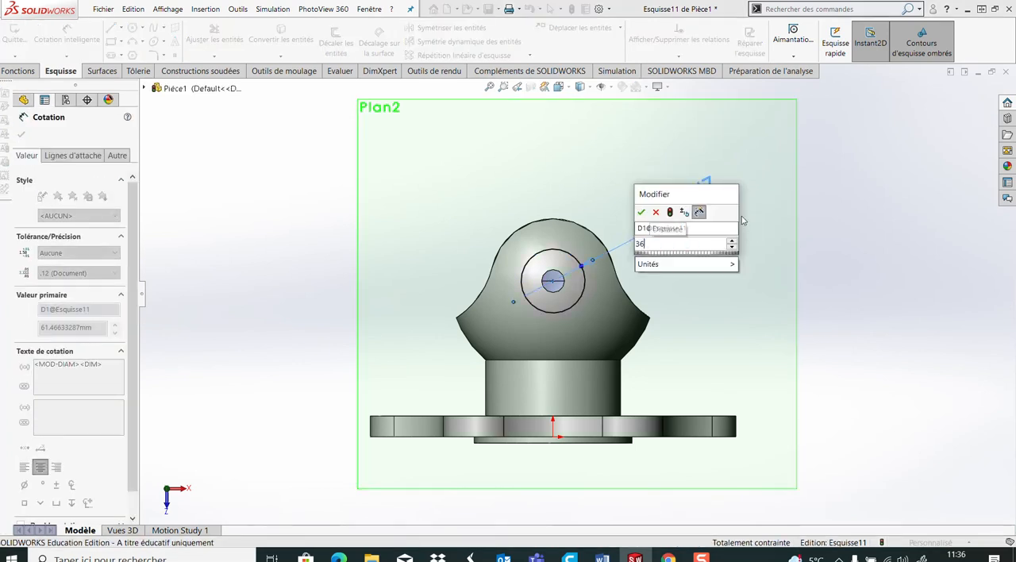
{"action": "key", "text": "Return"}
{"action": "middle_click_drag", "start_coordinate": [834, 351], "coordinate": [733, 384]}
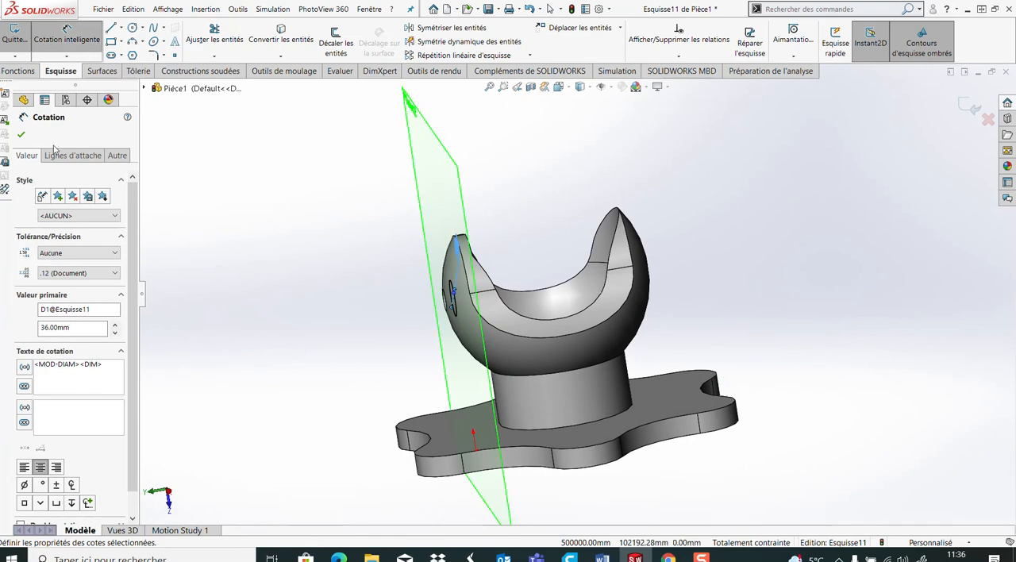
{"action": "left_click", "coordinate": [21, 134]}
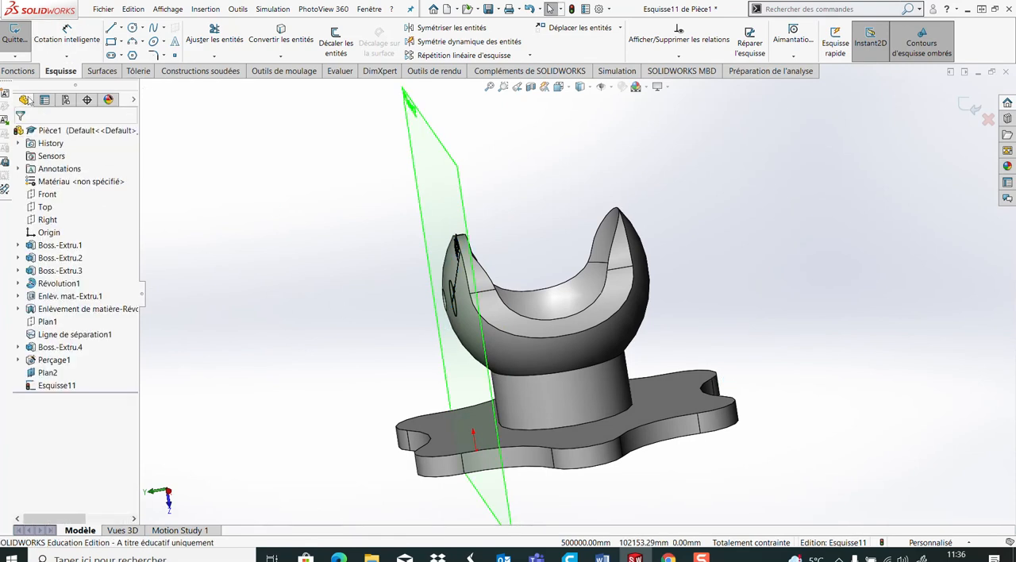
Make an extruded cut from the 36 mm circle, reversed to run outward from the yoke, with the through-all end condition (A travers tout)
{"action": "left_click", "coordinate": [22, 73]}
{"action": "left_click", "coordinate": [226, 46]}
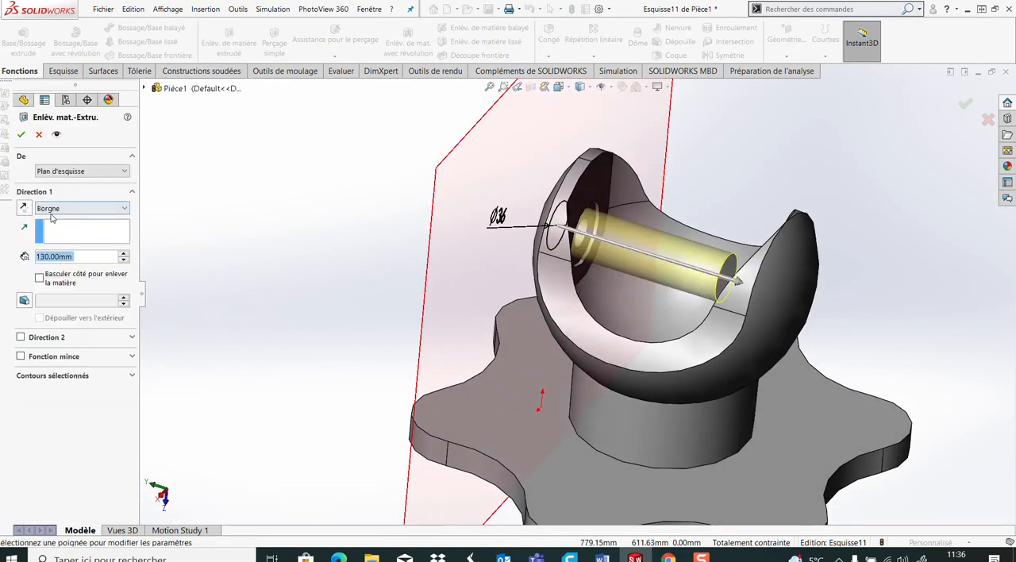
{"action": "left_click", "coordinate": [24, 208]}
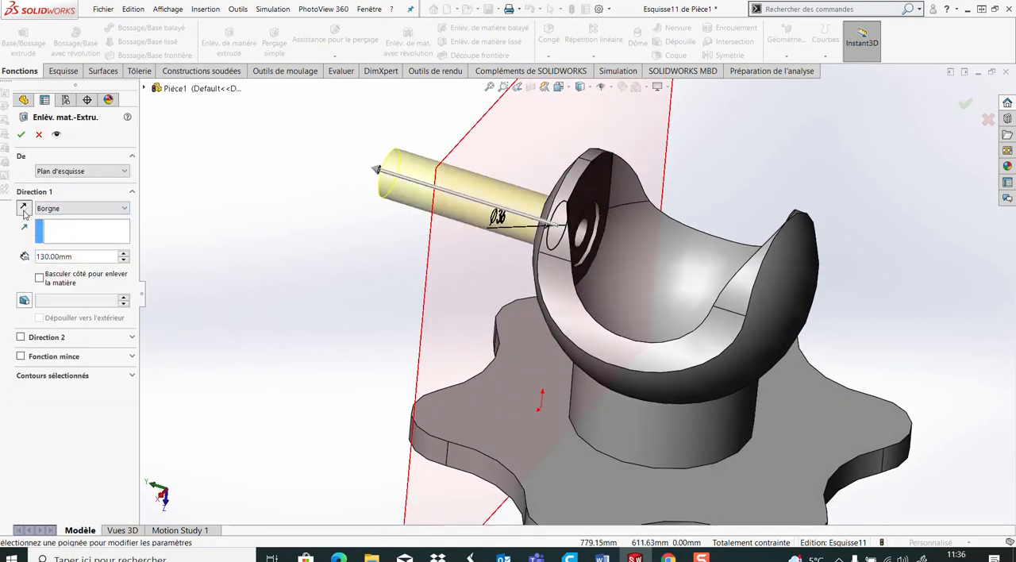
{"action": "left_click", "coordinate": [64, 208]}
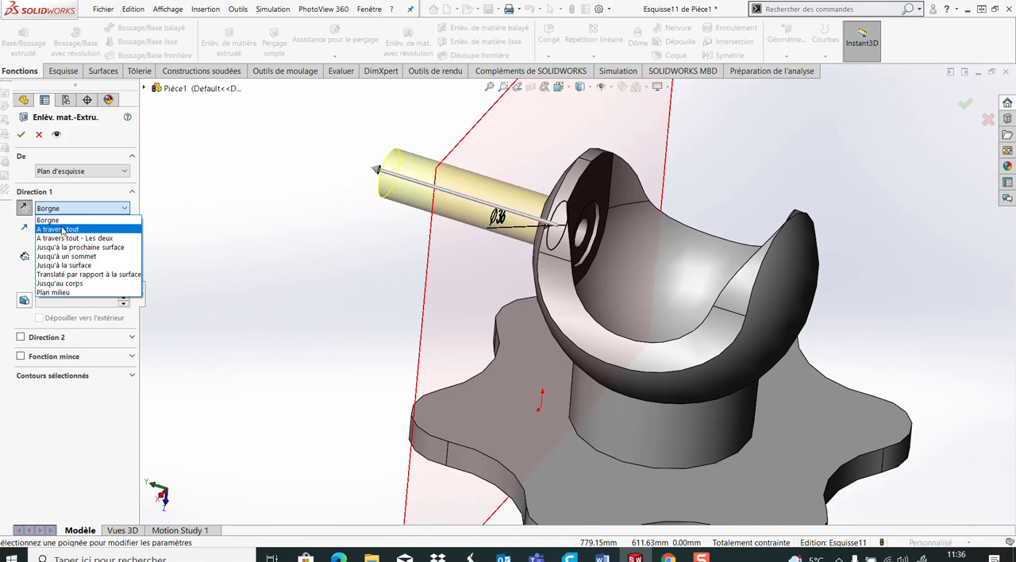
{"action": "left_click", "coordinate": [63, 230]}
{"action": "left_click", "coordinate": [21, 134]}
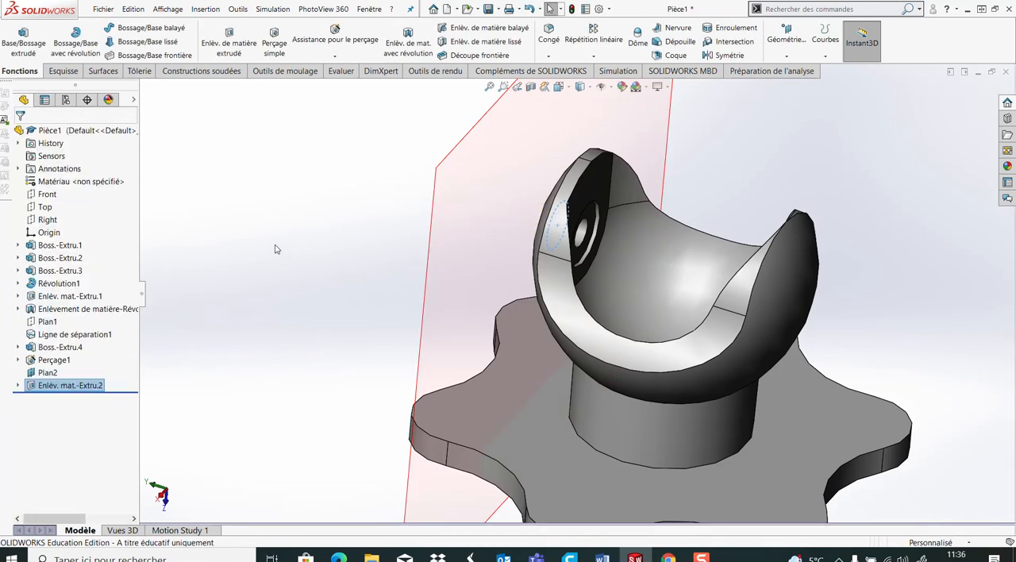
Hide the 91 mm offset plane beside the yoke arm
{"action": "middle_click_drag", "start_coordinate": [360, 298], "coordinate": [412, 279]}
{"action": "scroll", "coordinate": [481, 298], "scroll_direction": "up", "scroll_amount": 2}
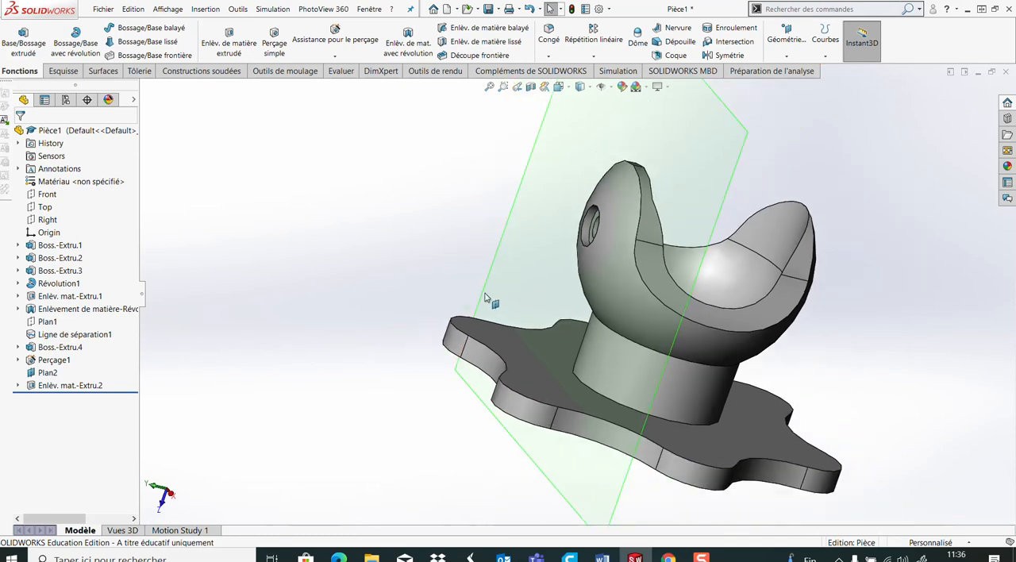
{"action": "left_click", "coordinate": [709, 147]}
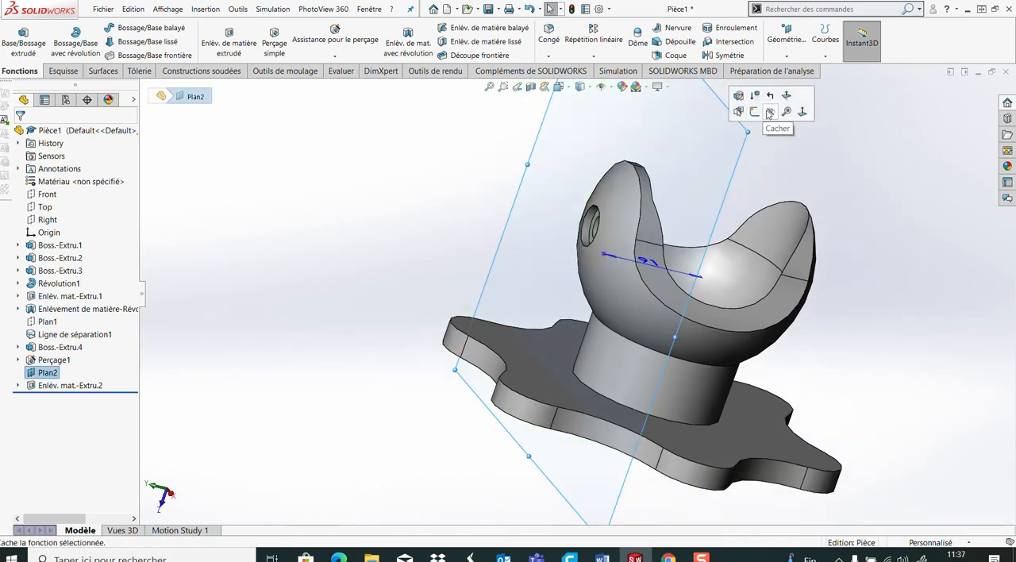
{"action": "left_click", "coordinate": [768, 113]}
Examine the yoke from the side around the outer recess and compare it with the dimensioned drawing in Word's Document1
{"action": "middle_click_drag", "start_coordinate": [740, 343], "coordinate": [734, 315]}
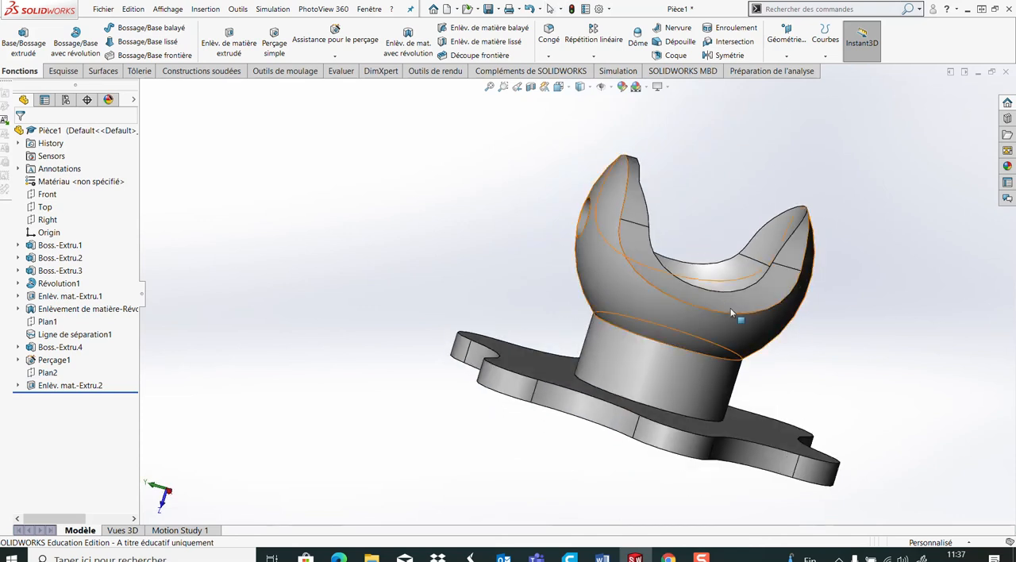
{"action": "left_click", "coordinate": [580, 87]}
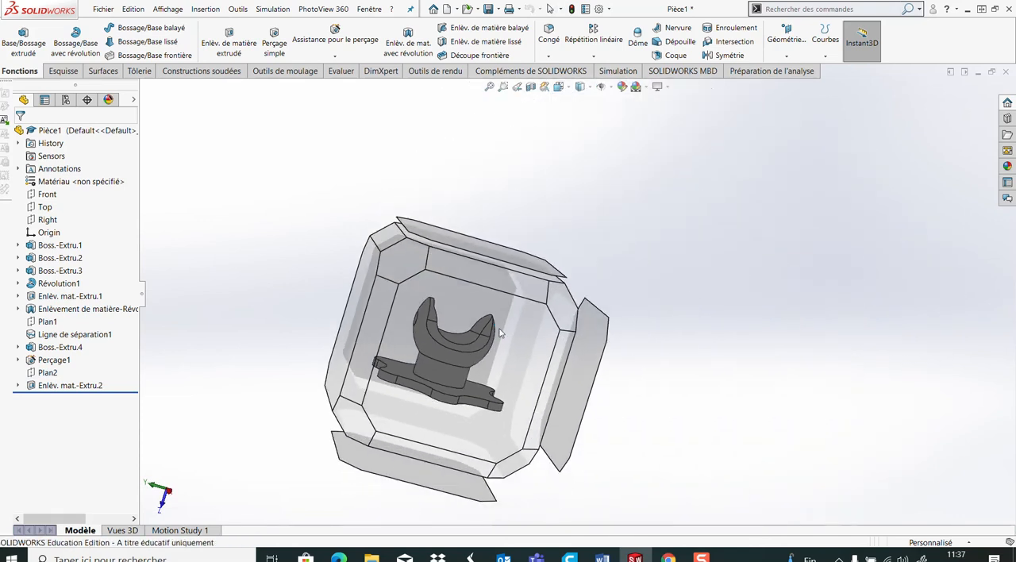
{"action": "left_click", "coordinate": [508, 329]}
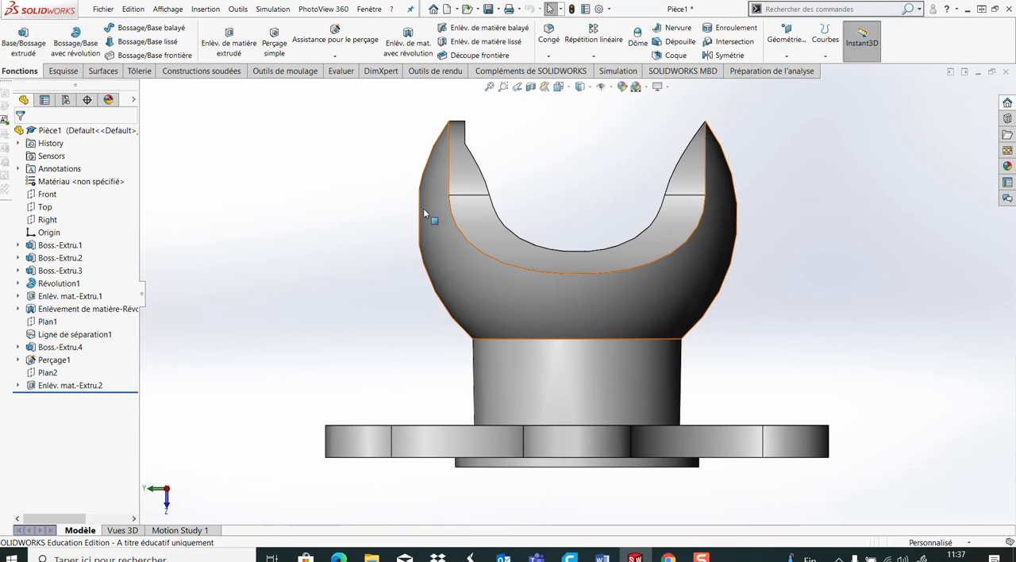
{"action": "middle_click_drag", "start_coordinate": [374, 273], "coordinate": [396, 279]}
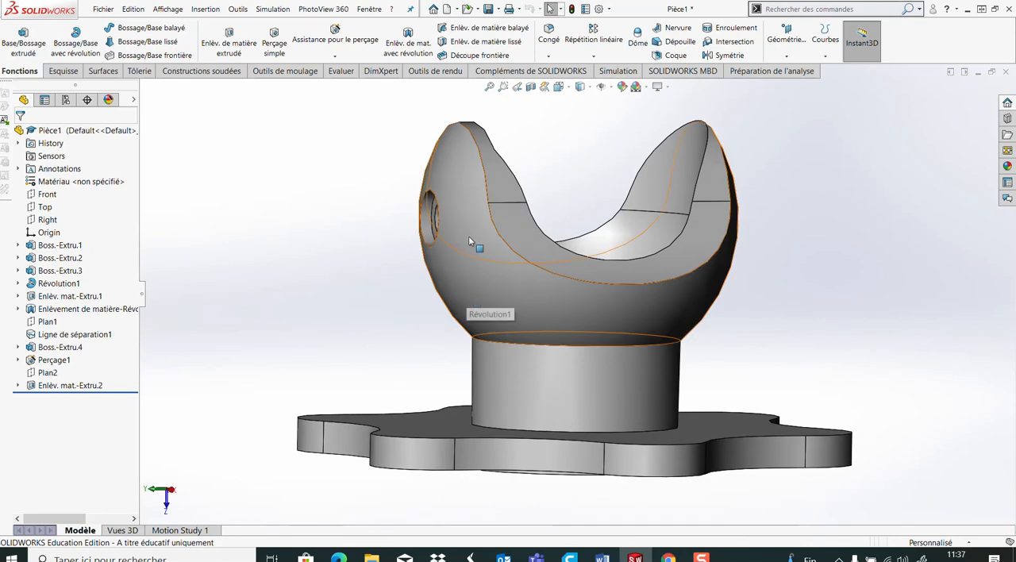
{"action": "mouse_move", "coordinate": [601, 557]}
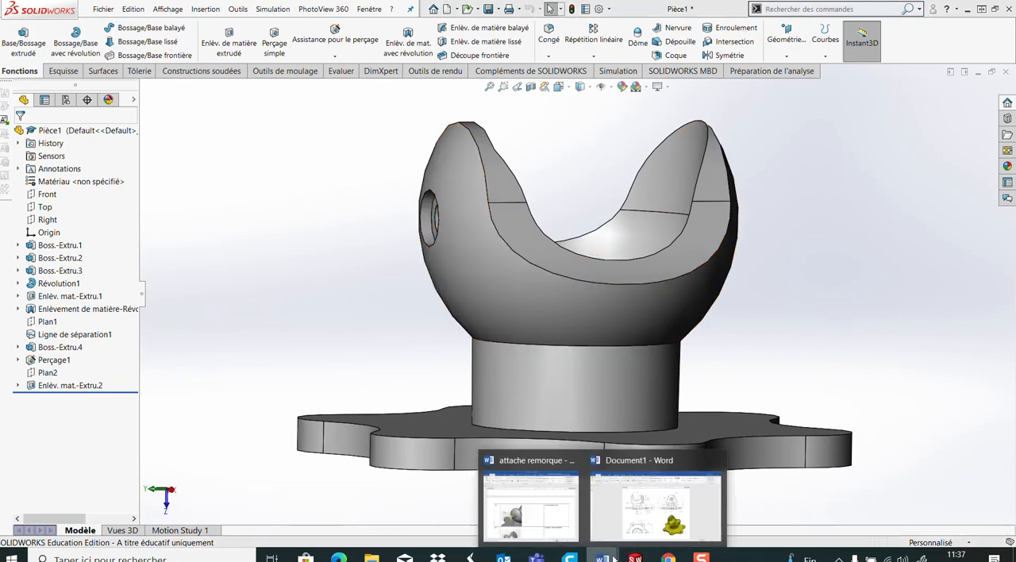
{"action": "left_click", "coordinate": [632, 496]}
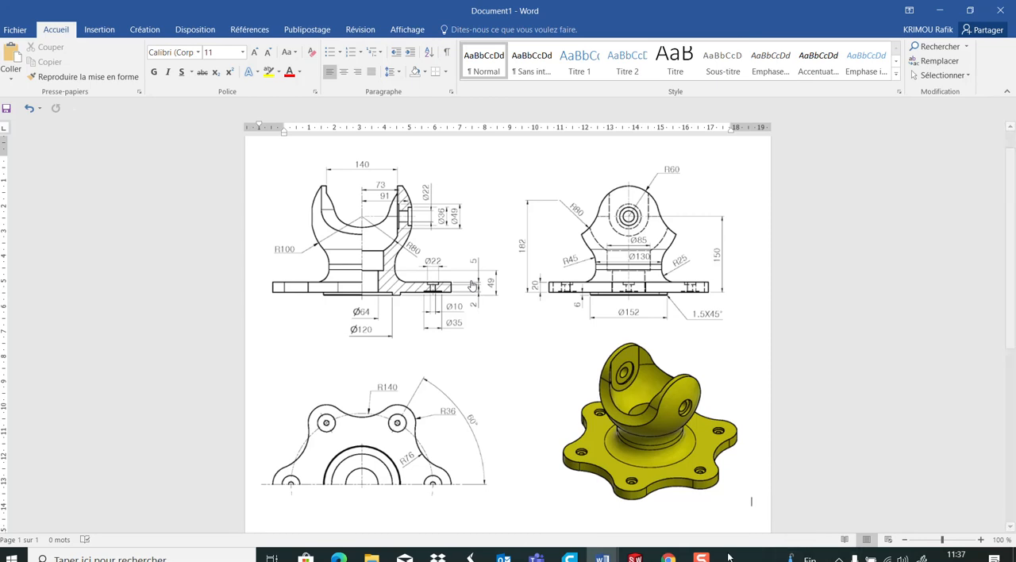
{"action": "left_click", "coordinate": [635, 558]}
Mirror the arm's 36 mm recess cut, its counterbored hole and its pad extrusion about the Top plane onto the opposite arm
{"action": "middle_click_drag", "start_coordinate": [519, 282], "coordinate": [648, 207]}
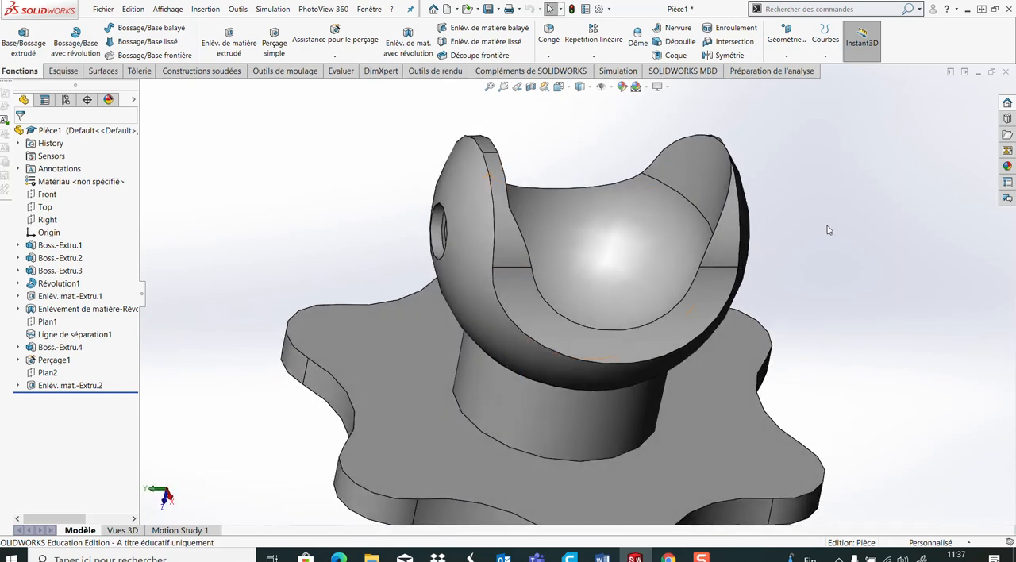
{"action": "mouse_move", "coordinate": [626, 306]}
{"action": "middle_mouse_down"}
{"action": "mouse_move", "coordinate": [598, 345]}
{"action": "mouse_move", "coordinate": [594, 270]}
{"action": "mouse_move", "coordinate": [561, 291]}
{"action": "mouse_move", "coordinate": [619, 301]}
{"action": "middle_mouse_up"}
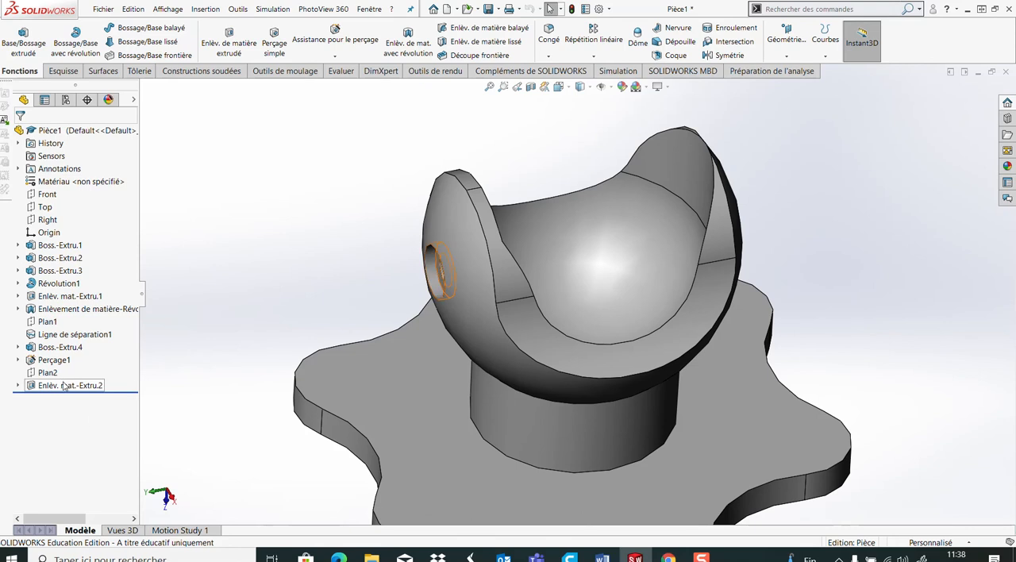
{"action": "left_click", "coordinate": [58, 386]}
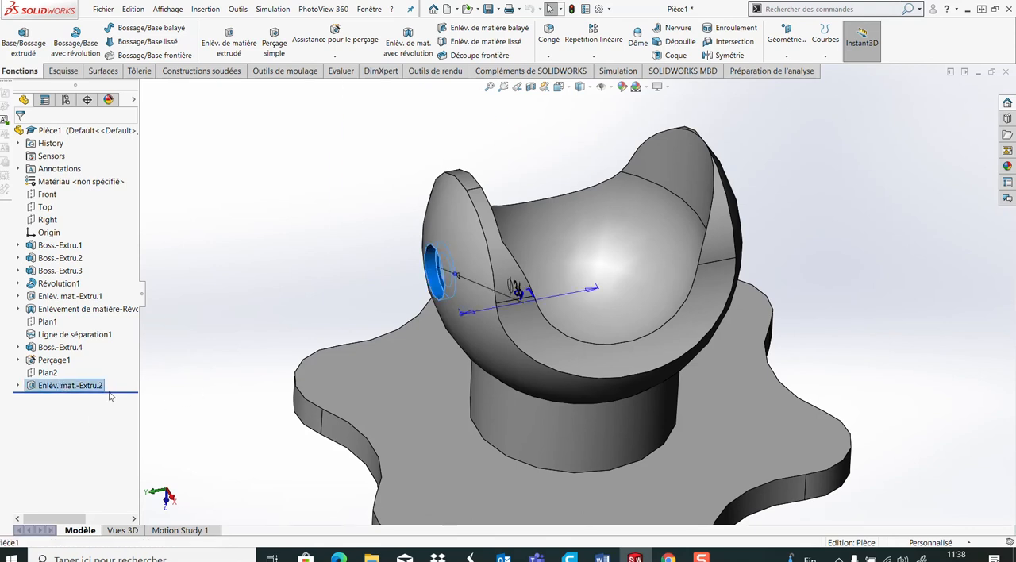
{"action": "left_click", "coordinate": [54, 361], "text": "ctrl"}
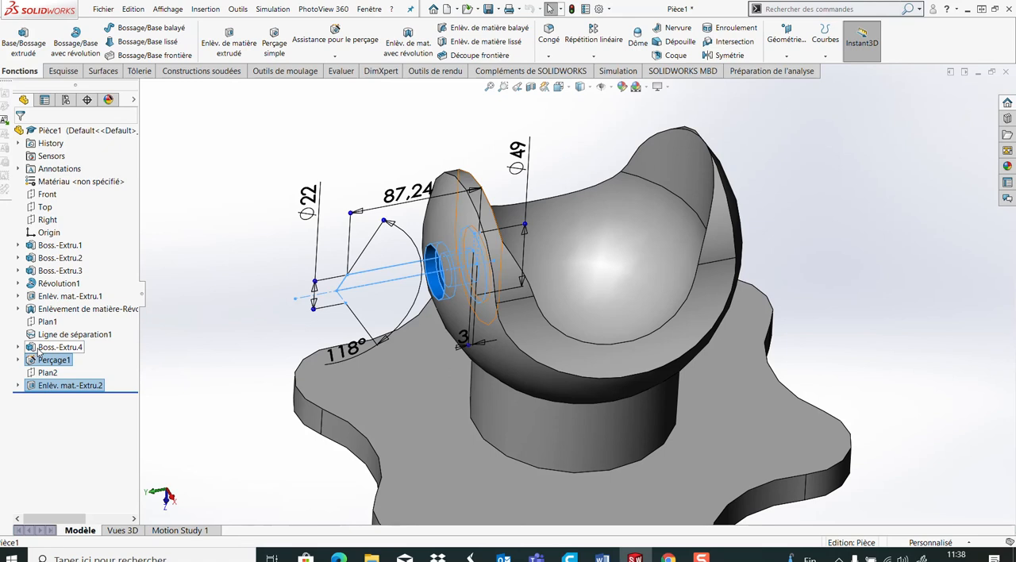
{"action": "left_click", "coordinate": [38, 354], "text": "ctrl"}
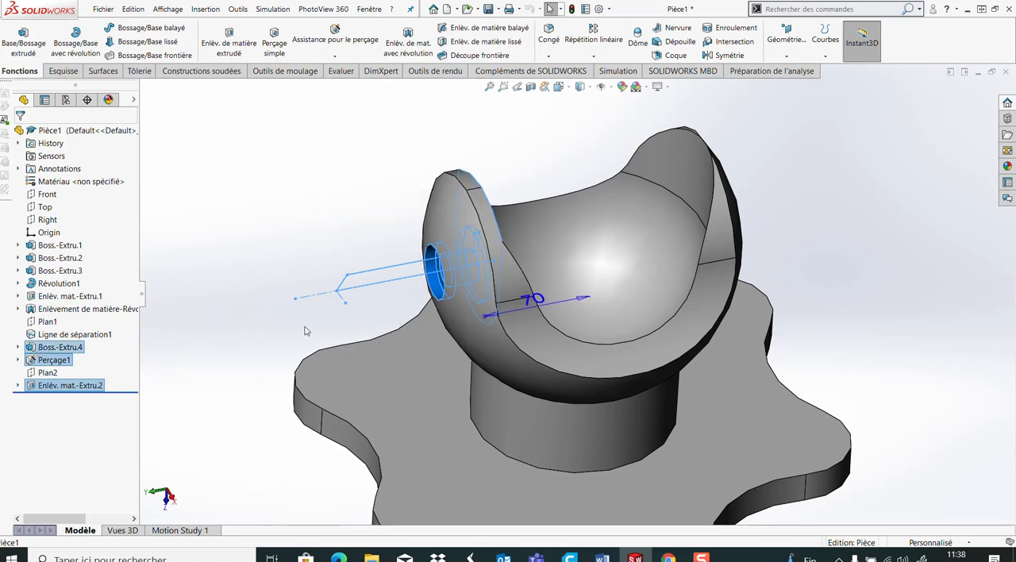
{"action": "middle_click_drag", "start_coordinate": [279, 252], "coordinate": [283, 295]}
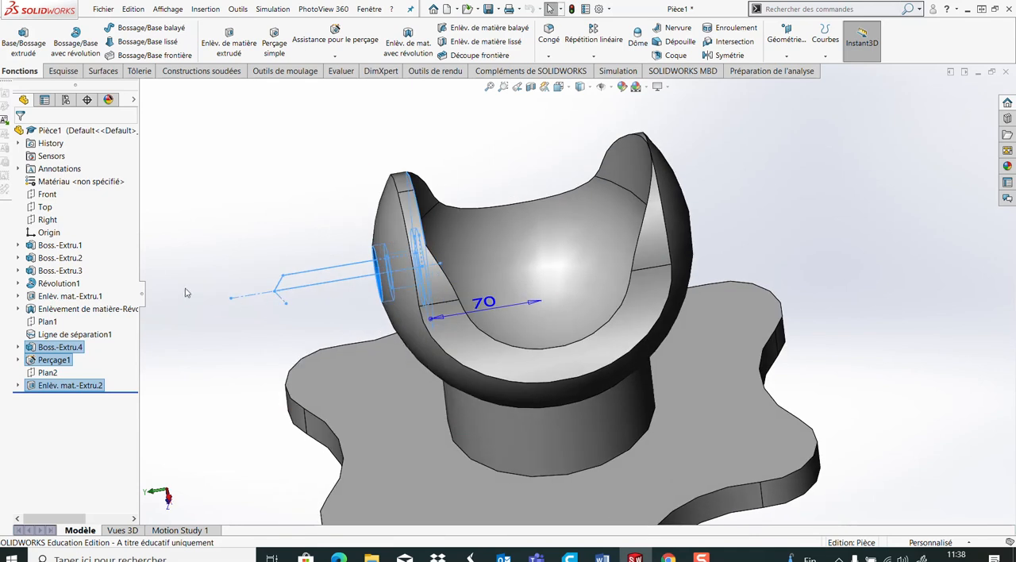
{"action": "left_click", "coordinate": [46, 209]}
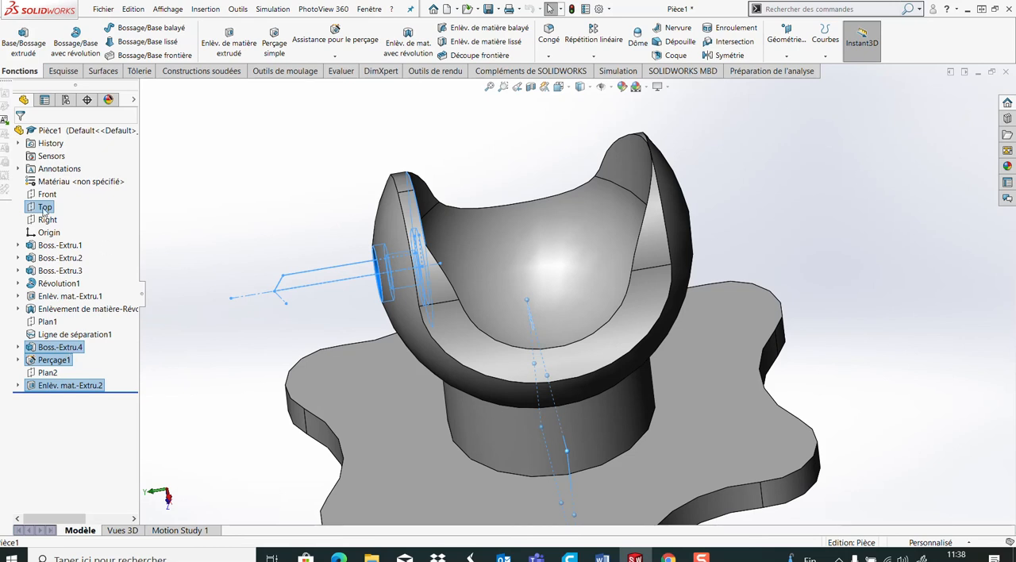
{"action": "left_click", "coordinate": [724, 55]}
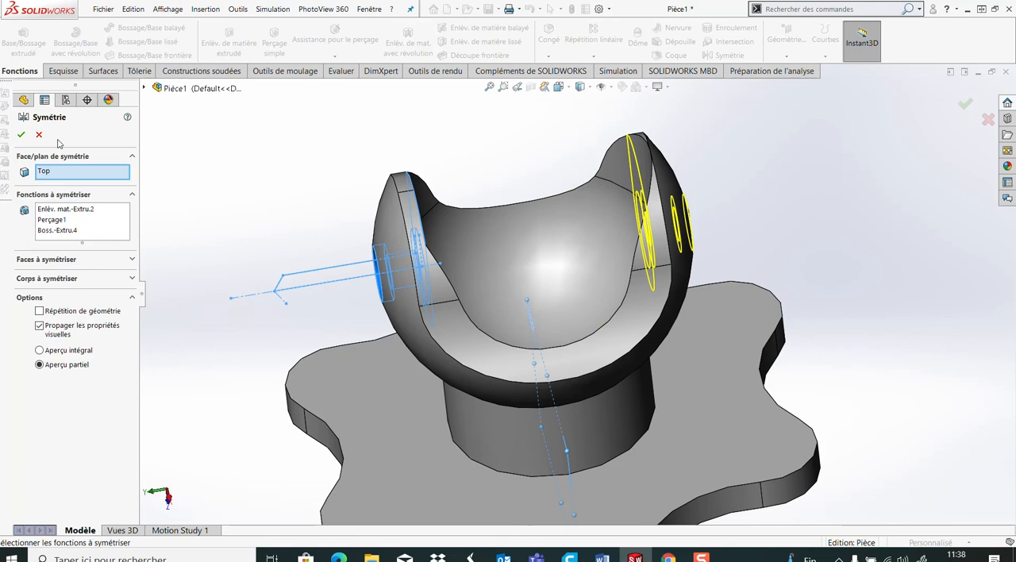
{"action": "left_click", "coordinate": [22, 135]}
{"action": "middle_click_drag", "start_coordinate": [347, 310], "coordinate": [547, 386]}
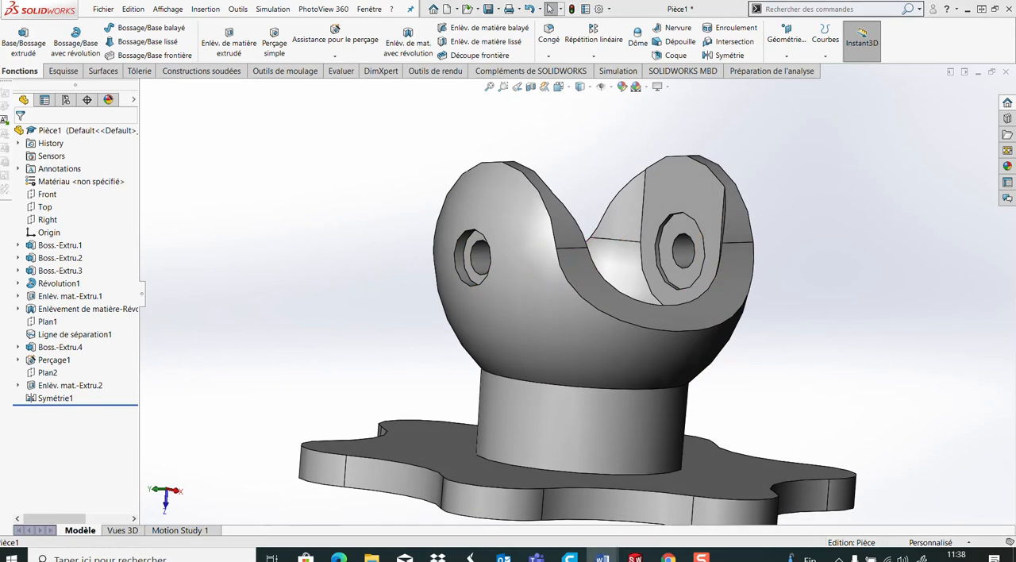
Sketch a circle about 104 mm in diameter, centred on the origin, on the 152 mm boss face under the flange
{"action": "key", "text": "f"}
{"action": "middle_click_drag", "start_coordinate": [623, 358], "coordinate": [604, 367]}
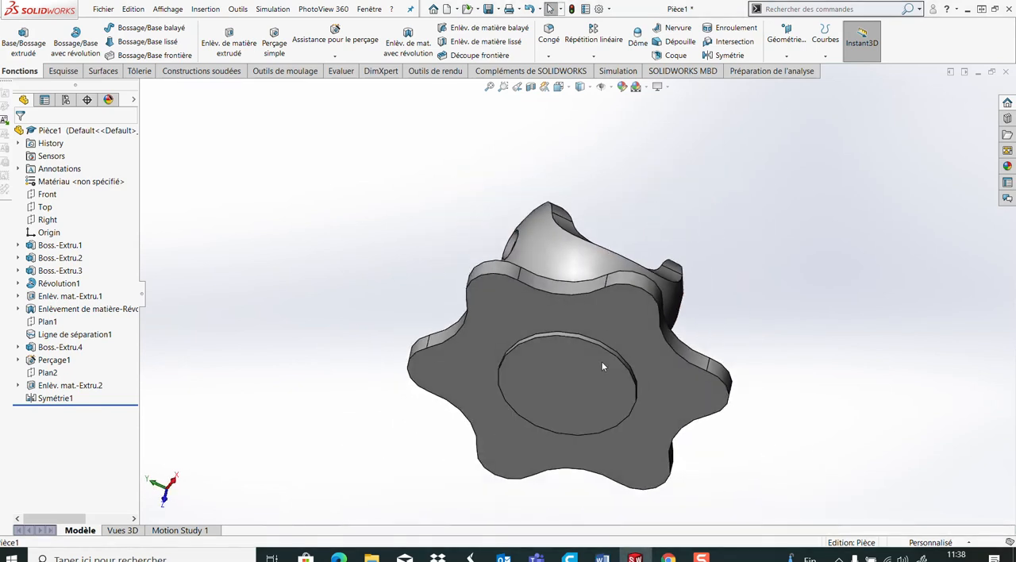
{"action": "left_click", "coordinate": [566, 387]}
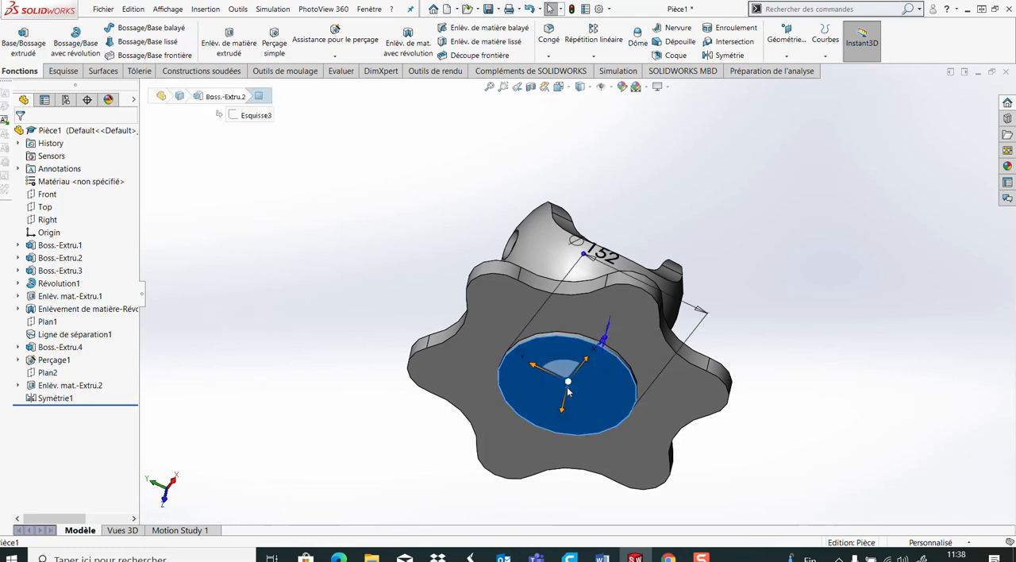
{"action": "left_click", "coordinate": [662, 357]}
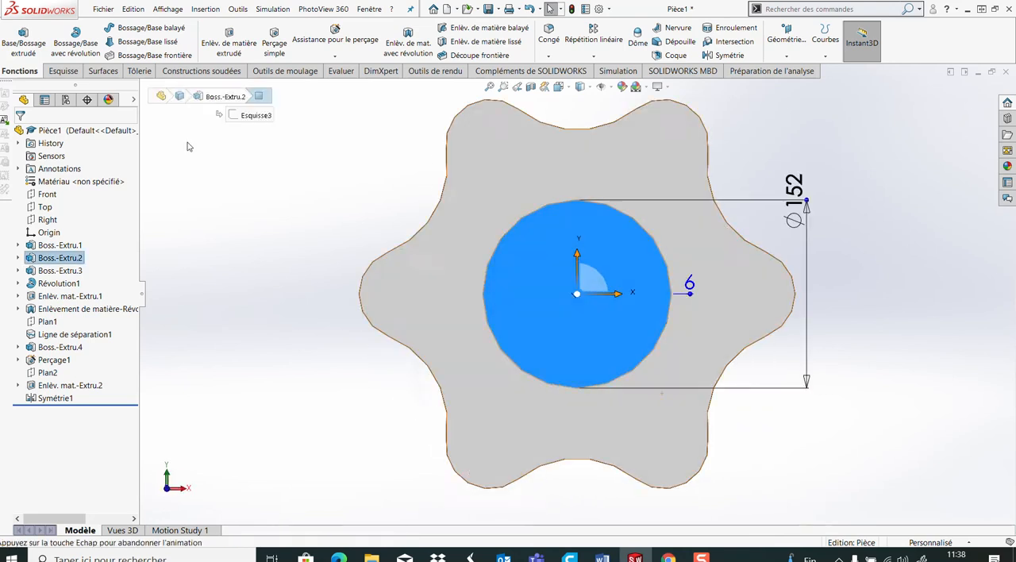
{"action": "left_click", "coordinate": [60, 71]}
{"action": "left_click", "coordinate": [15, 33]}
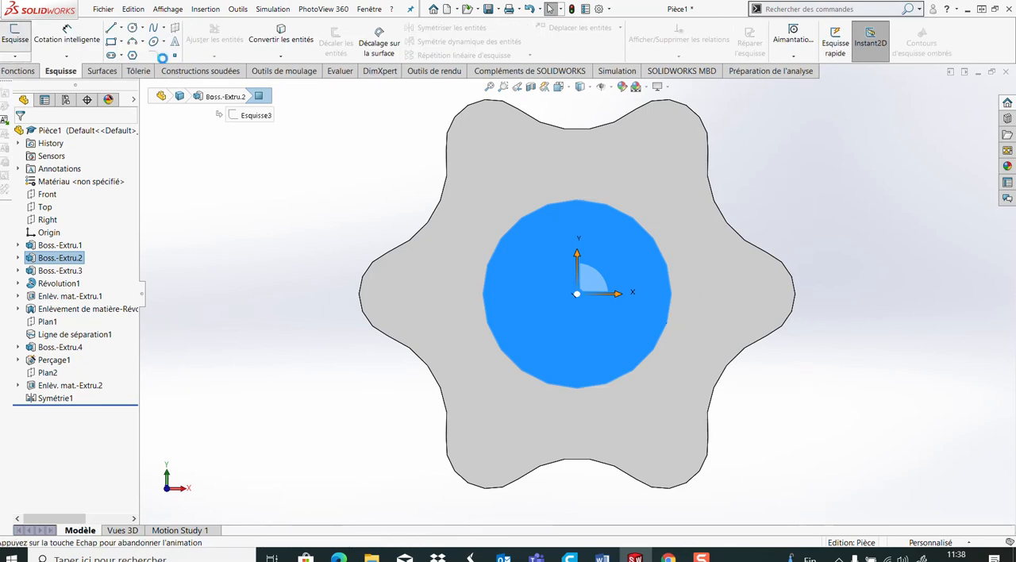
{"action": "left_click", "coordinate": [131, 27]}
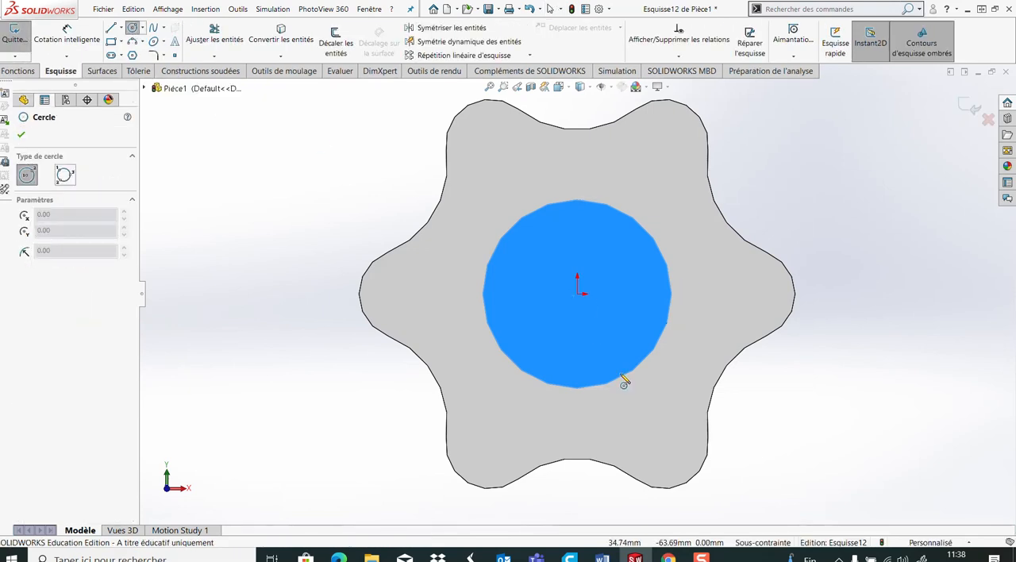
{"action": "left_click", "coordinate": [578, 295]}
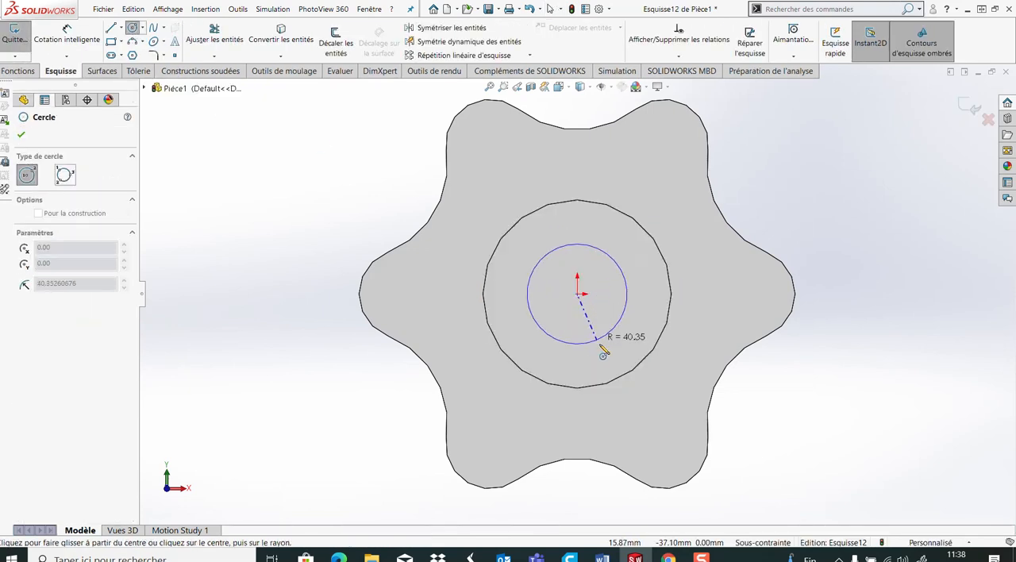
{"action": "left_click", "coordinate": [609, 357]}
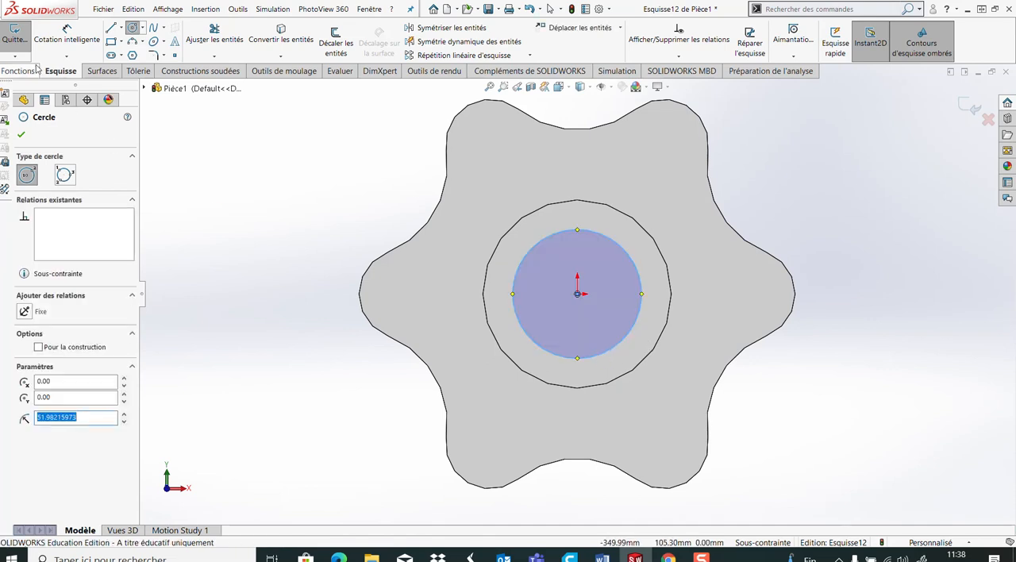
Dimension the circle on the underside boss to a diameter of 64 mm
{"action": "left_click", "coordinate": [67, 36]}
{"action": "left_click", "coordinate": [645, 295]}
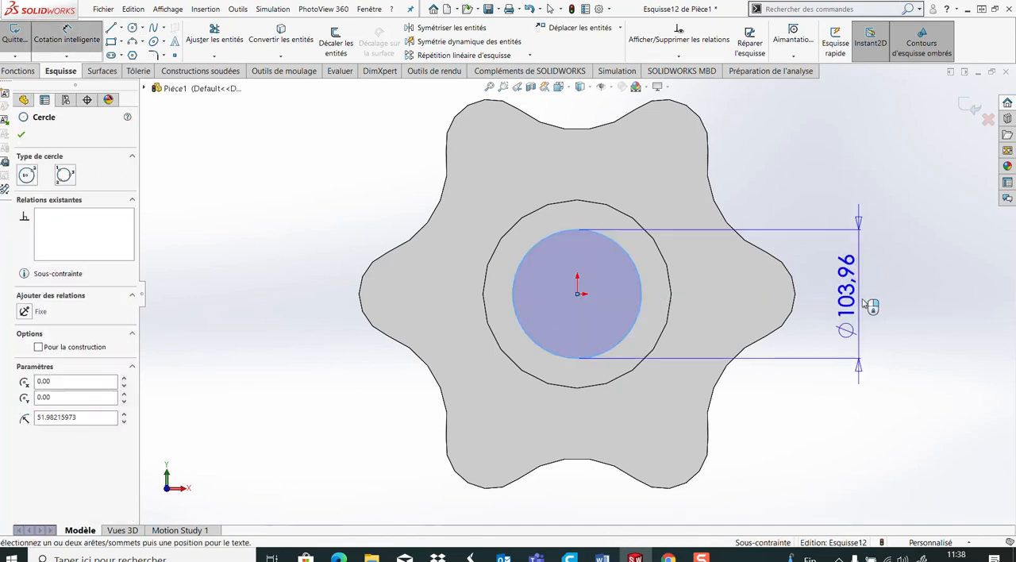
{"action": "left_click", "coordinate": [873, 302]}
{"action": "type", "text": "64"}
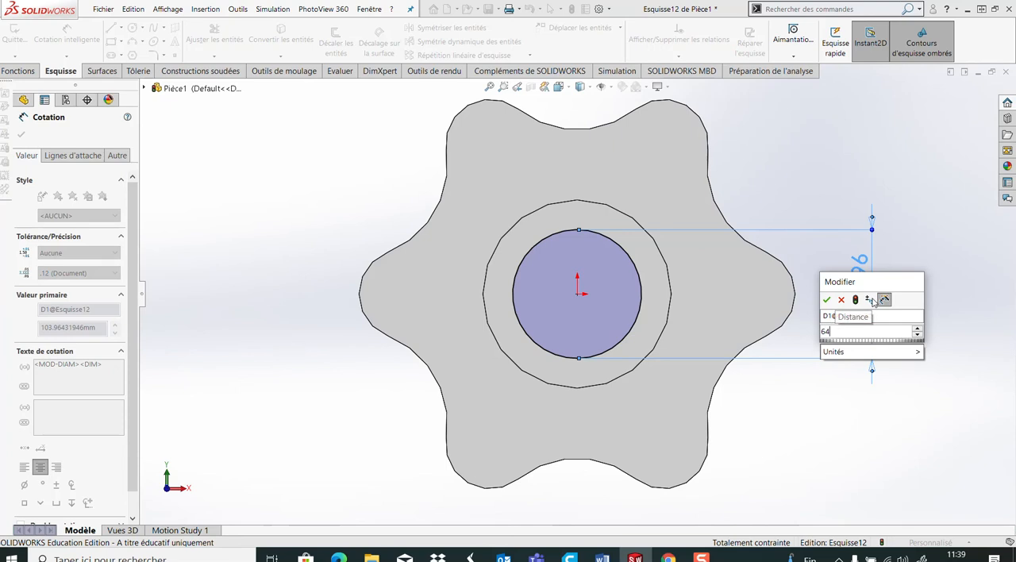
{"action": "key", "text": "Return"}
Make a blind extruded cut 64 mm deep from the 64 mm circle into the base and neck
{"action": "left_click", "coordinate": [30, 74]}
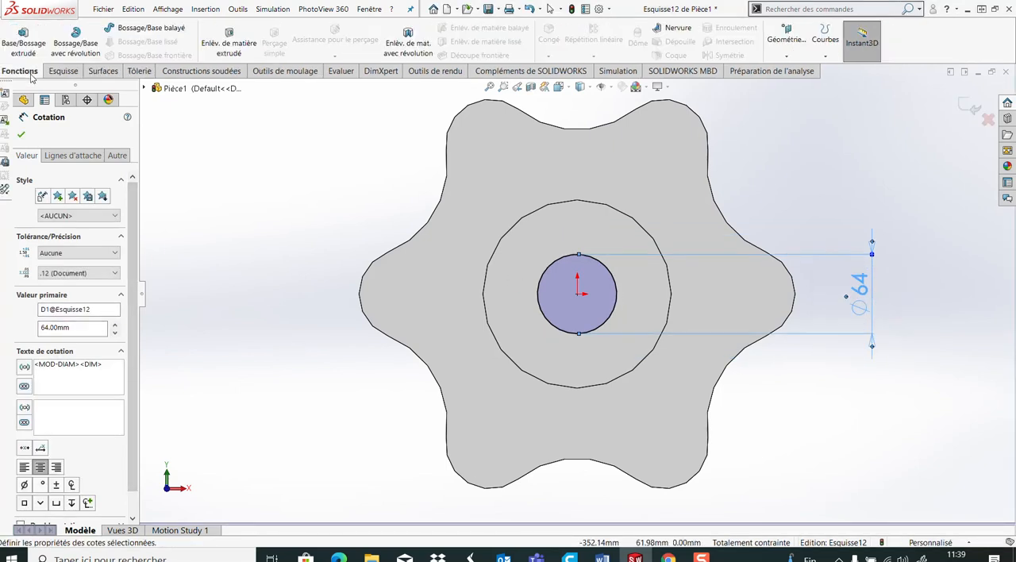
{"action": "left_click", "coordinate": [229, 43]}
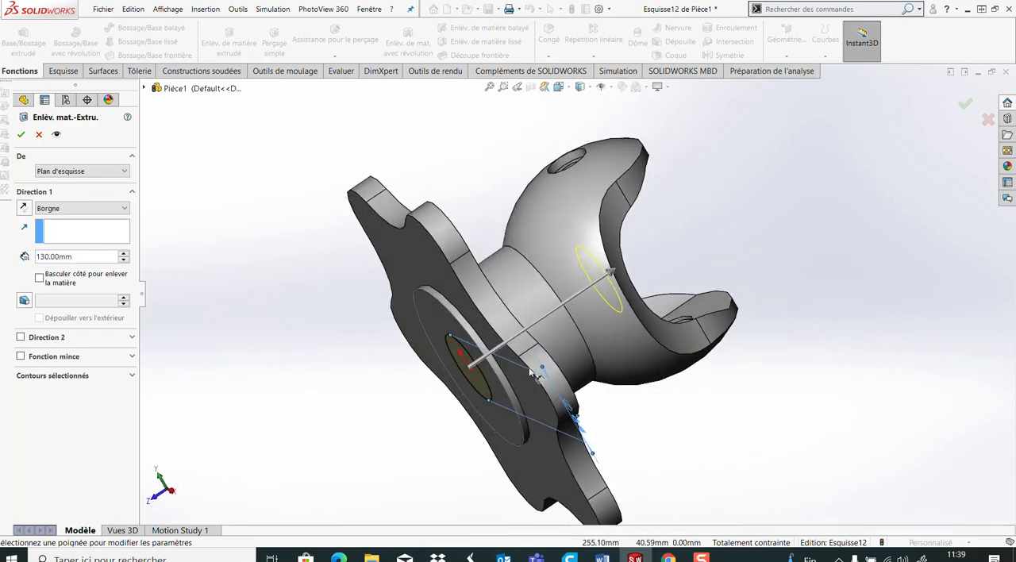
{"action": "double_click", "coordinate": [62, 257]}
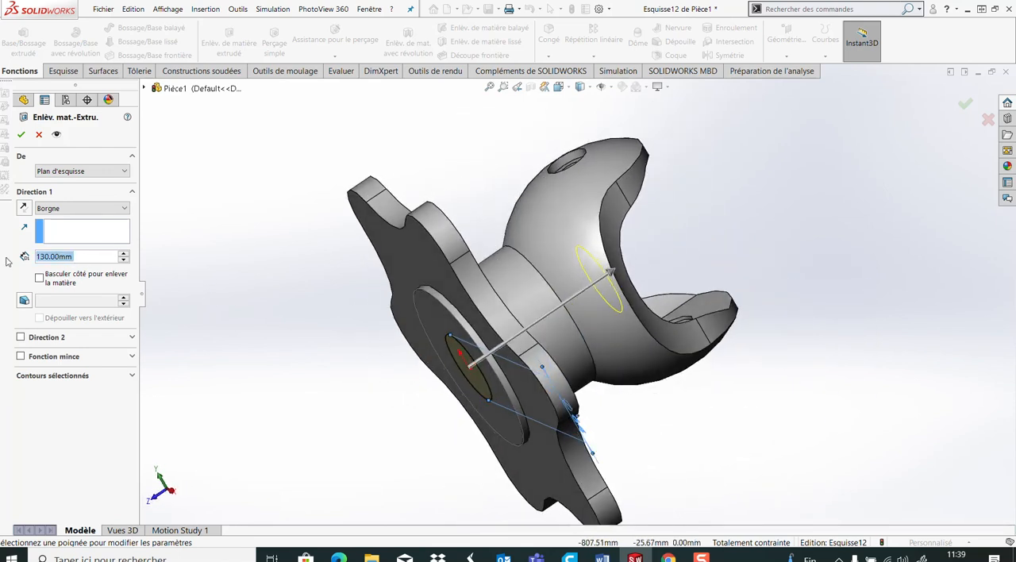
{"action": "type", "text": "64"}
{"action": "key", "text": "Return"}
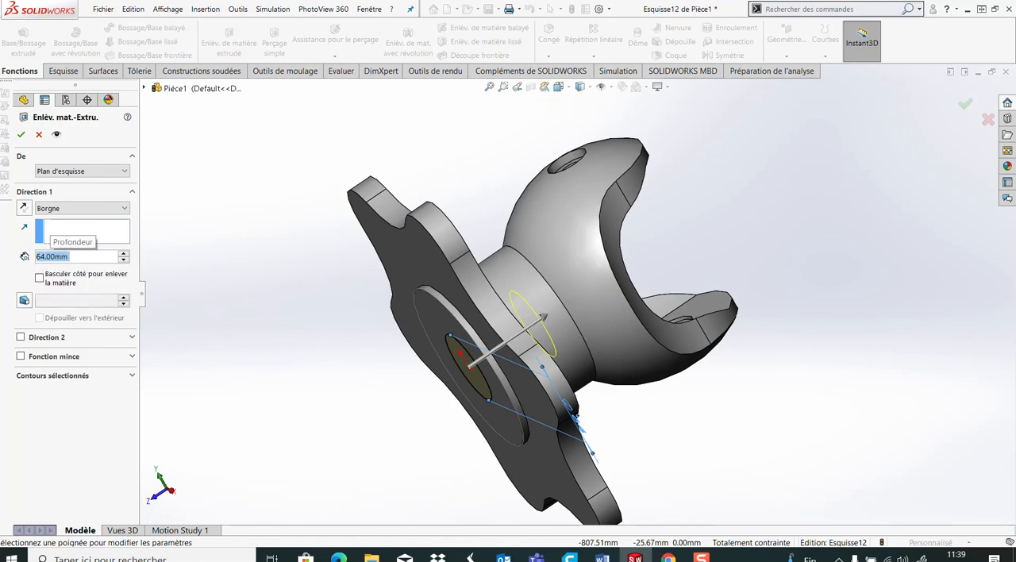
{"action": "left_click", "coordinate": [20, 134]}
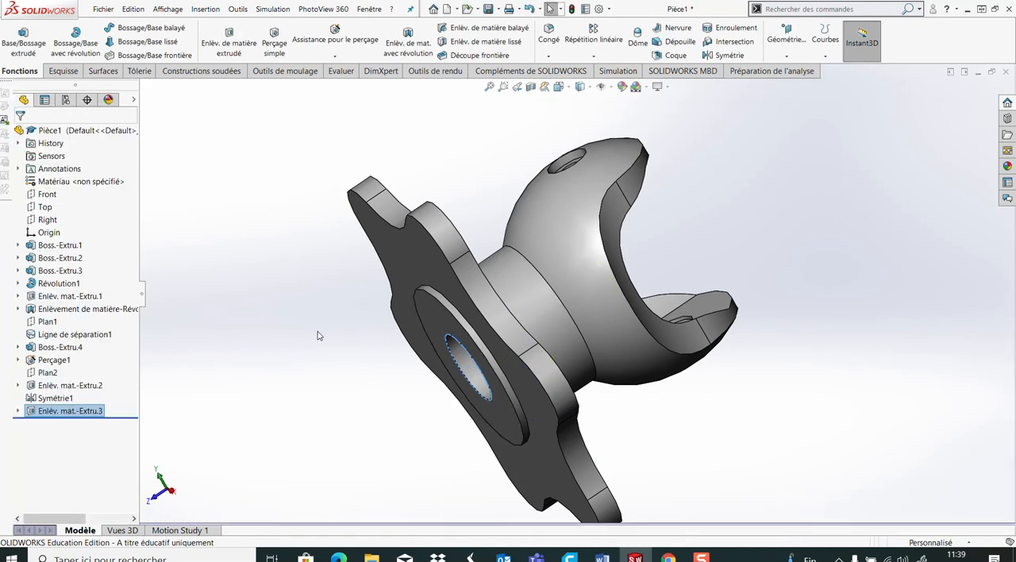
Sketch a circle about 188 mm in diameter, centred on the origin, on the floor of the 64 mm bore
{"action": "middle_click_drag", "start_coordinate": [358, 384], "coordinate": [419, 255]}
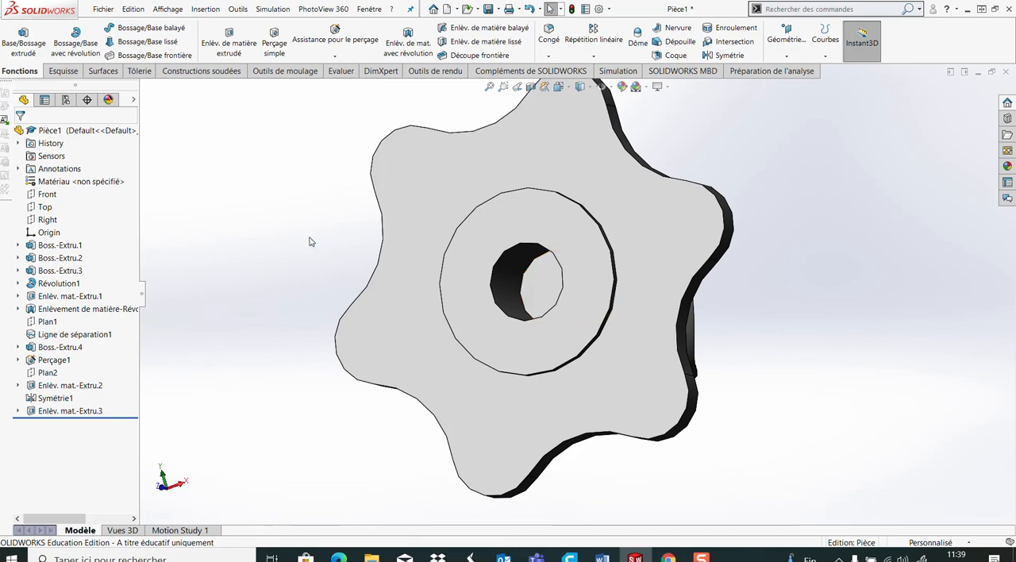
{"action": "left_click", "coordinate": [539, 297]}
{"action": "left_click", "coordinate": [64, 71]}
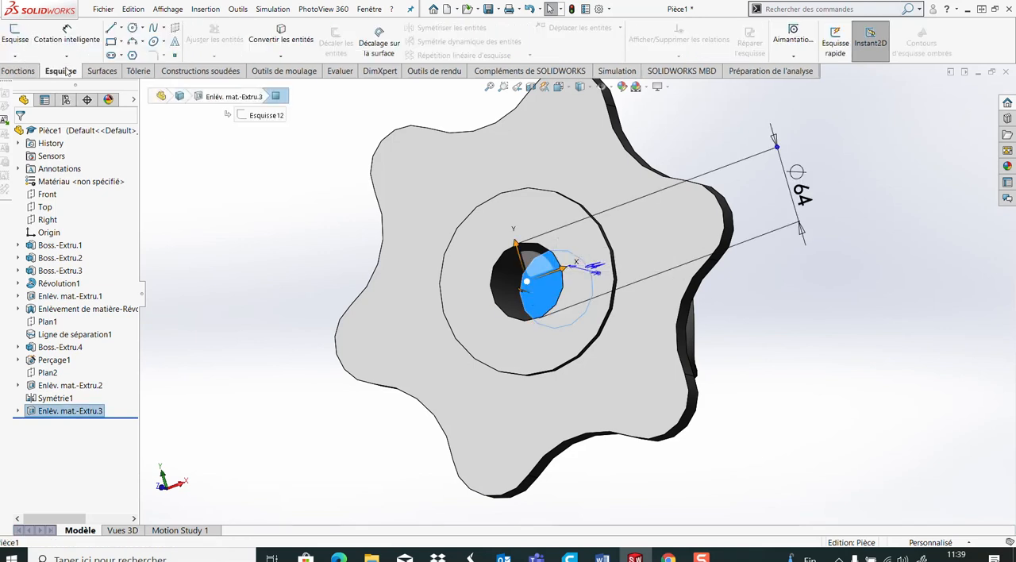
{"action": "left_click", "coordinate": [15, 36]}
{"action": "left_click", "coordinate": [133, 29]}
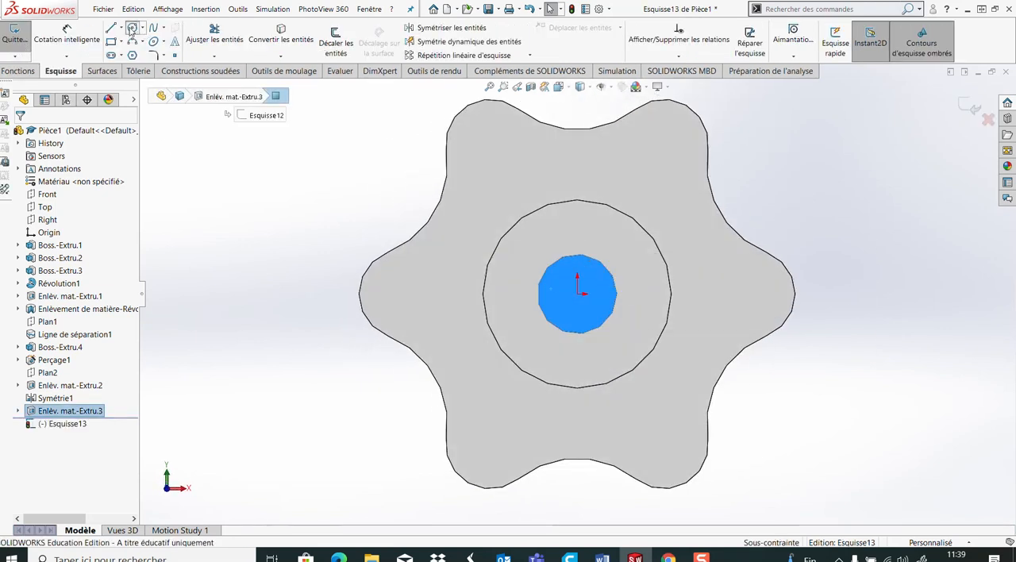
{"action": "left_click", "coordinate": [579, 294]}
{"action": "left_click", "coordinate": [659, 389]}
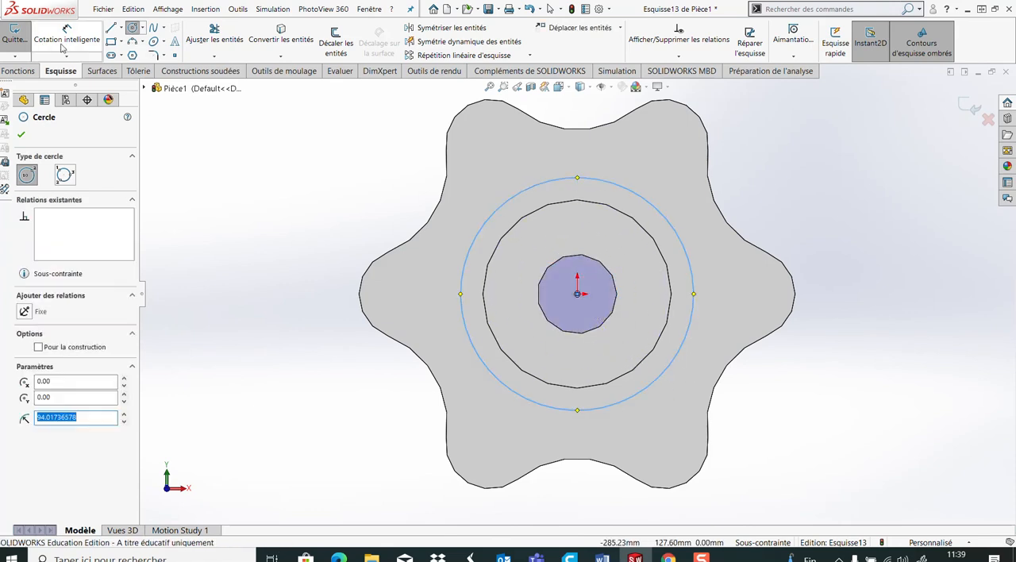
Dimension the circle on the bore's floor to a diameter of 85 mm
{"action": "left_click", "coordinate": [67, 37]}
{"action": "left_click", "coordinate": [694, 289]}
{"action": "left_click", "coordinate": [905, 329]}
{"action": "type", "text": "85"}
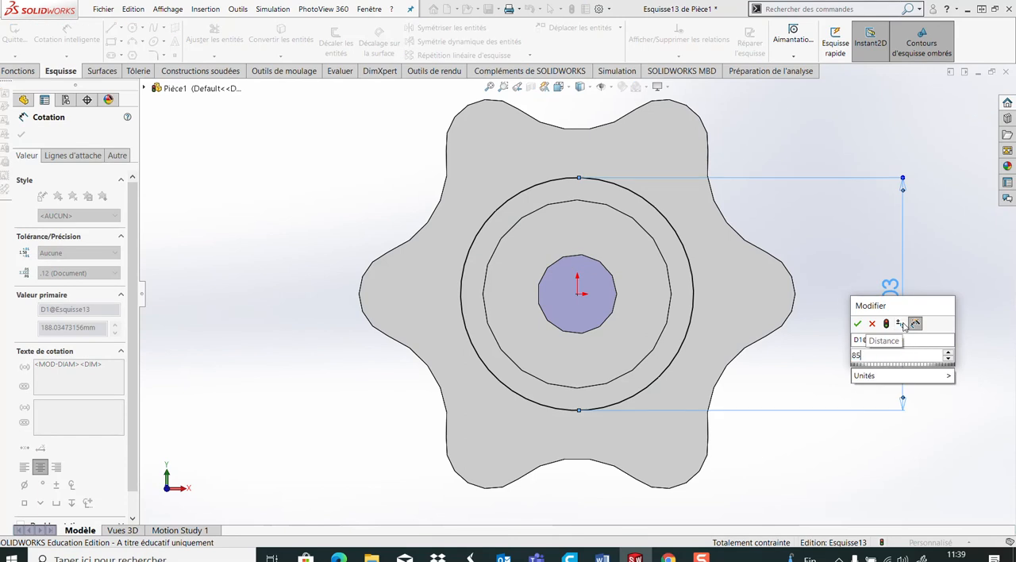
{"action": "key", "text": "Return"}
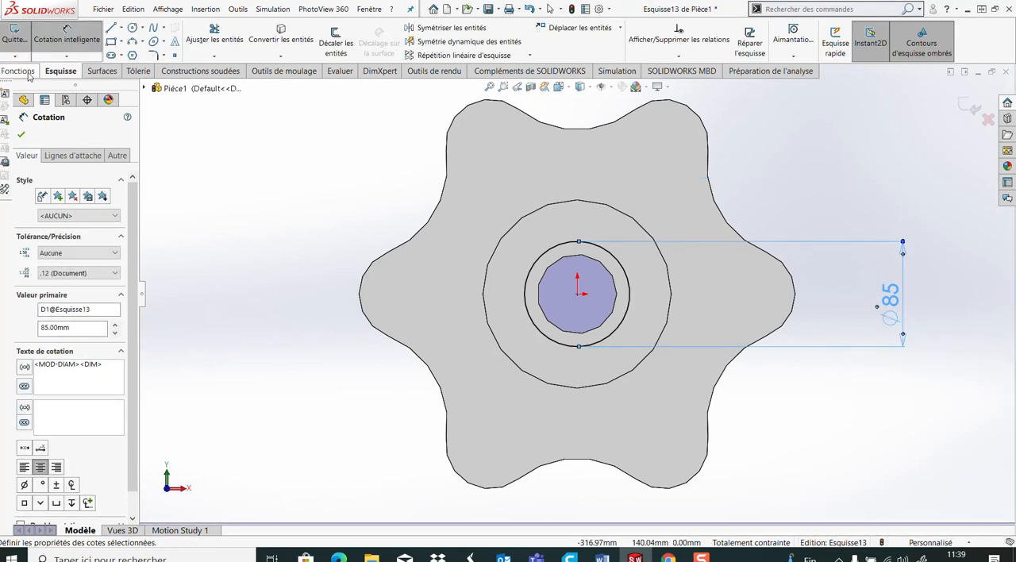
Make an extruded cut from the 85 mm circle toward the yoke with the through-all end condition (A travers tout)
{"action": "left_click", "coordinate": [27, 72]}
{"action": "left_click", "coordinate": [229, 39]}
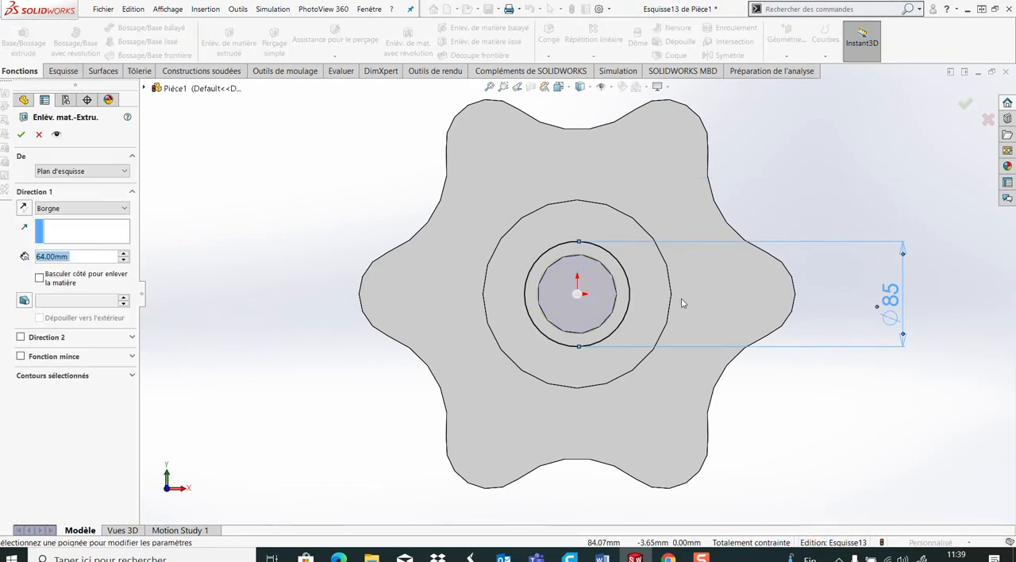
{"action": "left_click", "coordinate": [98, 209]}
{"action": "left_click", "coordinate": [64, 227]}
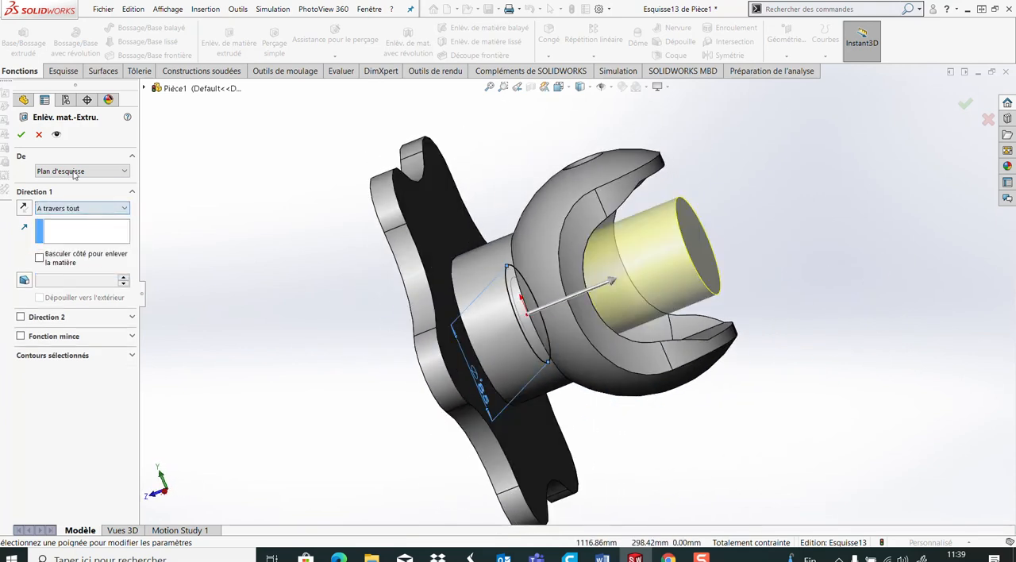
{"action": "left_click", "coordinate": [21, 134]}
Examine the stepped central bore and the flange from the yoke side and from the underside
{"action": "middle_click_drag", "start_coordinate": [545, 371], "coordinate": [501, 319]}
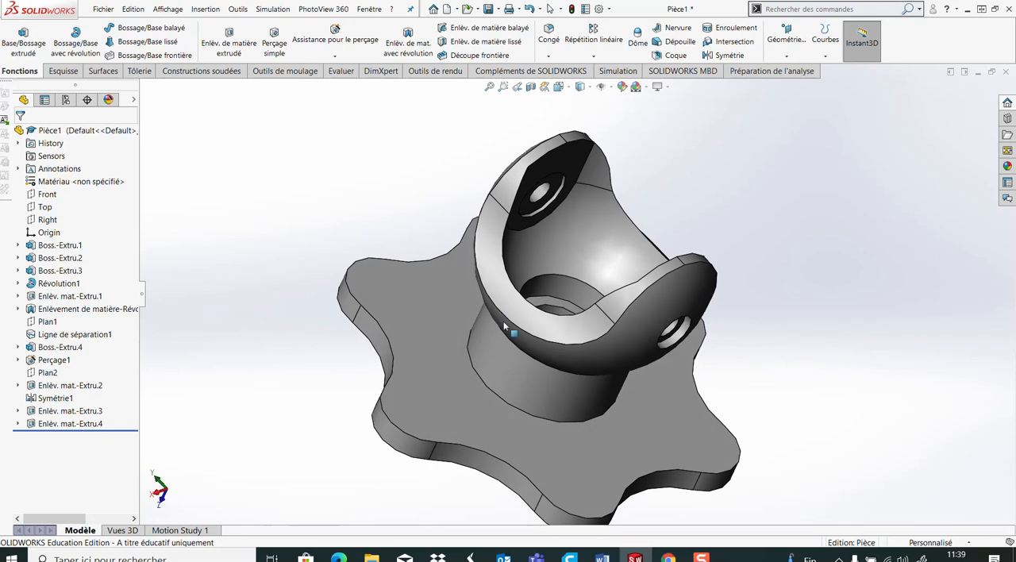
{"action": "middle_click_drag", "start_coordinate": [603, 373], "coordinate": [484, 469]}
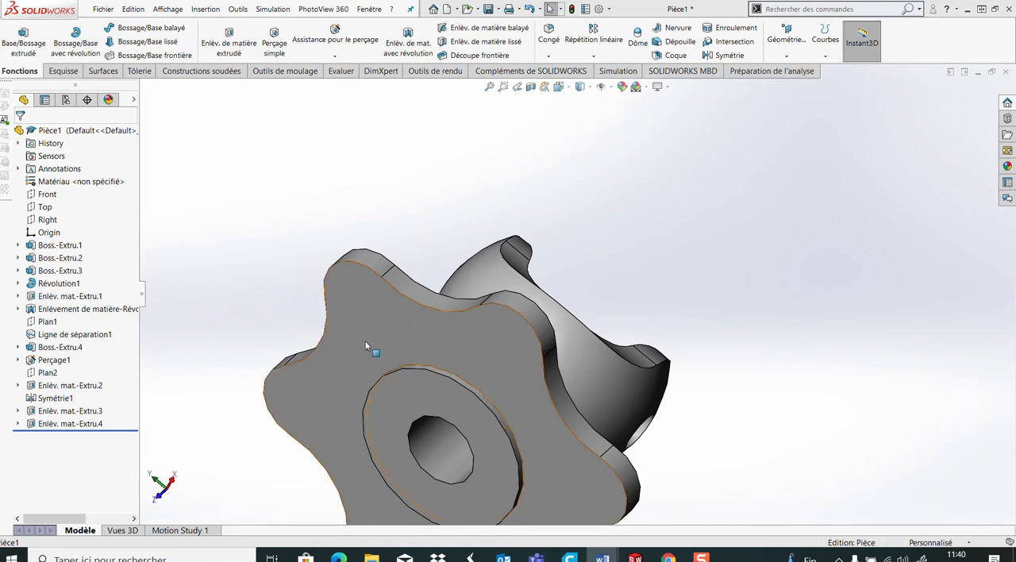
{"action": "middle_click_drag", "start_coordinate": [366, 345], "coordinate": [409, 359]}
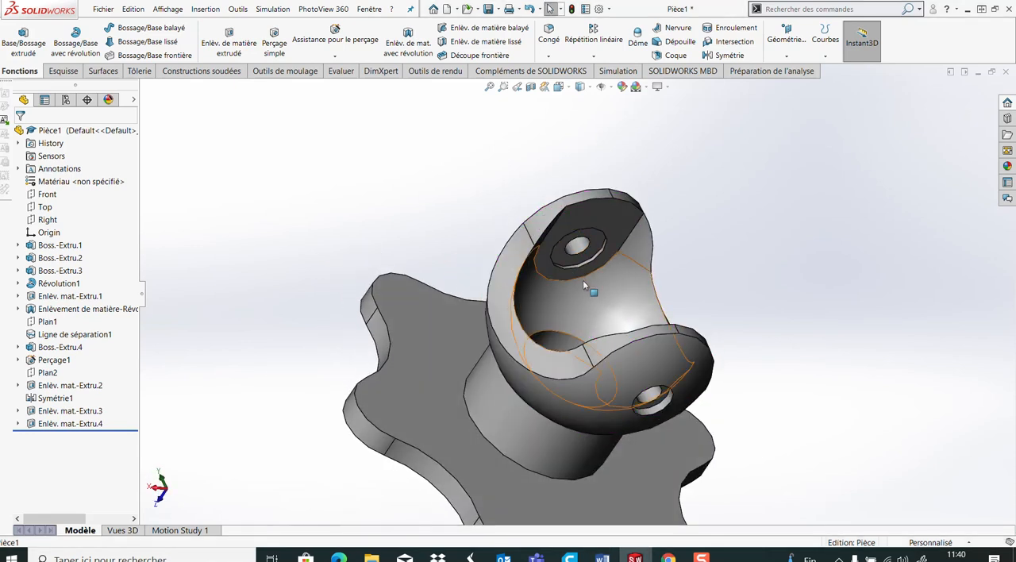
{"action": "left_click", "coordinate": [565, 265]}
{"action": "middle_click_drag", "start_coordinate": [566, 264], "coordinate": [528, 188]}
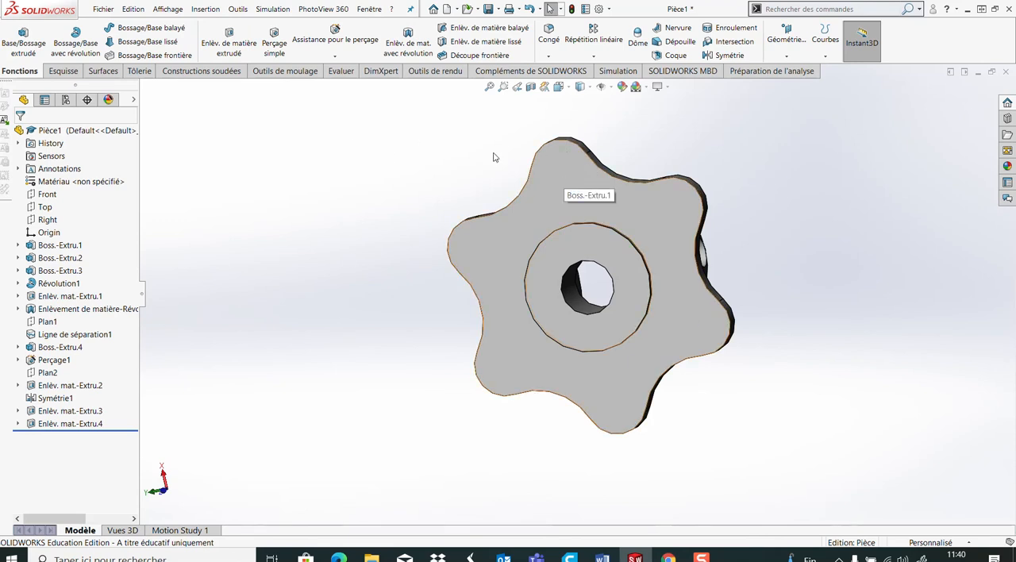
Start a legacy Chambrage hole on the flange's underside face with a hole diameter of 10 mm
{"action": "left_click", "coordinate": [568, 187]}
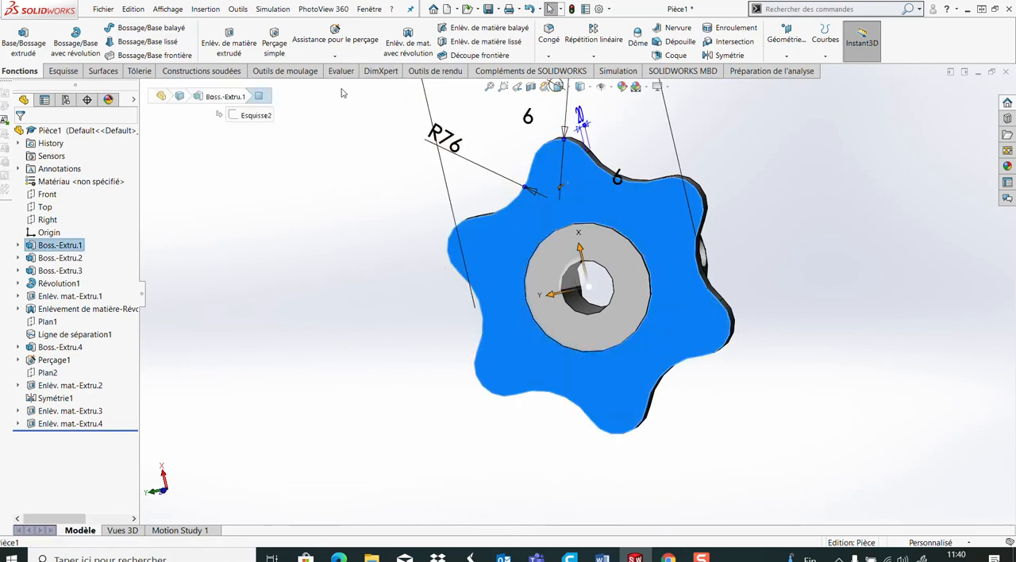
{"action": "left_click", "coordinate": [327, 40]}
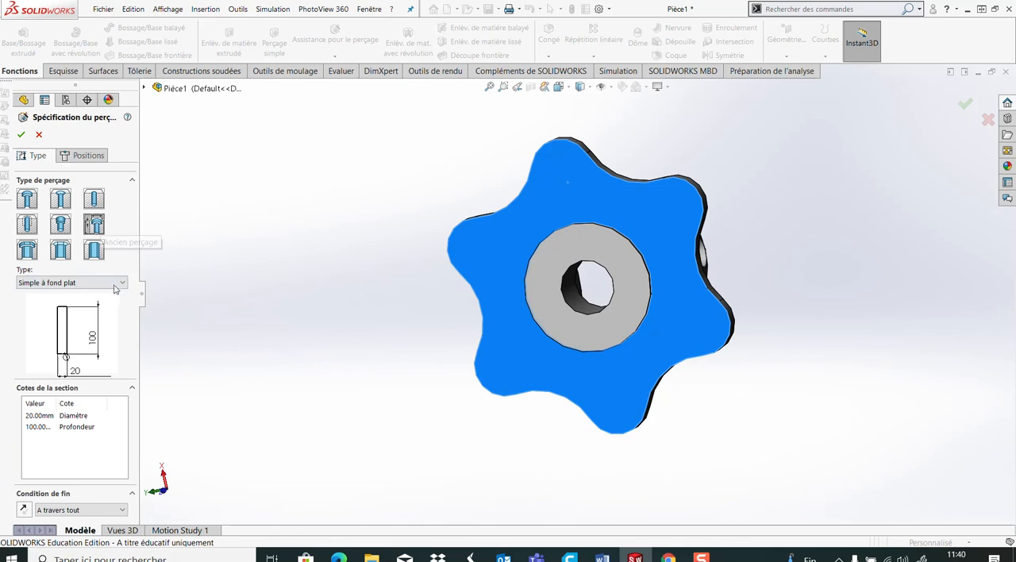
{"action": "left_click", "coordinate": [72, 282]}
{"action": "left_click", "coordinate": [79, 313]}
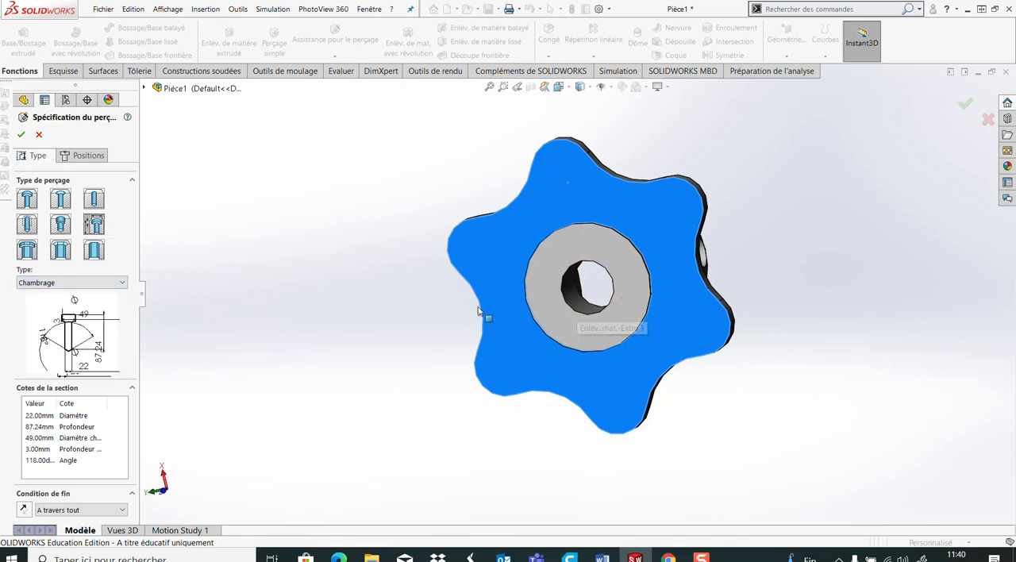
{"action": "double_click", "coordinate": [32, 417]}
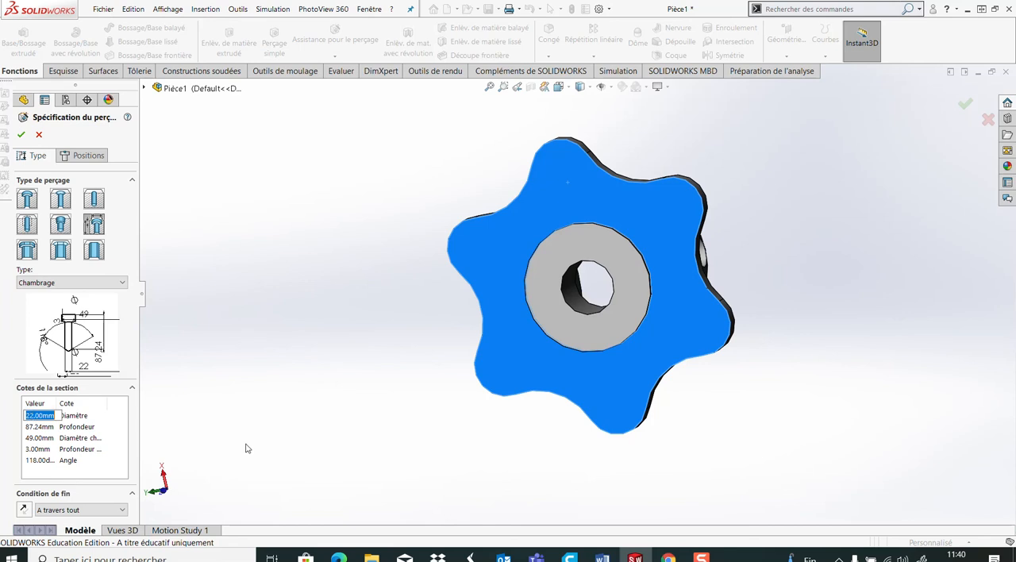
{"action": "type", "text": "10"}
Set the hole's counterbore diameter to 35 mm and its counterbore depth to 2 mm, keeping the through-all end condition (A travers tout)
{"action": "double_click", "coordinate": [35, 437]}
{"action": "type", "text": "35"}
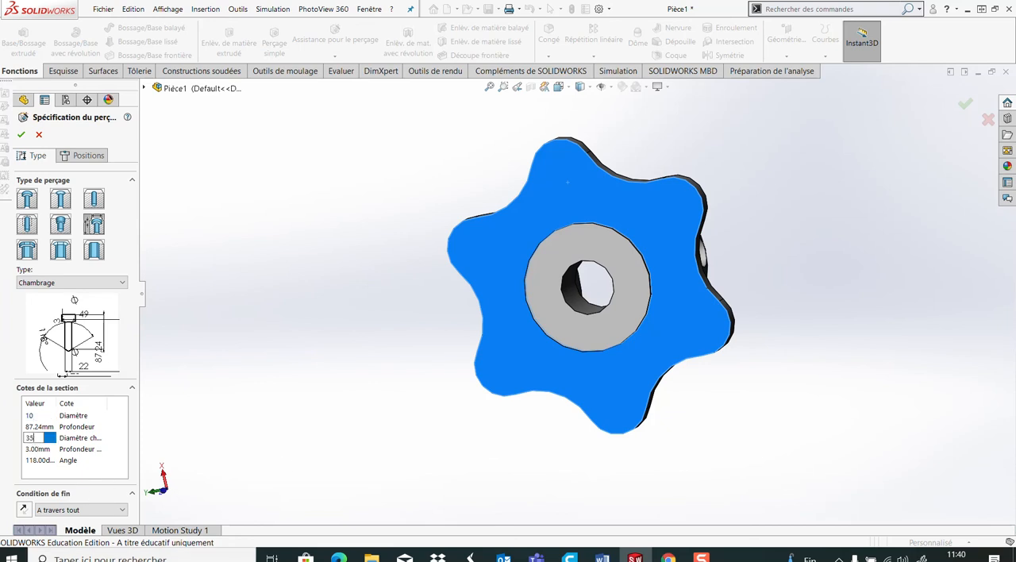
{"action": "key", "text": "Return"}
{"action": "double_click", "coordinate": [38, 450]}
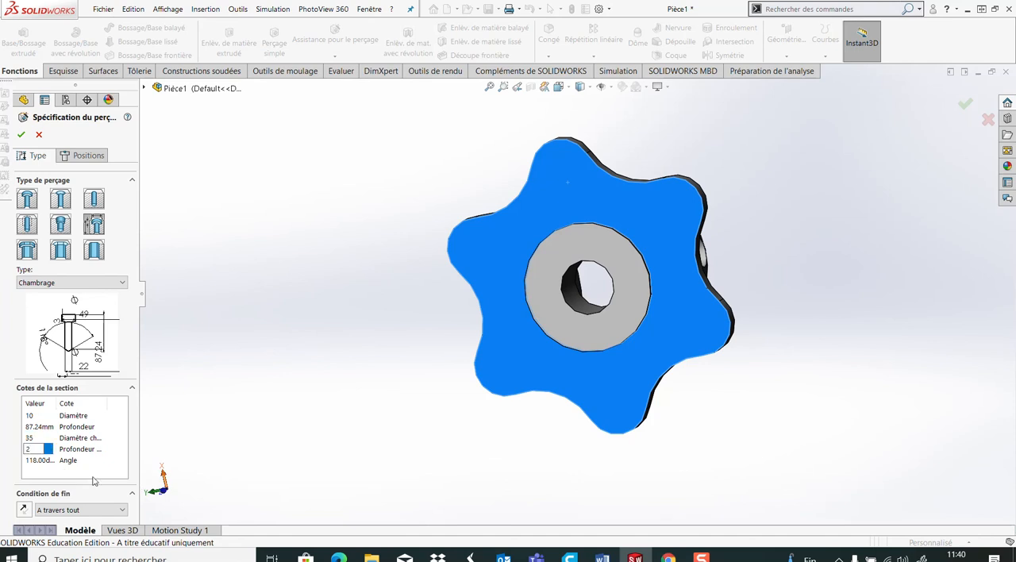
{"action": "key", "text": "Return"}
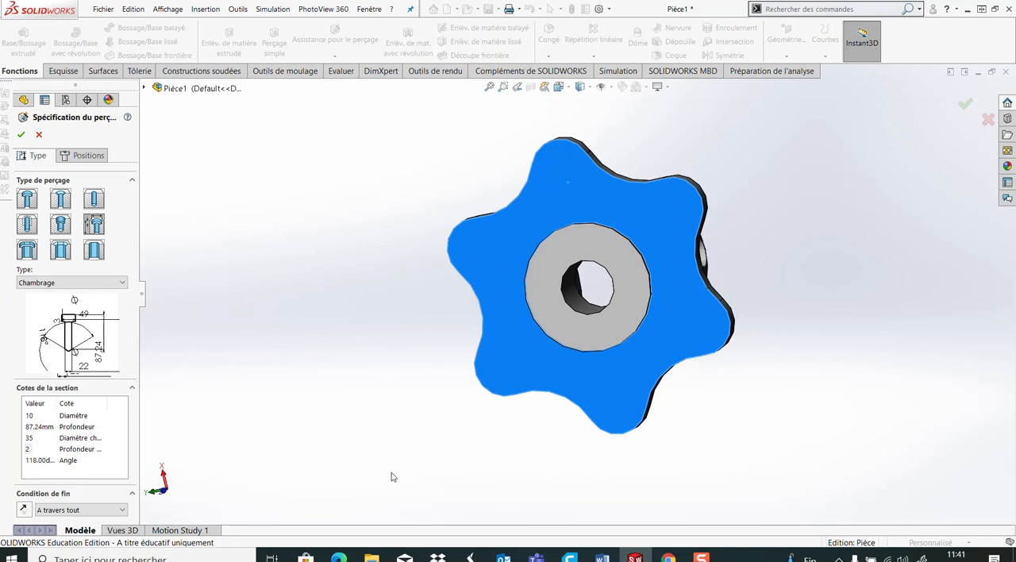
{"action": "left_click", "coordinate": [123, 512]}
{"action": "left_click", "coordinate": [123, 511]}
Place the counterbored hole at the centre of one flange lobe's rounded tip and create it
{"action": "left_click", "coordinate": [83, 155]}
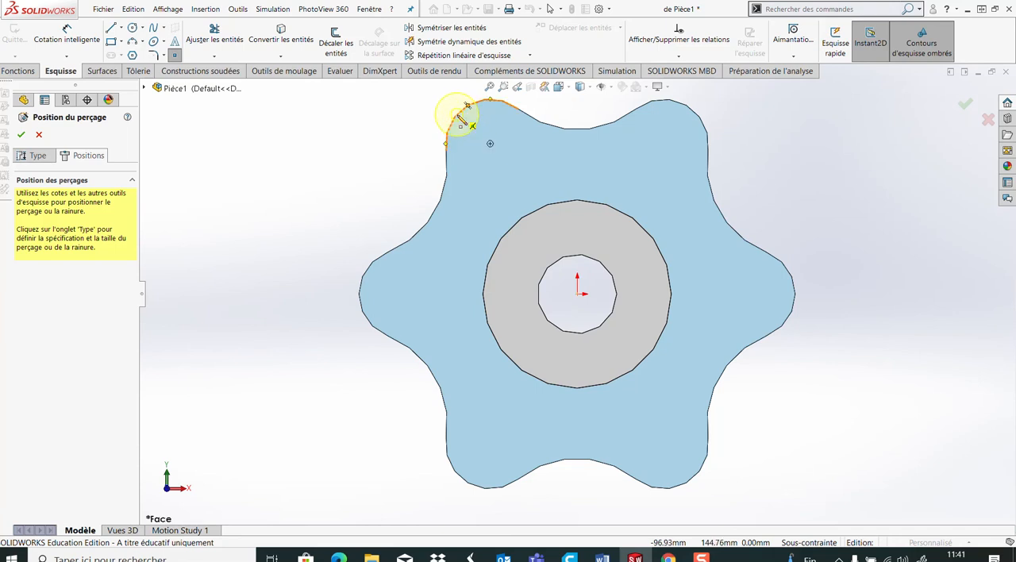
{"action": "left_click", "coordinate": [491, 144]}
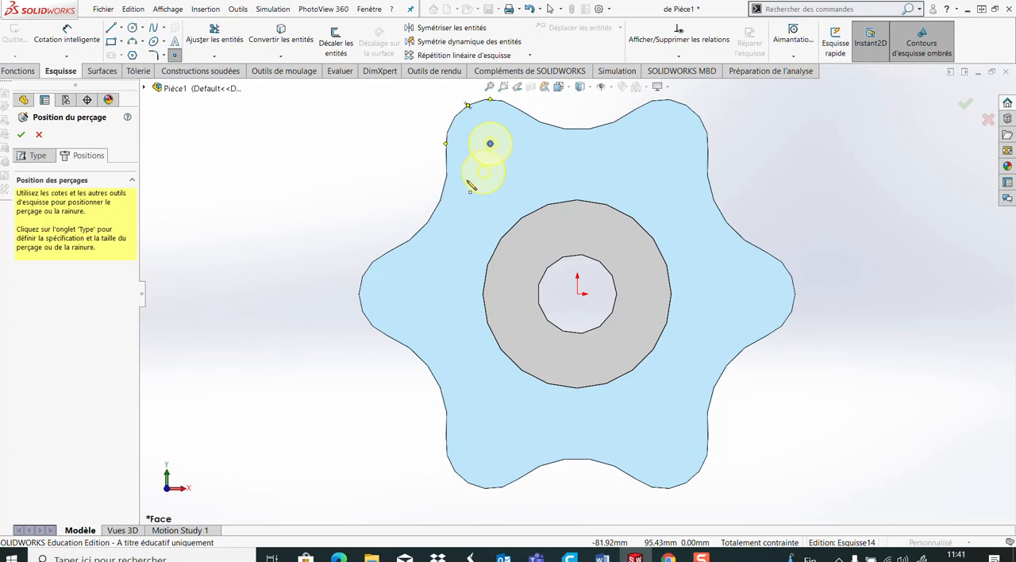
{"action": "left_click", "coordinate": [22, 135]}
Define a second Chambrage hole on the flange's yoke-side face with a counterbore 22 mm in diameter and 5 mm deep
{"action": "middle_click_drag", "start_coordinate": [374, 215], "coordinate": [470, 270]}
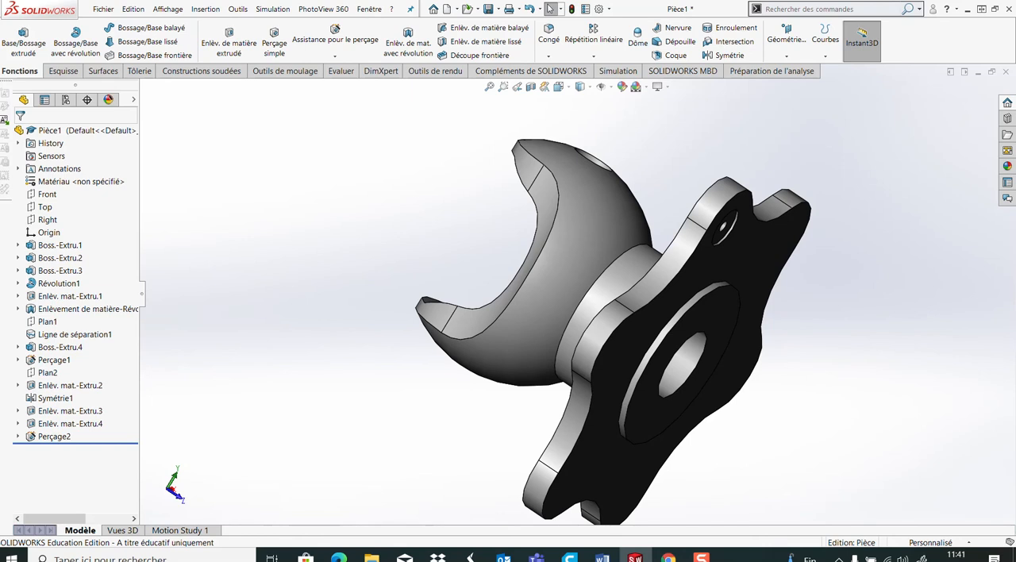
{"action": "middle_click_drag", "start_coordinate": [701, 324], "coordinate": [782, 367]}
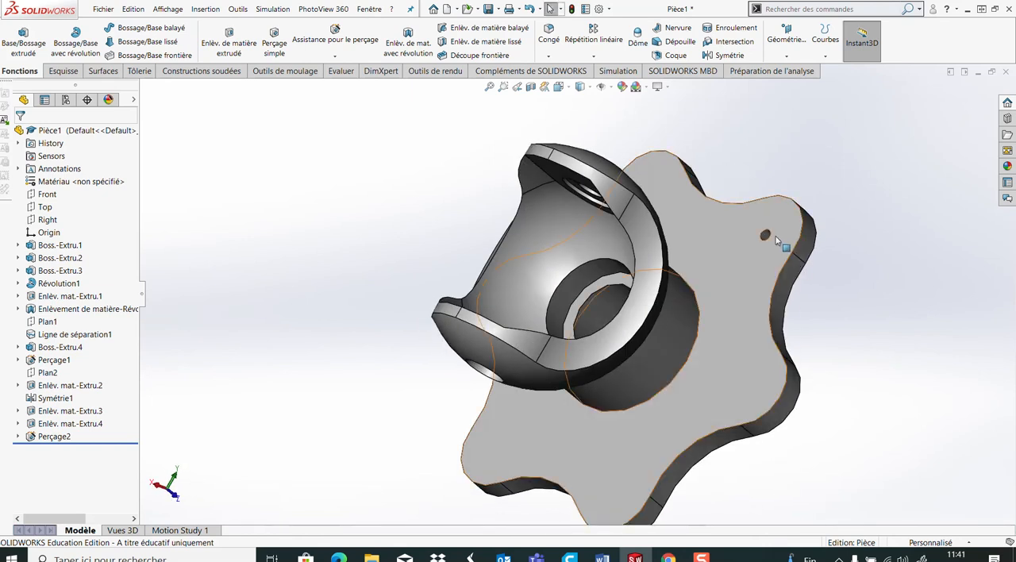
{"action": "left_click", "coordinate": [777, 239]}
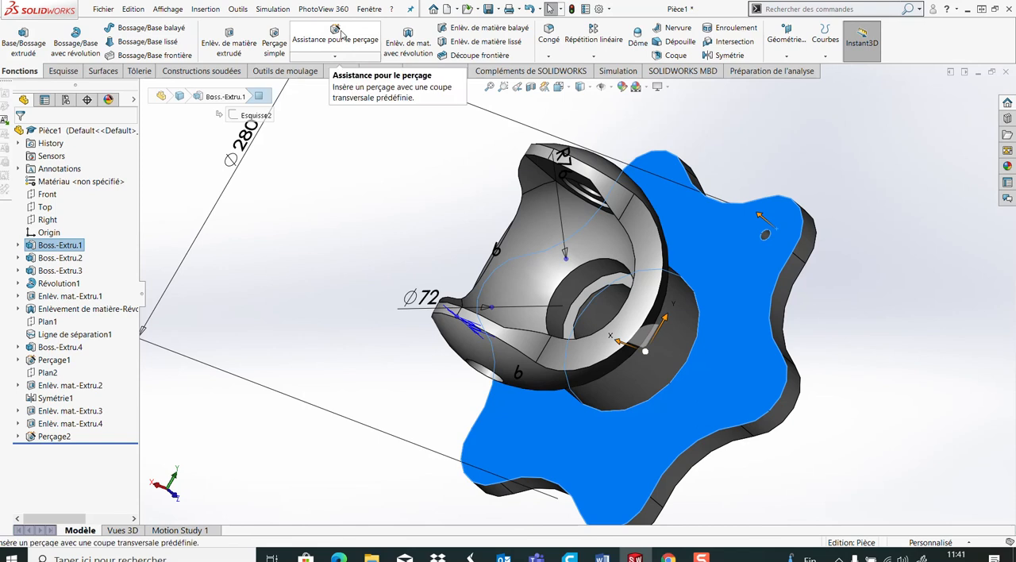
{"action": "left_click", "coordinate": [342, 33]}
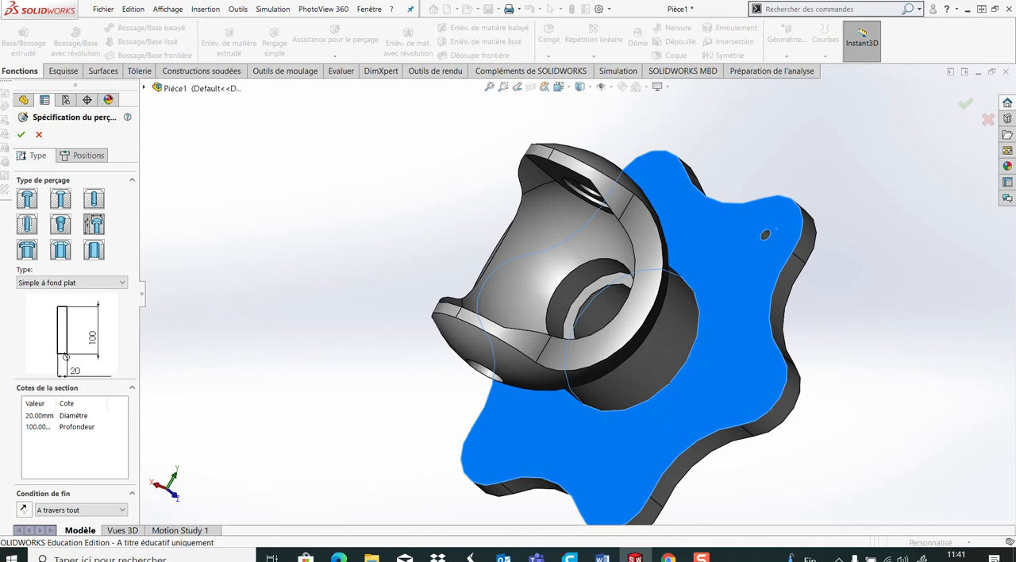
{"action": "left_click", "coordinate": [104, 283]}
{"action": "left_click", "coordinate": [104, 310]}
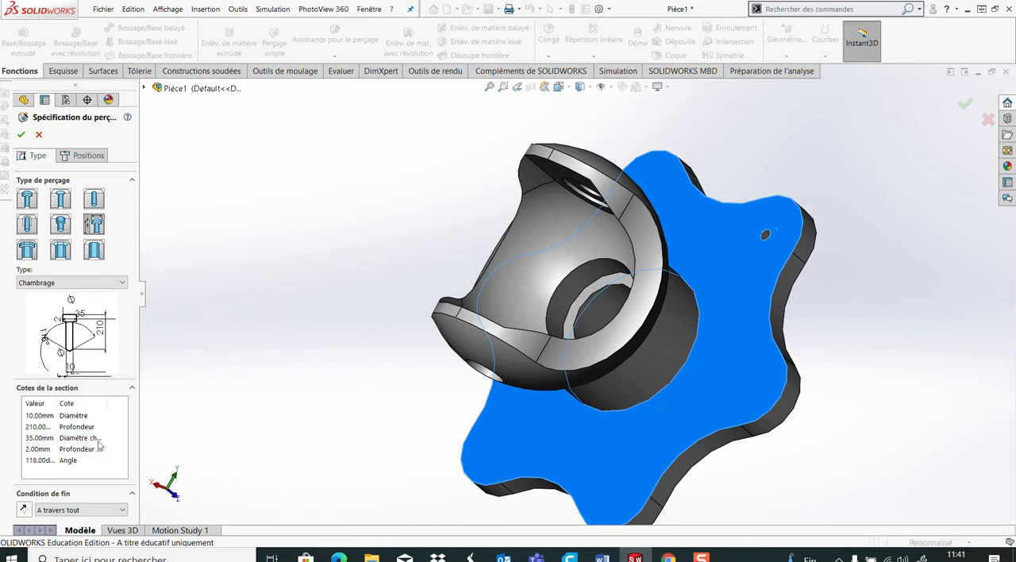
{"action": "double_click", "coordinate": [41, 438]}
{"action": "type", "text": "22"}
{"action": "double_click", "coordinate": [38, 449]}
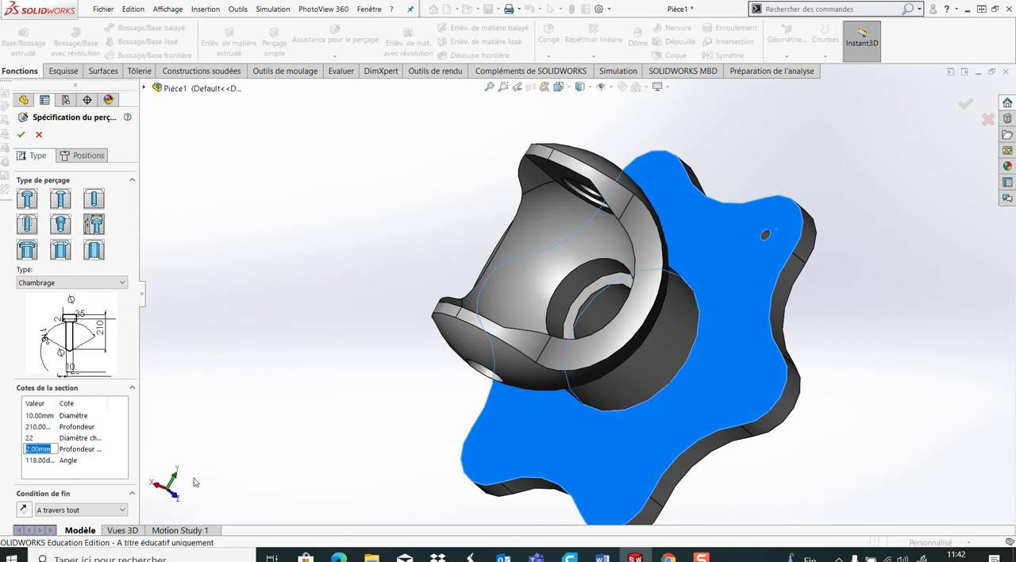
{"action": "type", "text": "5"}
{"action": "left_click", "coordinate": [72, 444]}
{"action": "left_click", "coordinate": [31, 441]}
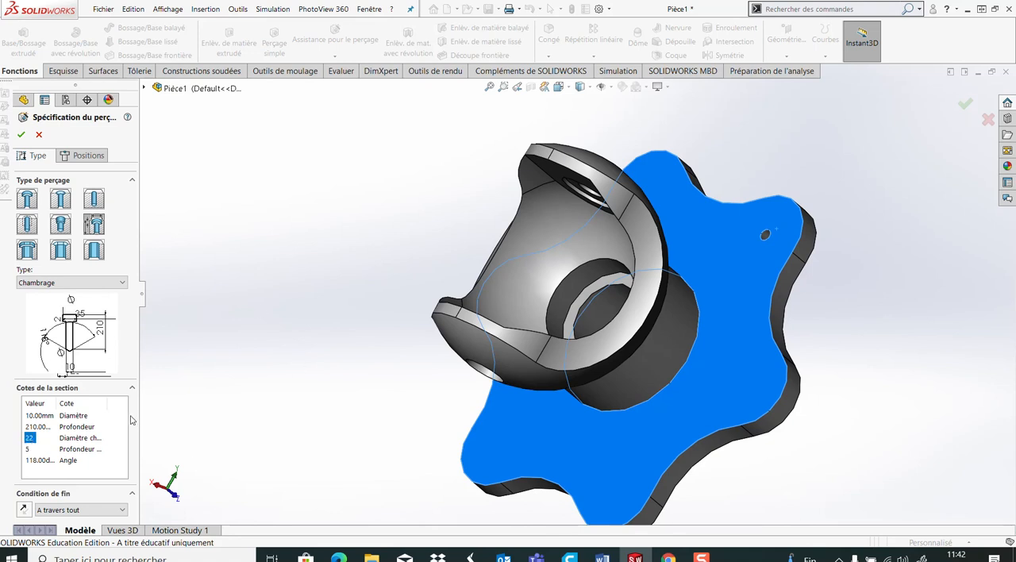
Place the 22 mm counterbored hole concentric with the existing hole in the flange lobe and create it
{"action": "left_click", "coordinate": [89, 156]}
{"action": "scroll", "coordinate": [676, 154], "scroll_direction": "down", "scroll_amount": 3}
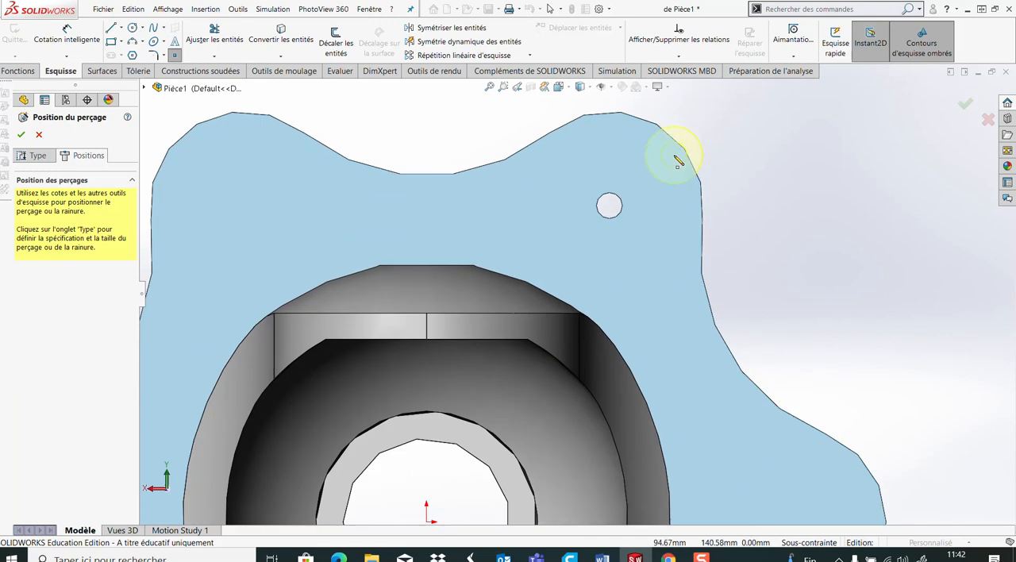
{"action": "mouse_move", "coordinate": [674, 140]}
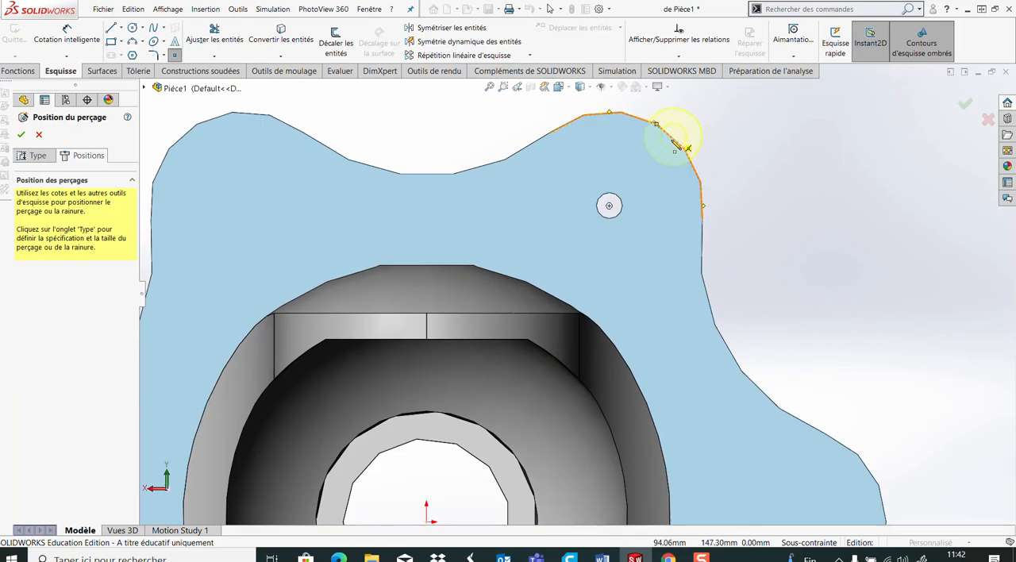
{"action": "left_click", "coordinate": [612, 208]}
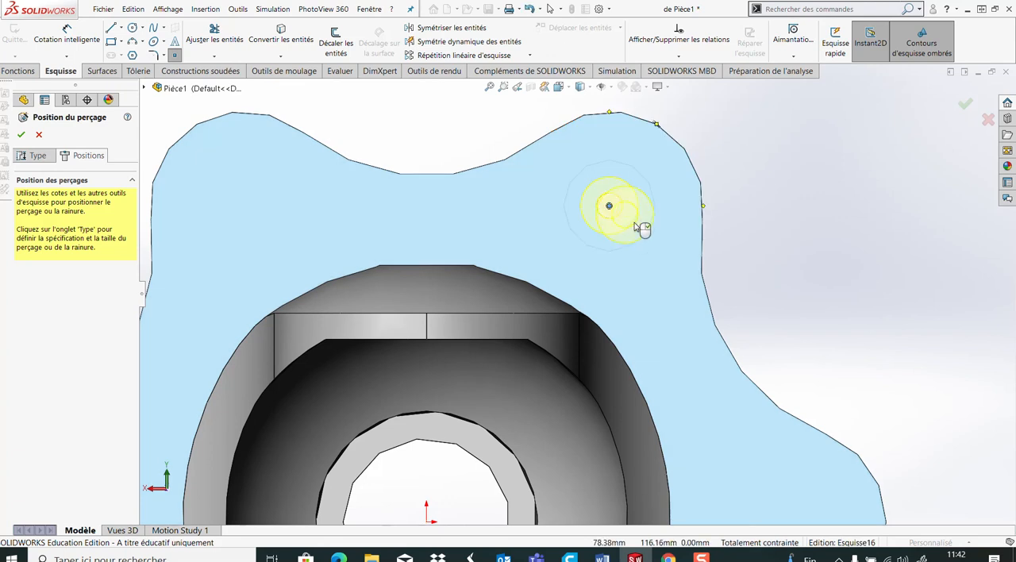
{"action": "left_click", "coordinate": [21, 134]}
Start a circular pattern about the cylindrical neck face with six equally spaced instances over 360 degrees
{"action": "middle_click_drag", "start_coordinate": [646, 365], "coordinate": [563, 289]}
{"action": "left_click", "coordinate": [784, 343]}
{"action": "middle_click_drag", "start_coordinate": [784, 347], "coordinate": [690, 231]}
{"action": "middle_click_drag", "start_coordinate": [719, 281], "coordinate": [703, 189]}
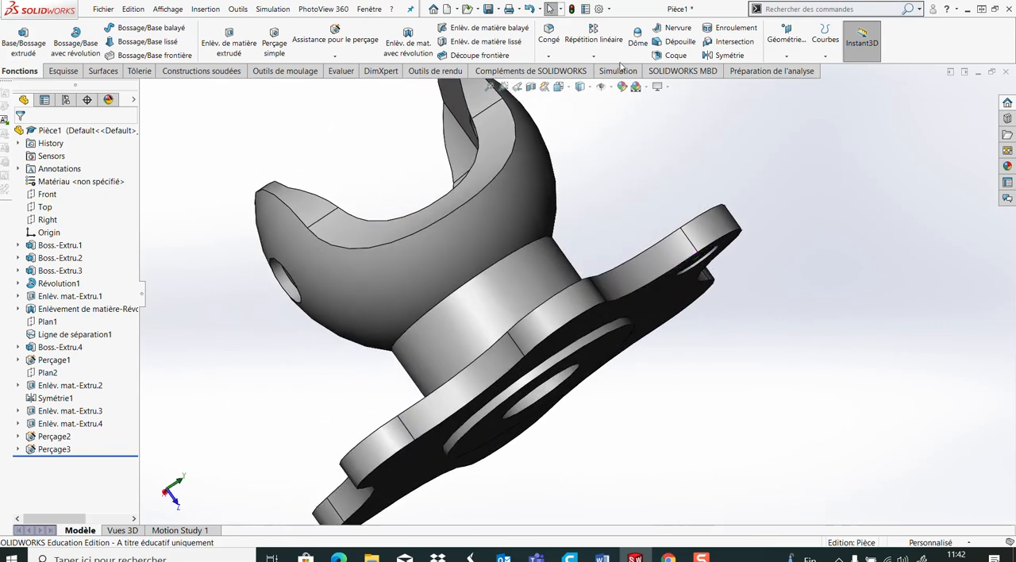
{"action": "left_click", "coordinate": [594, 56]}
{"action": "middle_click_drag", "start_coordinate": [661, 191], "coordinate": [685, 250]}
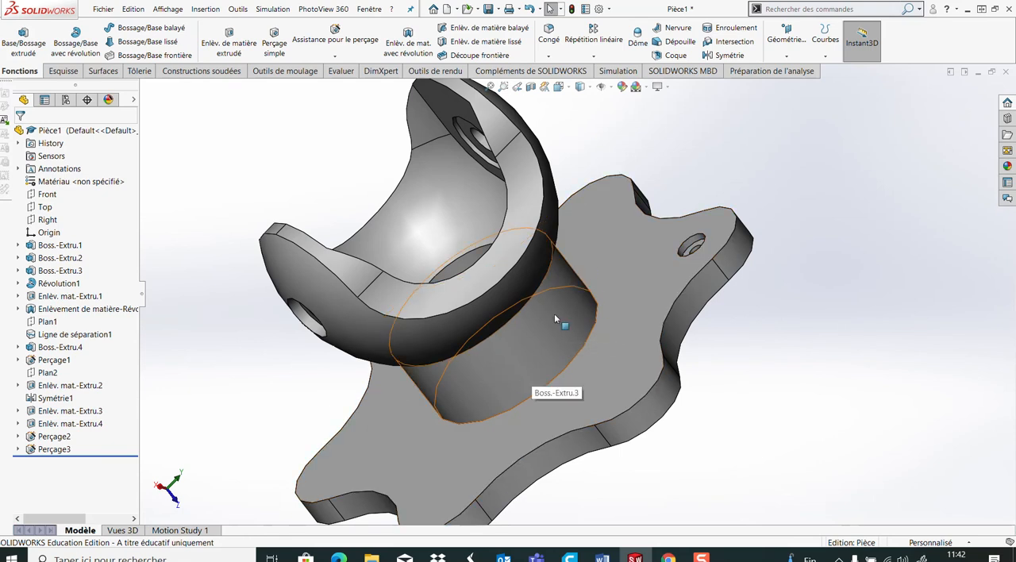
{"action": "left_click", "coordinate": [593, 56]}
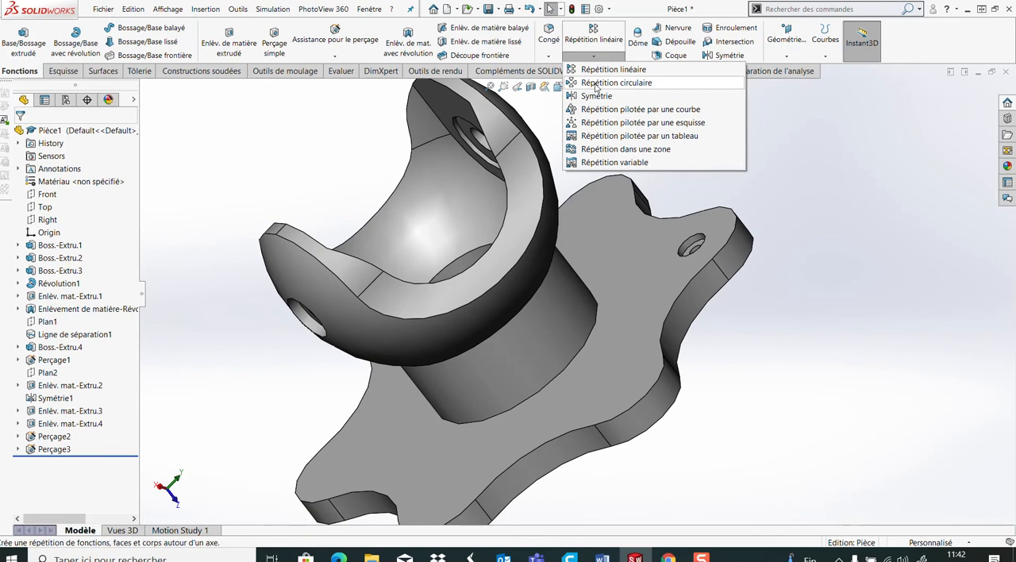
{"action": "left_click", "coordinate": [596, 84]}
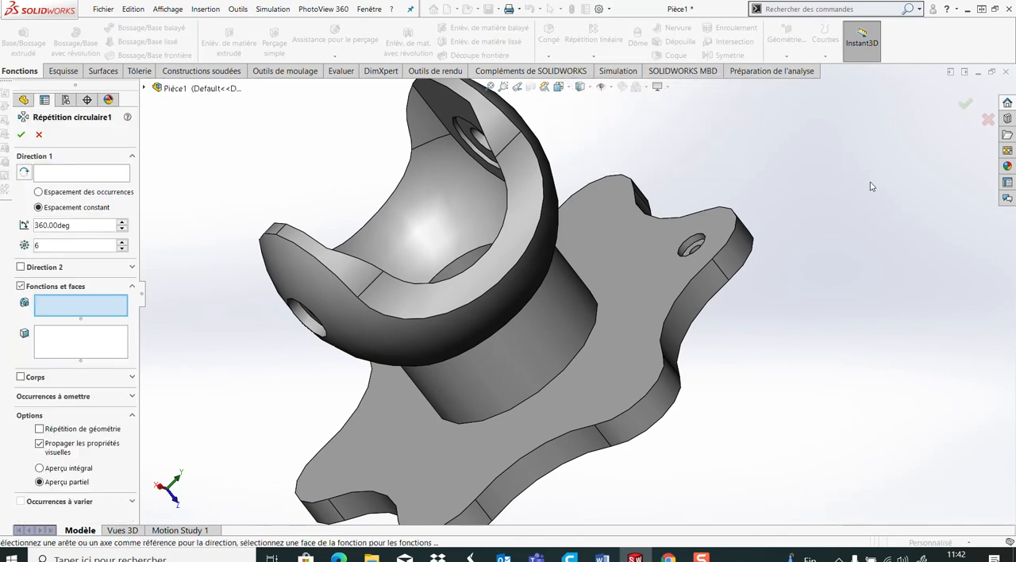
{"action": "left_click", "coordinate": [74, 176]}
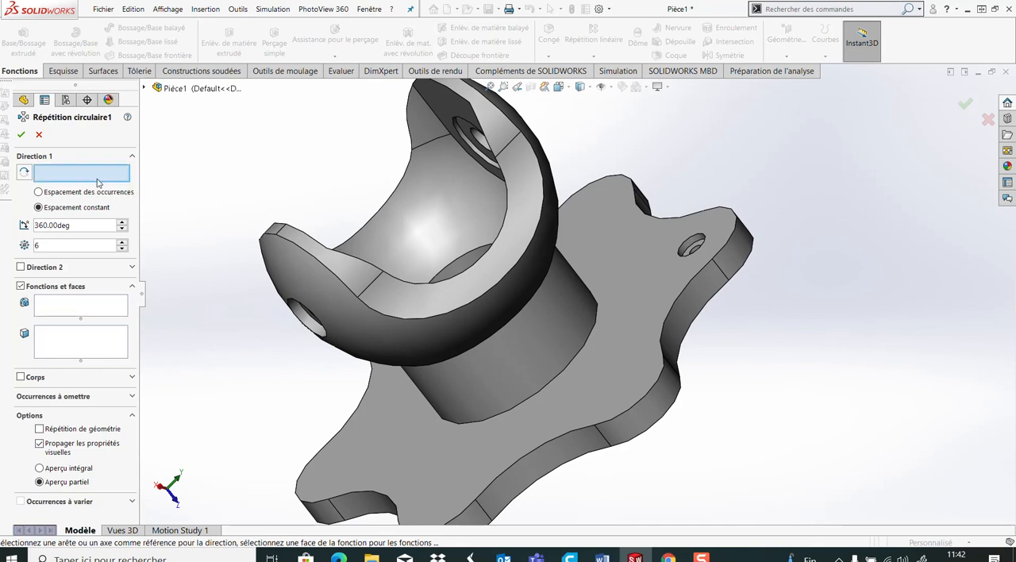
{"action": "left_click", "coordinate": [555, 325]}
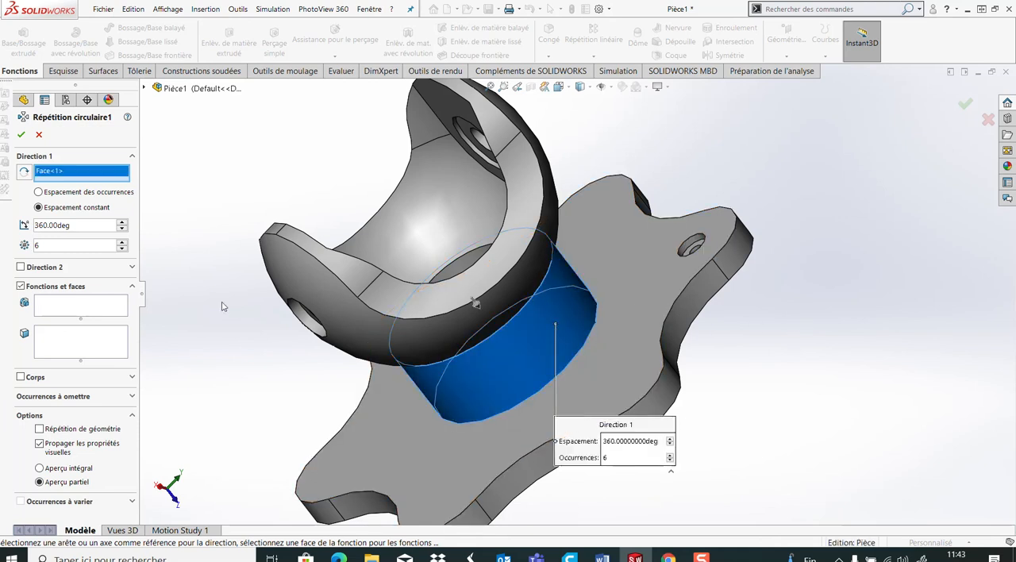
Select both counterbored hole features, Perçage3 and Perçage2, for the circular pattern and create it on all flange lobes
{"action": "scroll", "coordinate": [508, 350], "scroll_direction": "up", "scroll_amount": 3}
{"action": "middle_click_drag", "start_coordinate": [508, 353], "coordinate": [545, 452]}
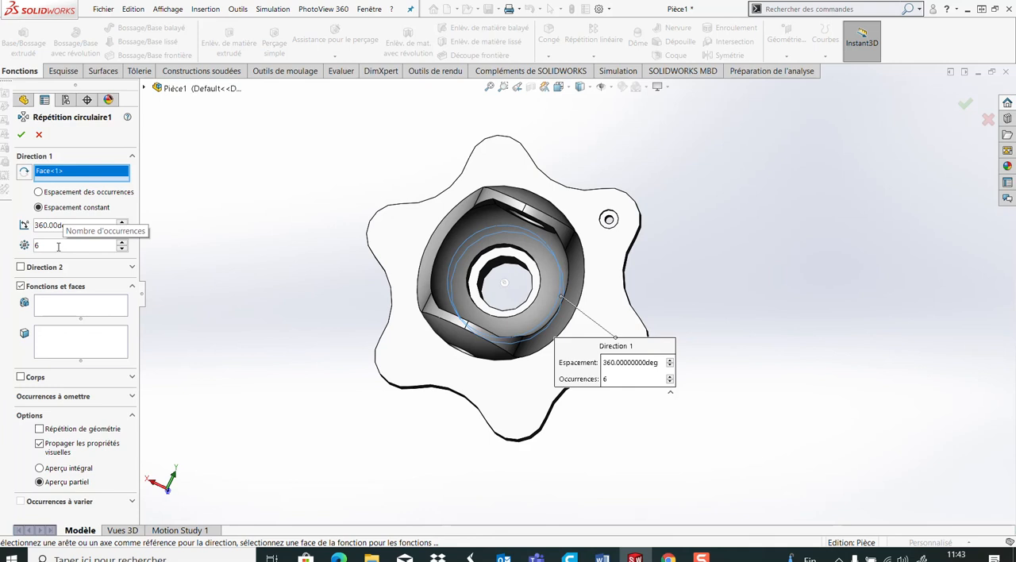
{"action": "left_click", "coordinate": [58, 305]}
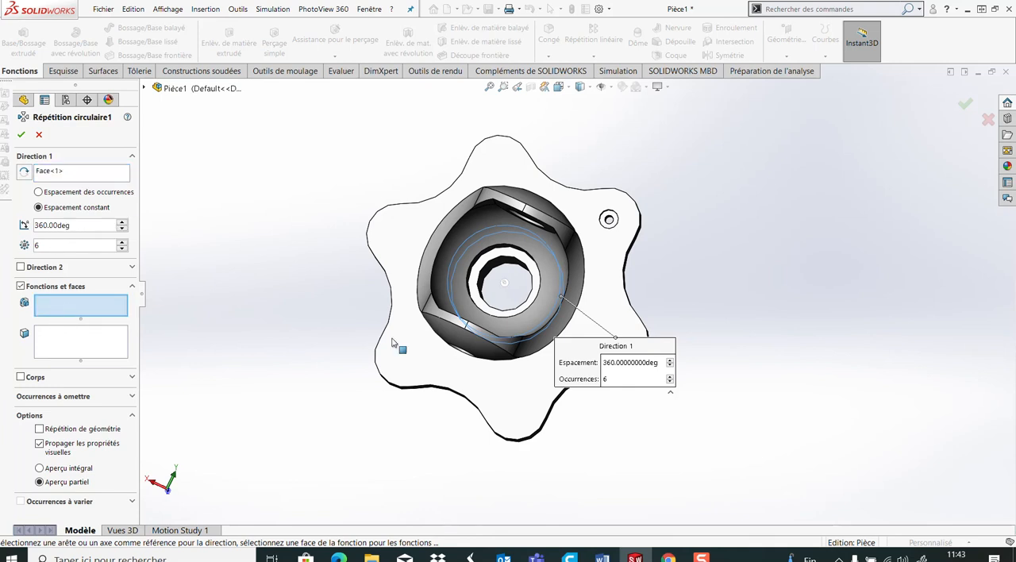
{"action": "middle_click_drag", "start_coordinate": [618, 305], "coordinate": [632, 193]}
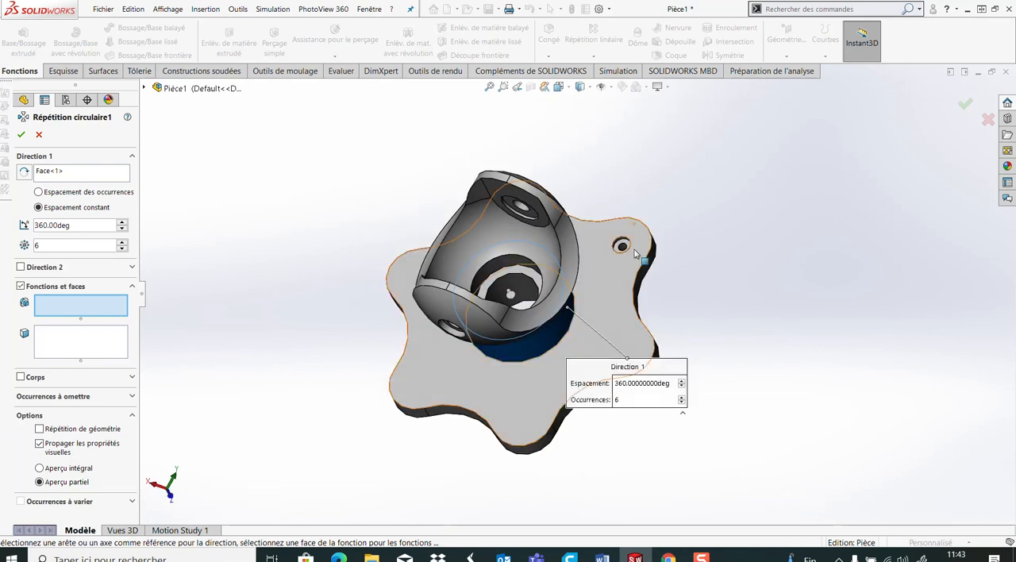
{"action": "scroll", "coordinate": [637, 245], "scroll_direction": "down", "scroll_amount": 6}
{"action": "scroll", "coordinate": [587, 305], "scroll_direction": "up", "scroll_amount": 2}
{"action": "middle_click_drag", "start_coordinate": [583, 308], "coordinate": [590, 370]}
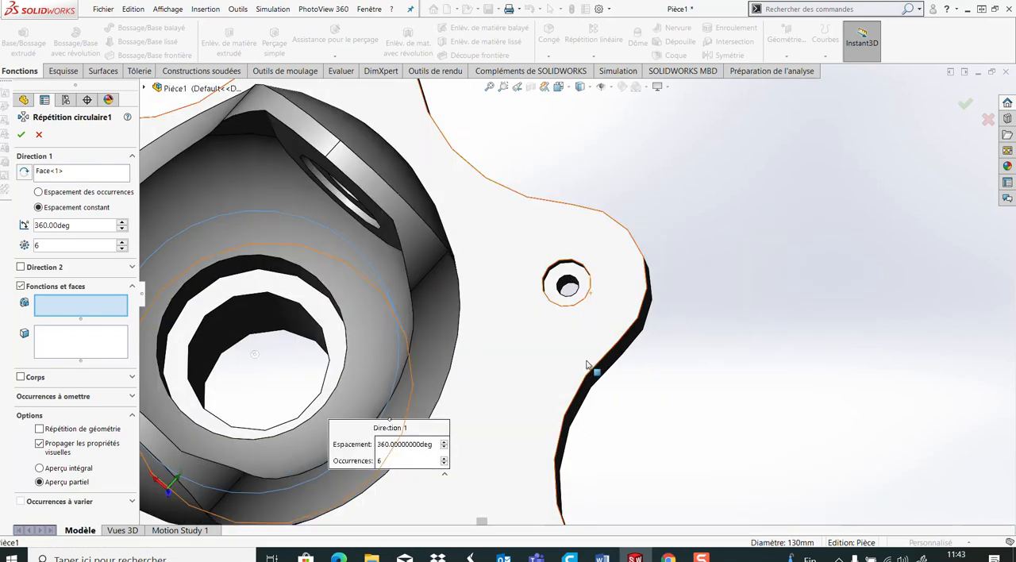
{"action": "scroll", "coordinate": [527, 336], "scroll_direction": "up", "scroll_amount": 3}
{"action": "middle_click_drag", "start_coordinate": [526, 337], "coordinate": [491, 286]}
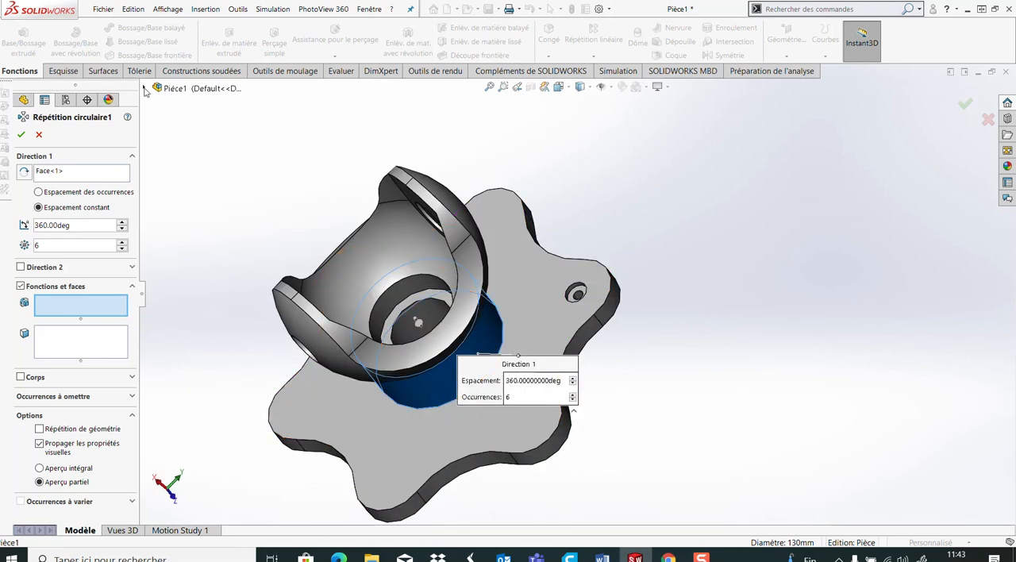
{"action": "left_click", "coordinate": [145, 90]}
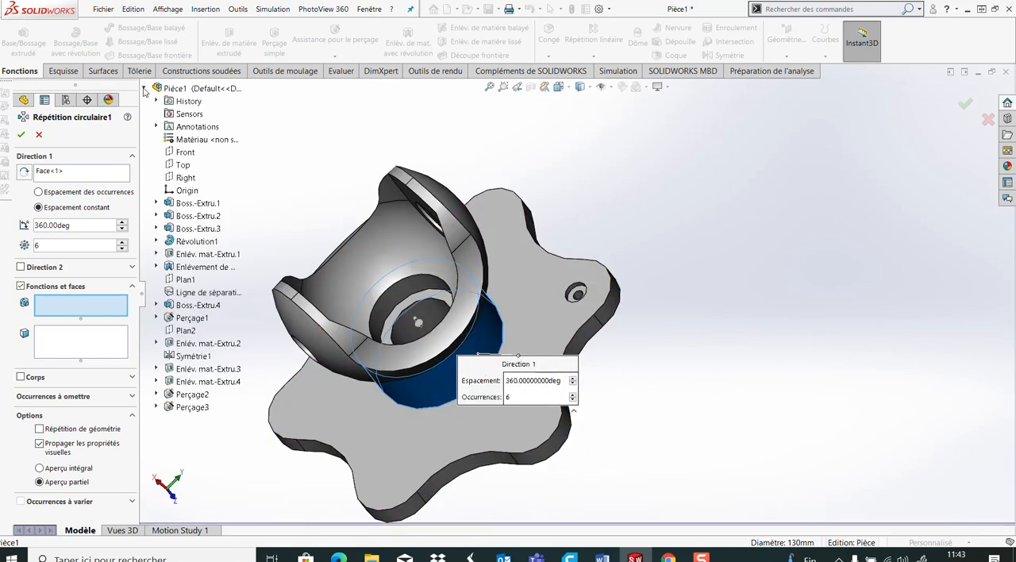
{"action": "left_click", "coordinate": [191, 407]}
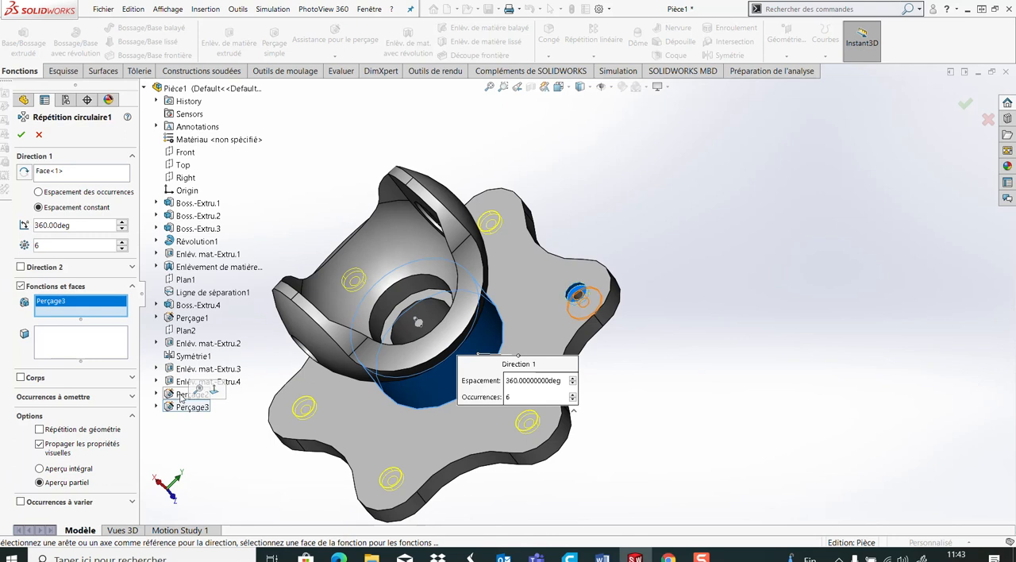
{"action": "left_click", "coordinate": [192, 394]}
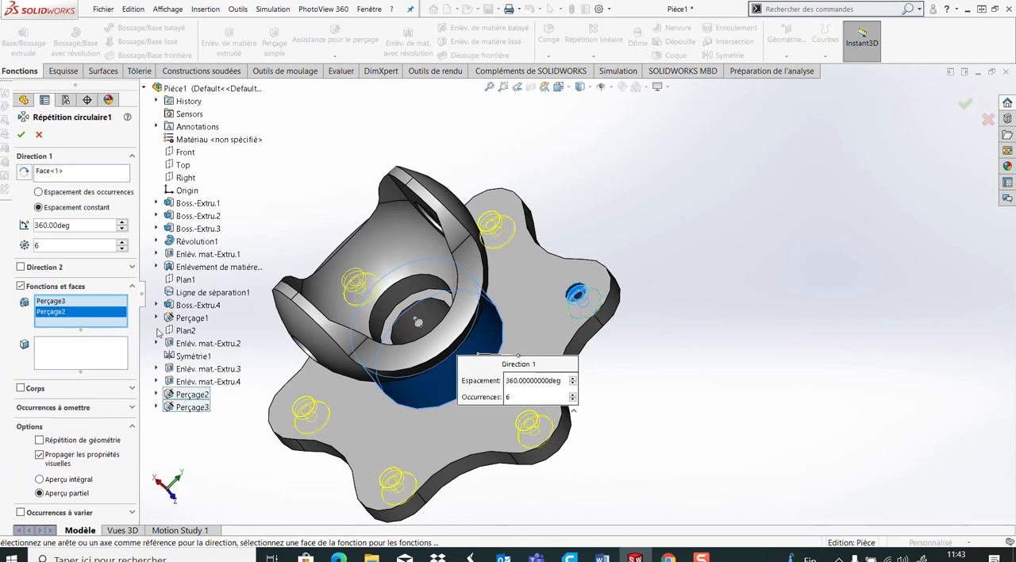
{"action": "left_click", "coordinate": [20, 136]}
{"action": "middle_click_drag", "start_coordinate": [673, 257], "coordinate": [711, 349]}
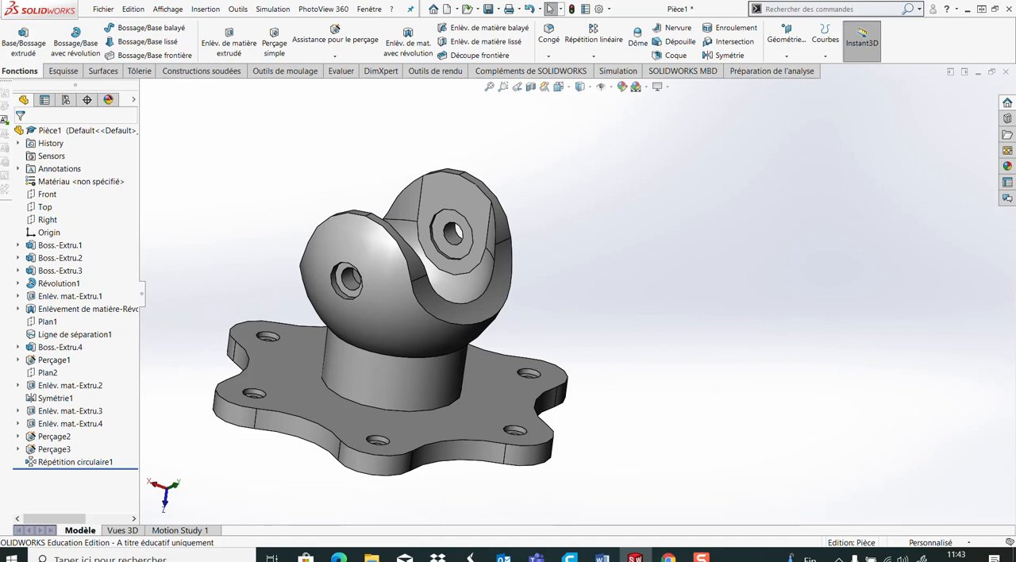
{"action": "mouse_move", "coordinate": [380, 293]}
{"action": "middle_mouse_down"}
{"action": "mouse_move", "coordinate": [369, 294]}
{"action": "mouse_move", "coordinate": [373, 303]}
{"action": "middle_mouse_up"}
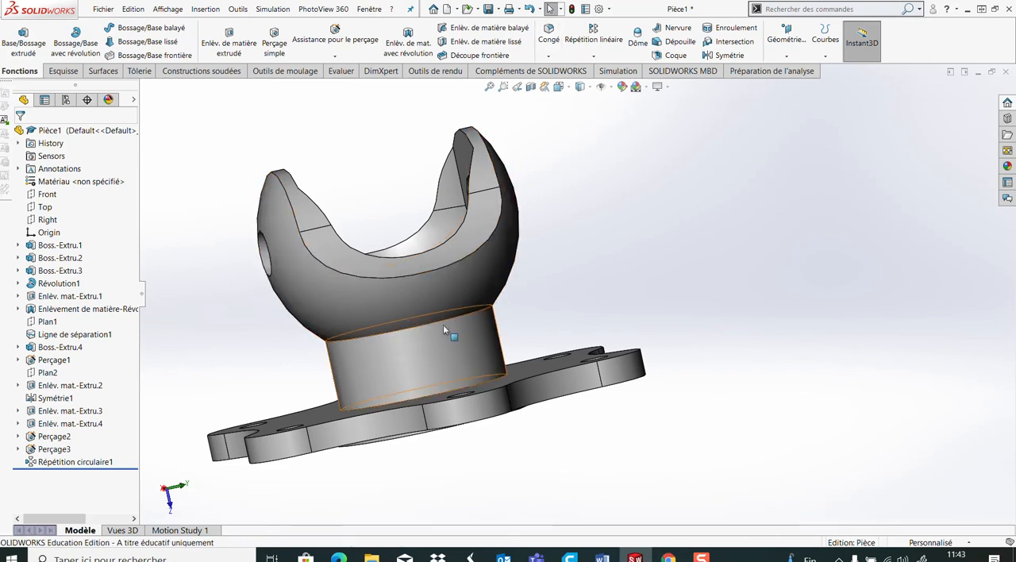
Fillet the circular edge where the cylindrical neck meets the spherical yoke body with a 45 mm radius
{"action": "middle_click_drag", "start_coordinate": [621, 265], "coordinate": [616, 285]}
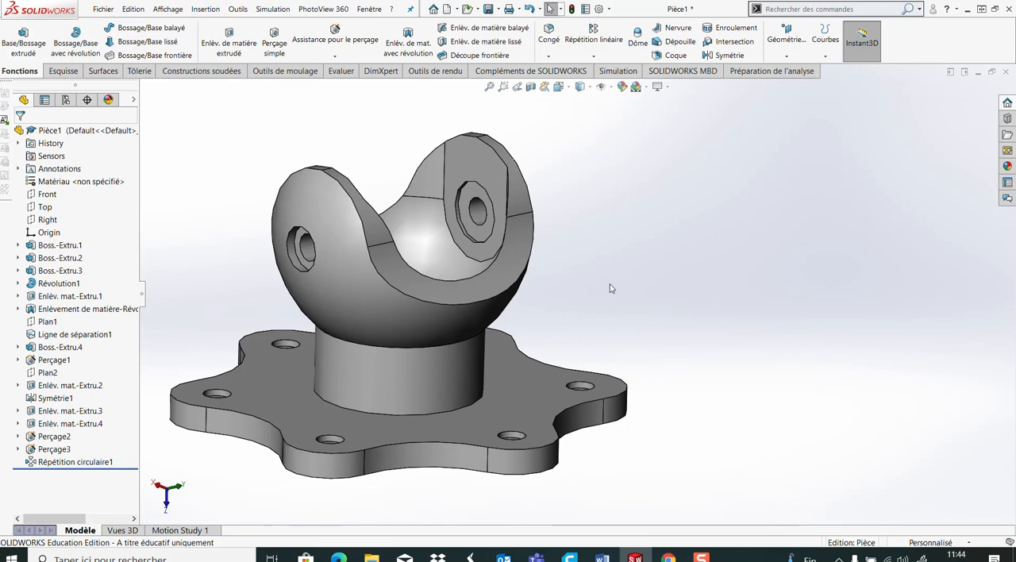
{"action": "left_click", "coordinate": [345, 343]}
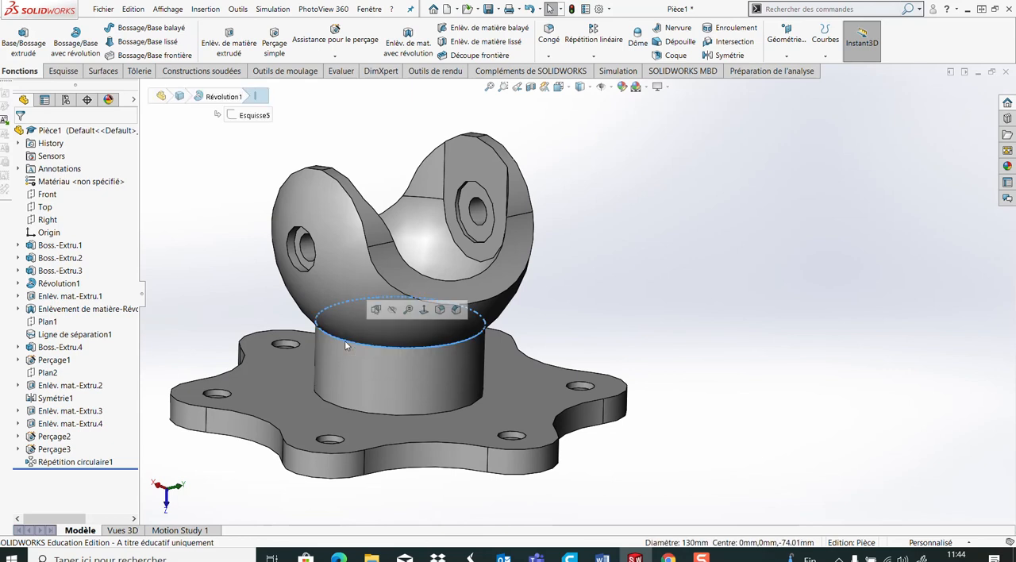
{"action": "left_click", "coordinate": [441, 311]}
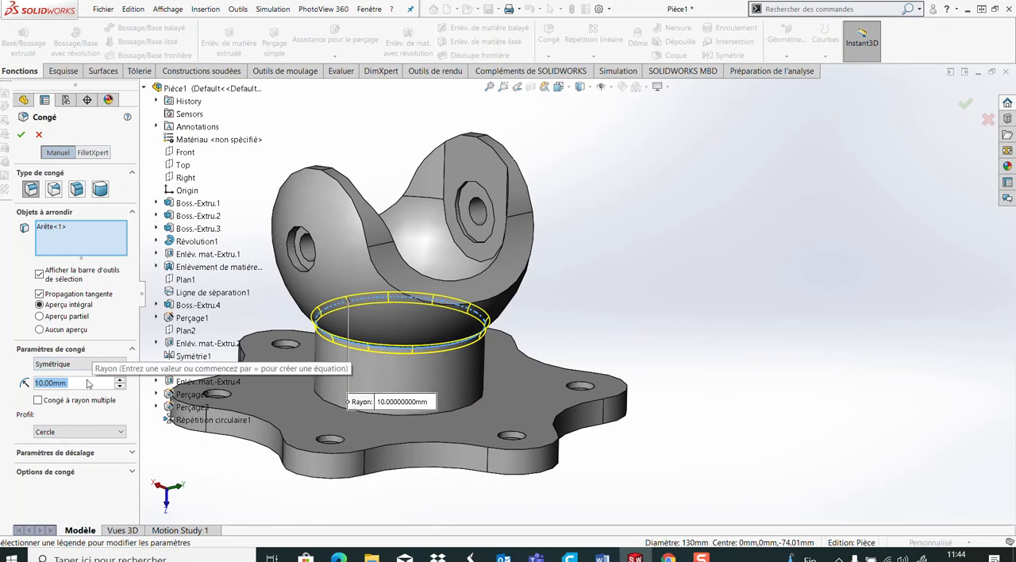
{"action": "type", "text": "45"}
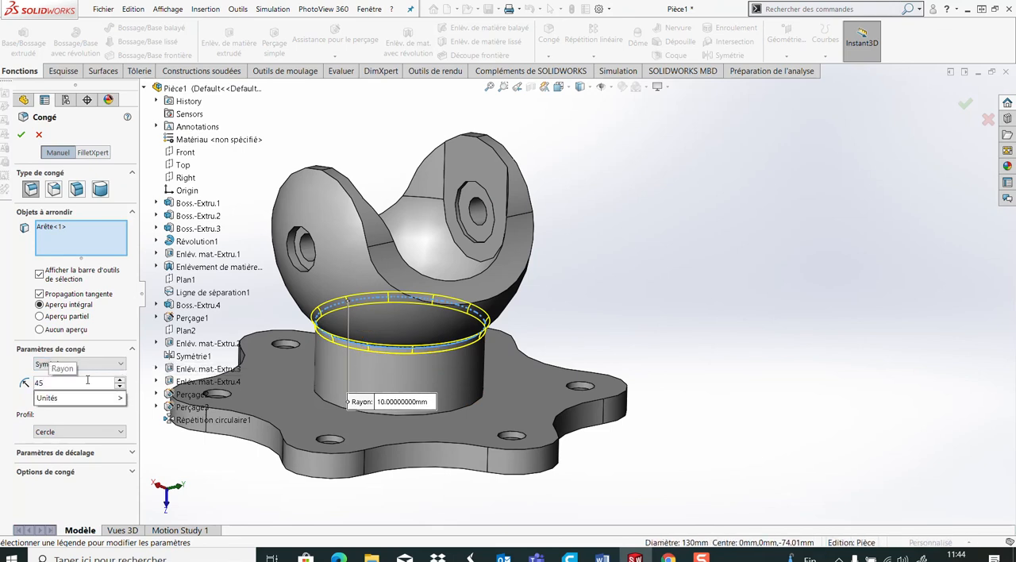
{"action": "key", "text": "Return"}
{"action": "left_click", "coordinate": [21, 134]}
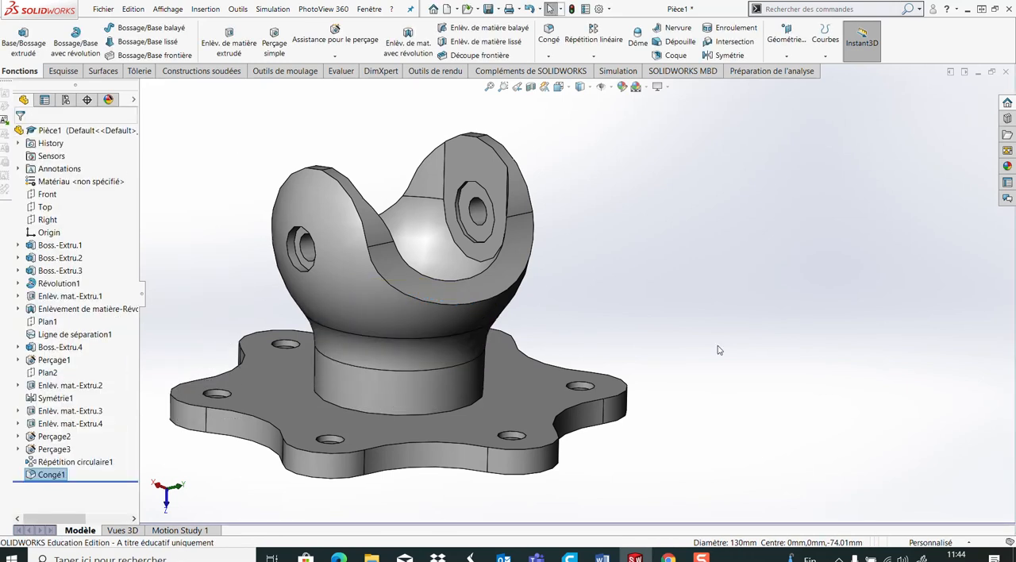
Fillet the circular edge where the cylindrical neck meets the flange with a 25 mm radius
{"action": "left_click", "coordinate": [332, 406]}
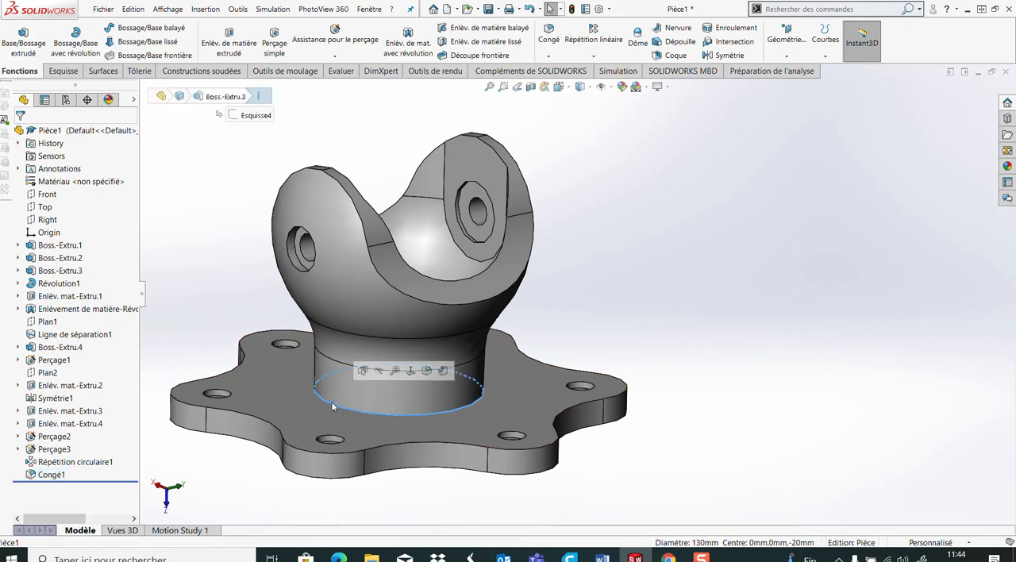
{"action": "left_click", "coordinate": [427, 370]}
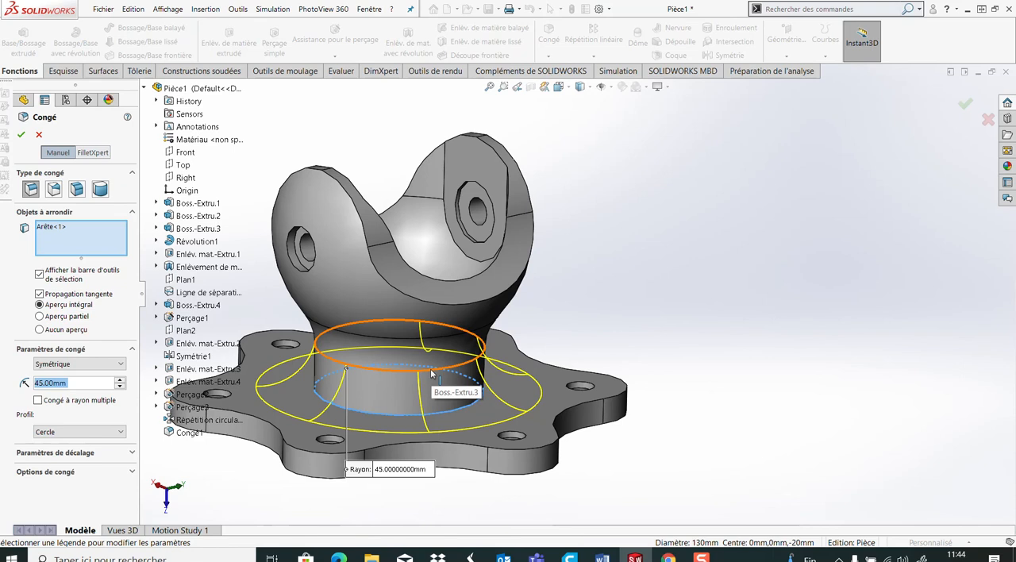
{"action": "type", "text": "25"}
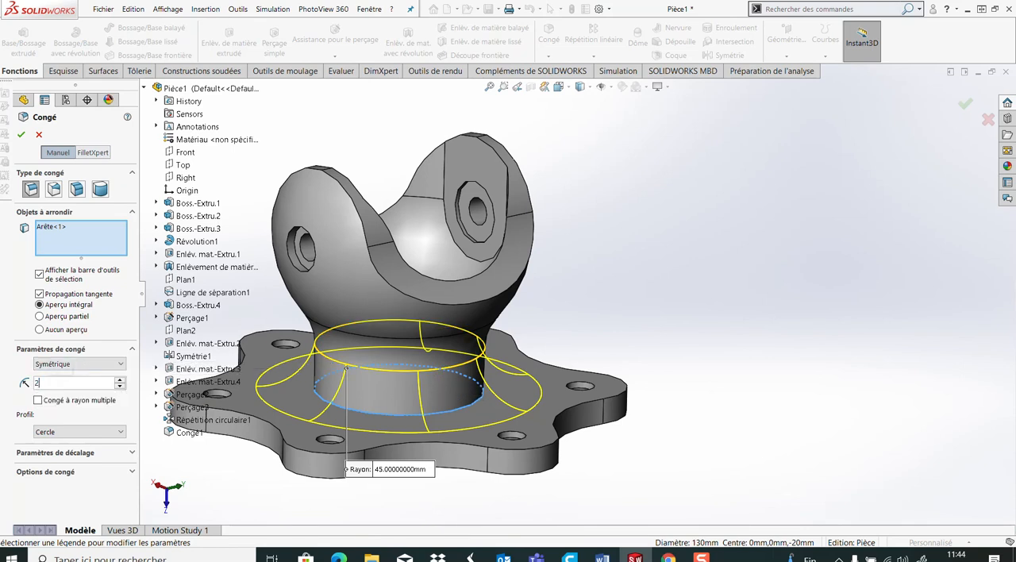
{"action": "key", "text": "Return"}
{"action": "left_click", "coordinate": [22, 135]}
Compare the model, viewed straight onto the yoke opening, with the dimensioned drawing in the Word file Document1, then return to SOLIDWORKS
{"action": "middle_click_drag", "start_coordinate": [589, 324], "coordinate": [560, 351]}
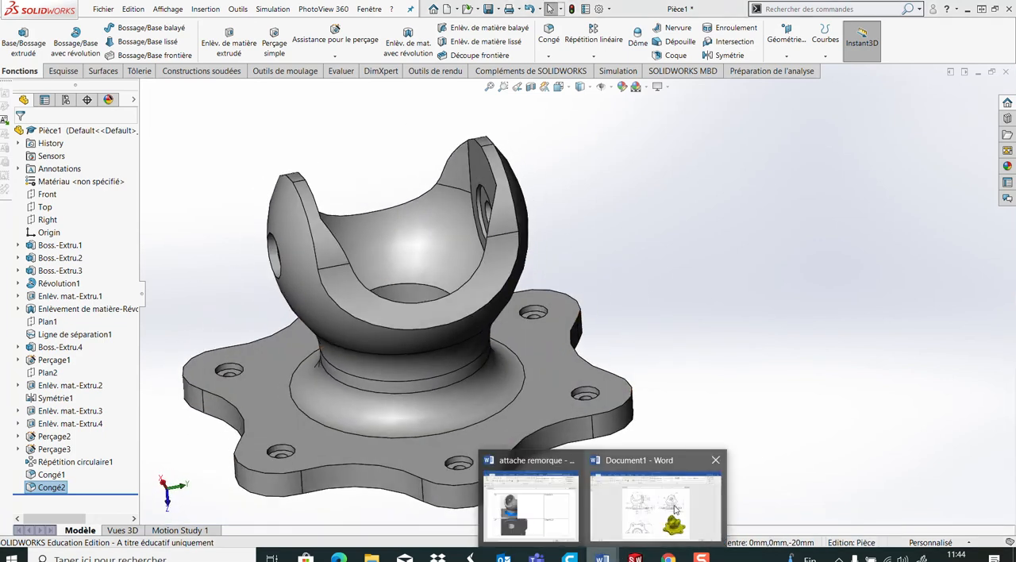
{"action": "left_click", "coordinate": [647, 492]}
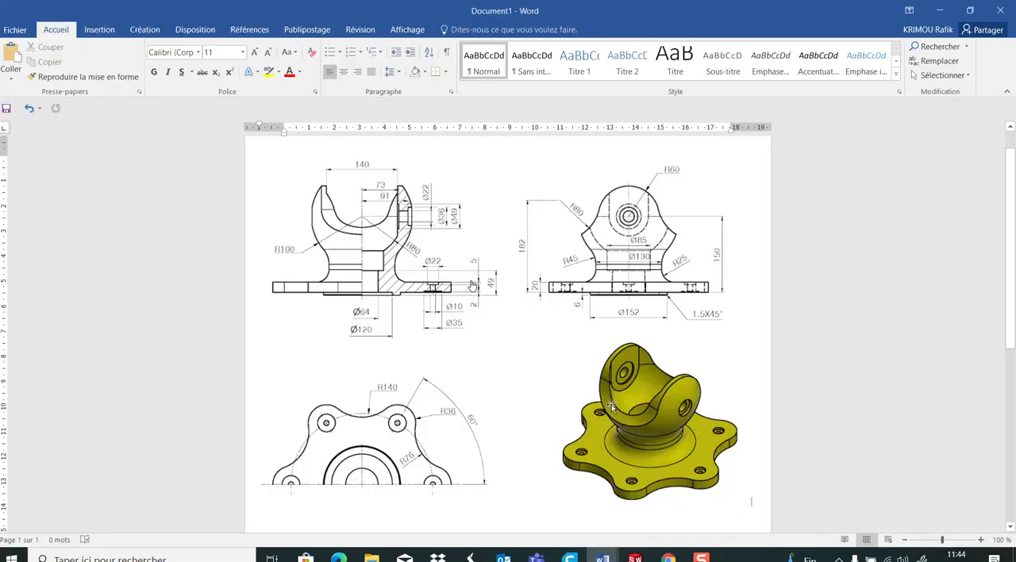
{"action": "left_click", "coordinate": [639, 556]}
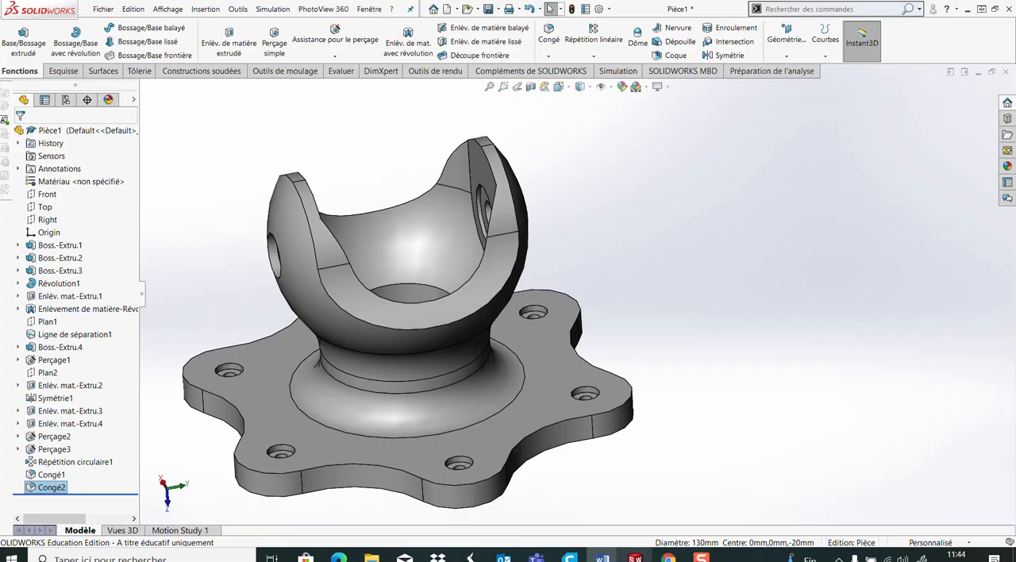
{"action": "left_click", "coordinate": [558, 88]}
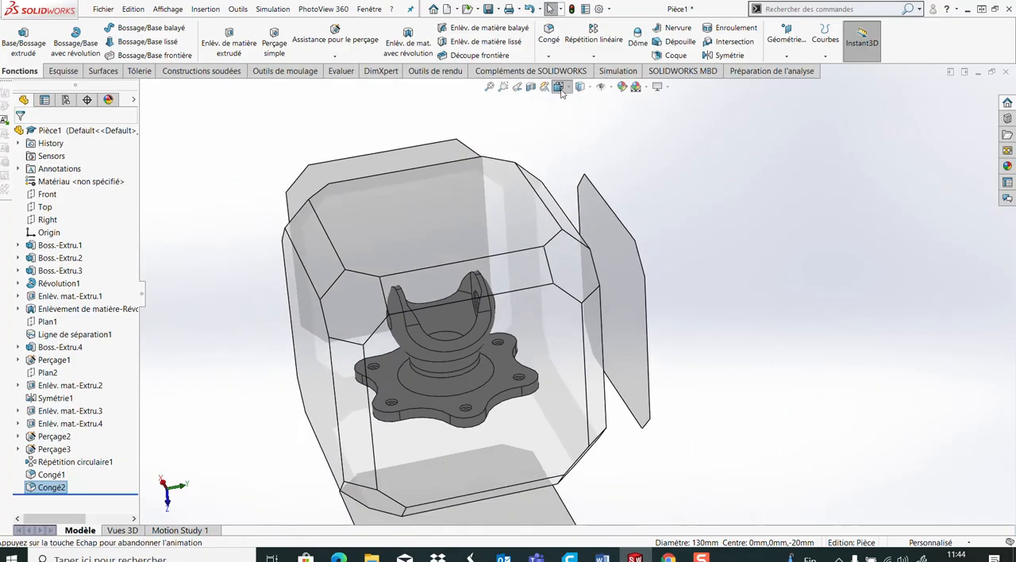
{"action": "left_click", "coordinate": [510, 401]}
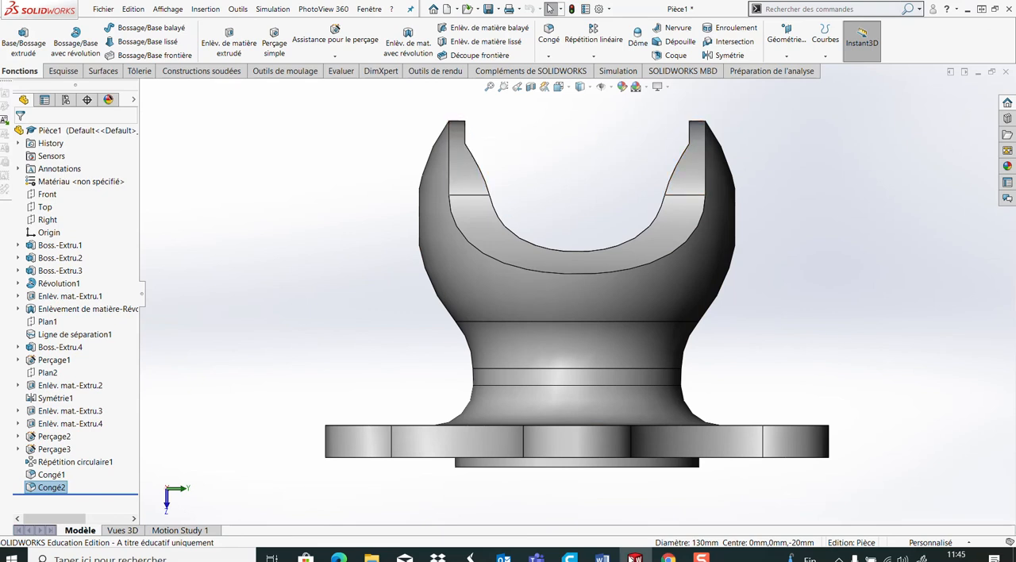
{"action": "mouse_move", "coordinate": [601, 557]}
{"action": "left_click", "coordinate": [616, 518]}
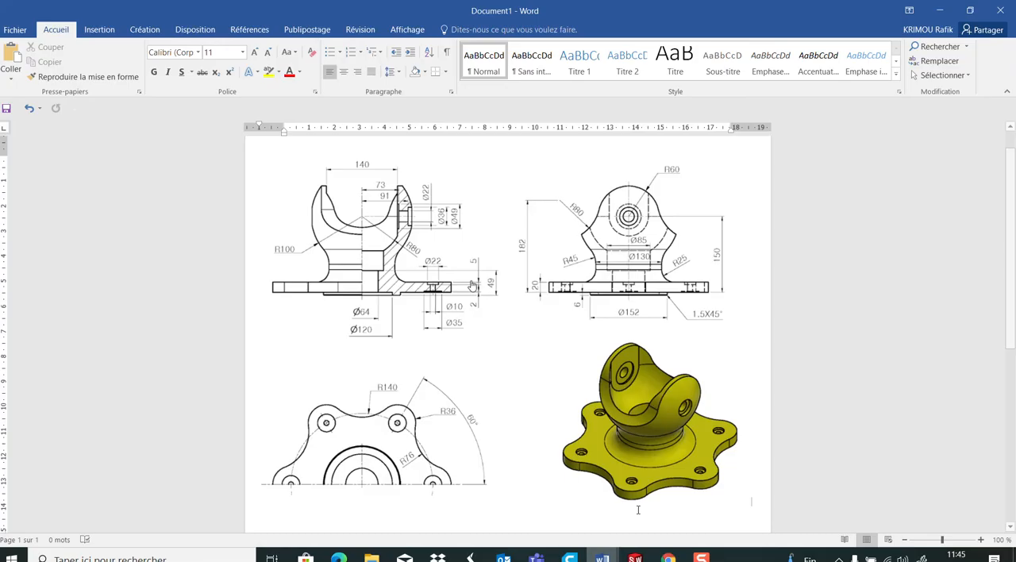
{"action": "left_click", "coordinate": [635, 558]}
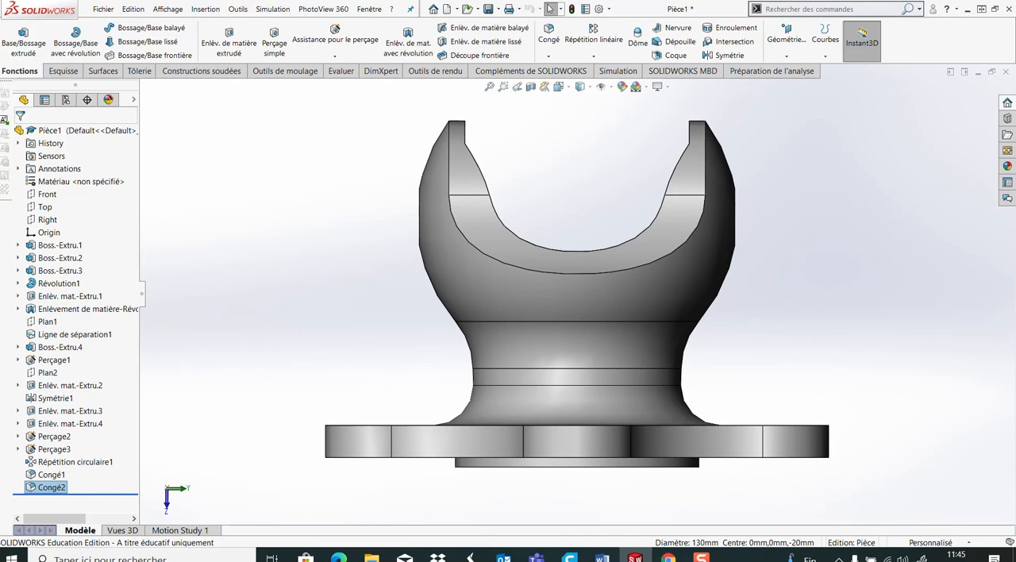
Fillet the outer edge of the 152 mm circular boss on the flange's underside with a 1.5 mm radius
{"action": "middle_click_drag", "start_coordinate": [757, 397], "coordinate": [721, 271]}
{"action": "scroll", "coordinate": [651, 372], "scroll_direction": "down", "scroll_amount": 3}
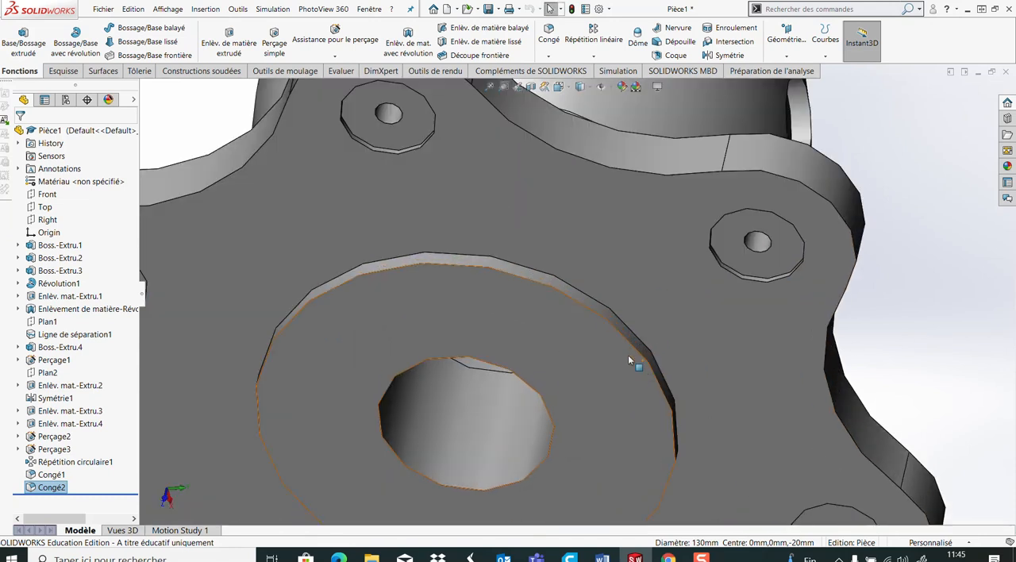
{"action": "left_click", "coordinate": [592, 315]}
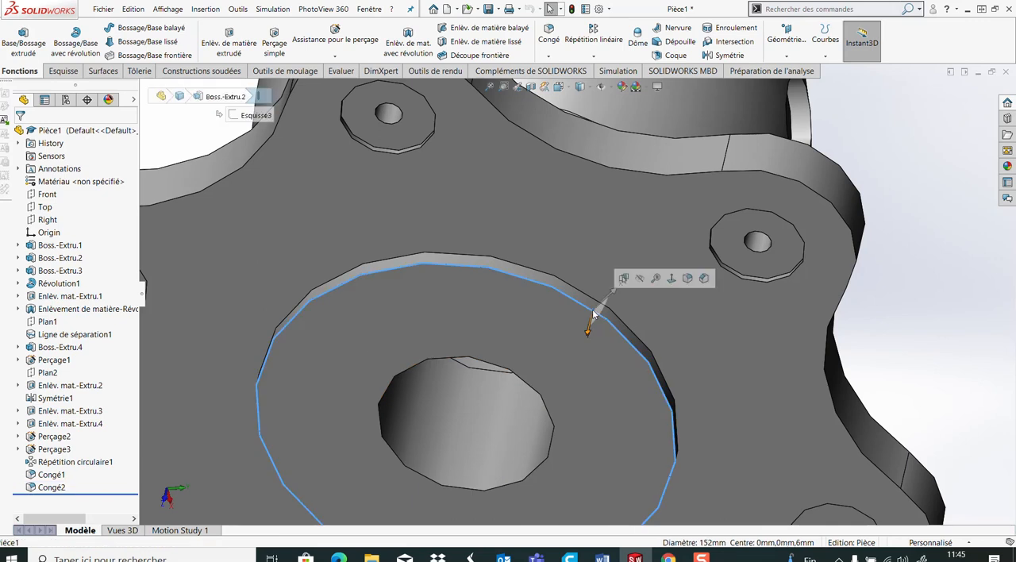
{"action": "left_click", "coordinate": [703, 278]}
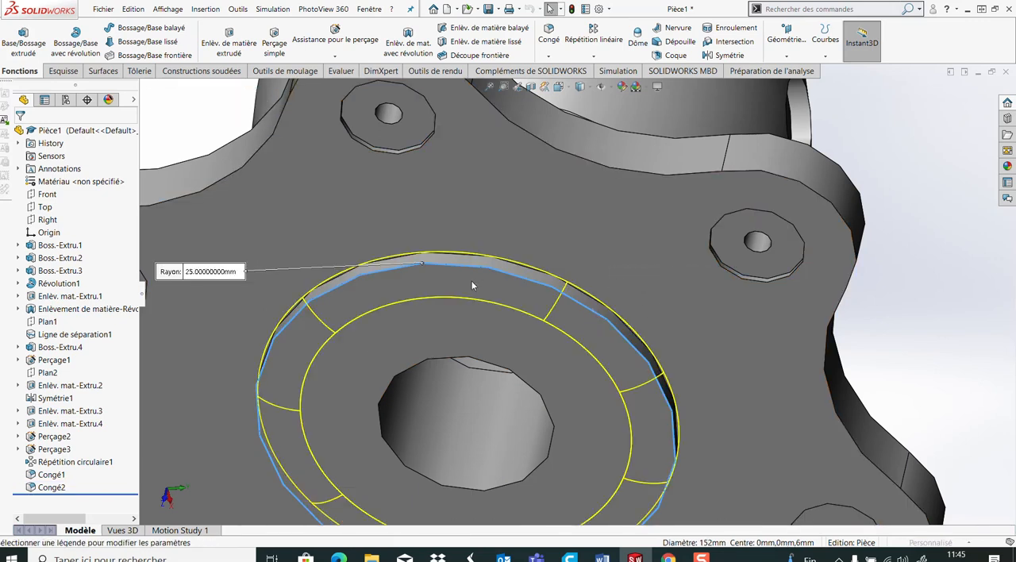
{"action": "type", "text": "1"}
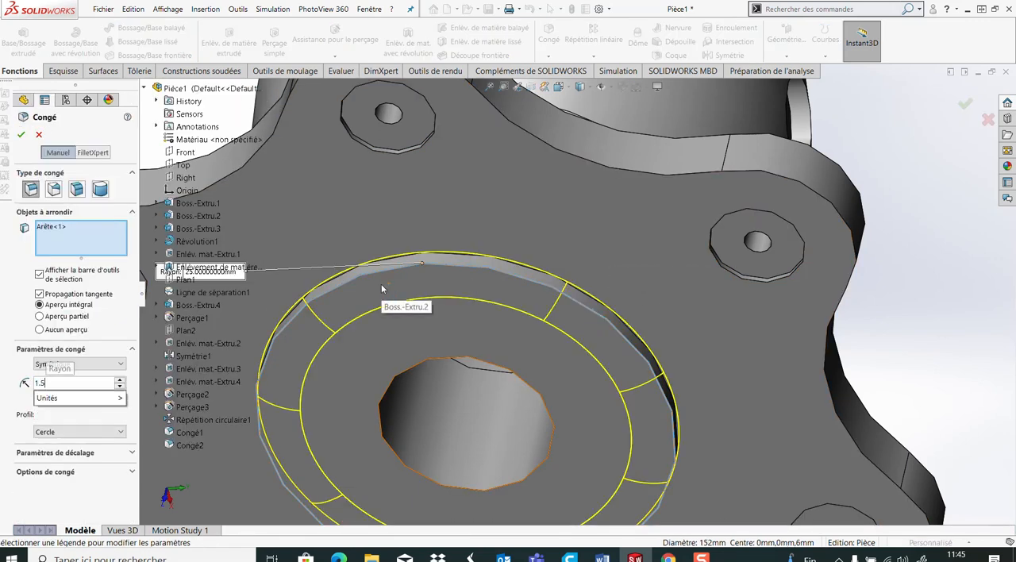
{"action": "type", "text": ".5"}
{"action": "key", "text": "Return"}
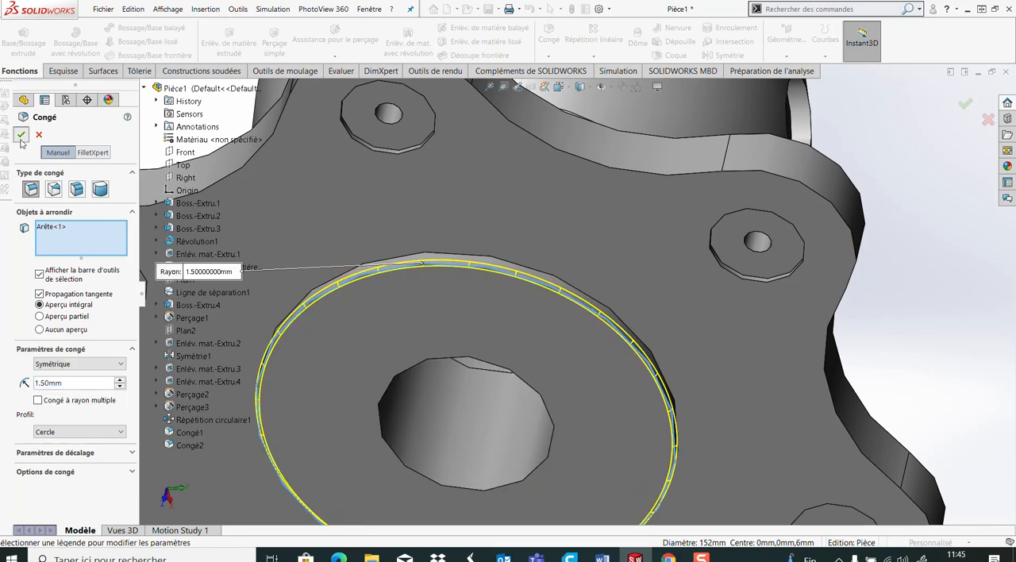
{"action": "left_click", "coordinate": [21, 138]}
{"action": "scroll", "coordinate": [733, 294], "scroll_direction": "up", "scroll_amount": 4}
{"action": "middle_click_drag", "start_coordinate": [589, 267], "coordinate": [596, 390]}
{"action": "scroll", "coordinate": [824, 262], "scroll_direction": "up", "scroll_amount": 3}
{"action": "middle_click_drag", "start_coordinate": [770, 263], "coordinate": [647, 394]}
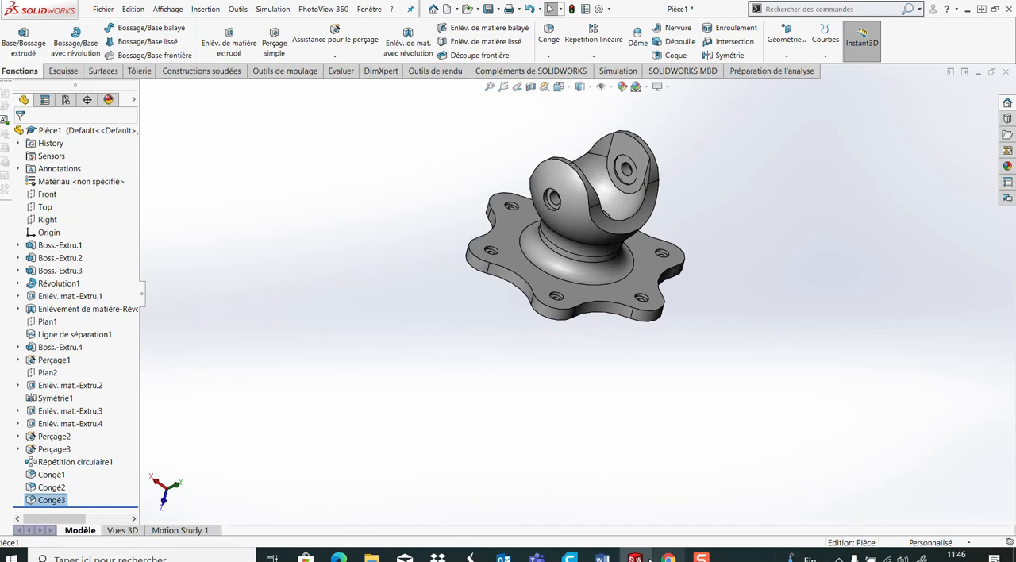
{"action": "mouse_move", "coordinate": [635, 558]}
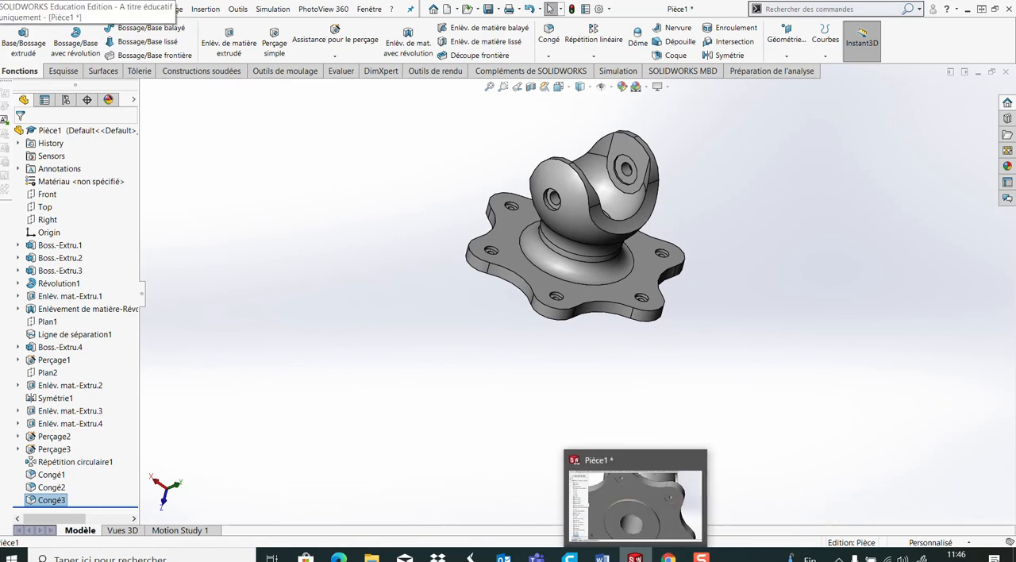
{"action": "mouse_move", "coordinate": [622, 518]}
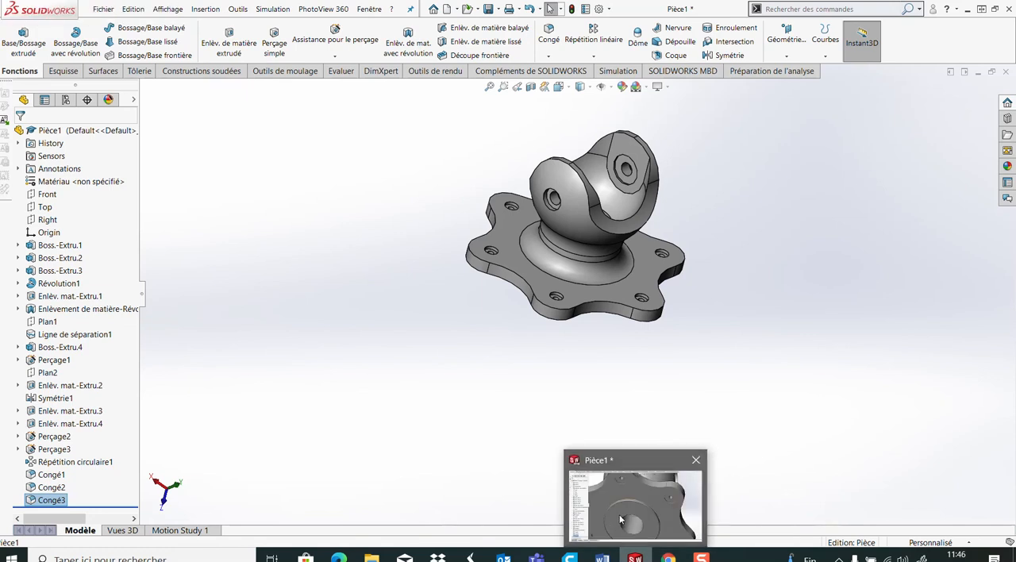
{"action": "left_click", "coordinate": [701, 557]}
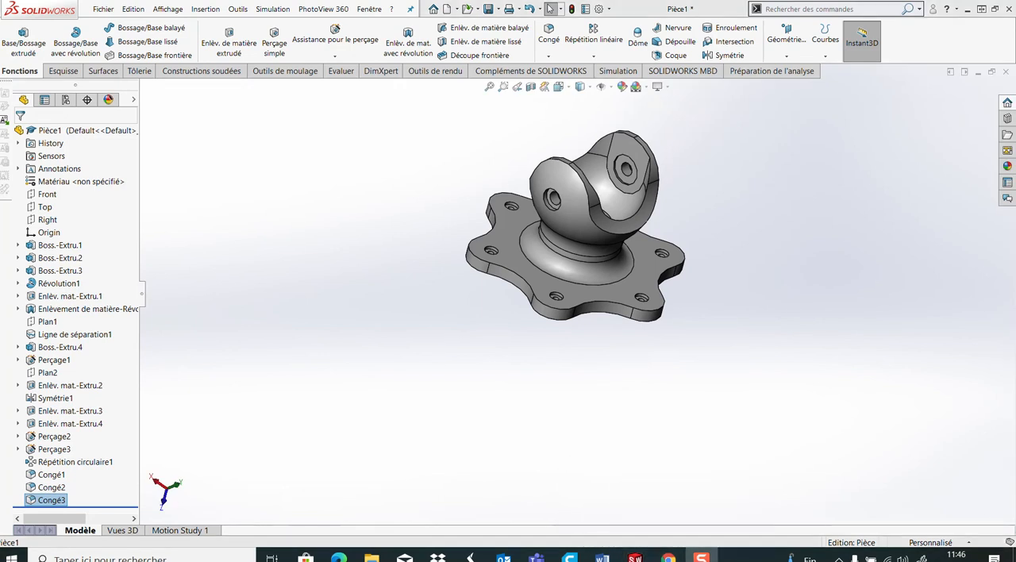